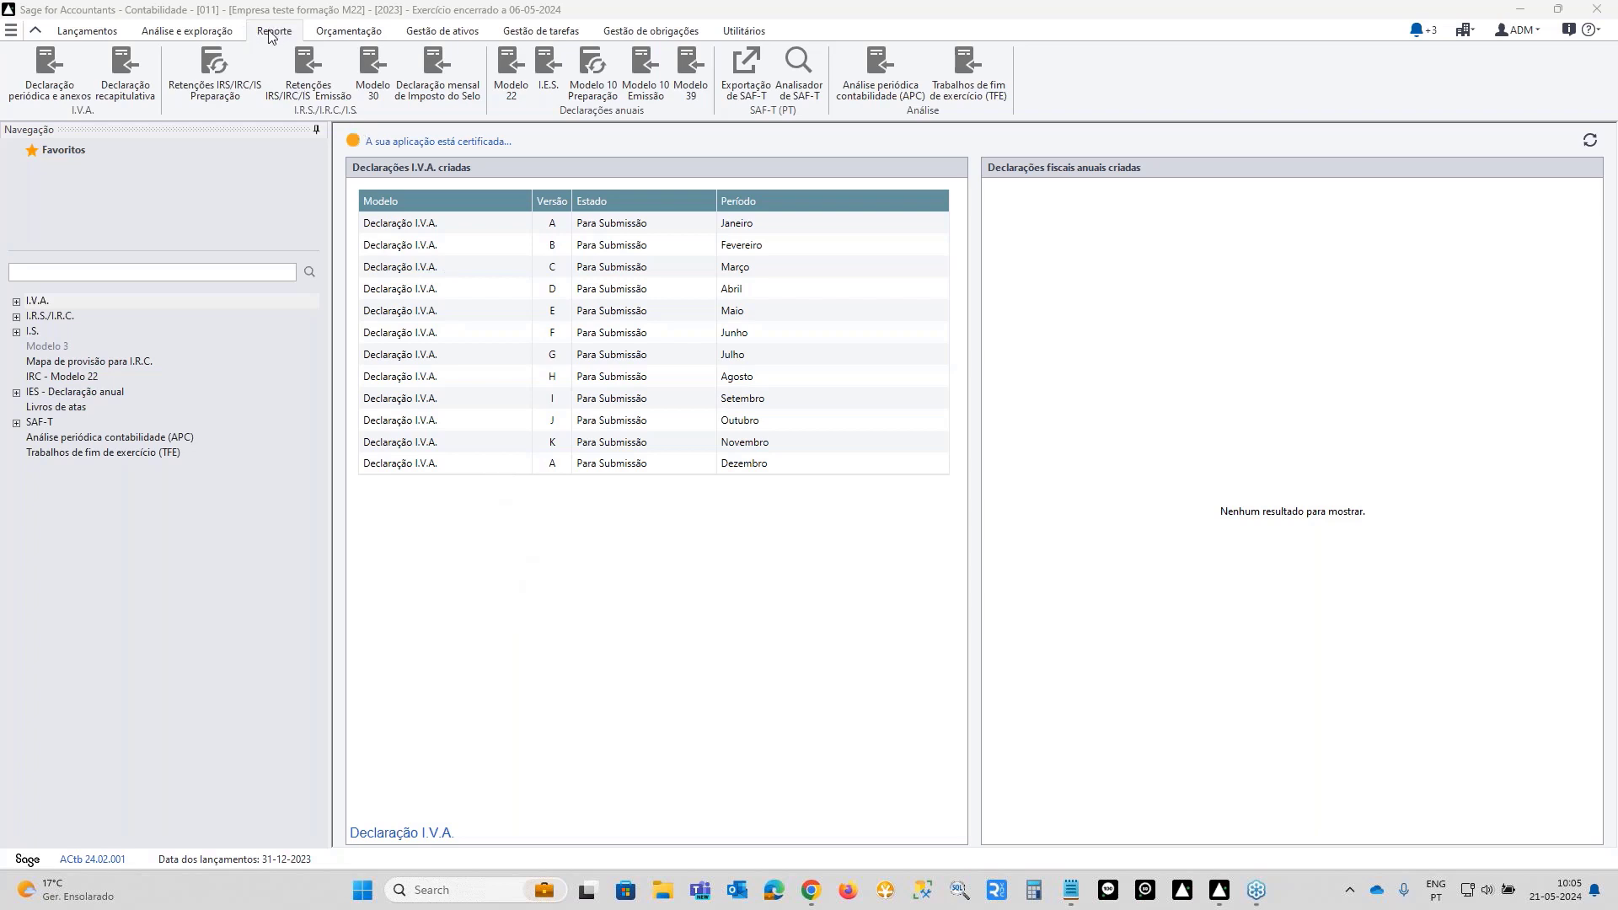
- Open the IRC - Modelo 22 declaration configurator
click(505, 71)
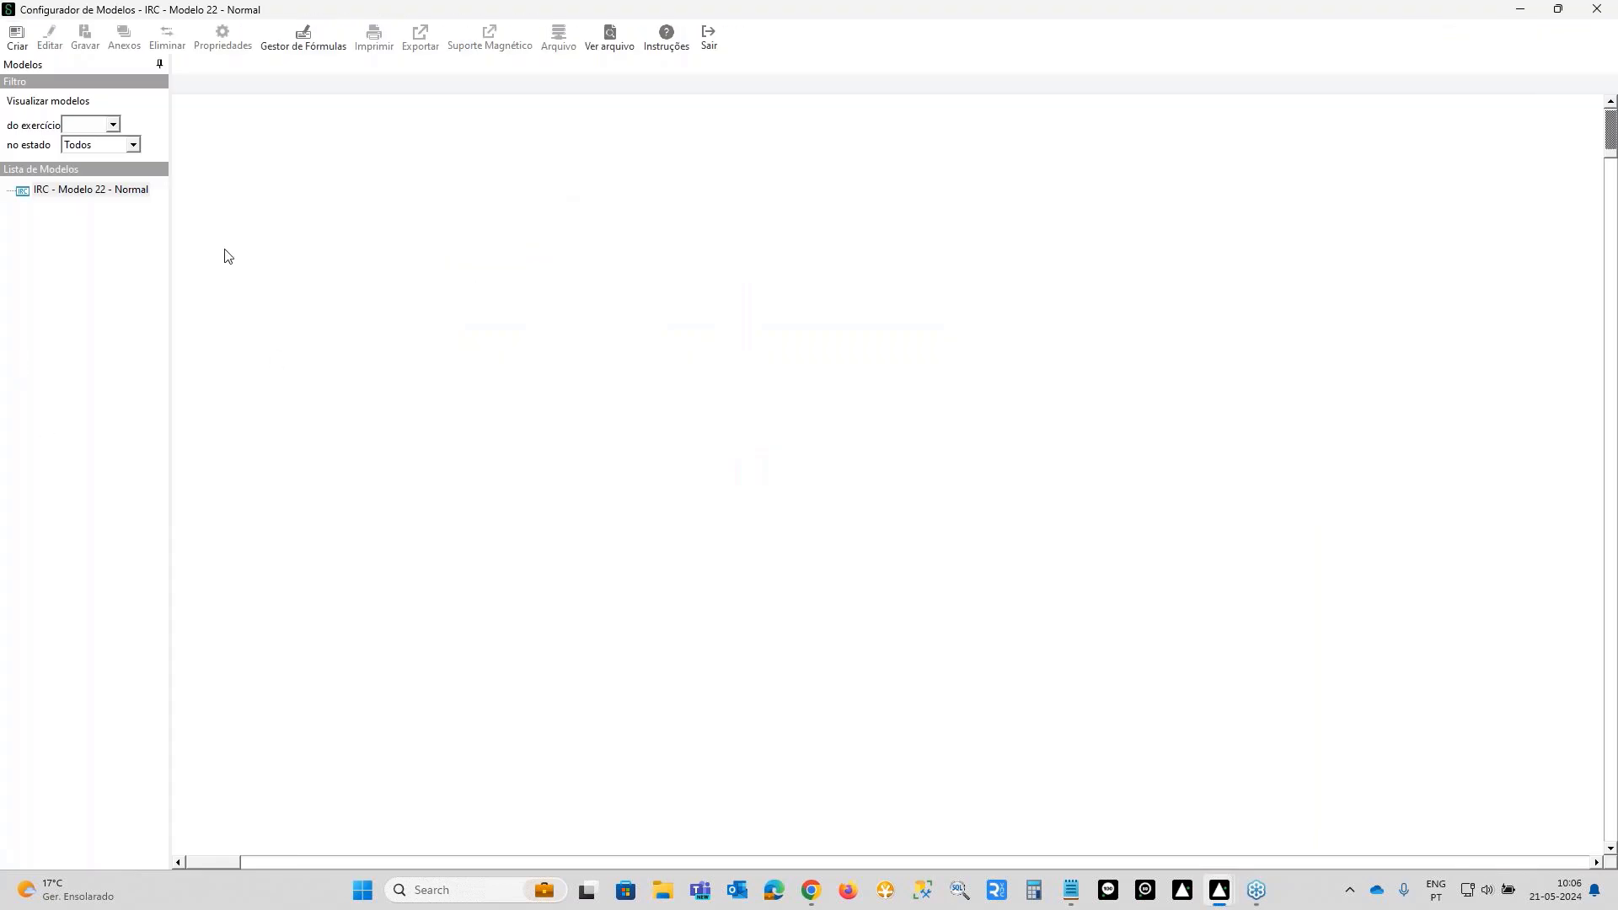
click(709, 38)
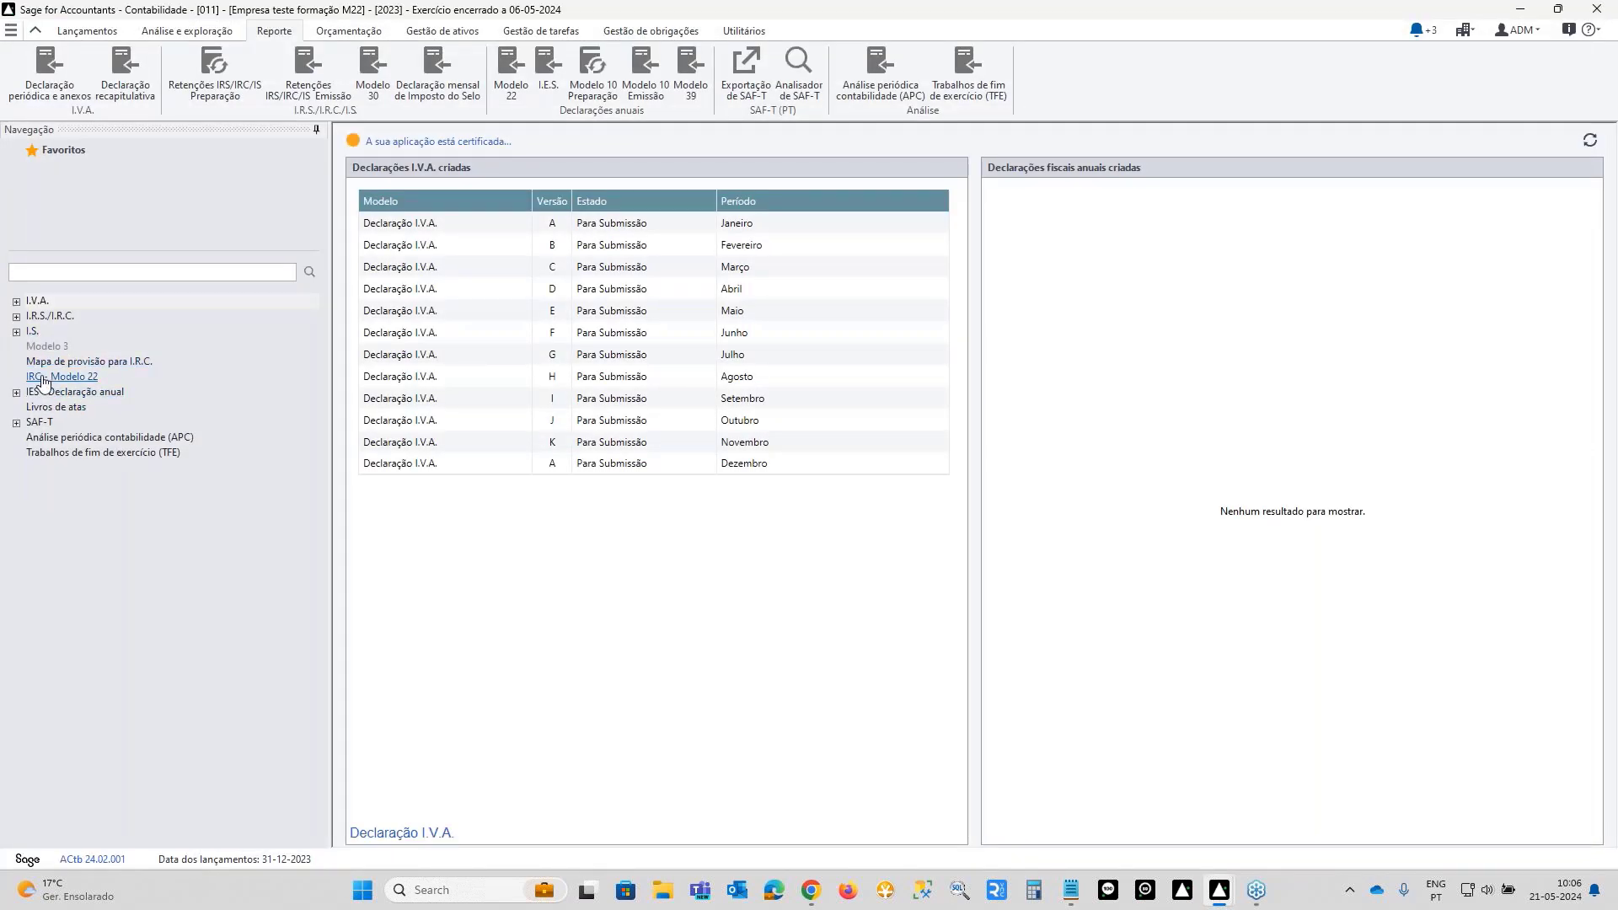
click(66, 378)
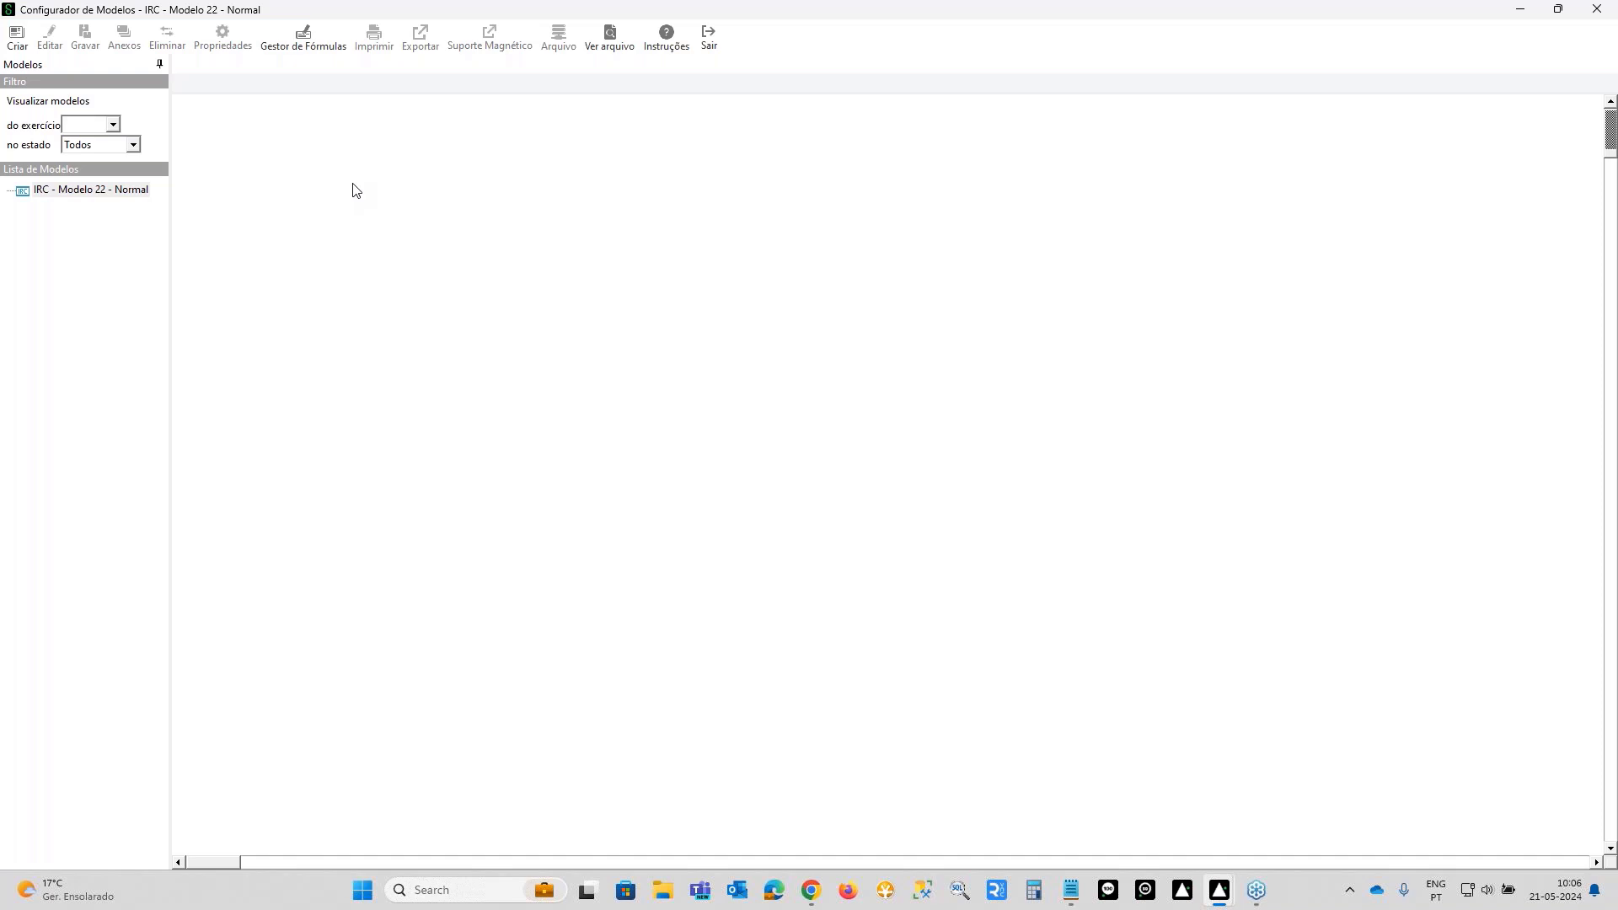
click(16, 38)
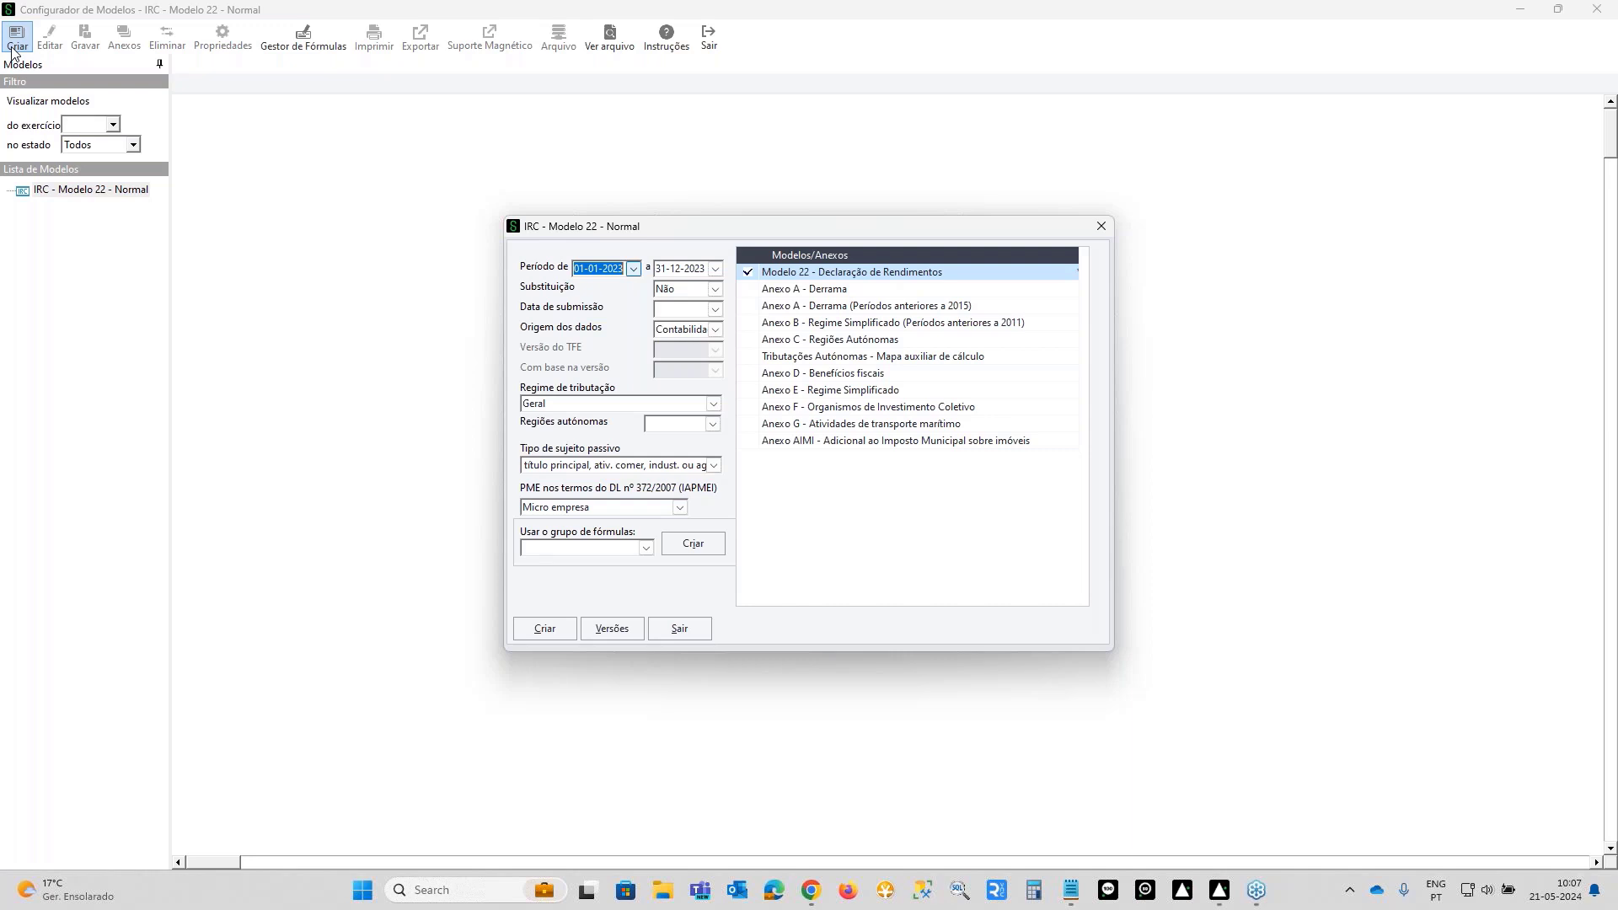
click(777, 295)
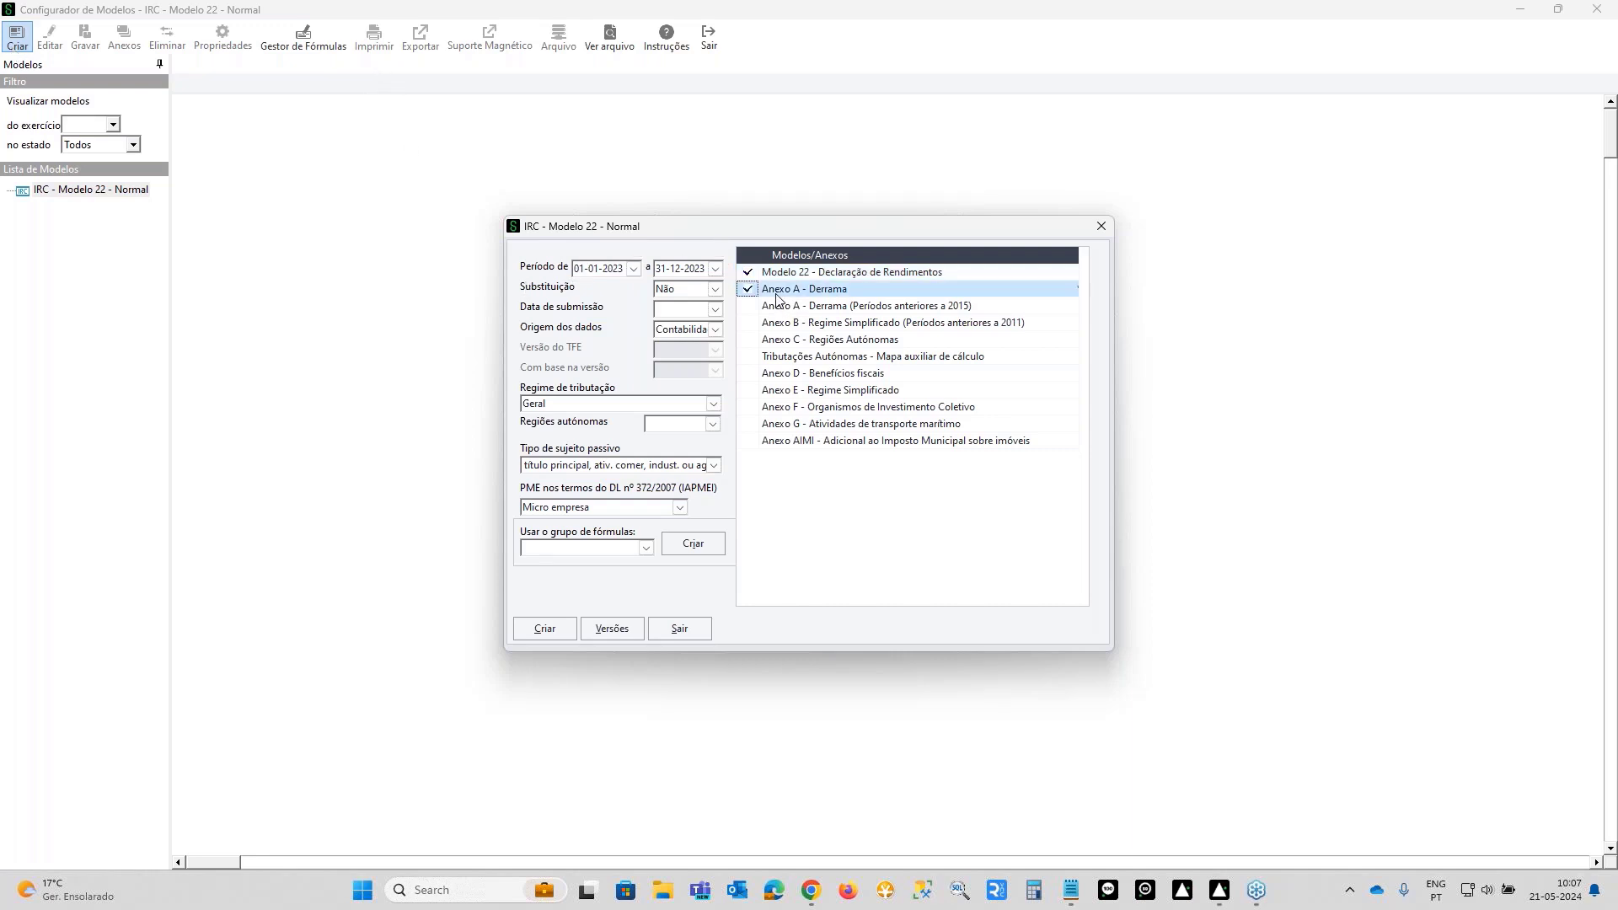
click(782, 358)
click(784, 340)
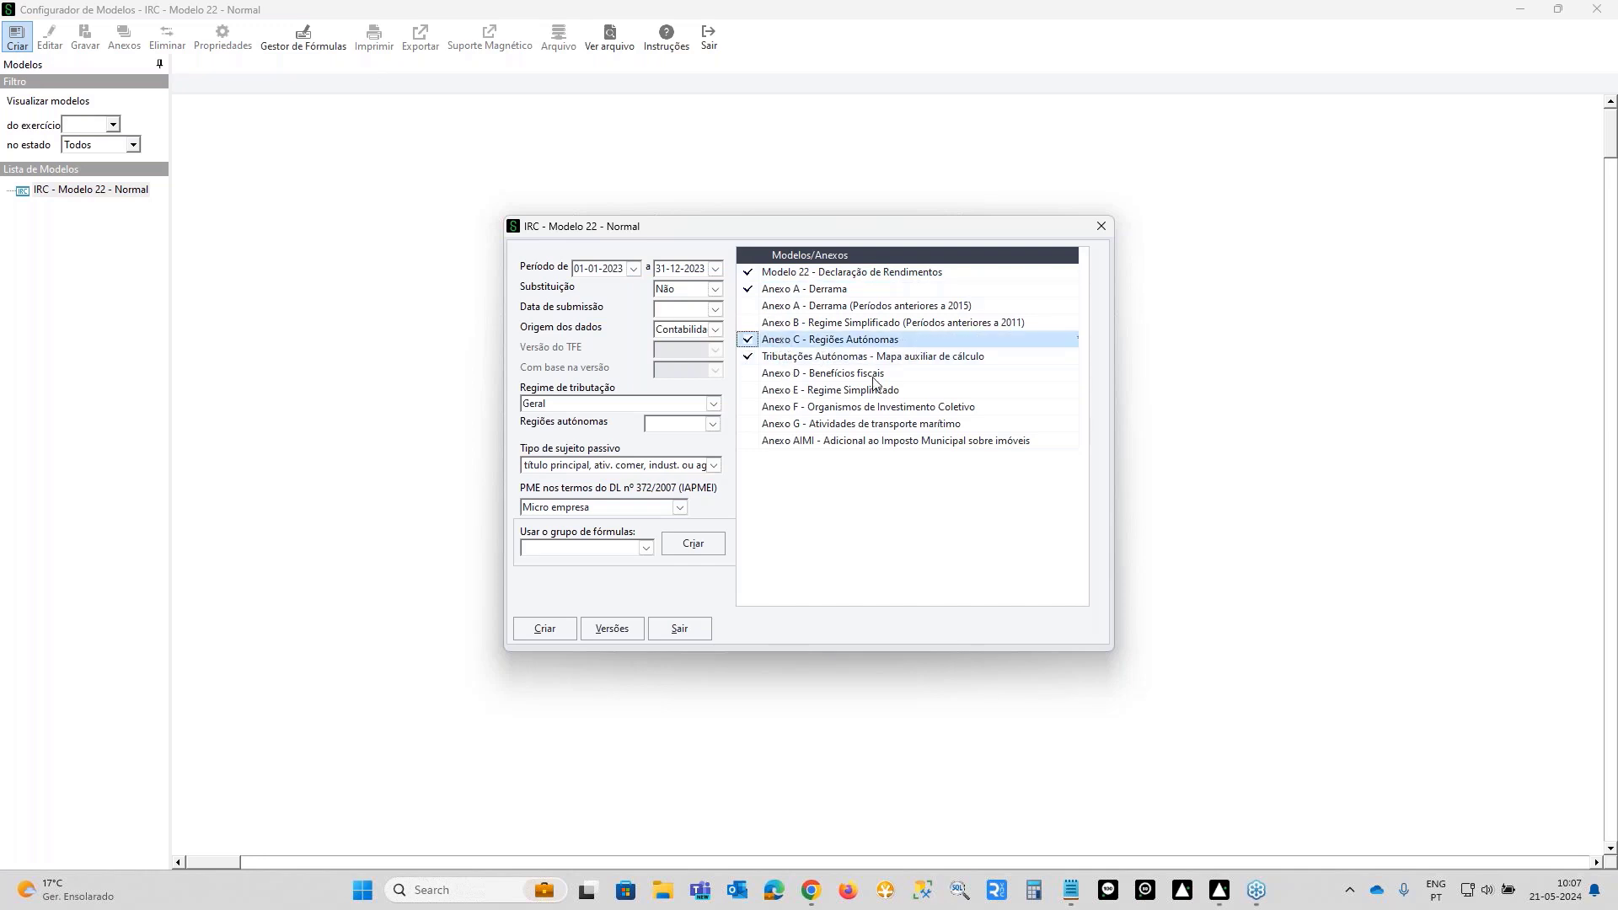
click(756, 392)
click(749, 409)
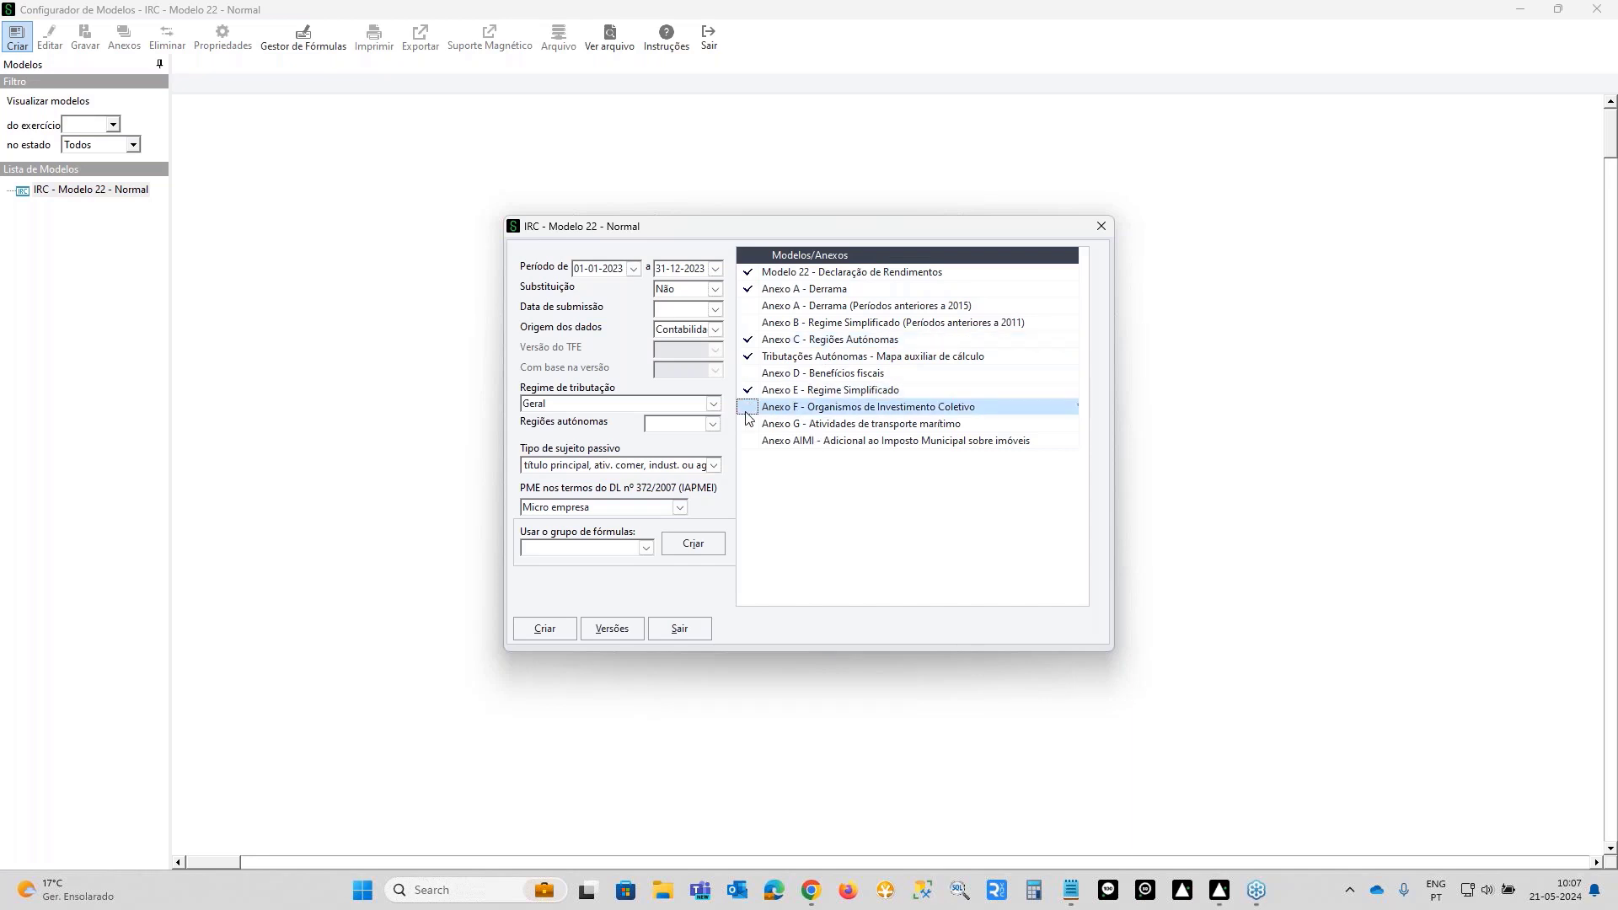
click(745, 426)
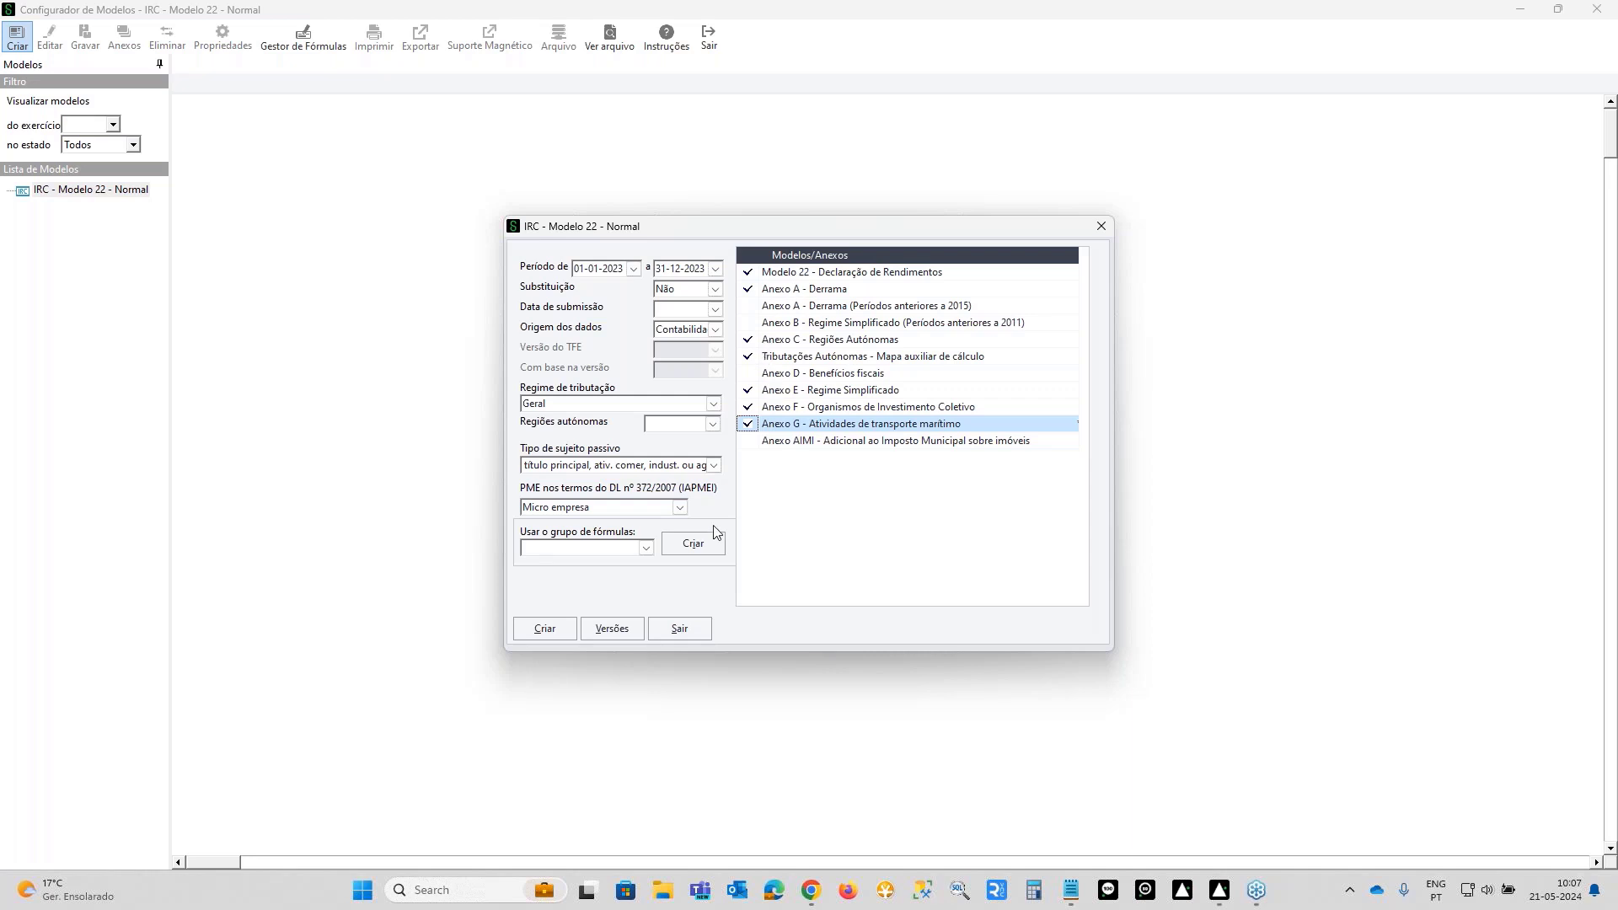
click(676, 628)
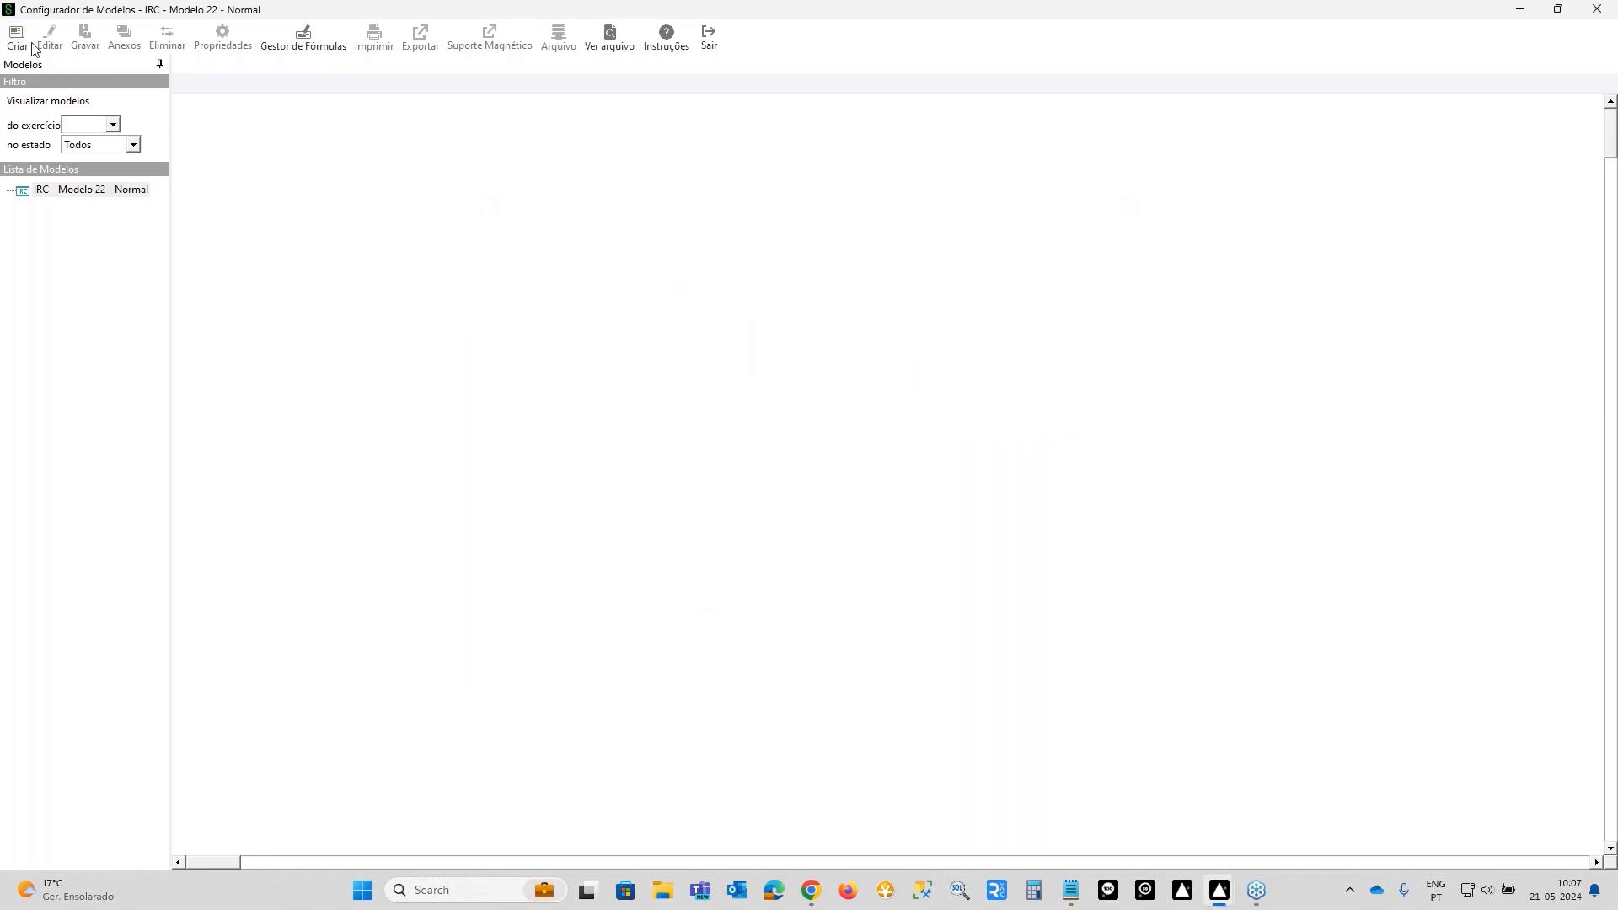
- Create the 2023 Modelo 22 declaration from Contabilidade data, including Anexo A - Derrama and Tributações Autónomas - Mapa auxiliar de cálculo
click(17, 38)
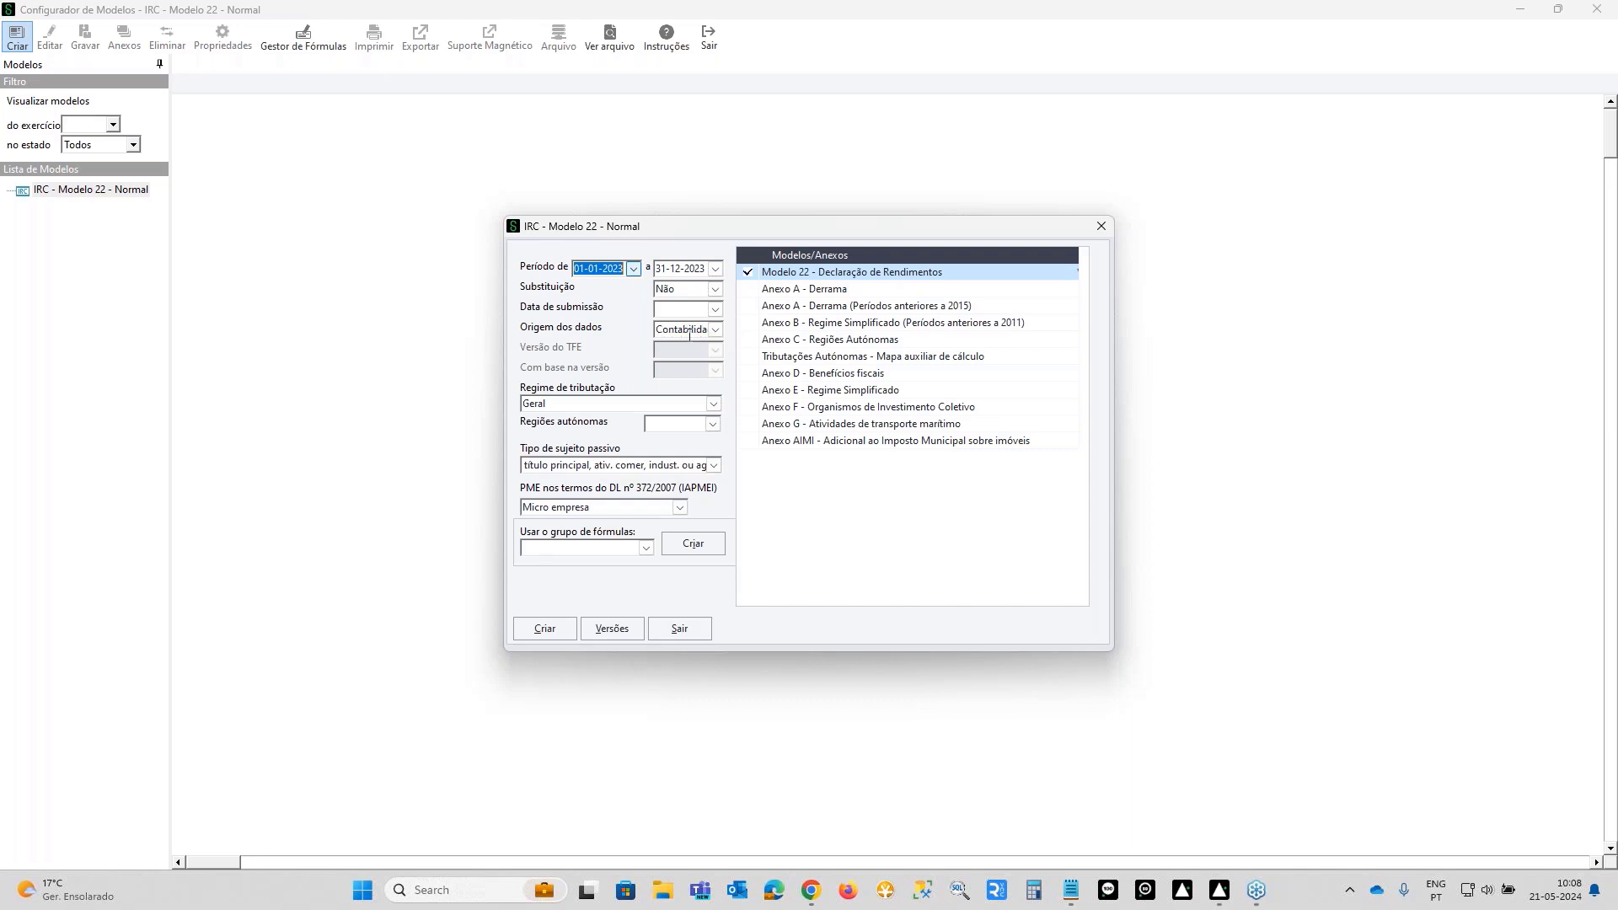
click(714, 330)
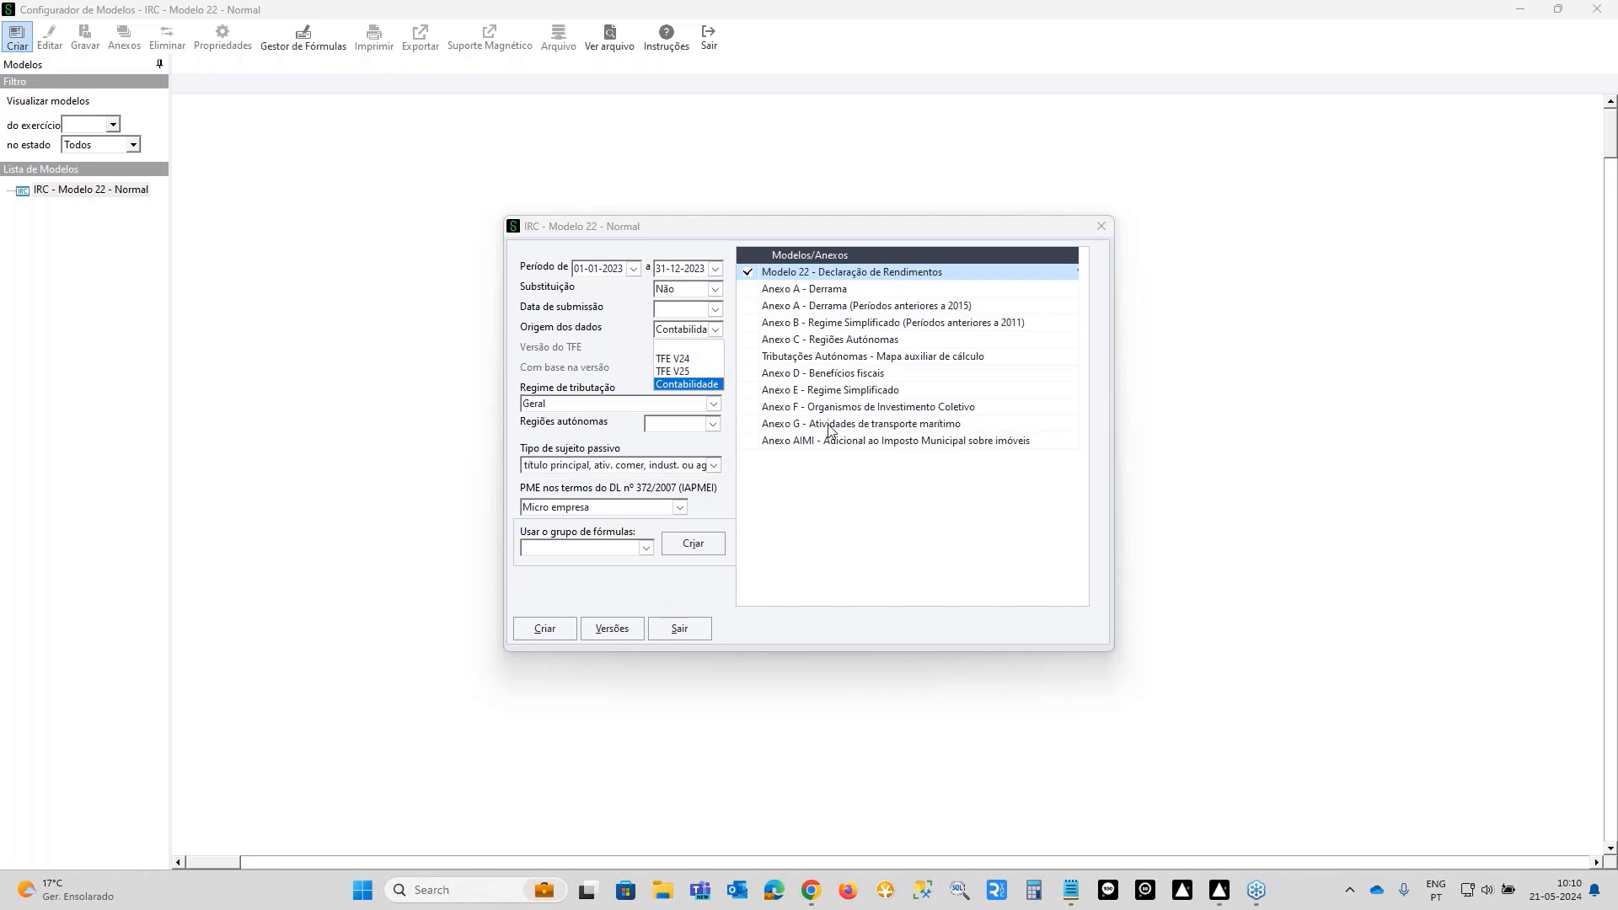
click(717, 334)
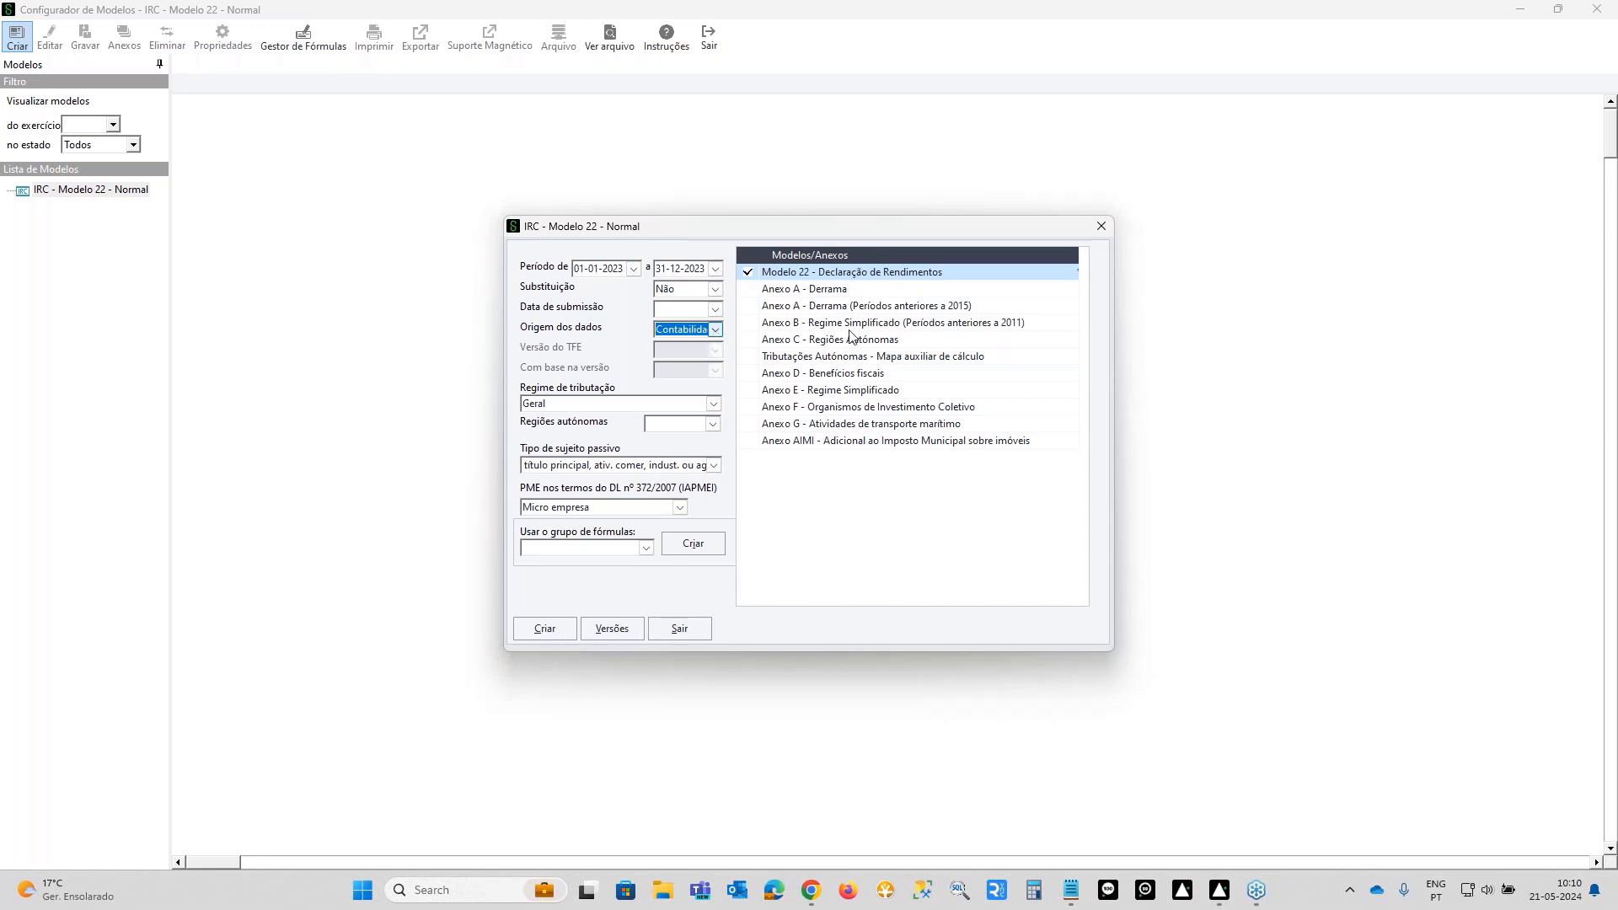
click(796, 291)
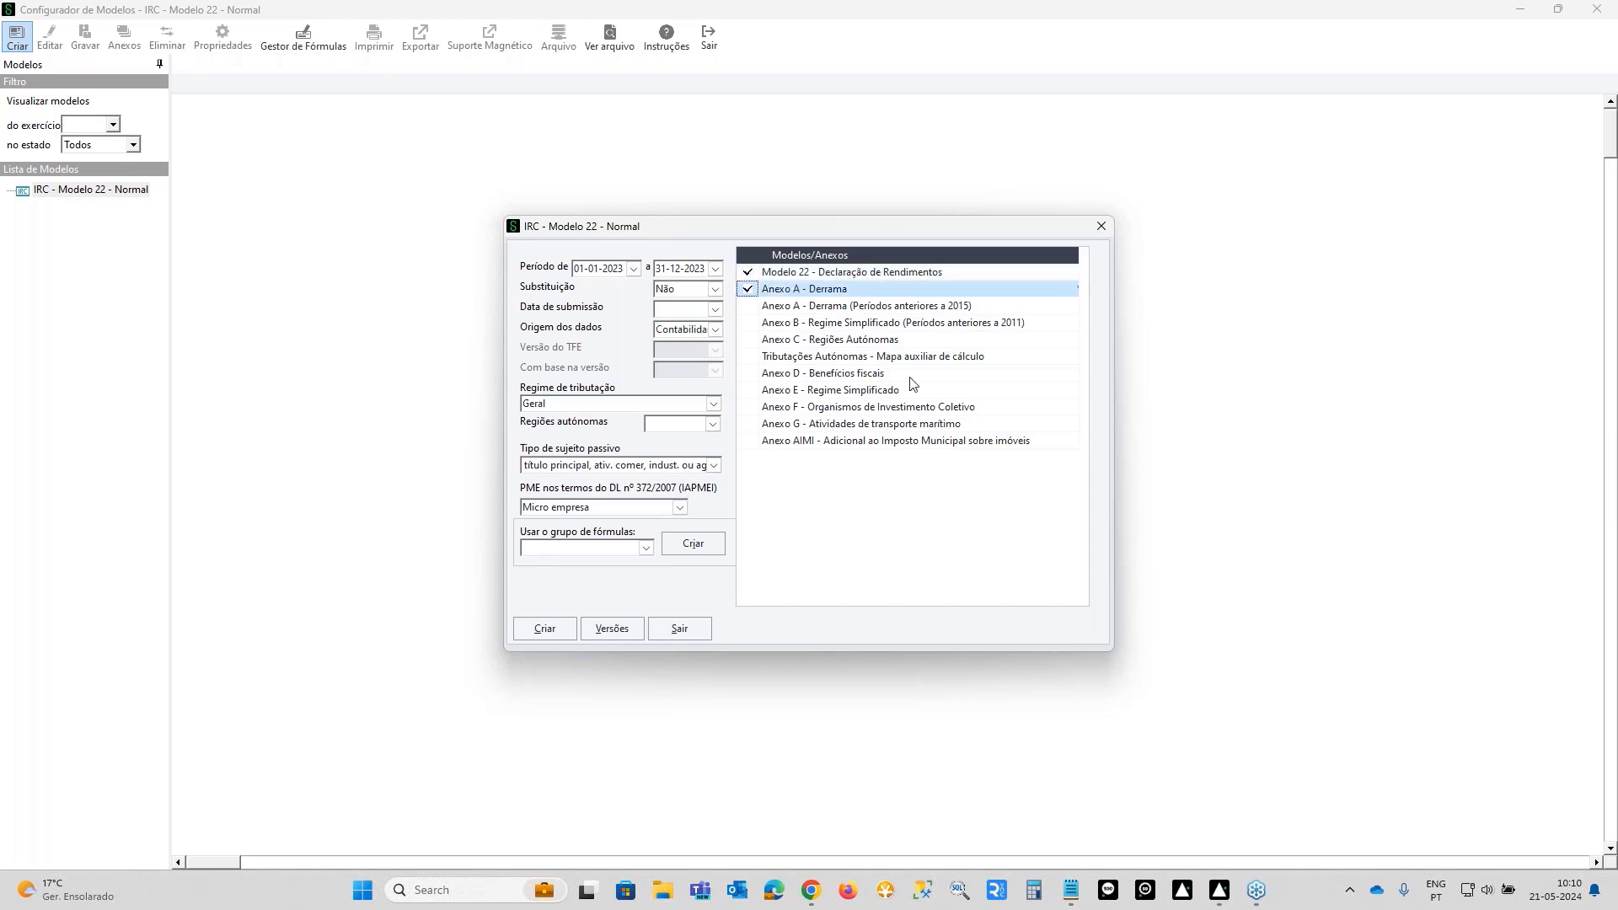
click(770, 358)
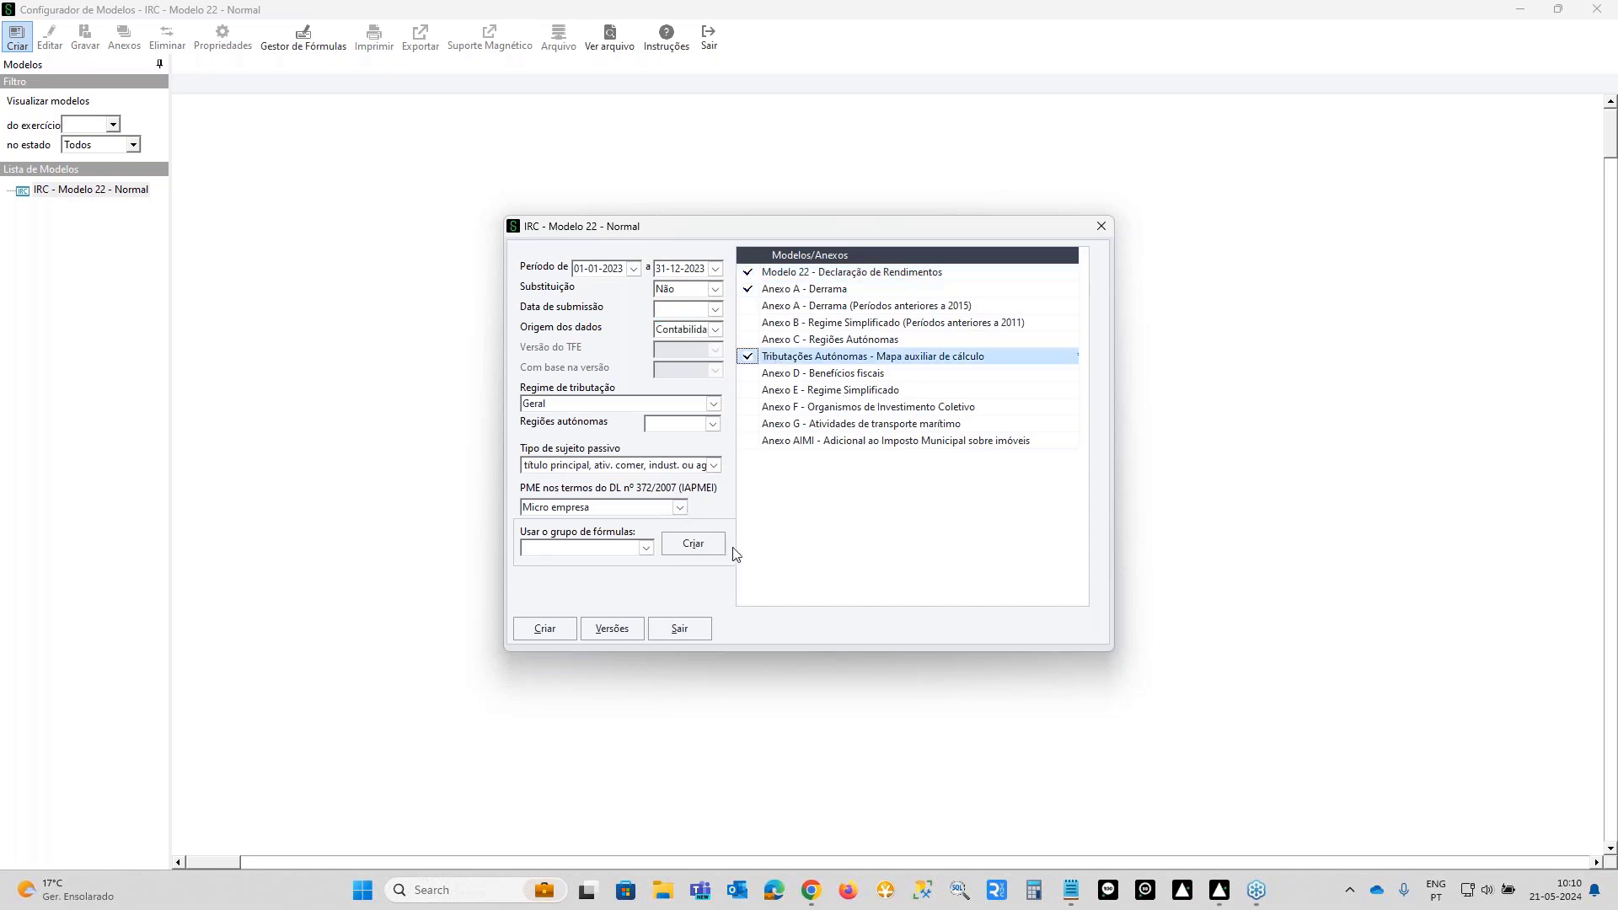
click(549, 634)
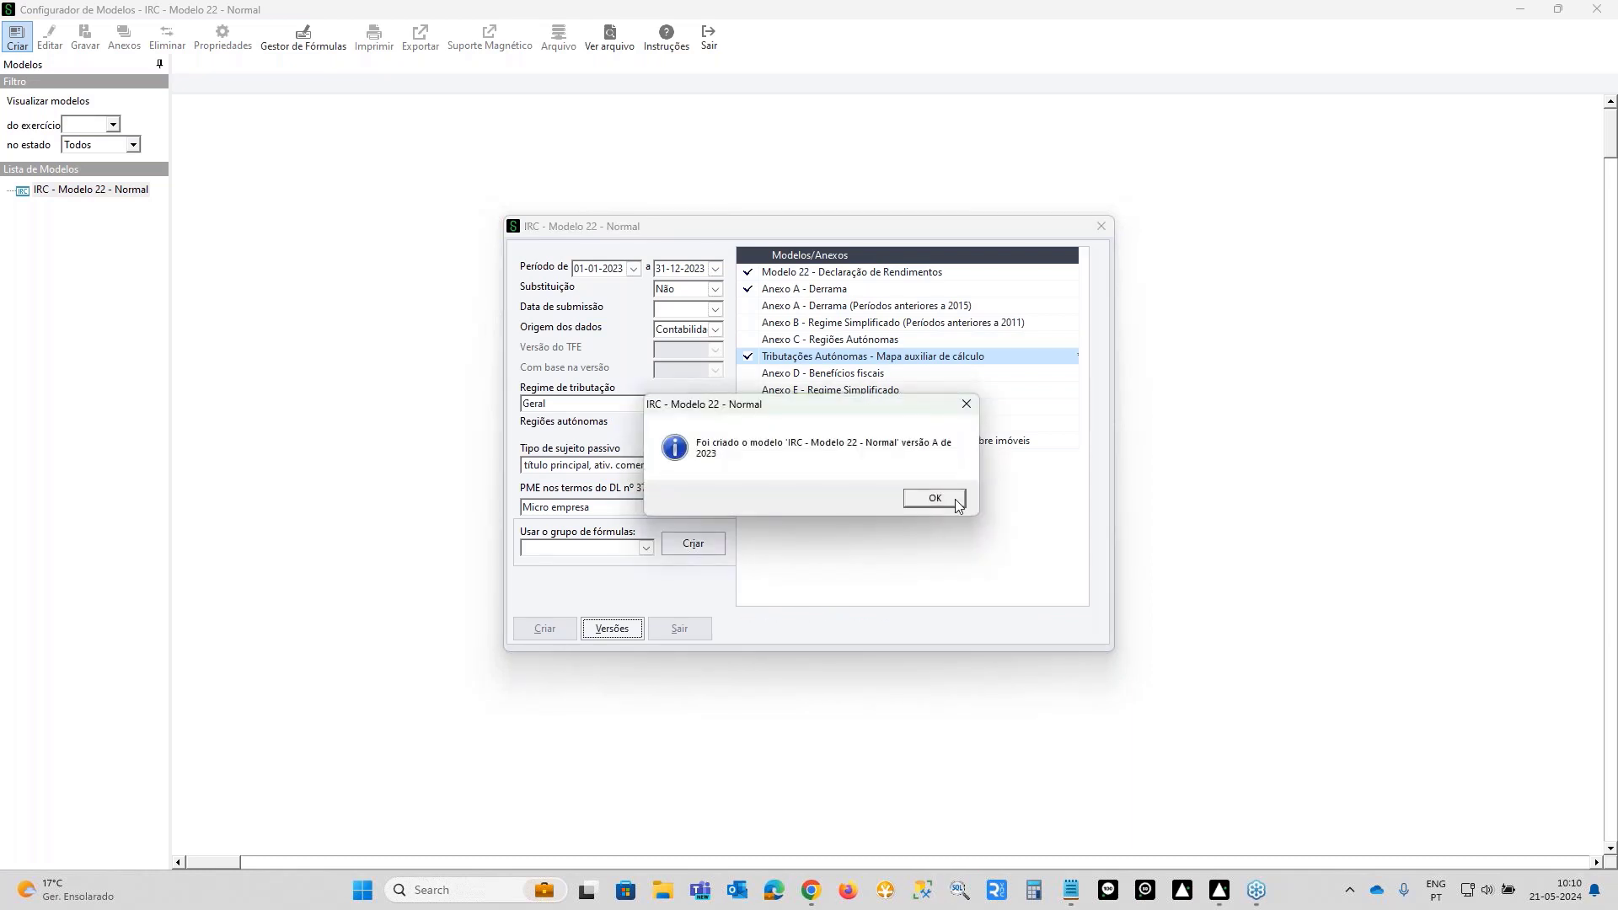
click(957, 503)
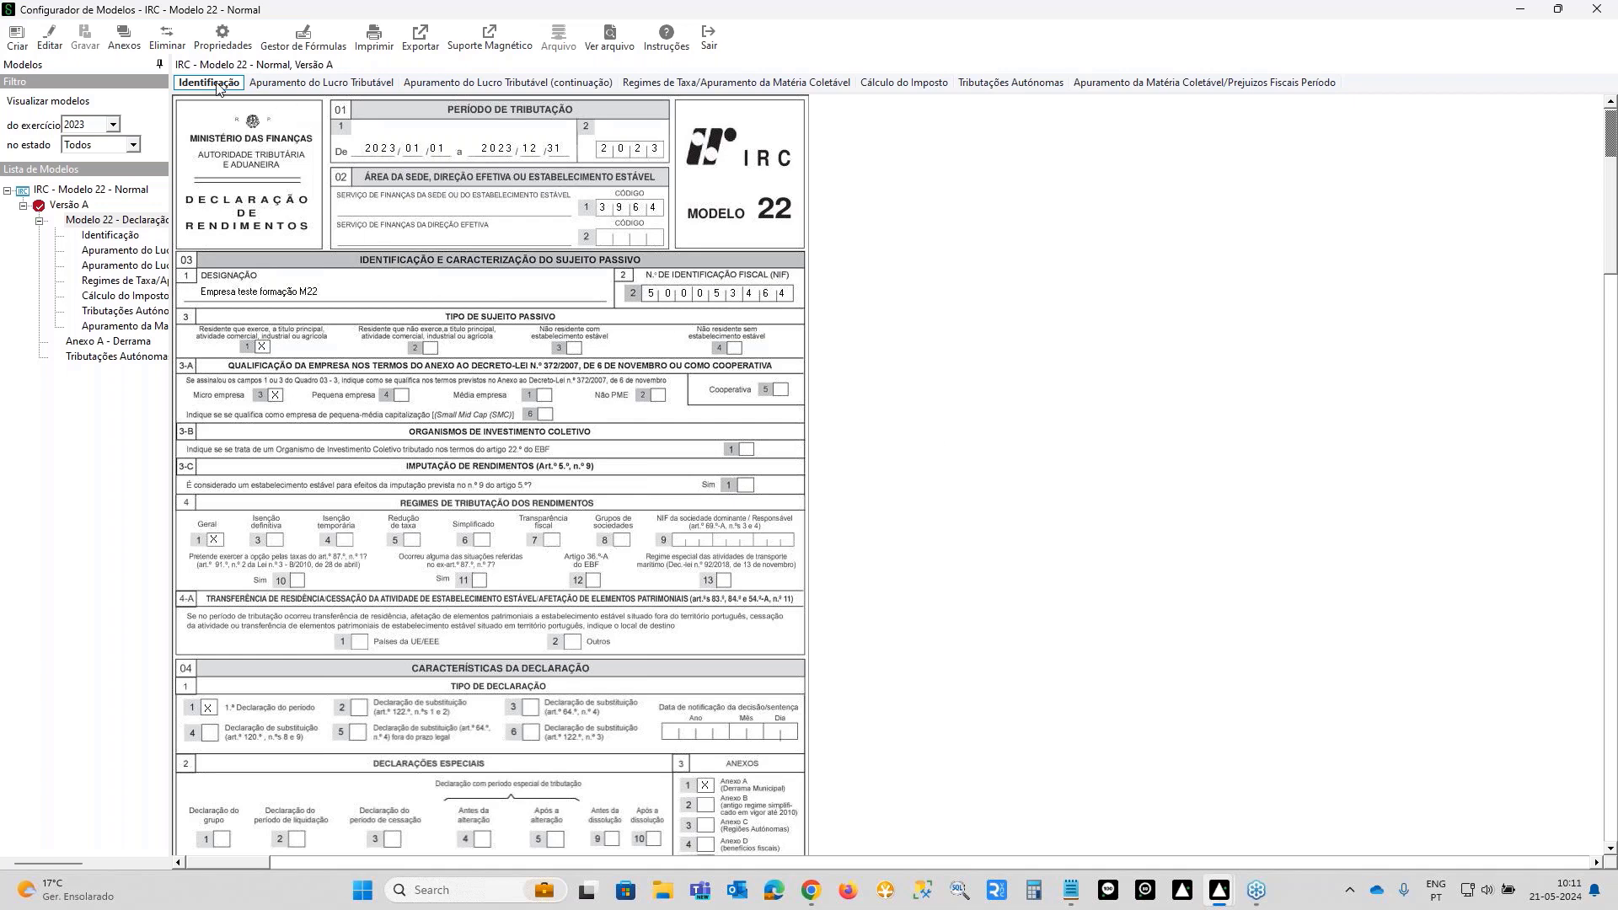
- Look through the main declaration's pages from Apuramento do Lucro Tributável to Apuramento da Matéria Coletável/Prejuízos Fiscais Período
click(309, 88)
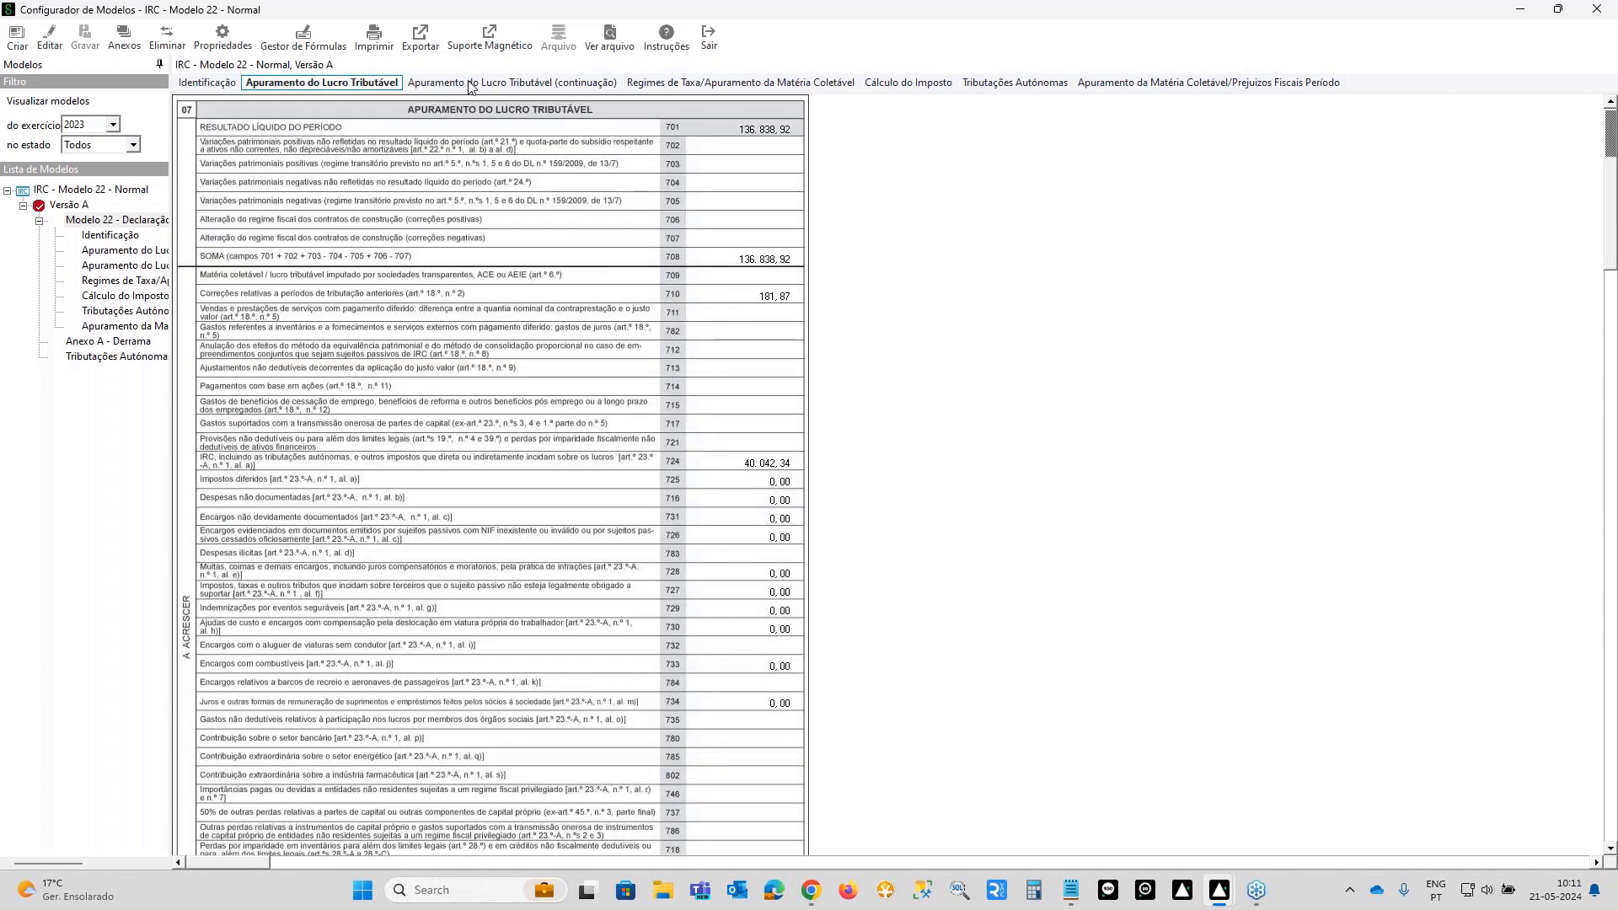
click(586, 90)
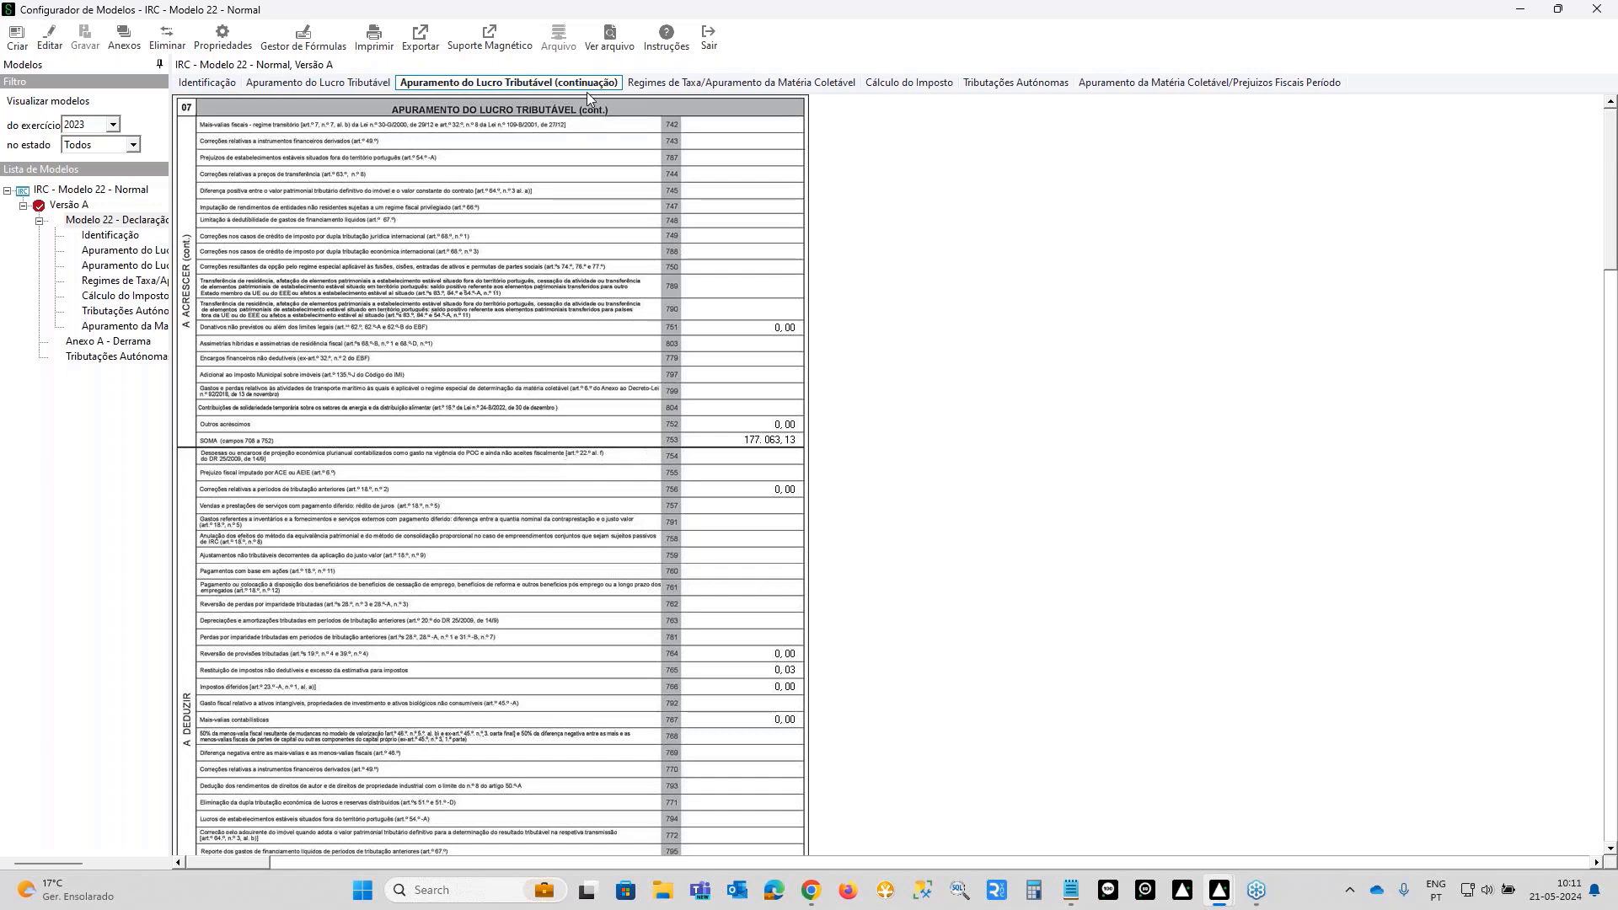
click(691, 87)
click(921, 89)
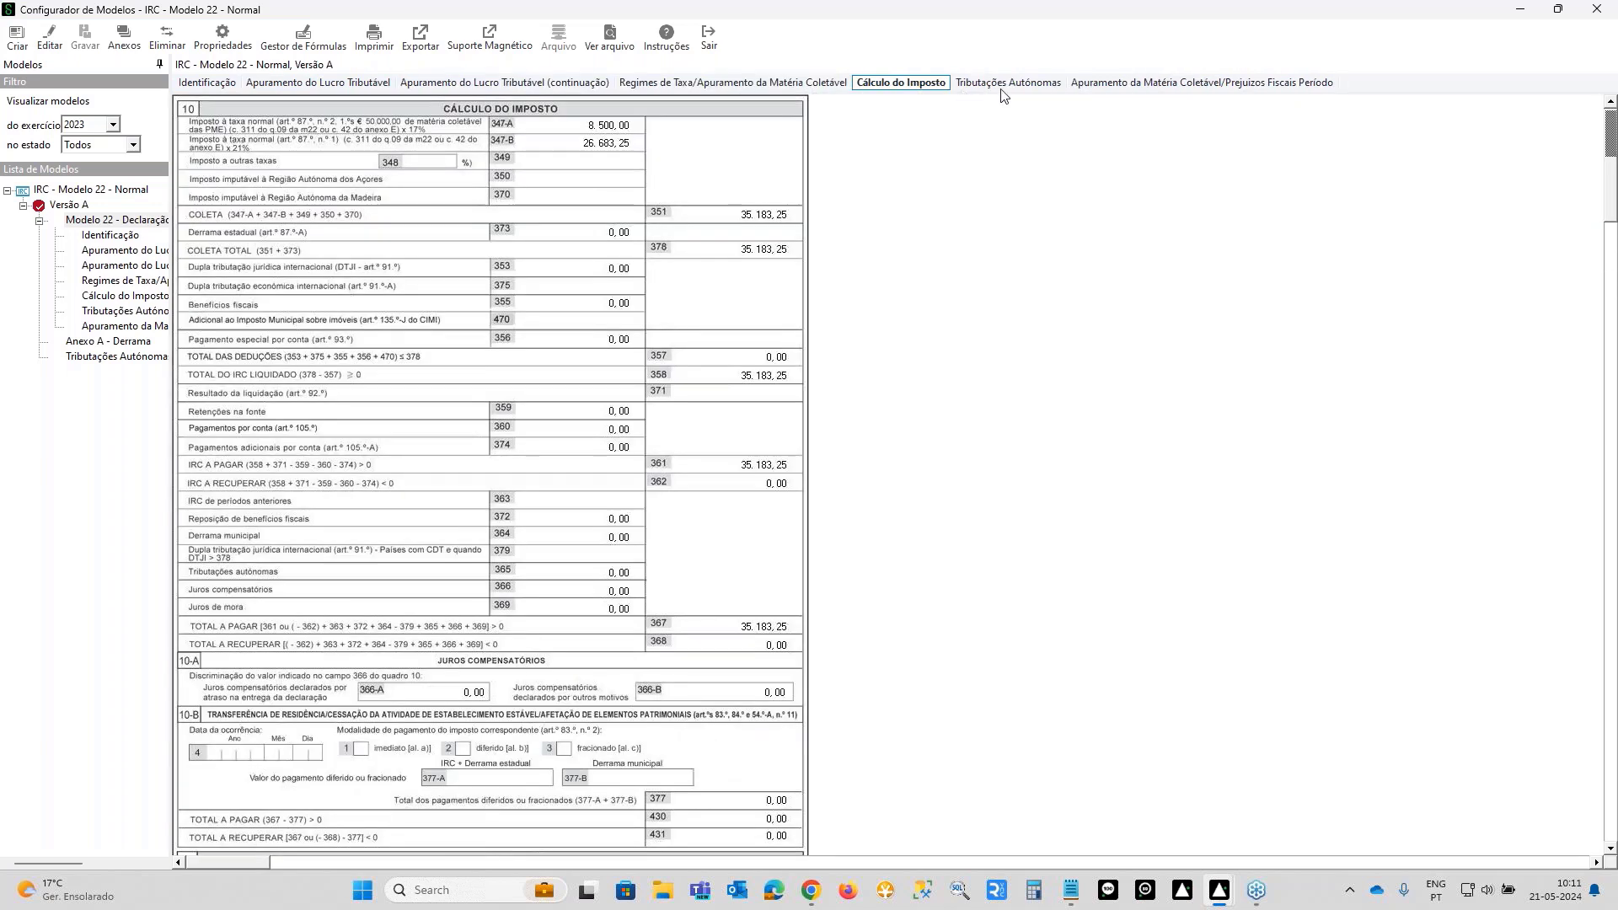
click(1047, 90)
click(1160, 86)
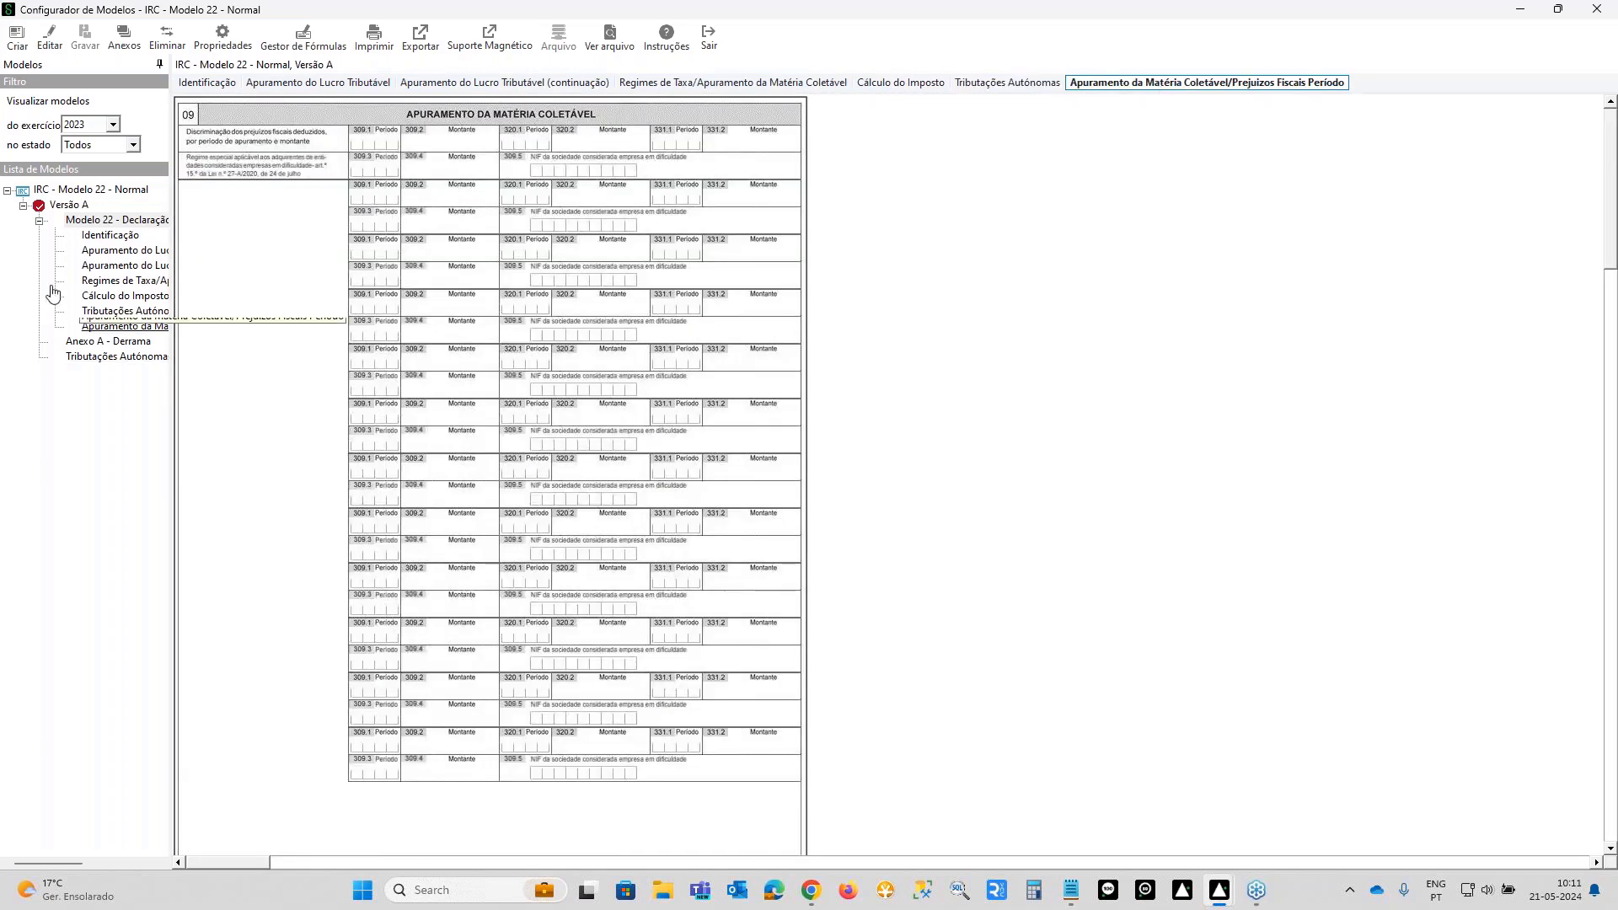
- Review the listed pages from Identificação to Cálculo do Imposto, plus Anexo A - Derrama and the Tributações Autónomas auxiliary map
click(112, 237)
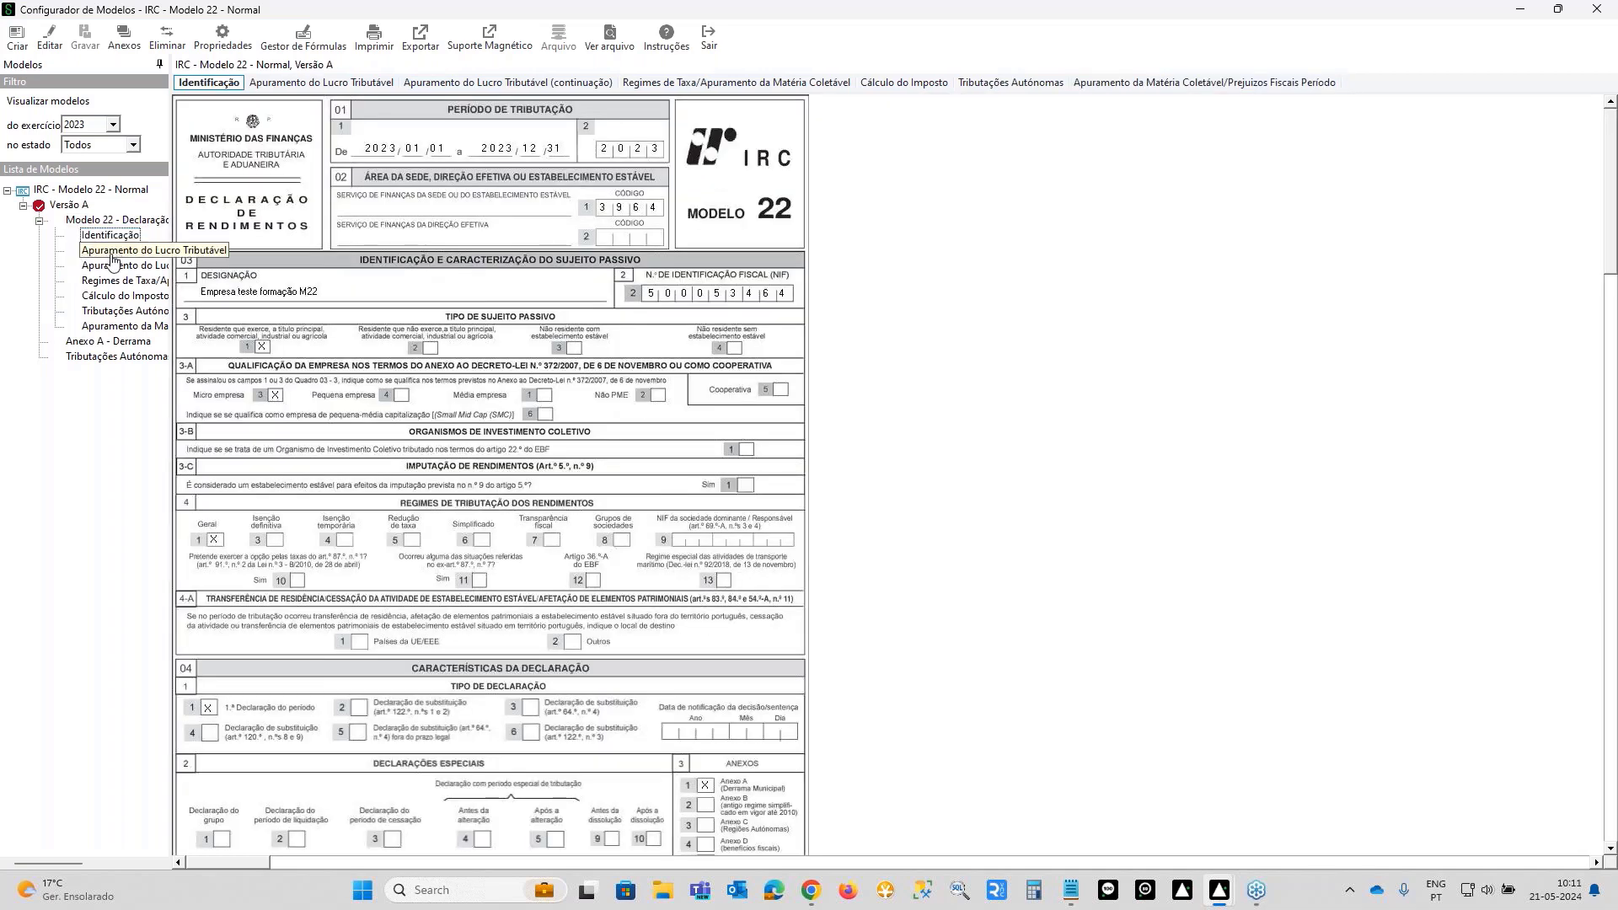
click(112, 251)
click(112, 268)
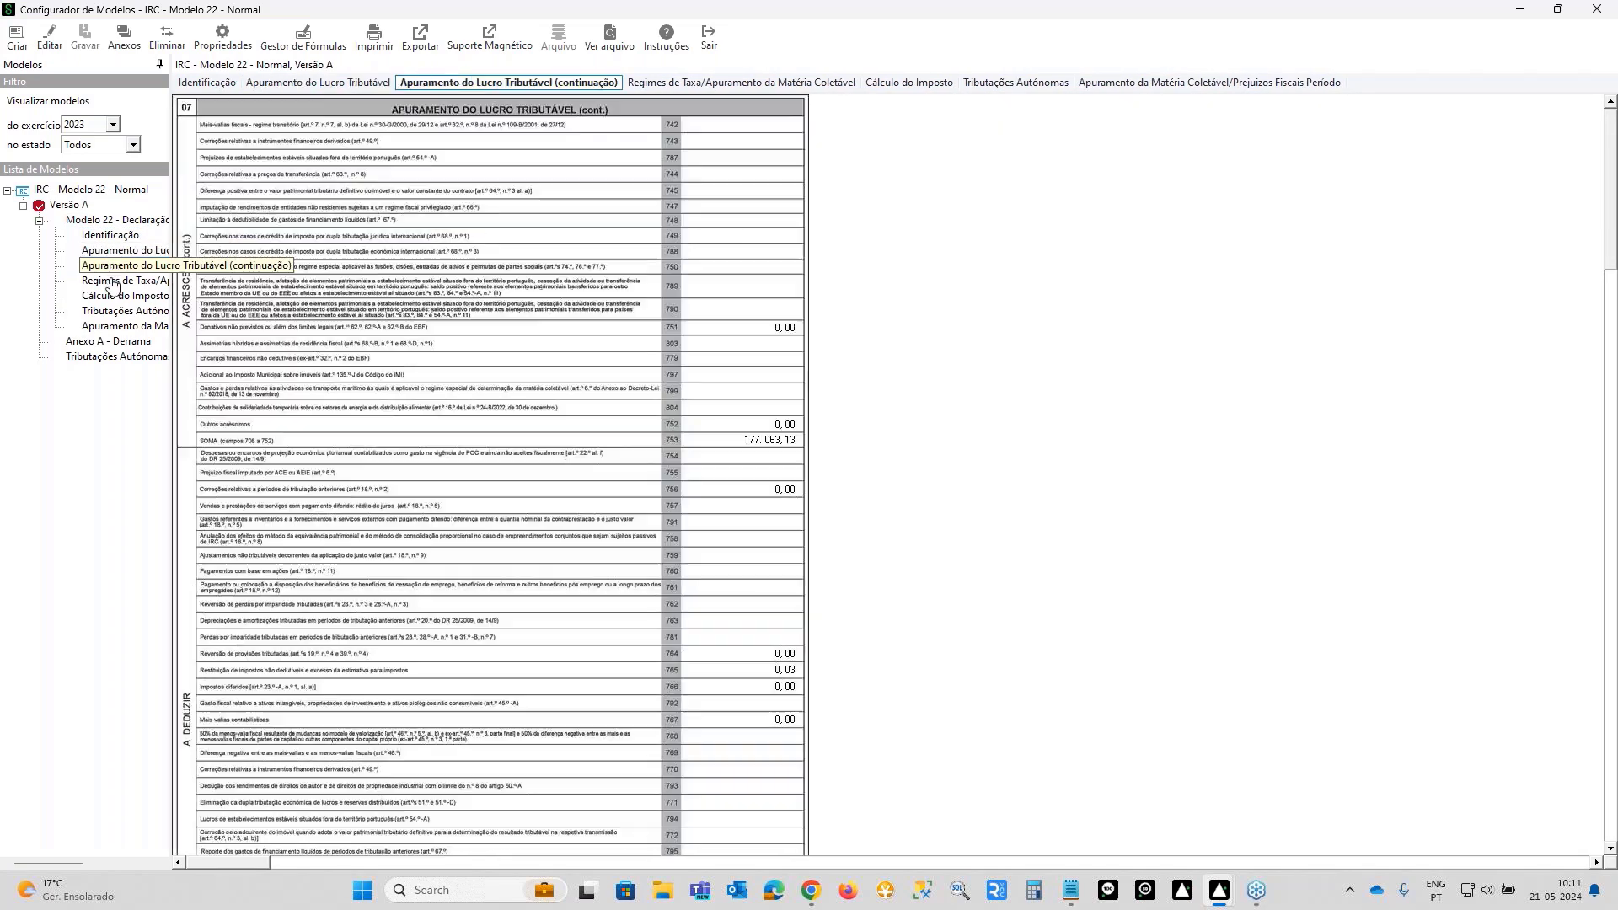
click(112, 283)
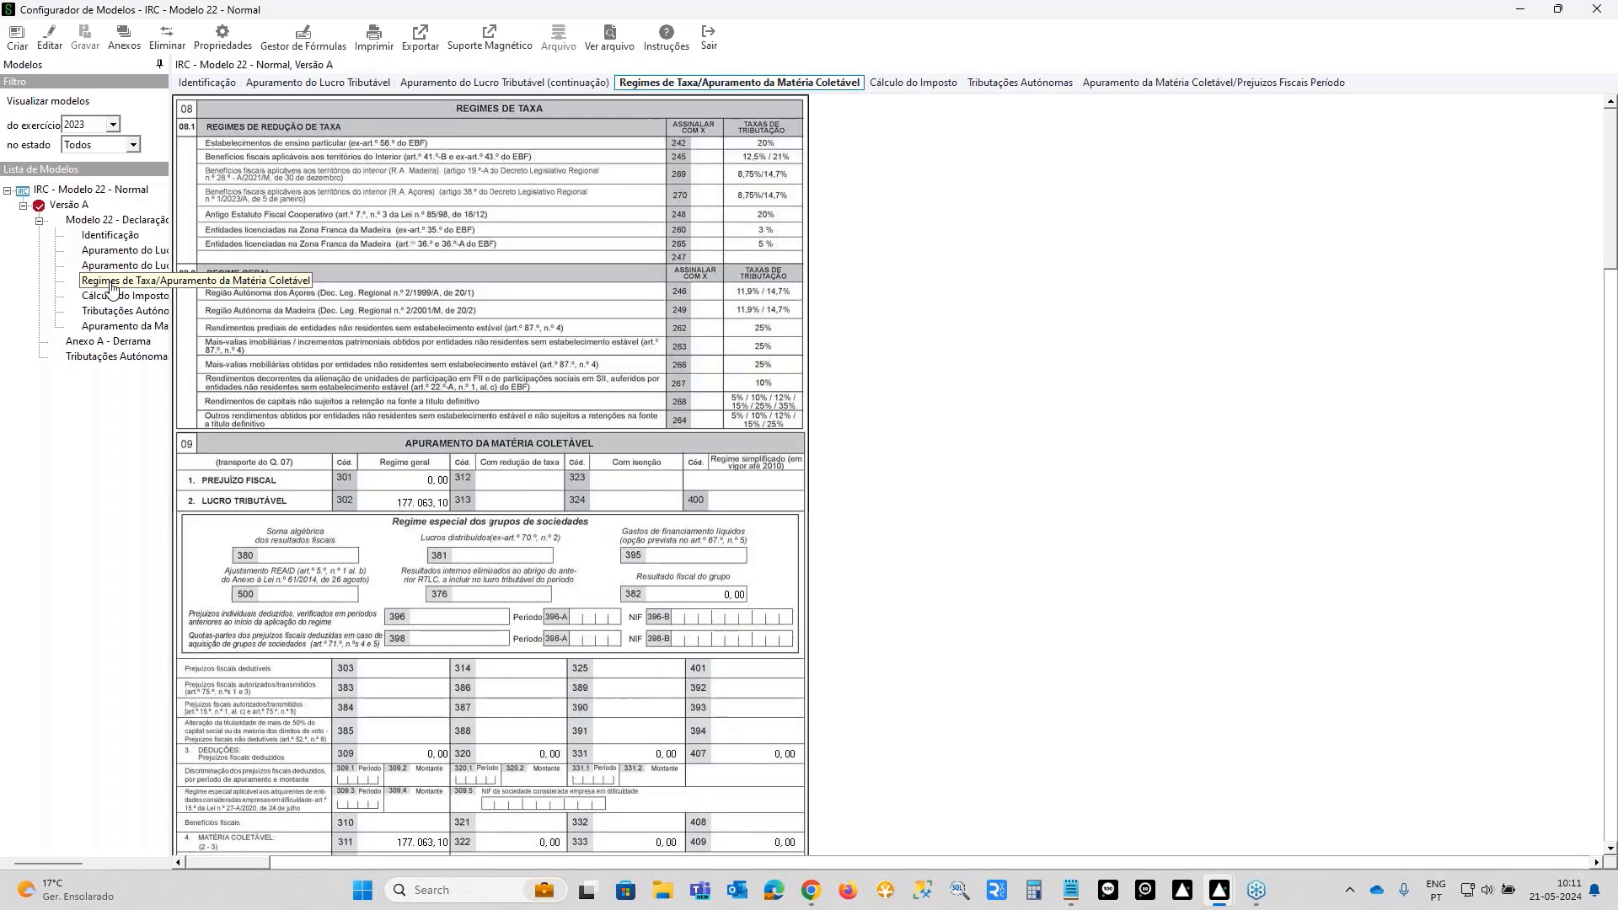
click(109, 298)
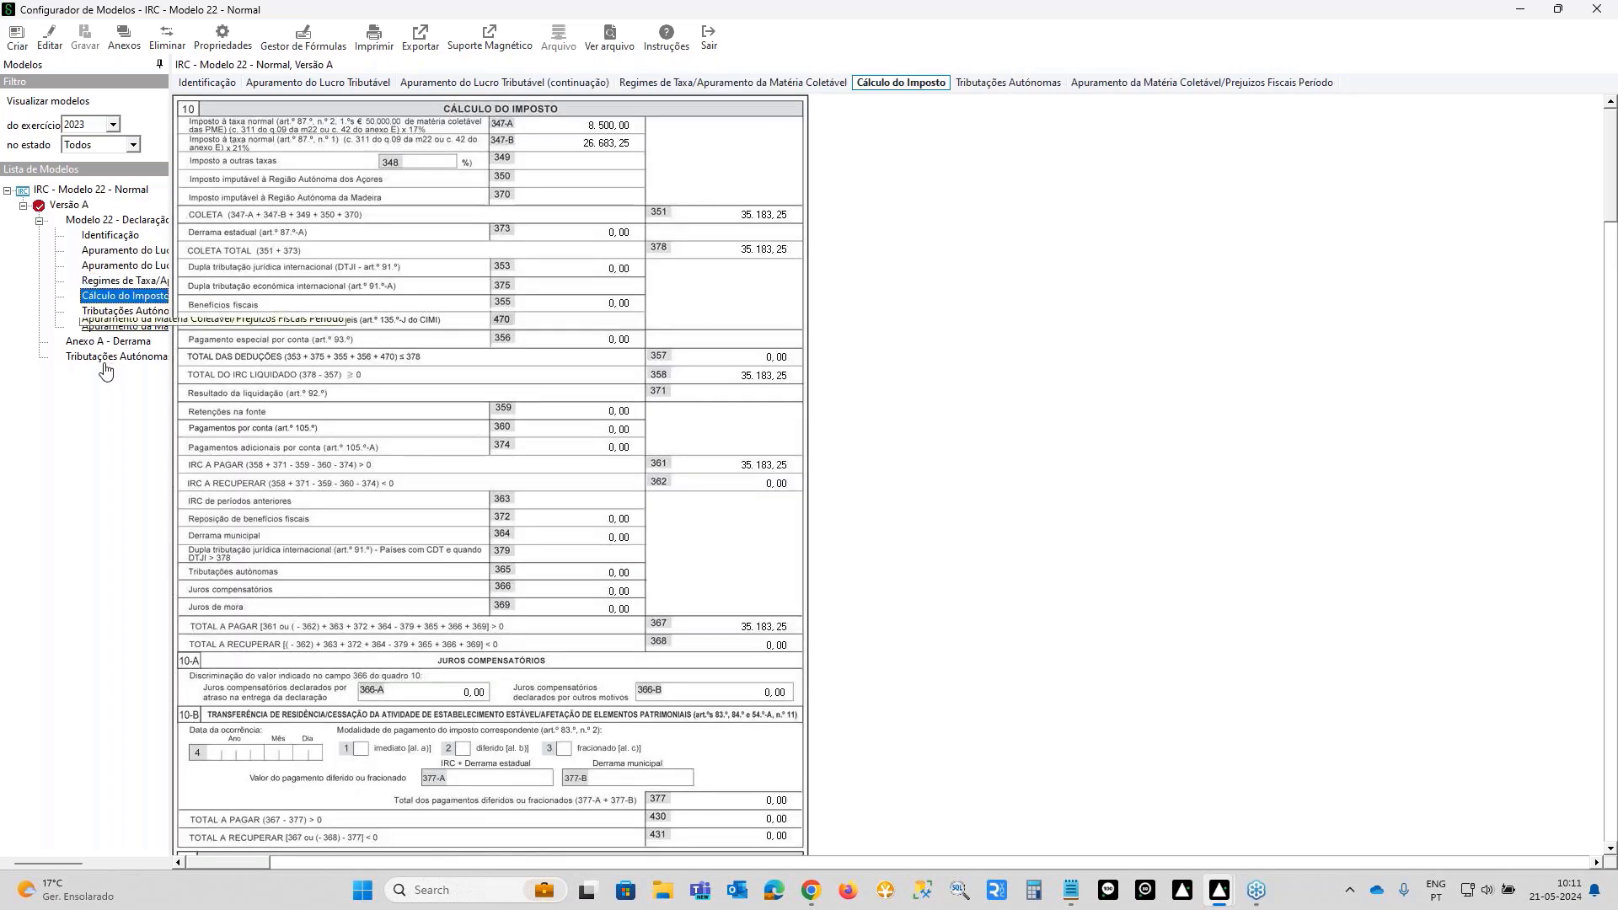
click(106, 342)
click(105, 355)
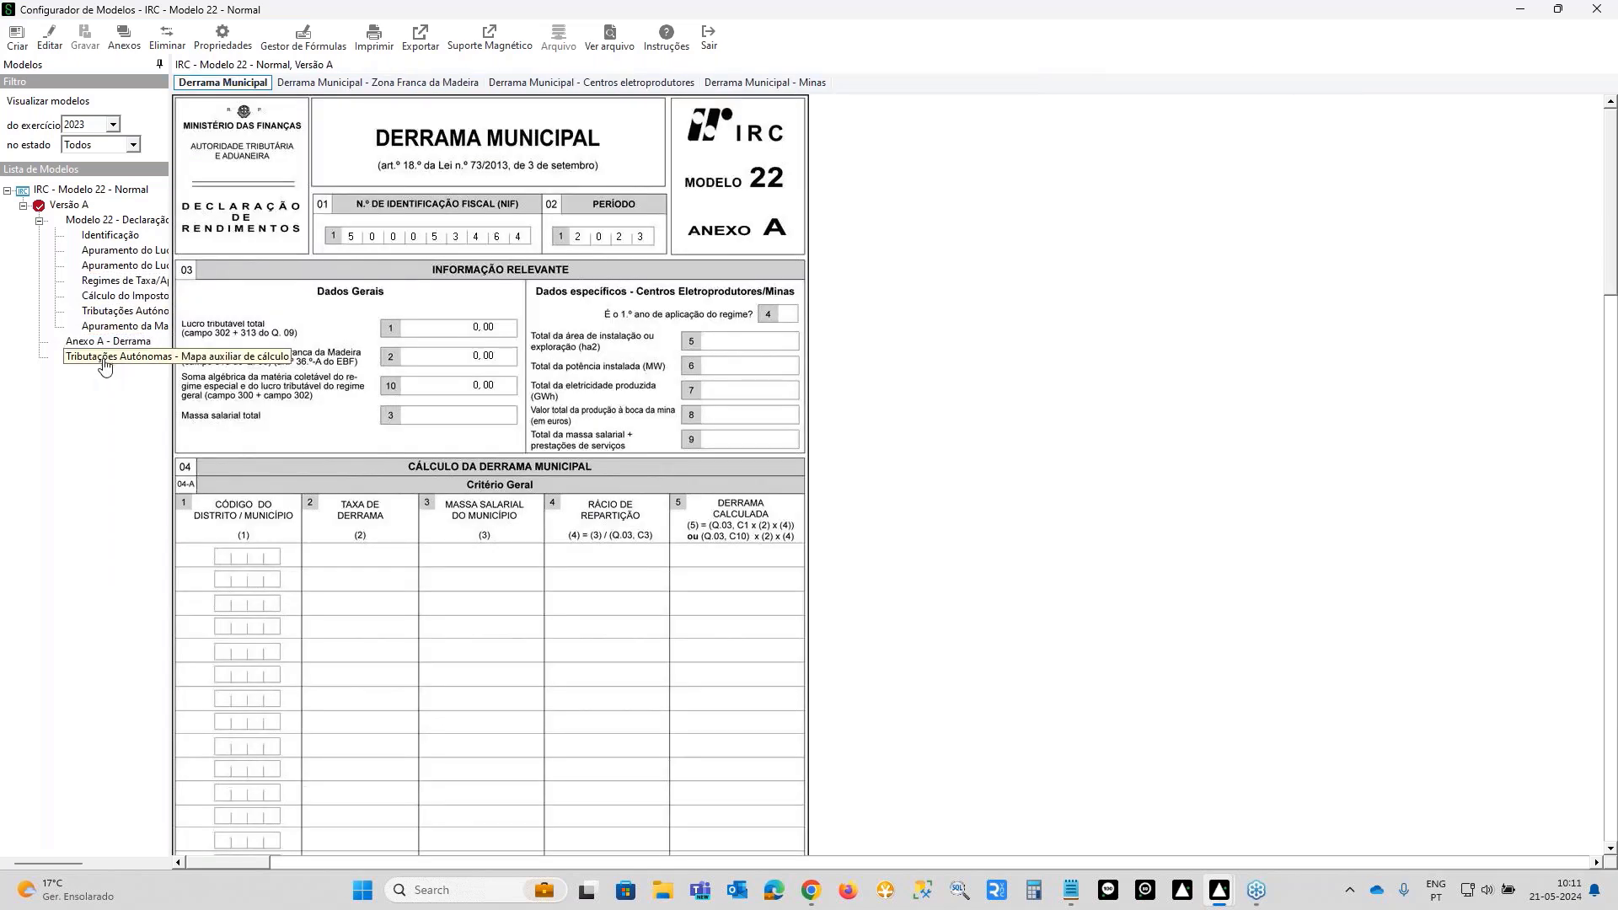
click(106, 342)
click(101, 357)
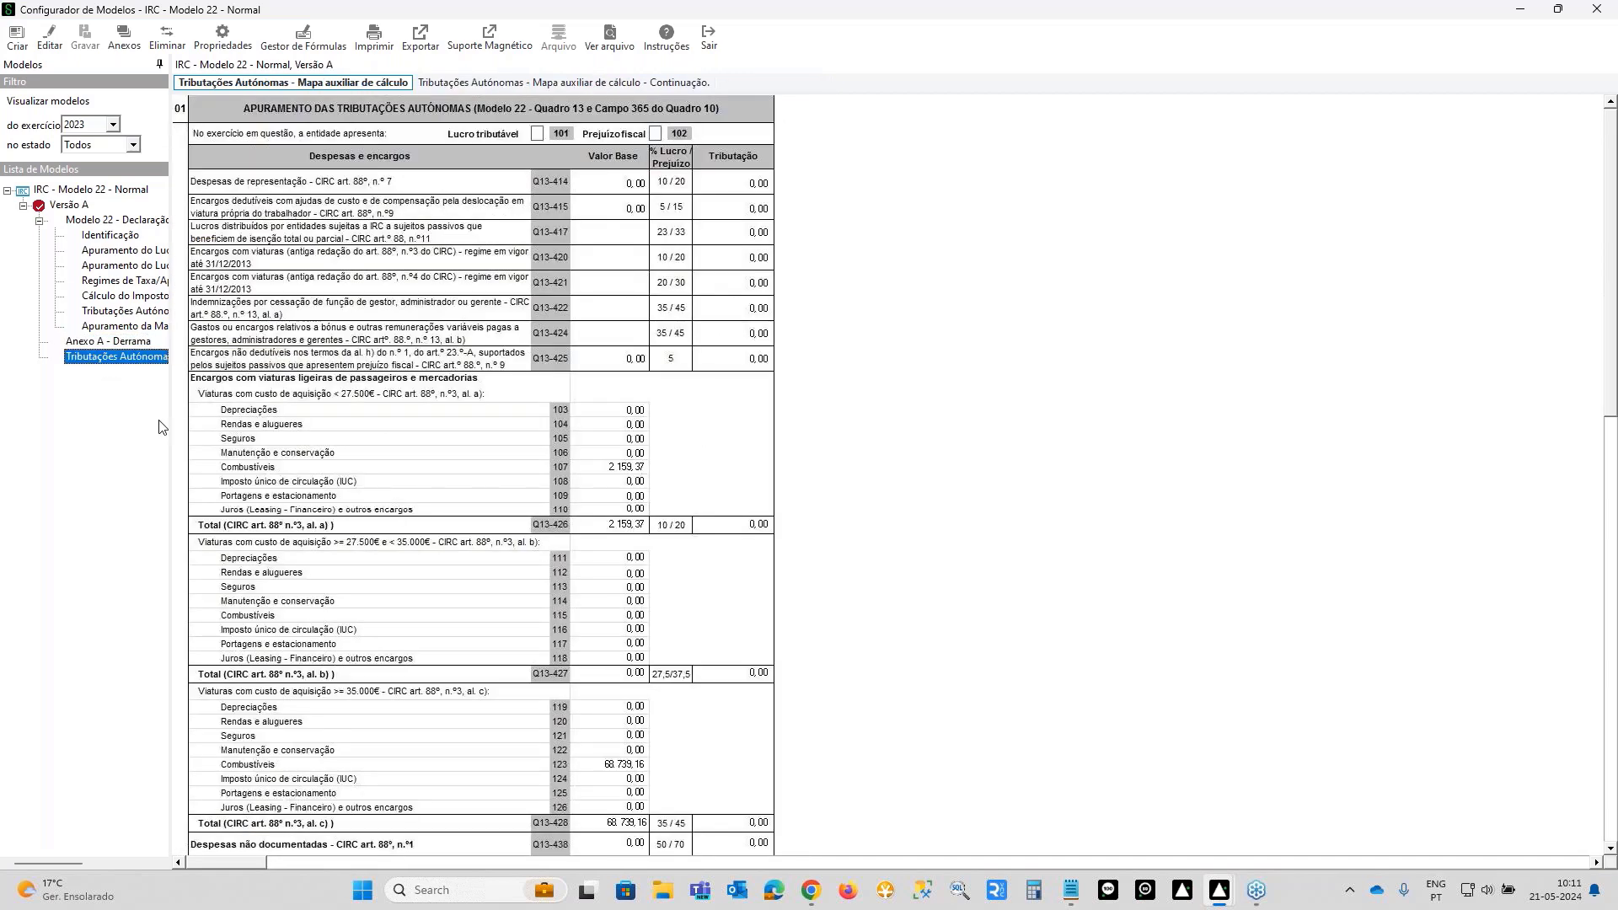
- Widen the model list to fit the page names and open the Apuramento do Lucro Tributável page for editing
drag(172, 434, 375, 450)
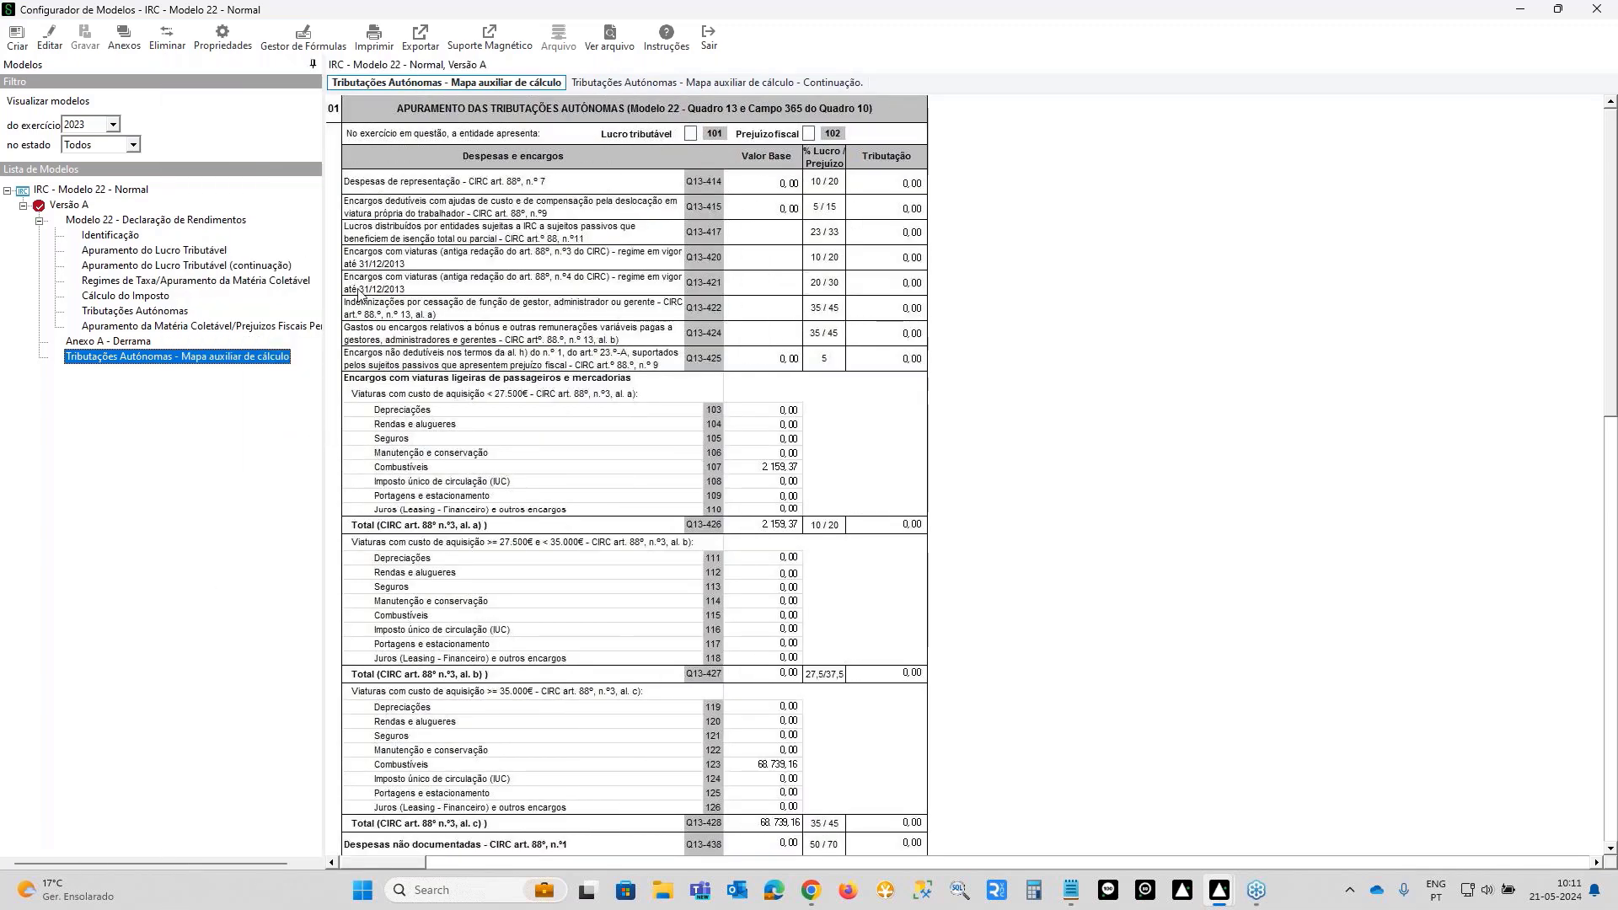
click(105, 222)
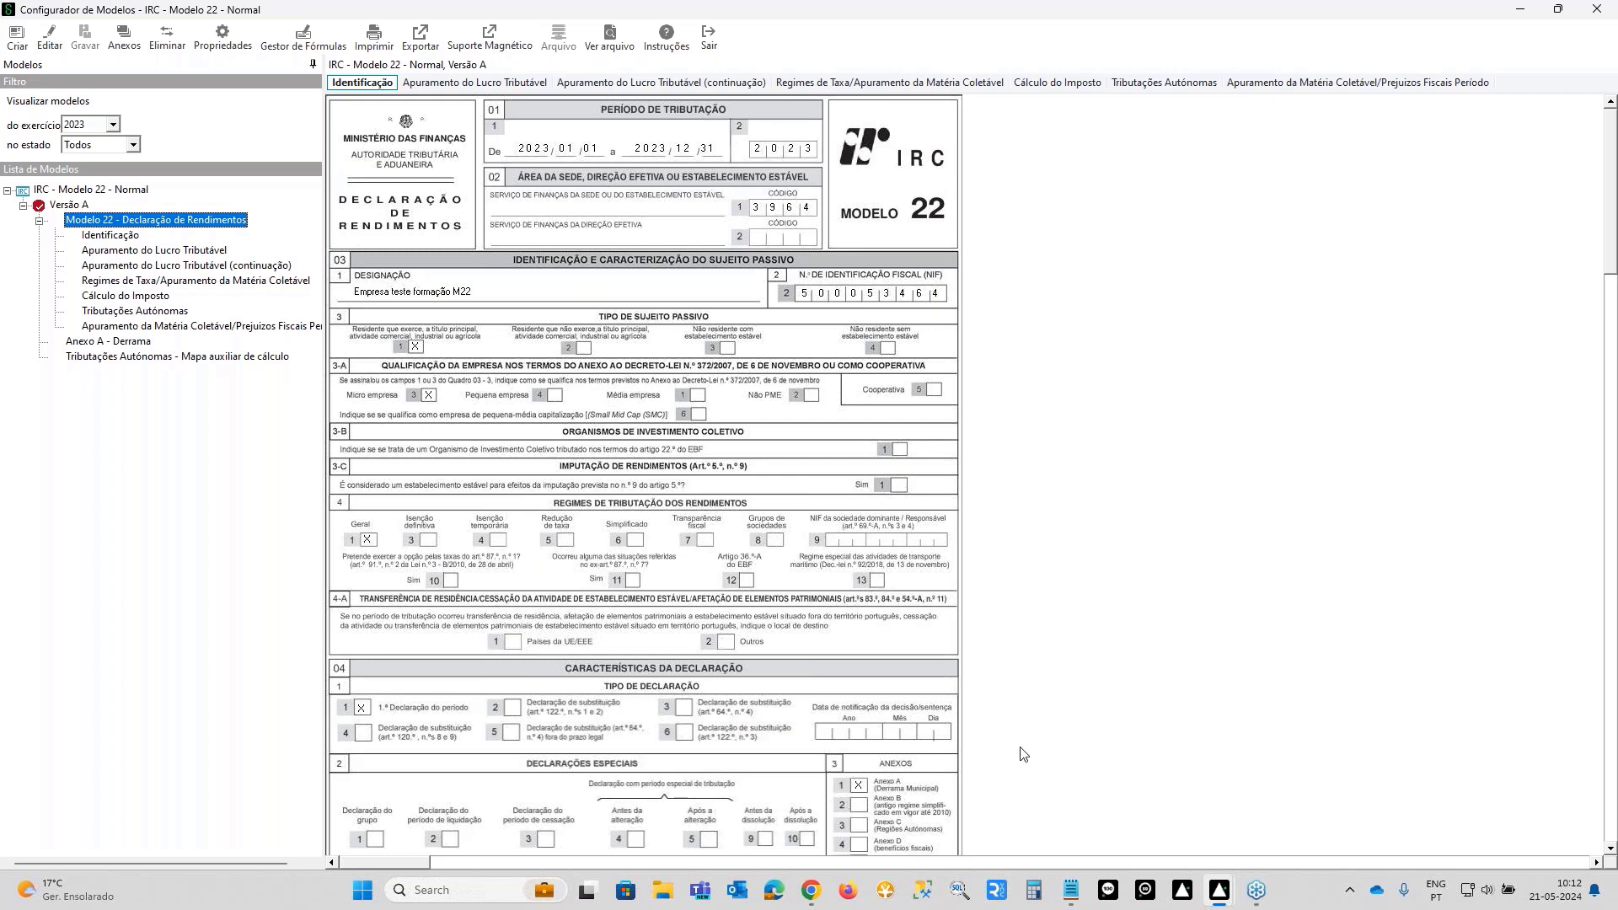
click(107, 237)
click(115, 251)
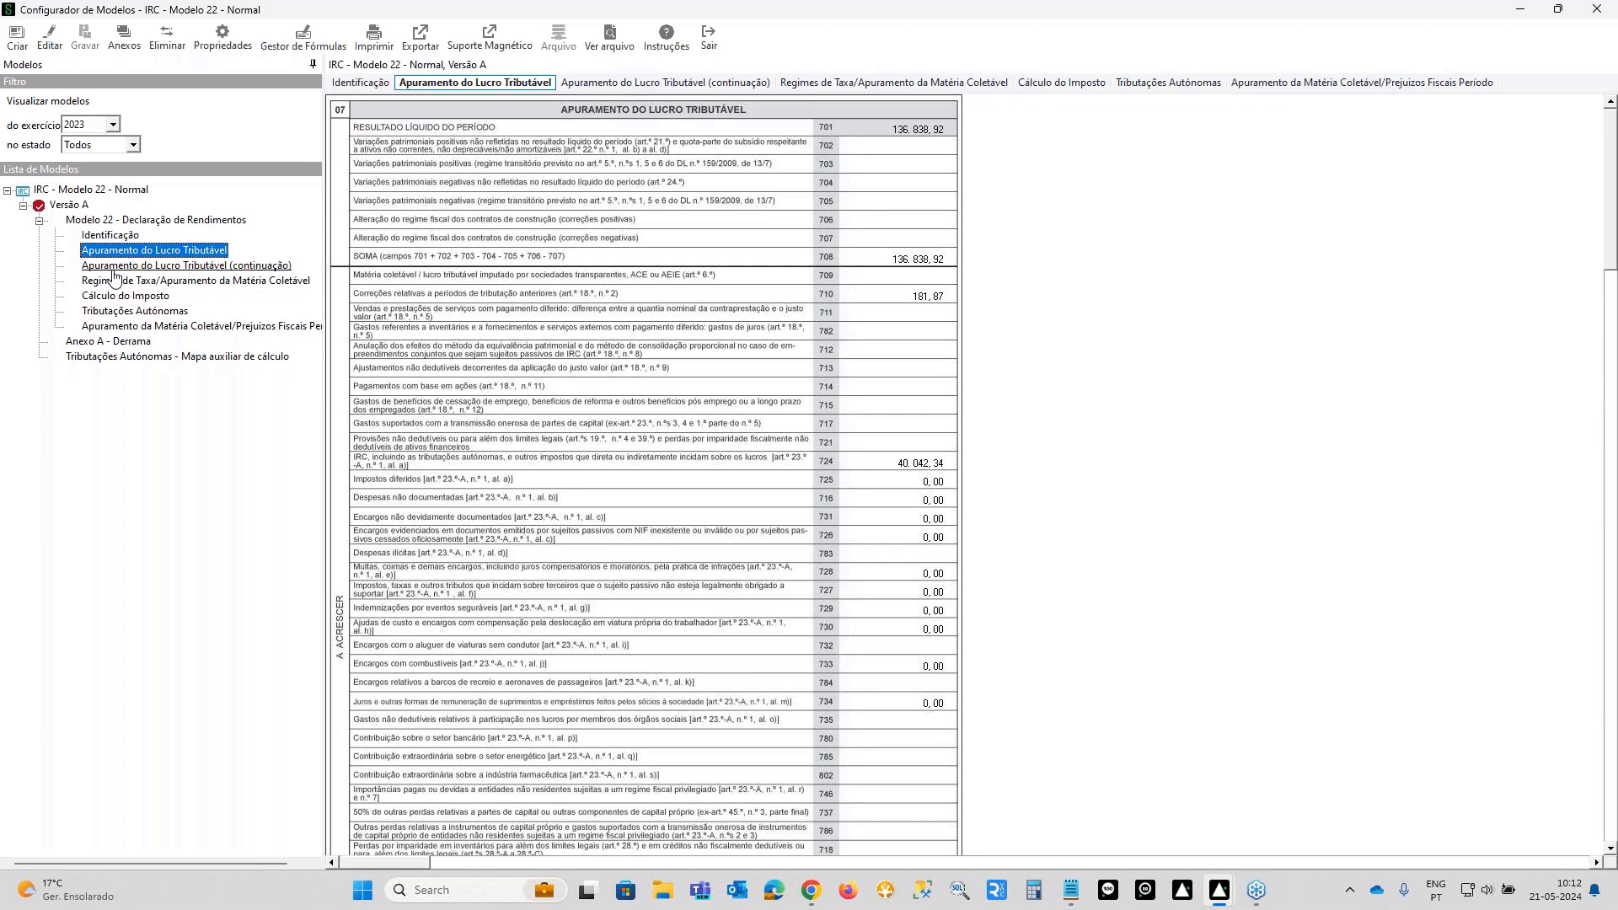
click(47, 39)
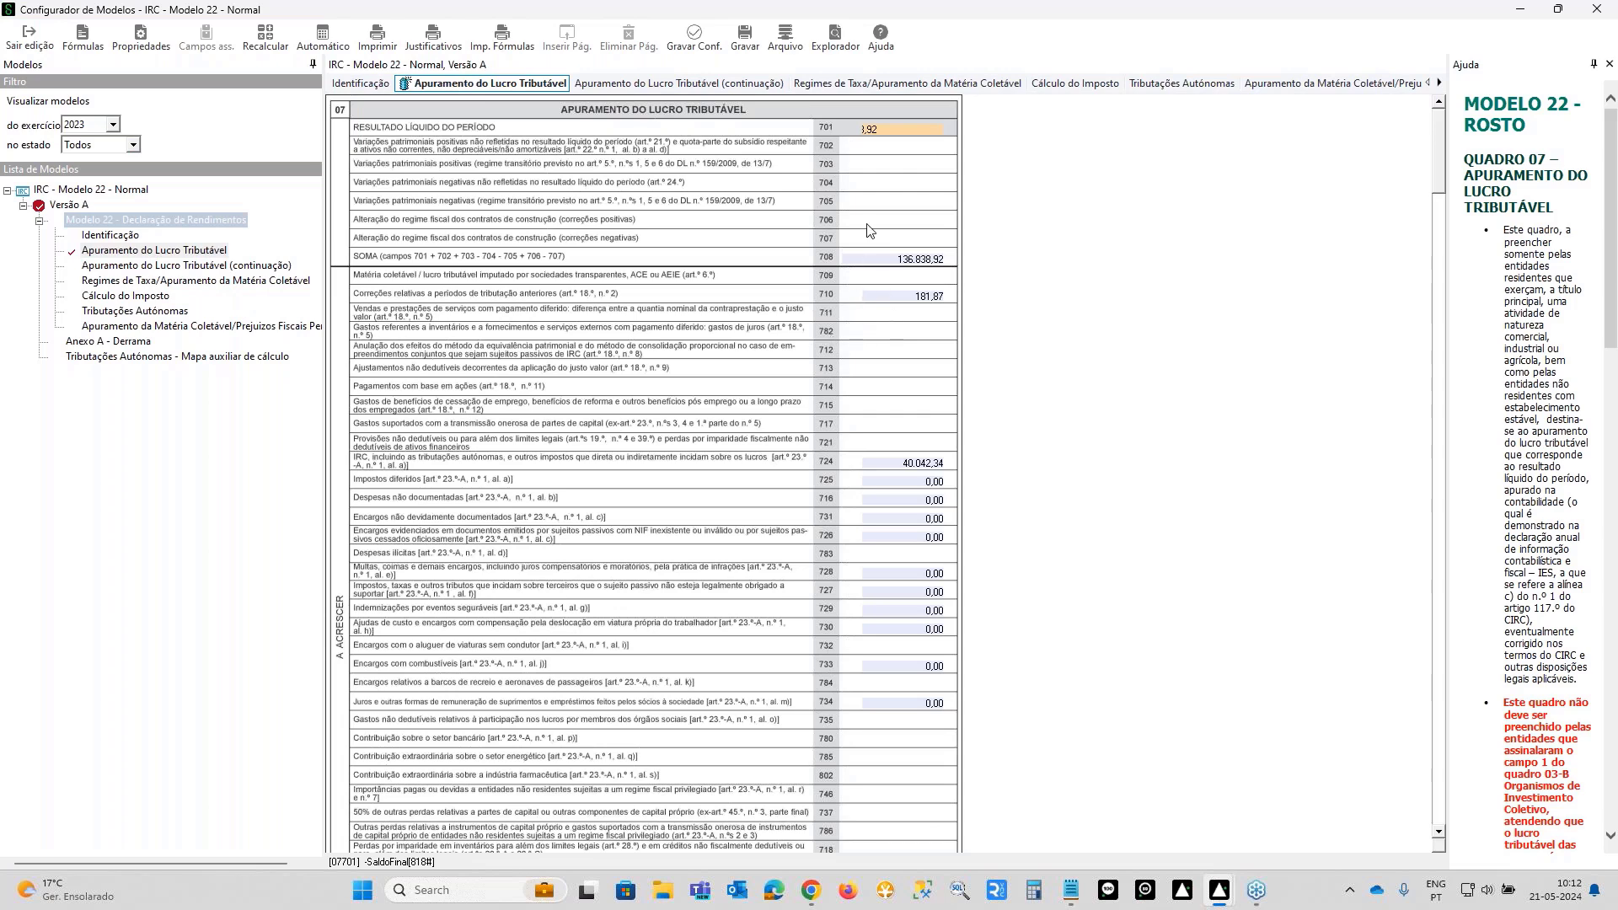
- Examine the formulas behind quadro 07 fields 701 to 705, 782 and 712 on the Apuramento do Lucro Tributável page
click(882, 149)
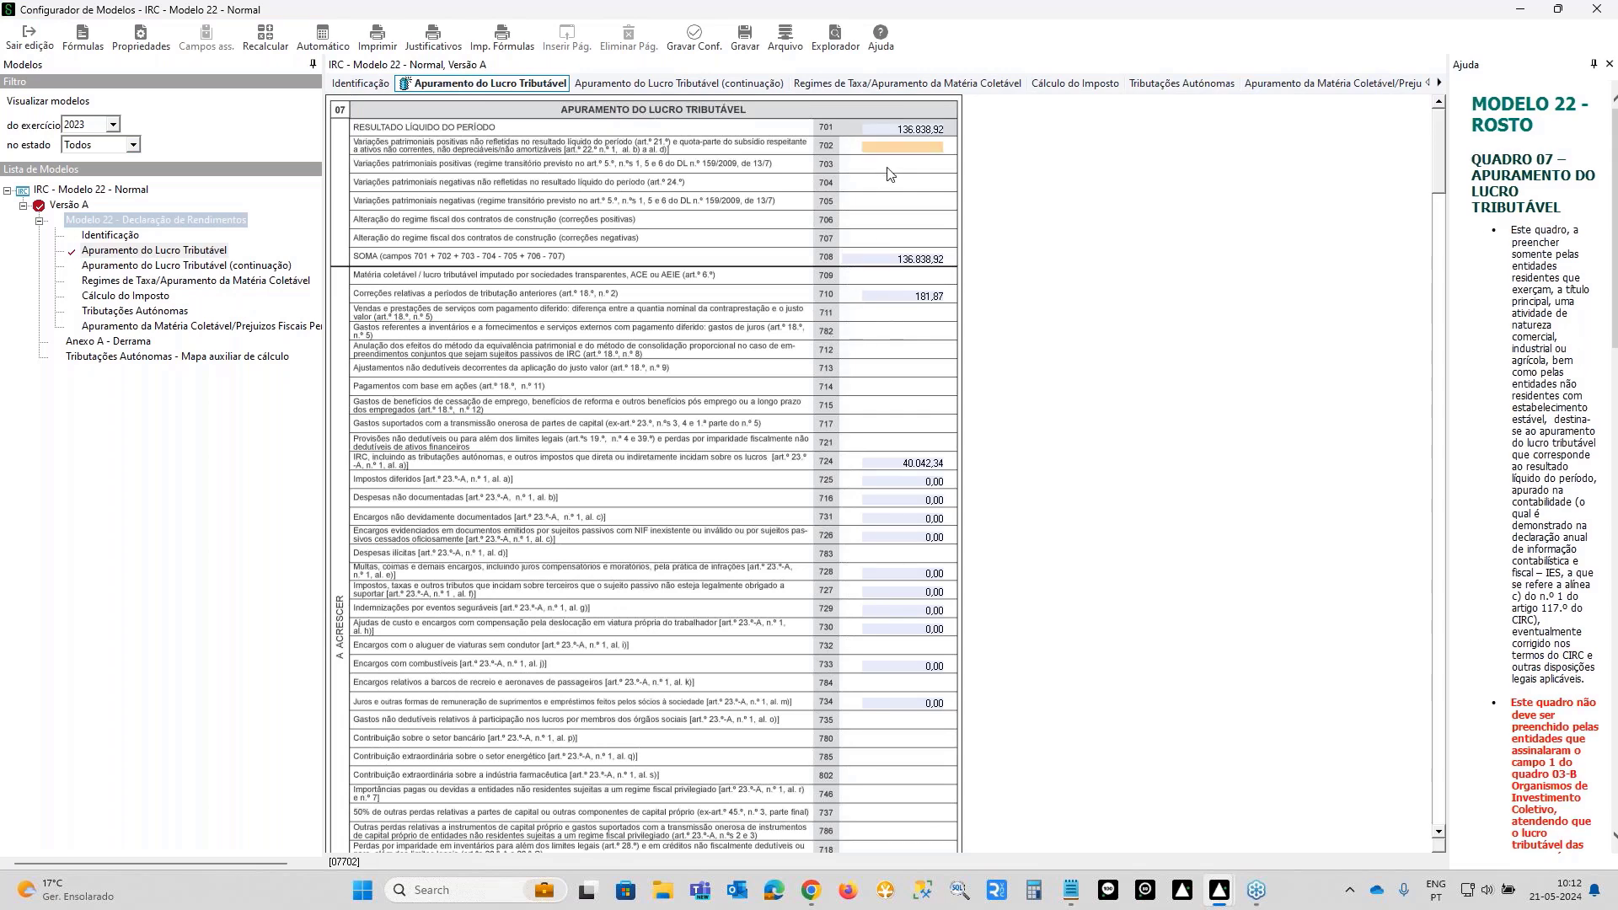
click(892, 168)
click(892, 184)
click(890, 203)
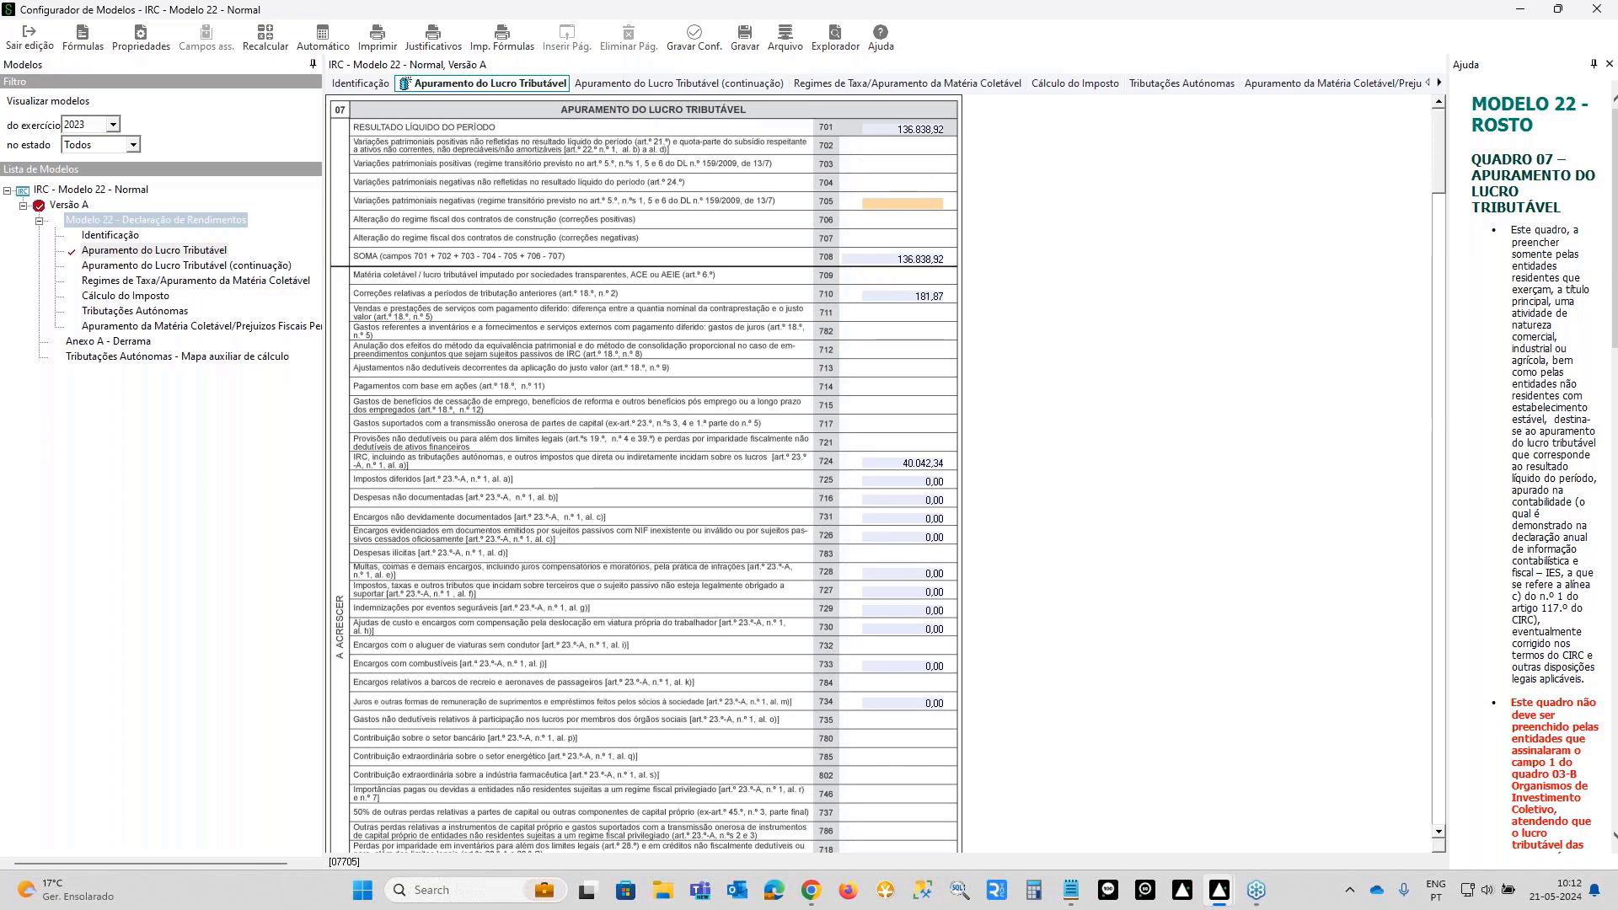
click(874, 133)
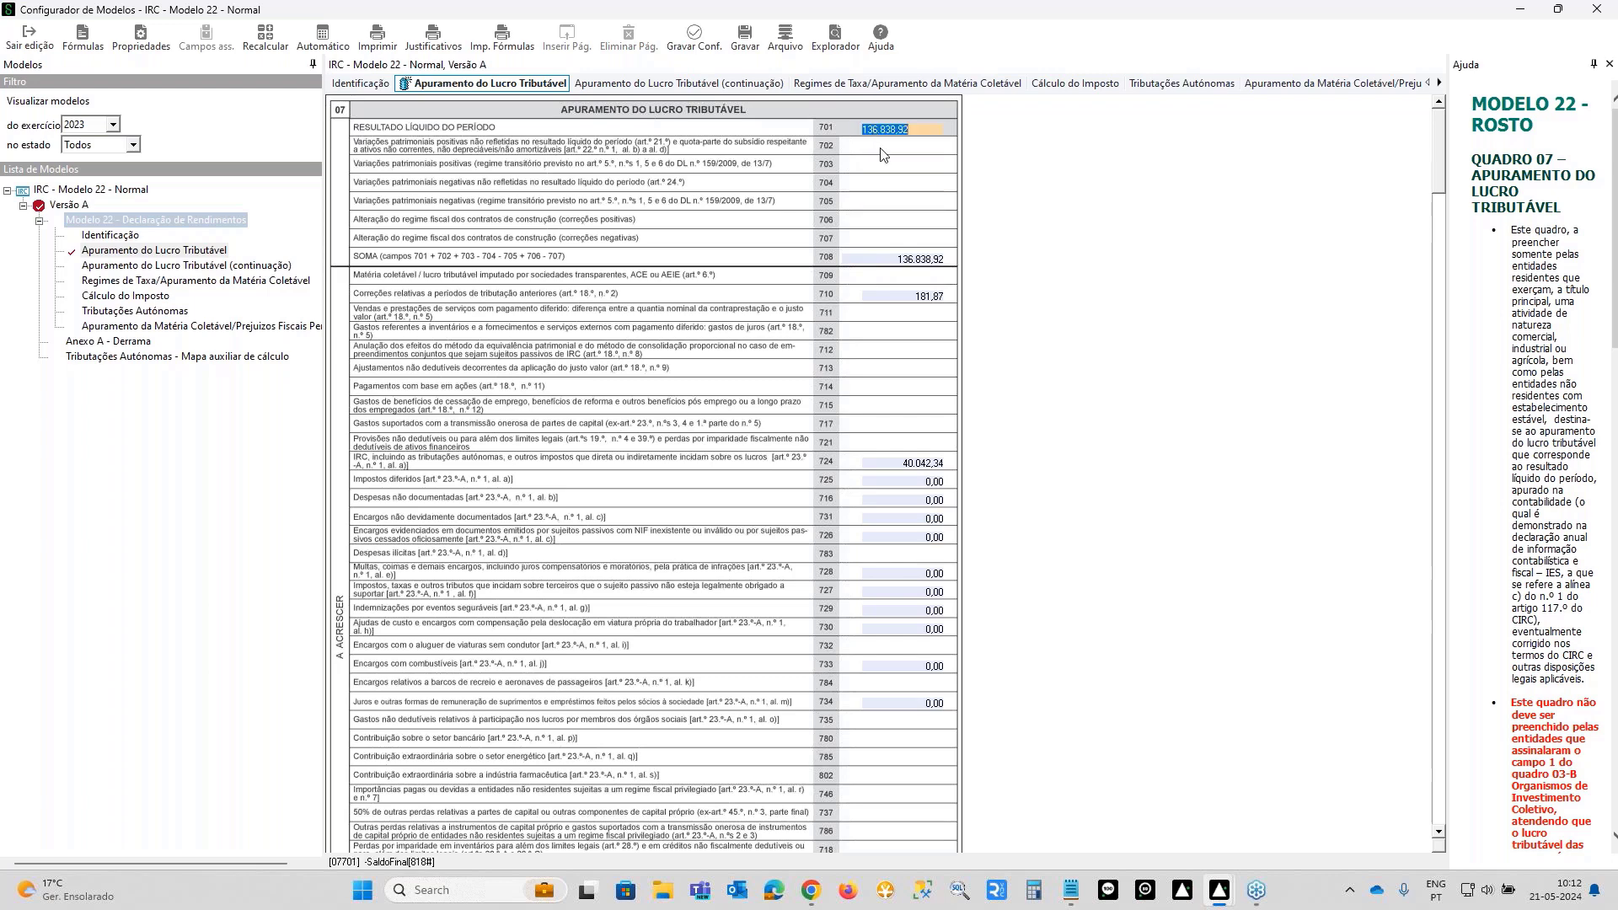
key(Tab)
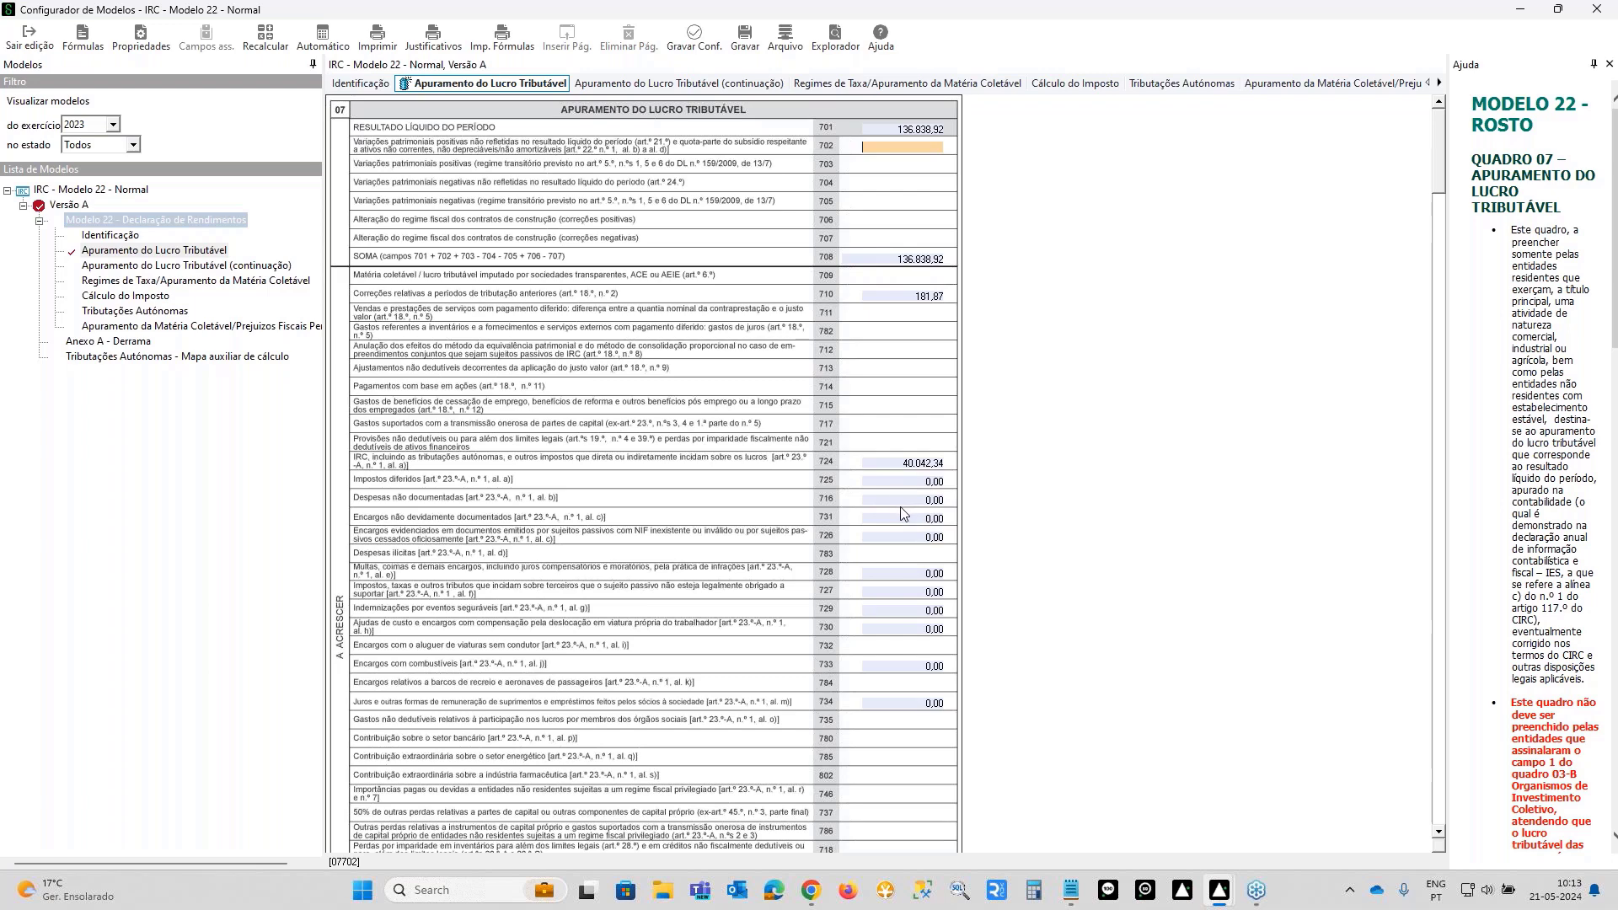
click(899, 332)
click(900, 351)
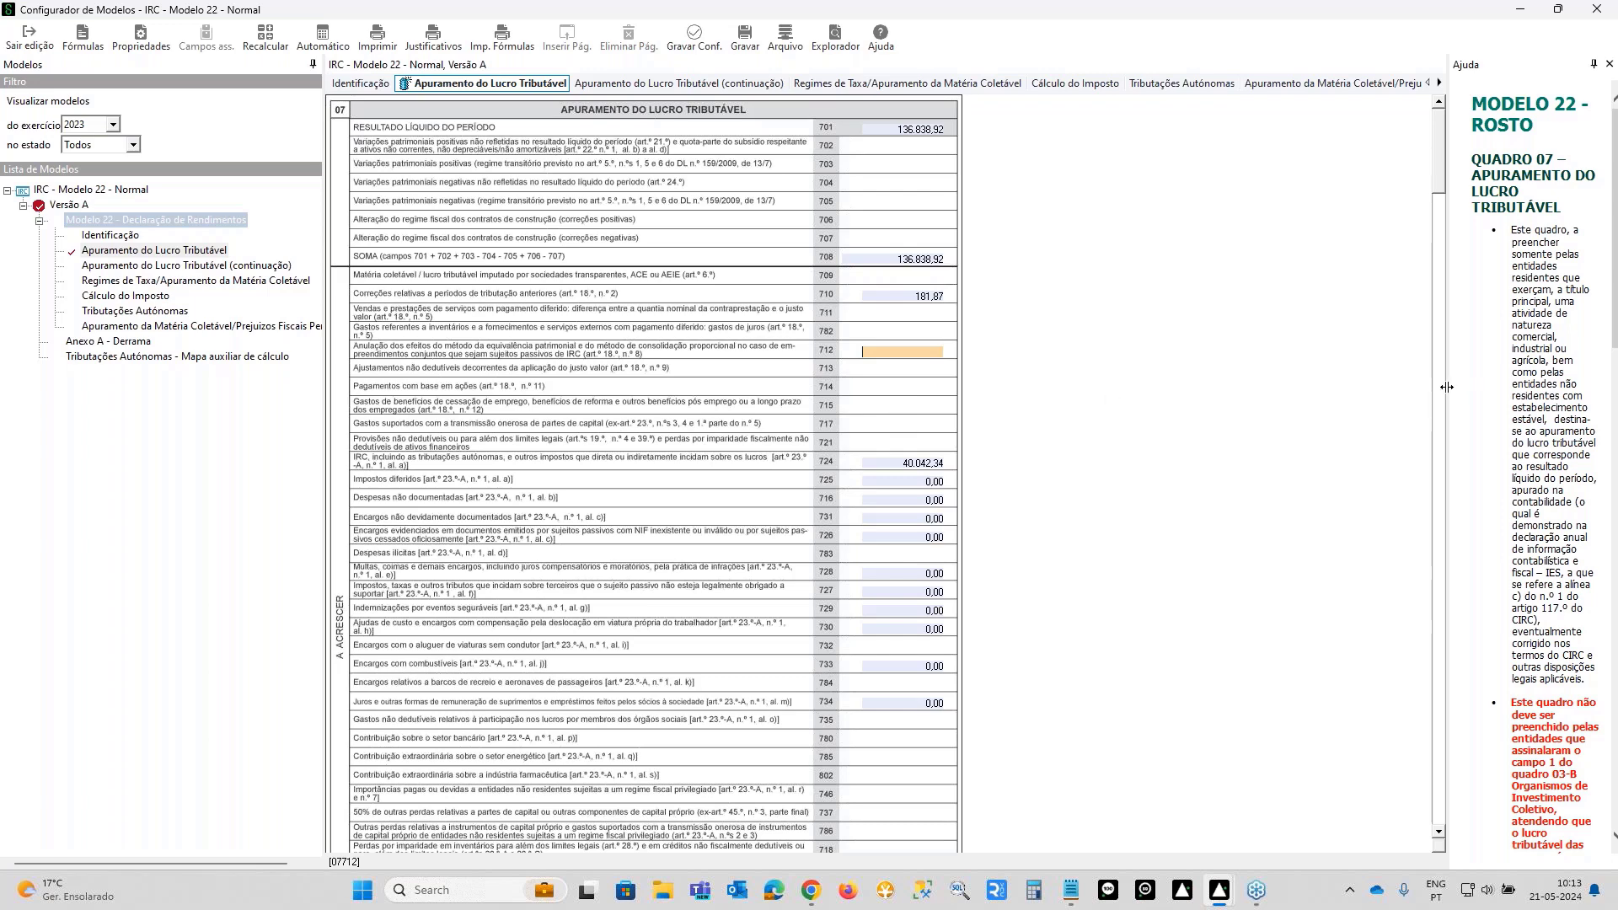
- Widen the quadro 07 help text for reading and look at fields 703 and 702 on the Apuramento do Lucro Tributável page
drag(1446, 387, 1301, 419)
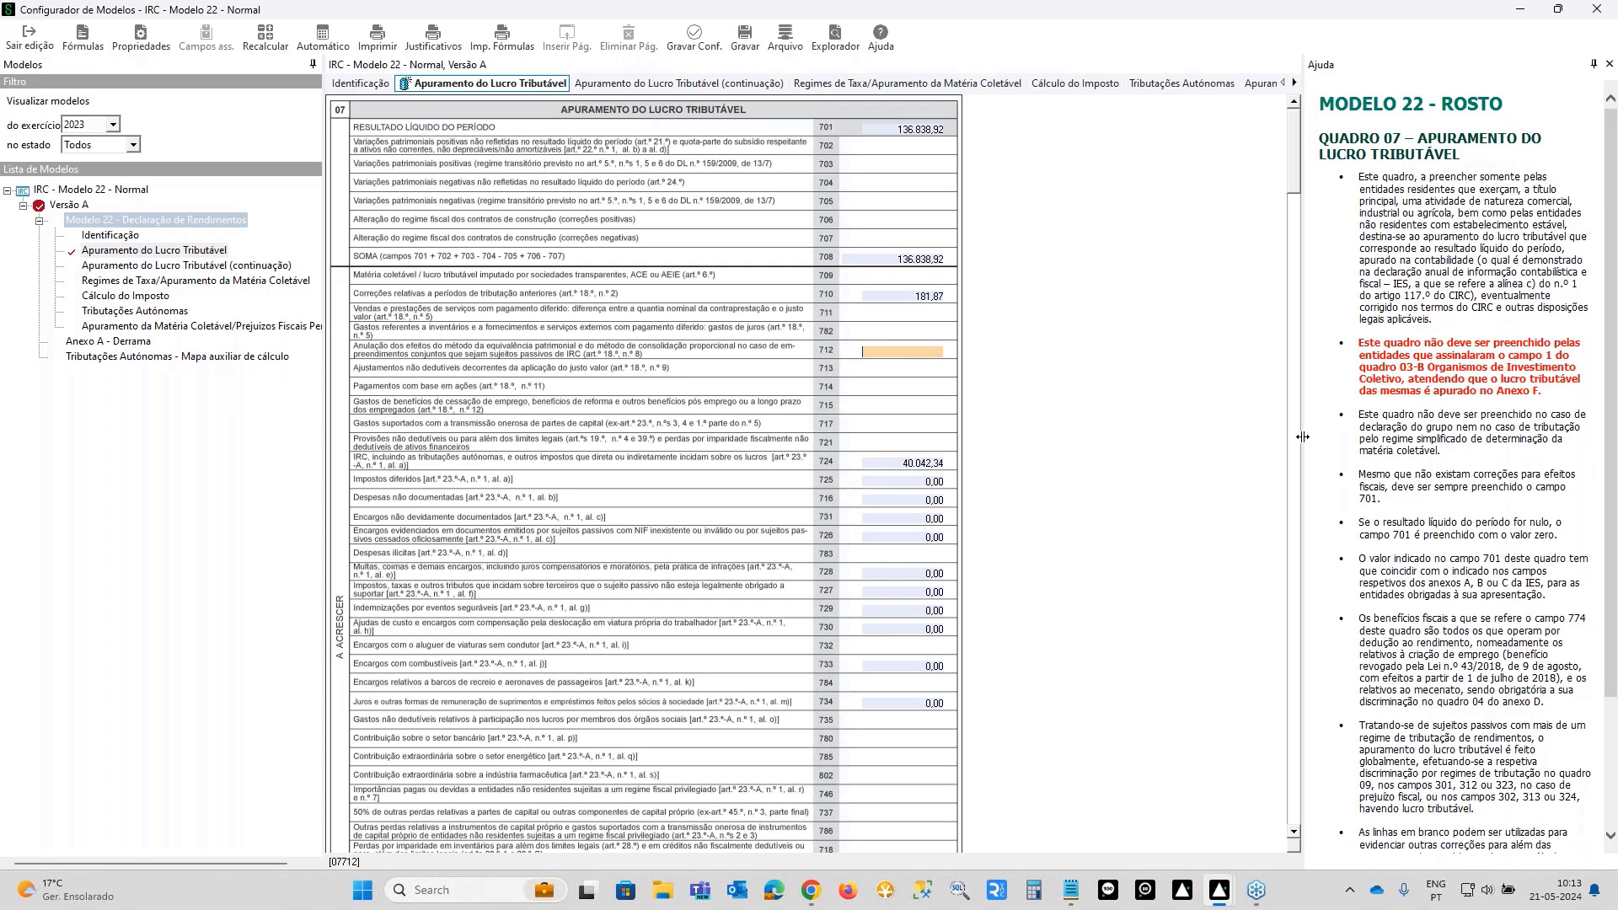
drag(1302, 455, 1211, 464)
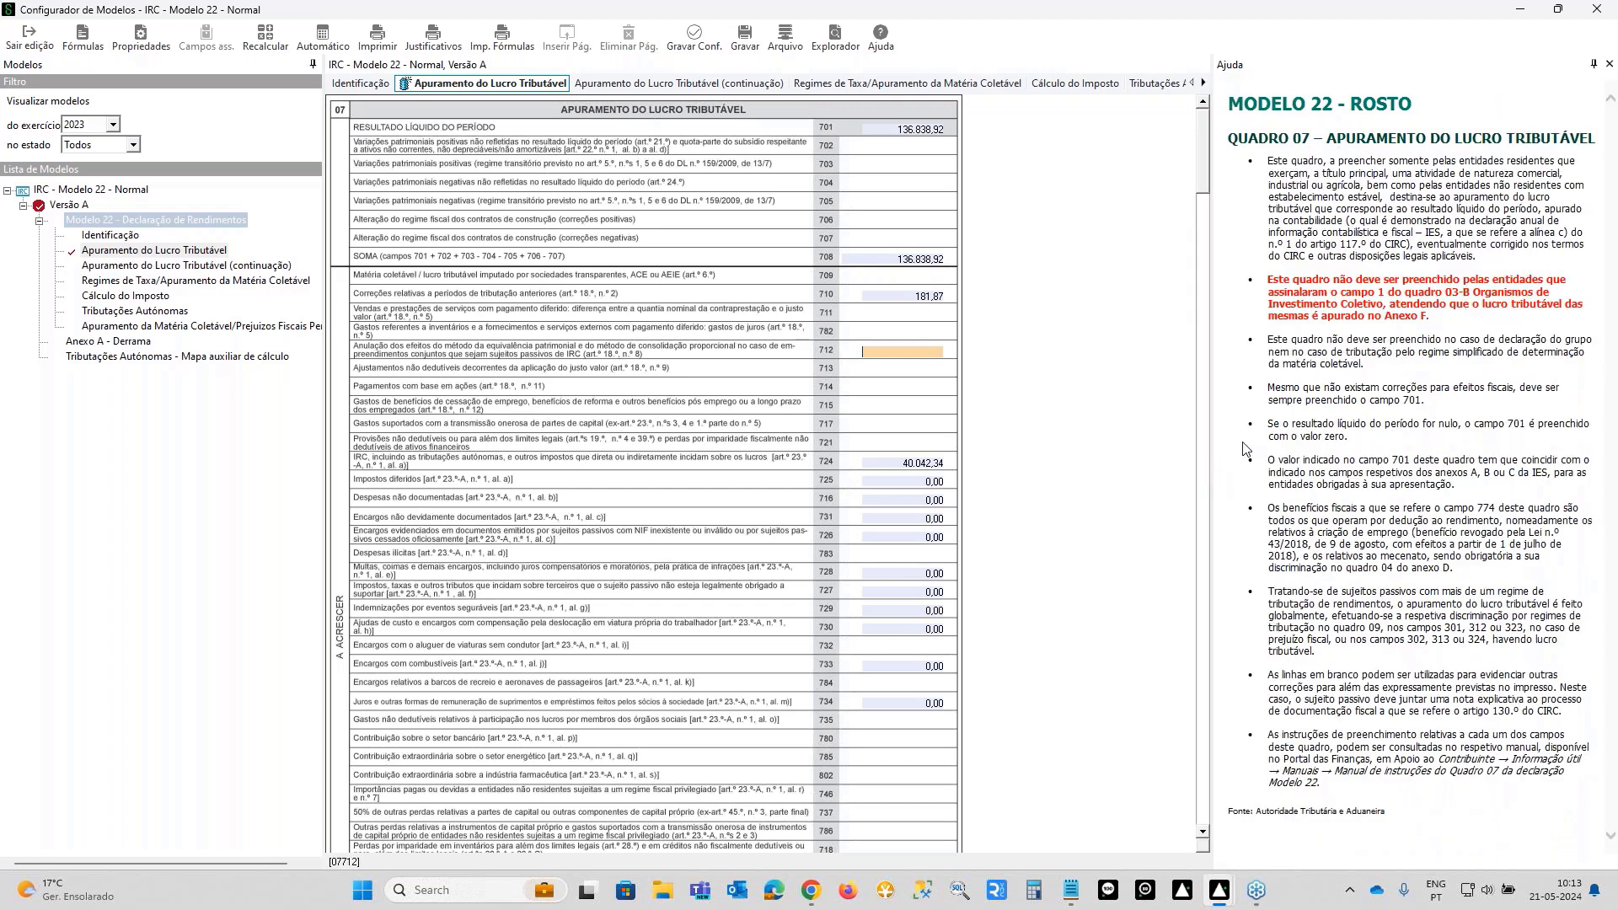
click(884, 167)
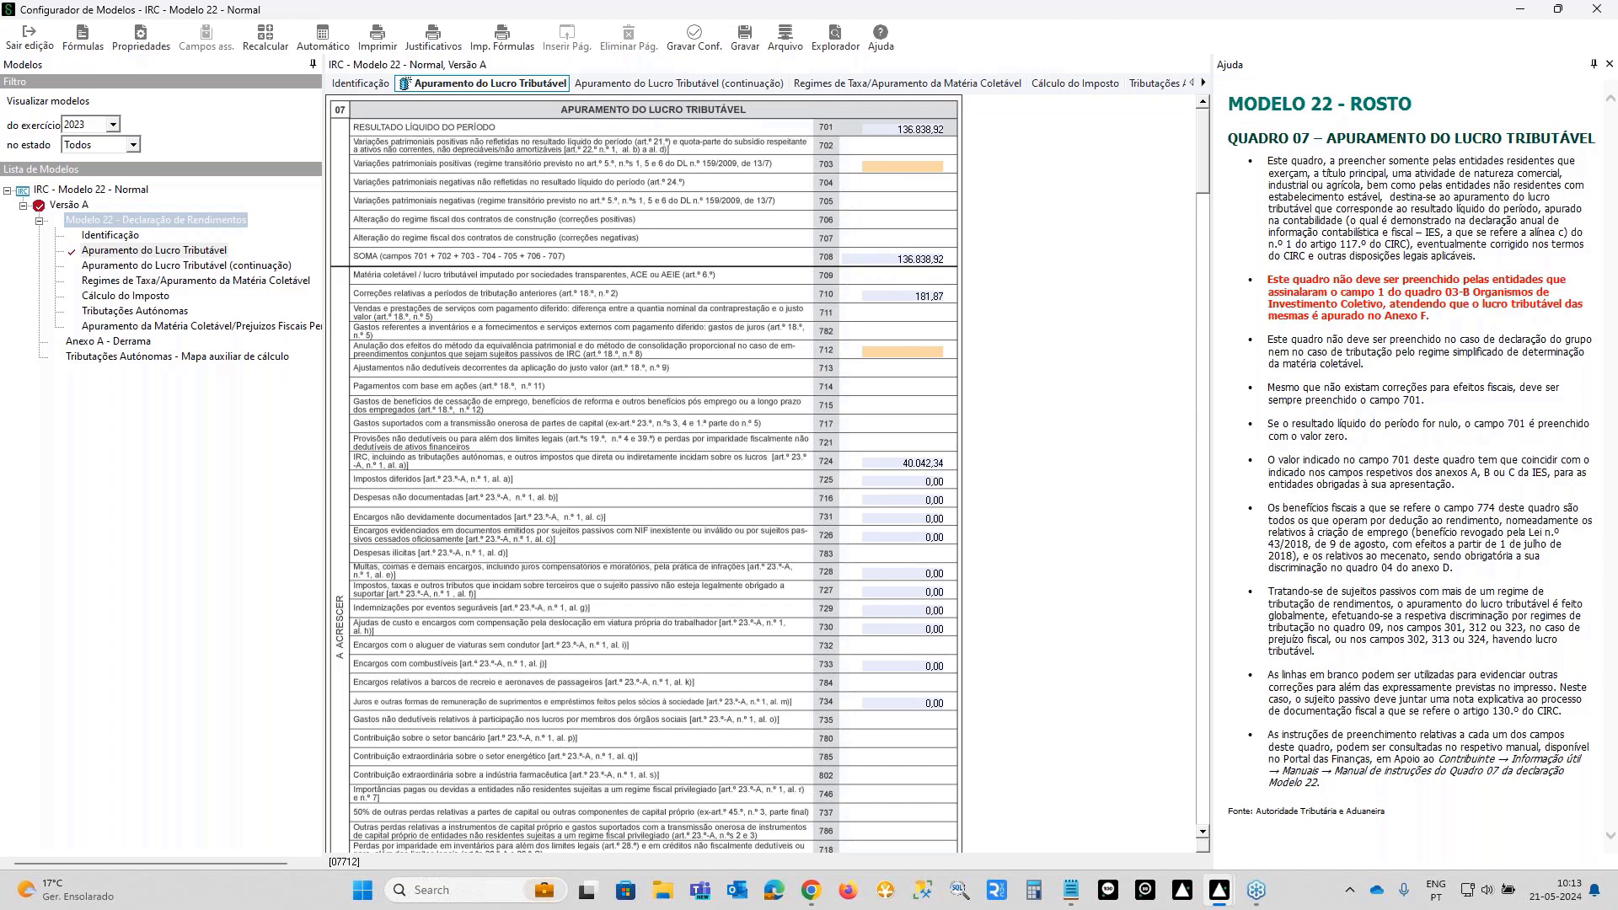
click(885, 150)
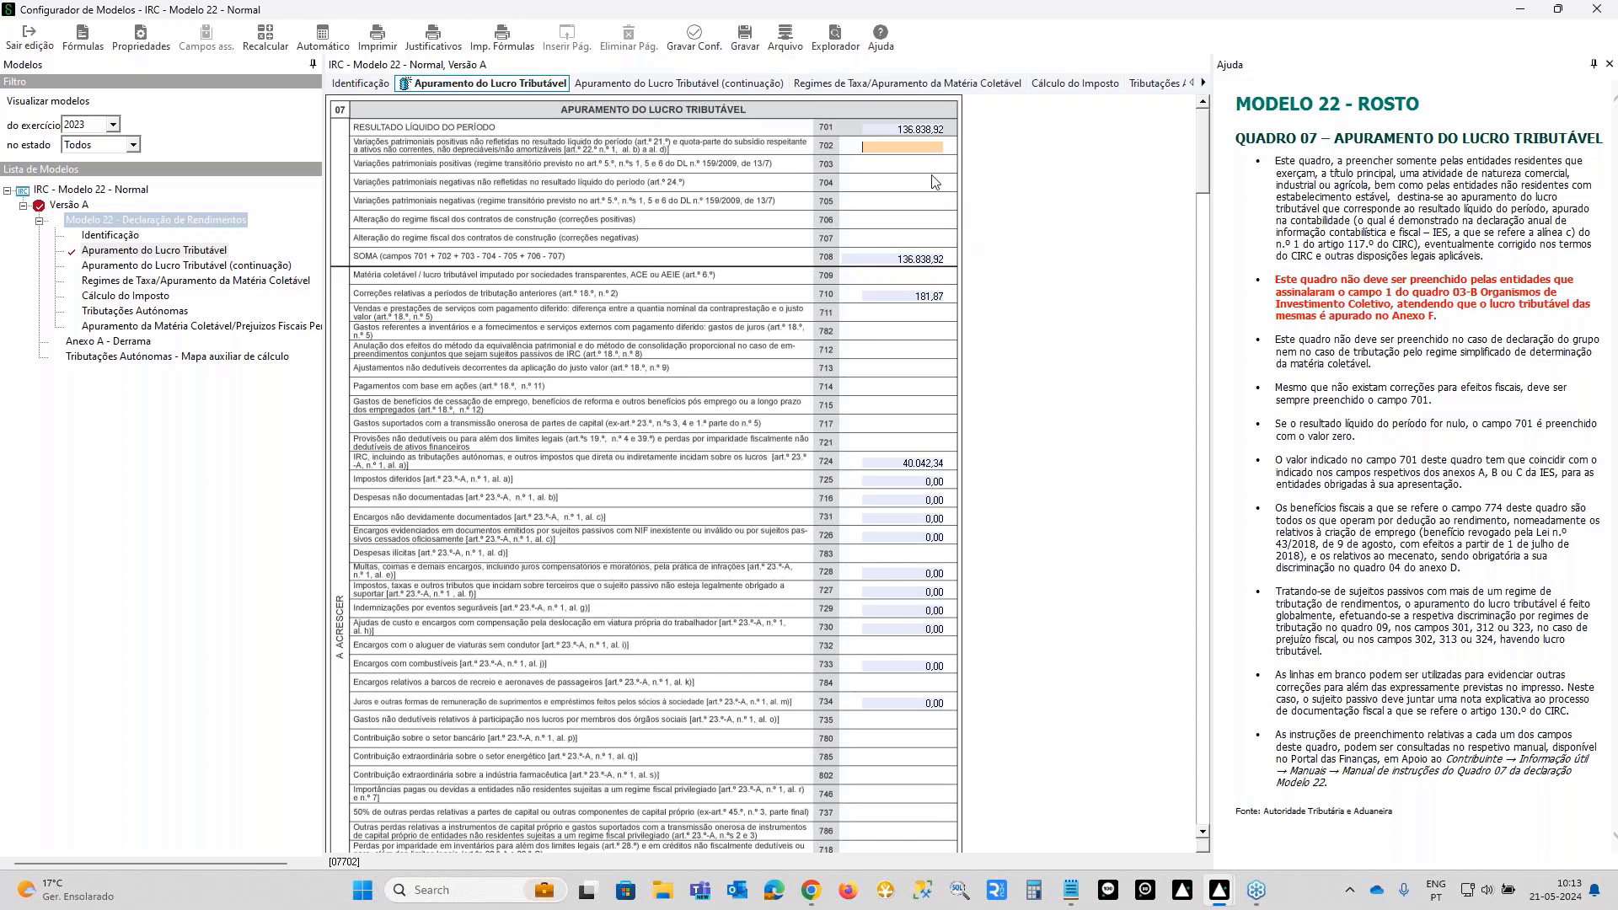
- Examine and recalculate field 701's formula in the formula editor, leaving without changes
click(886, 127)
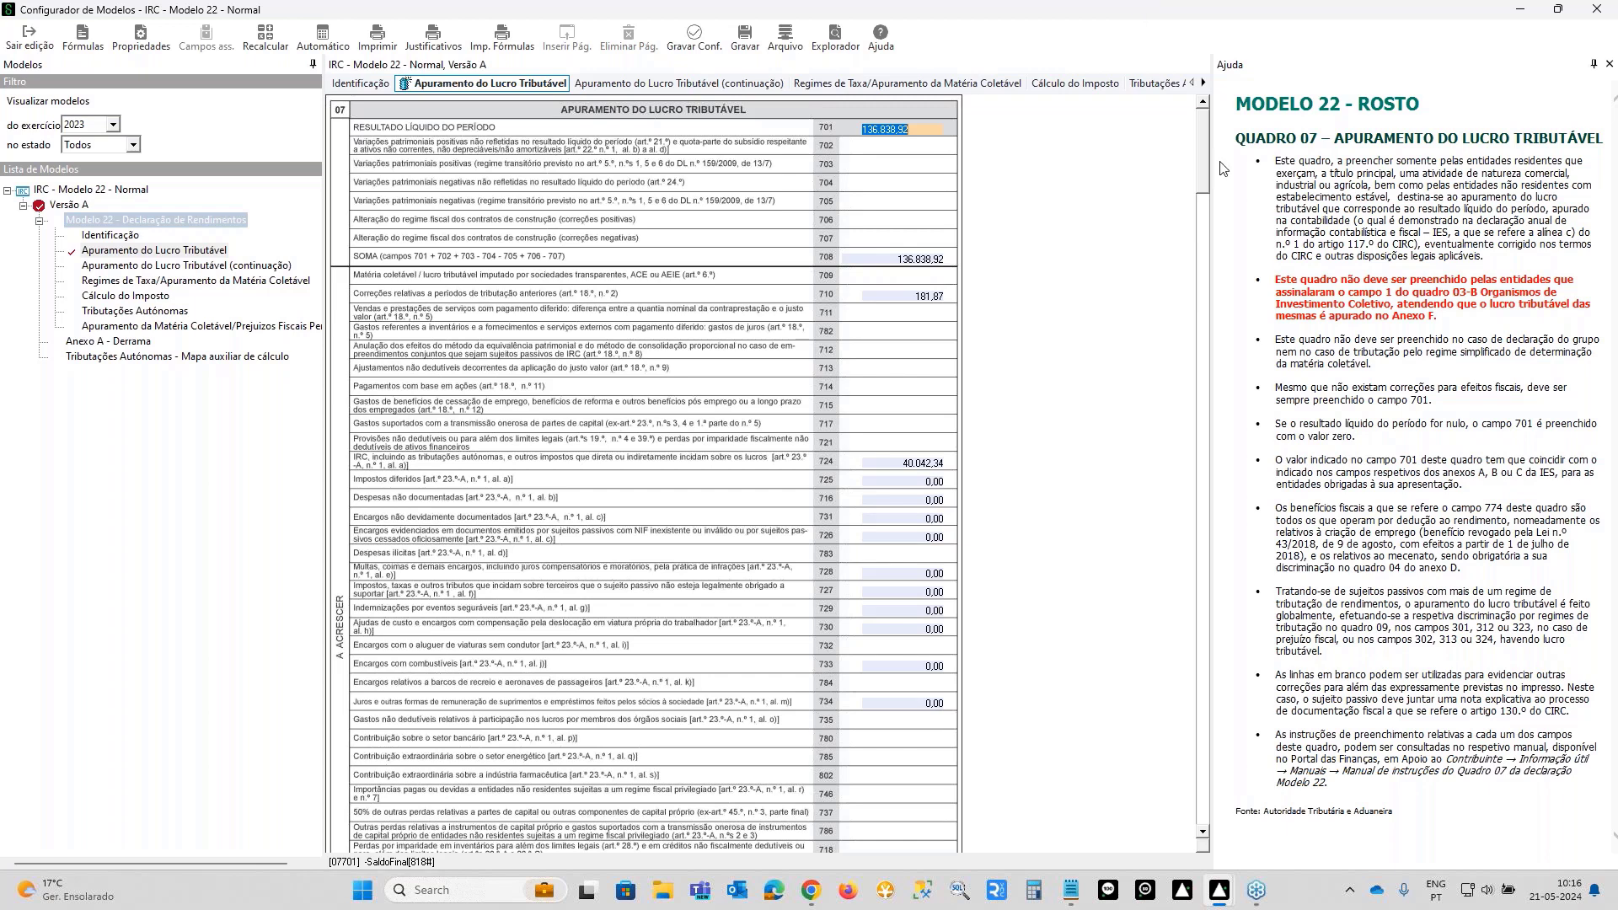
click(81, 35)
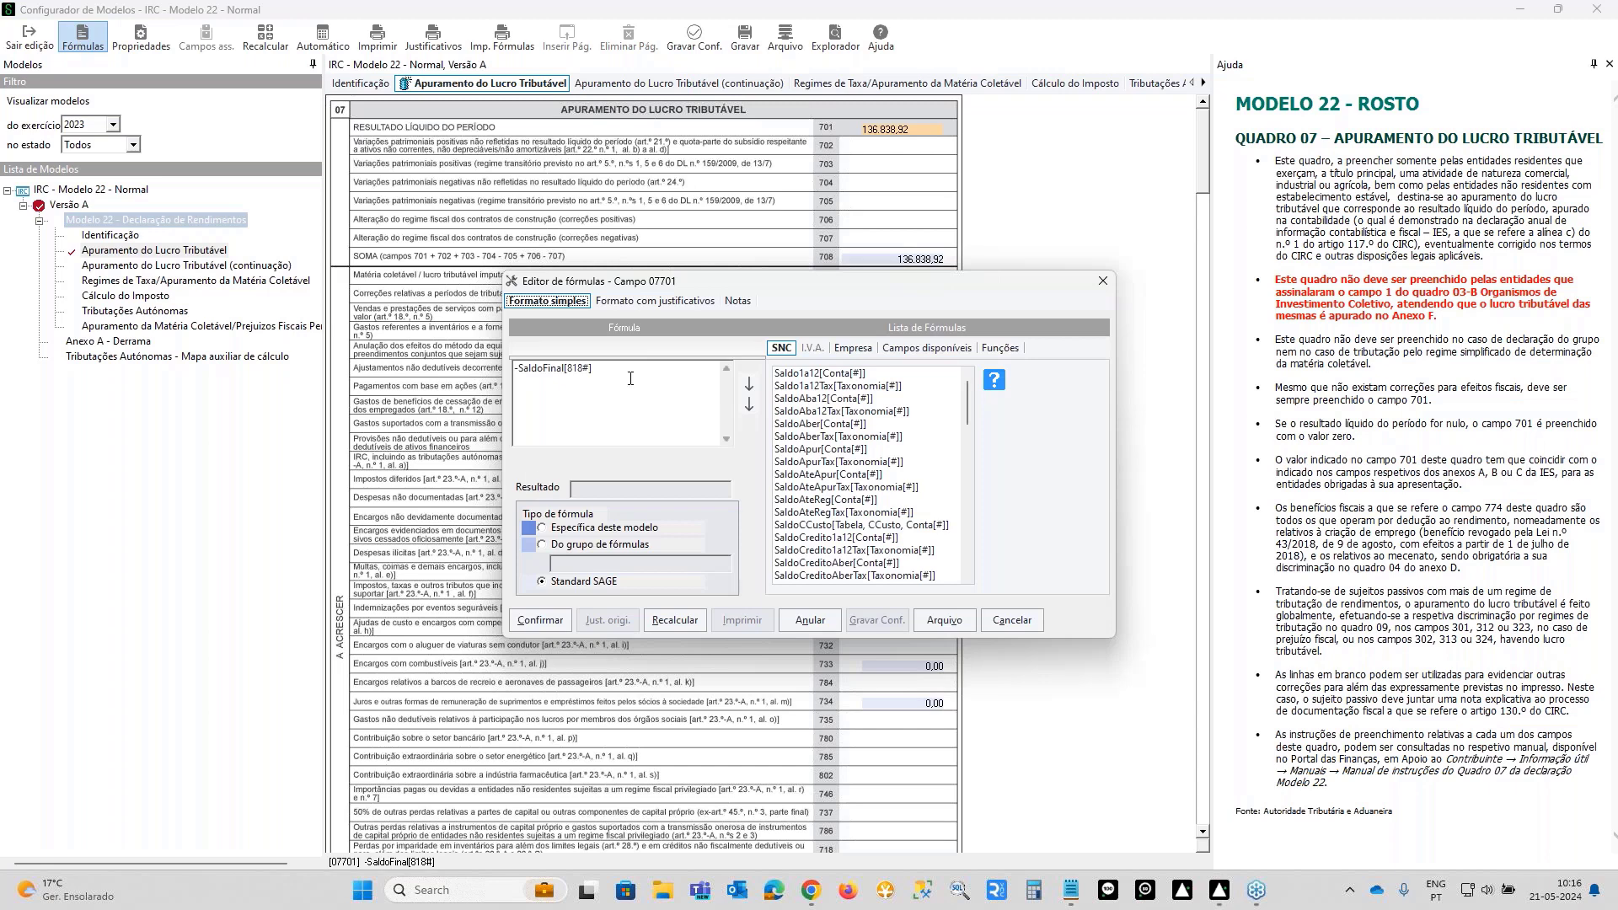
drag(628, 368, 452, 376)
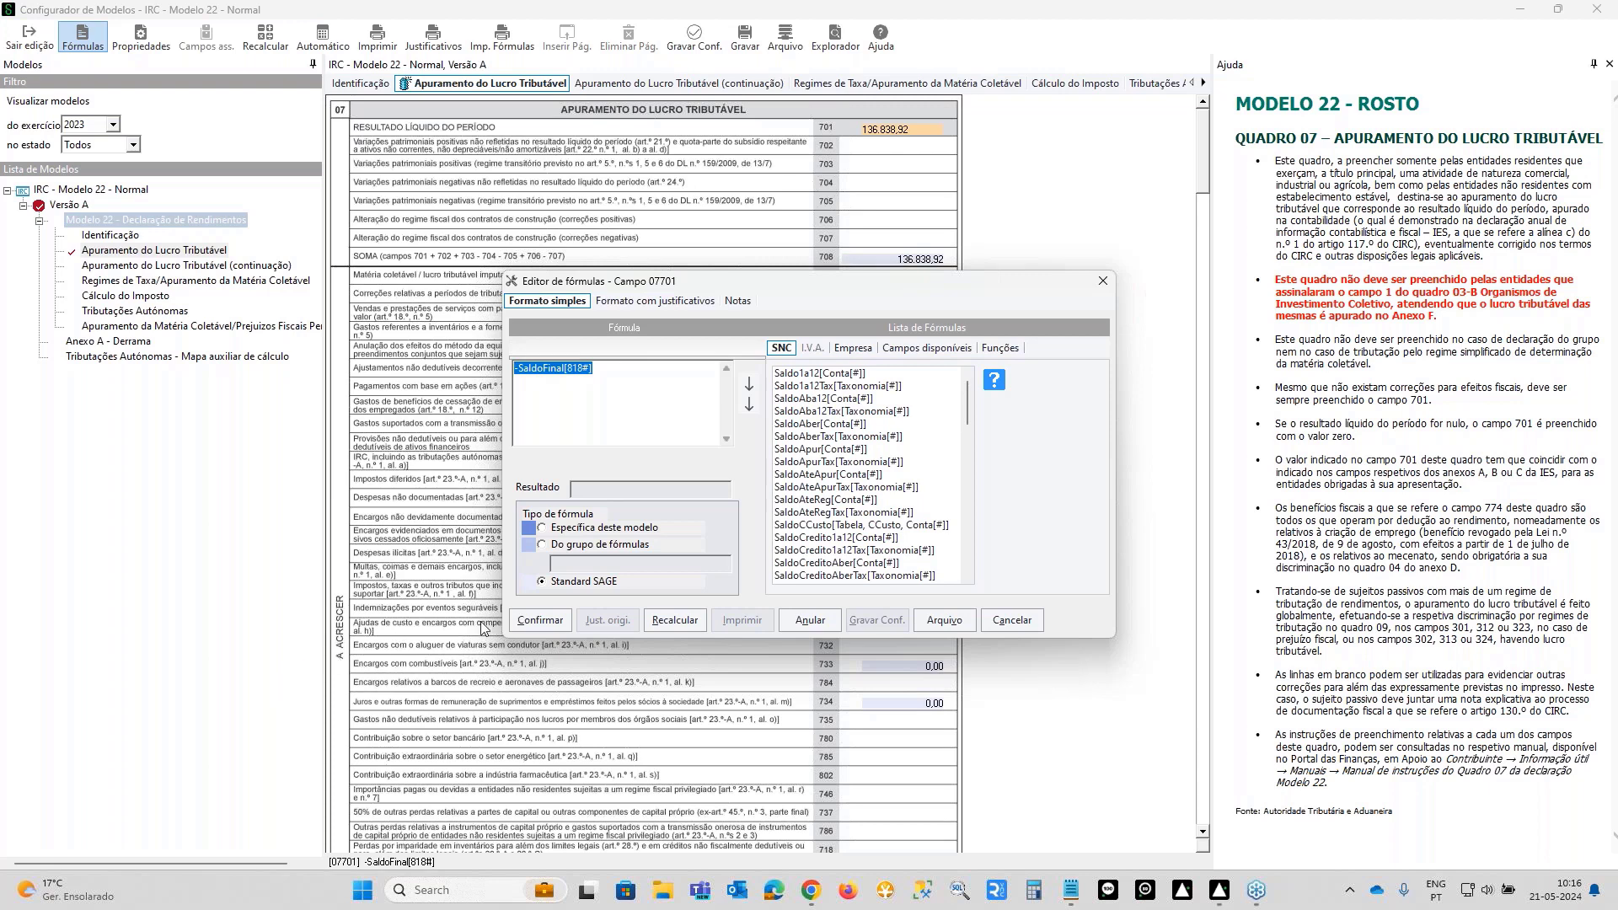
click(665, 626)
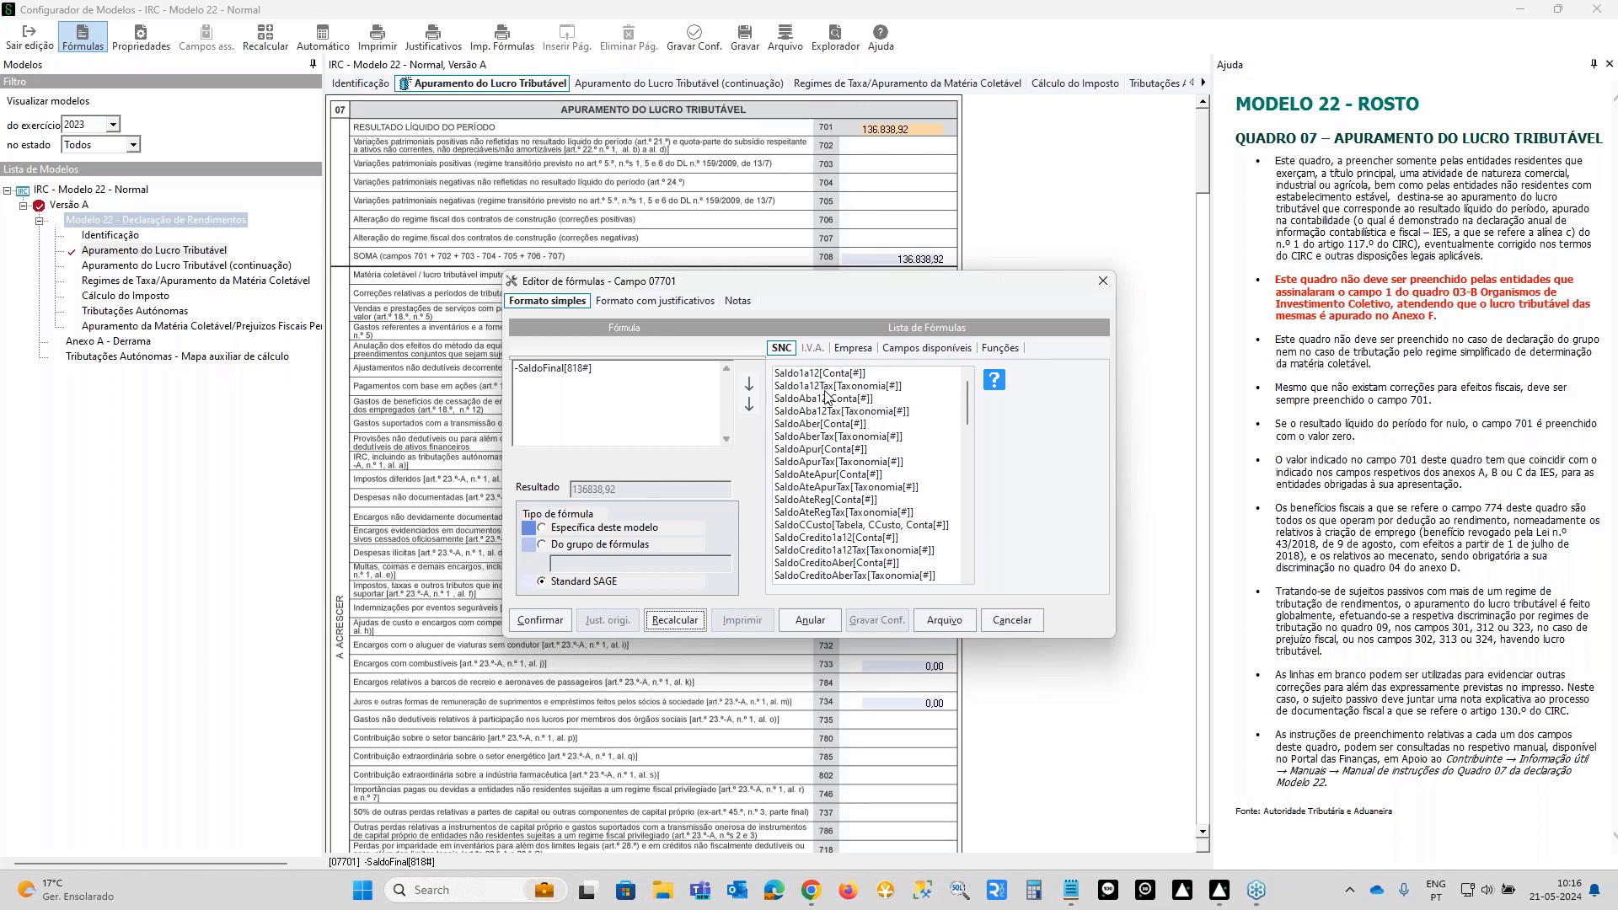
click(647, 377)
click(1006, 628)
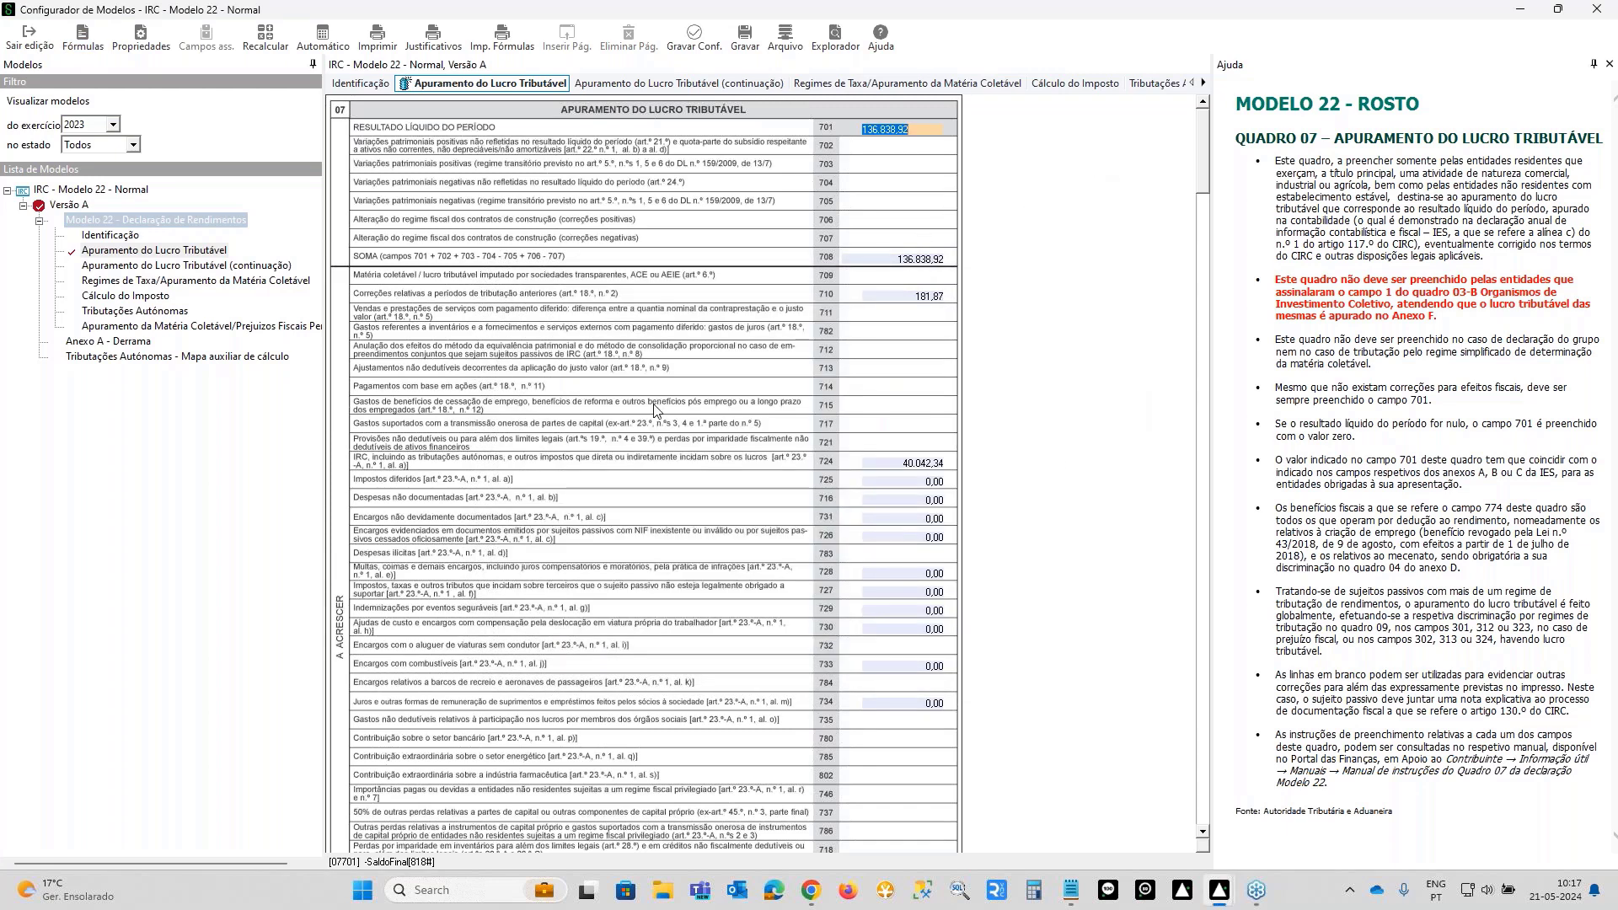
- Give field 782 the formula Saldo1a12[111] and recalculate its result
click(896, 333)
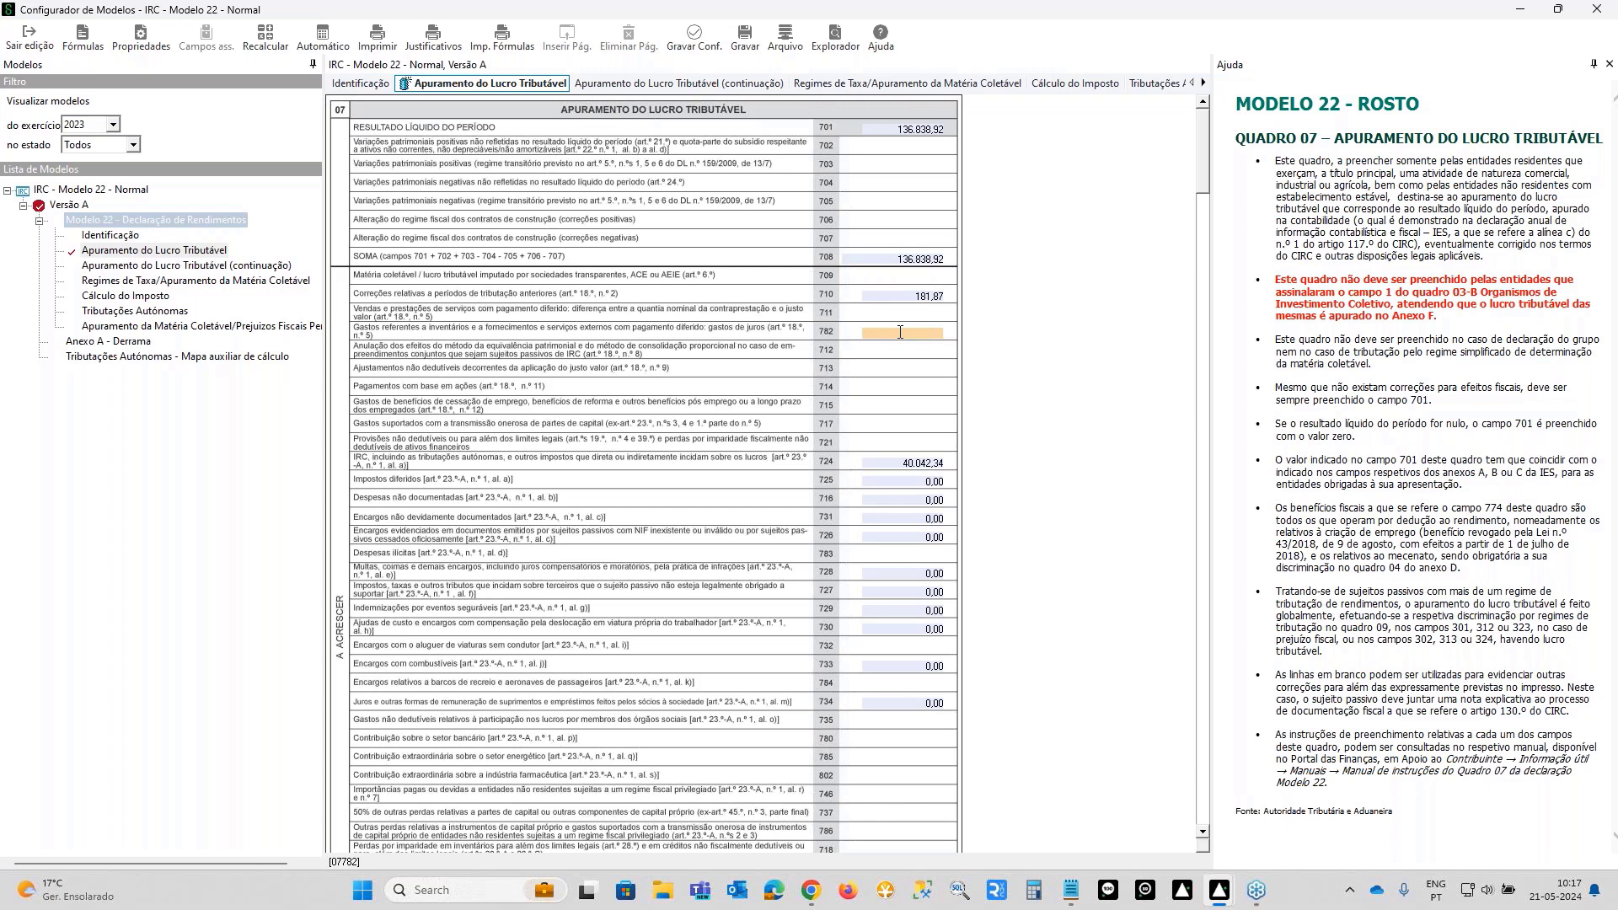
click(82, 38)
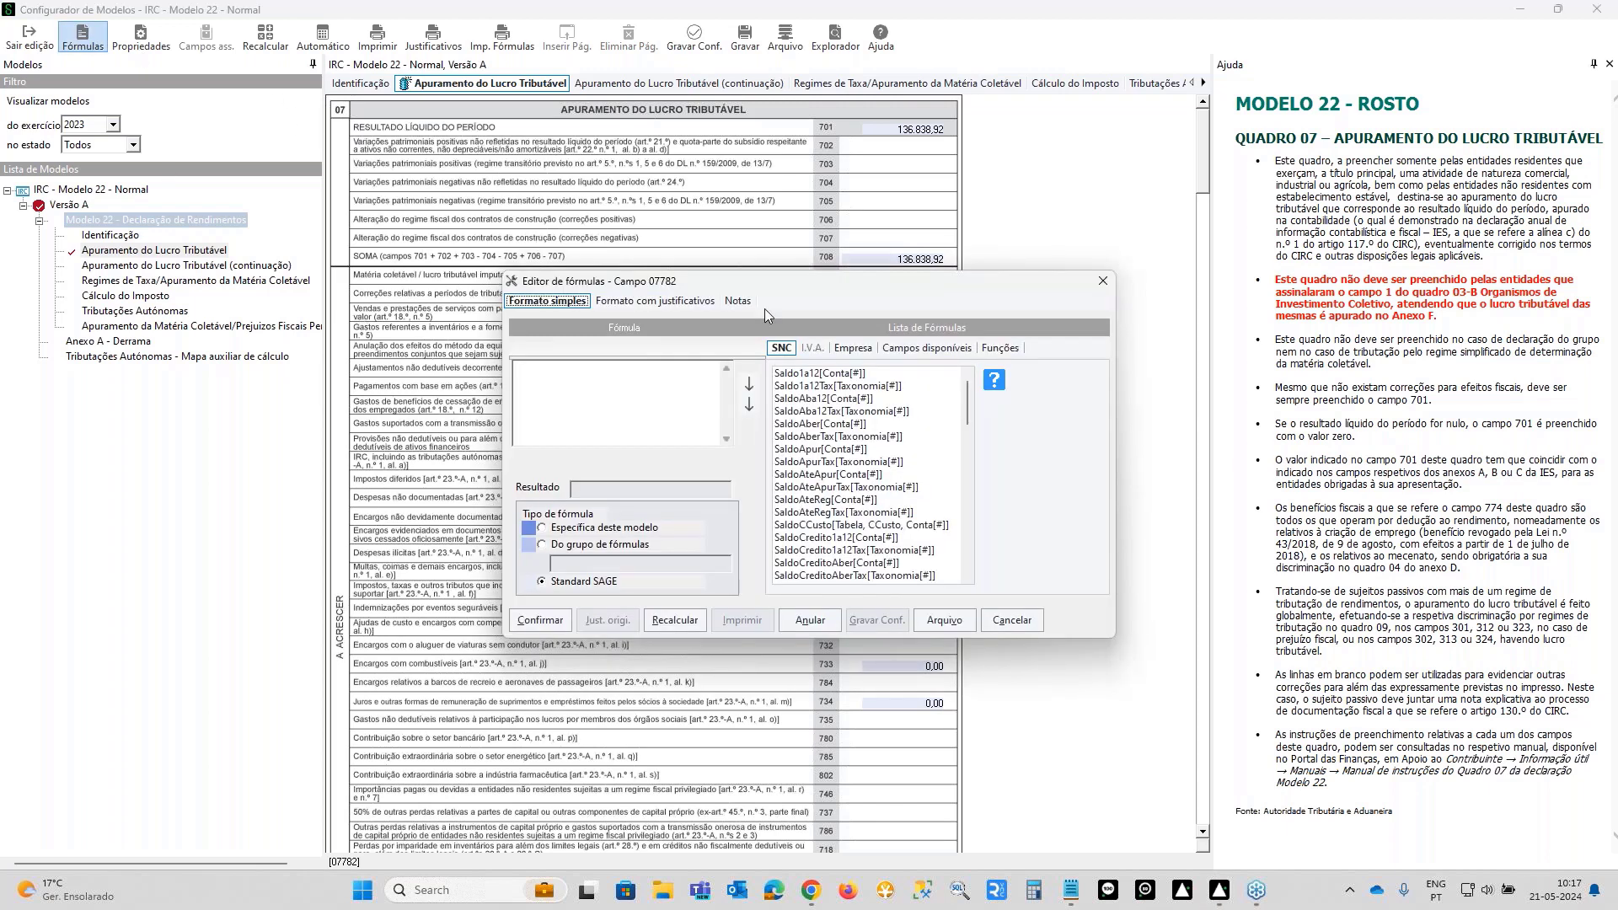
double_click(818, 373)
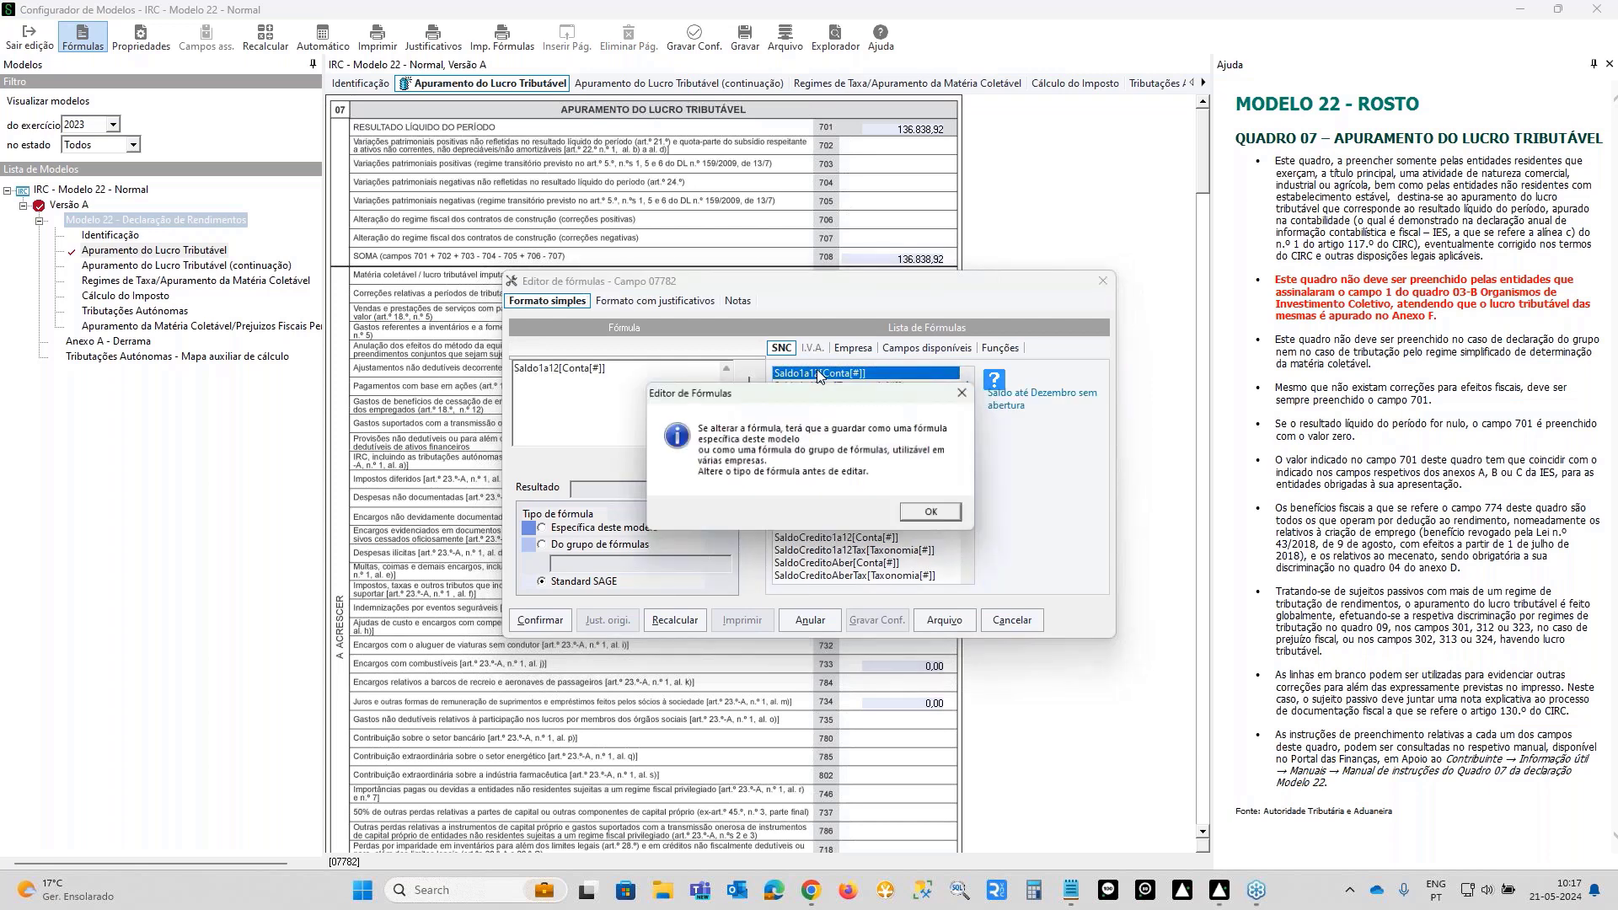
click(950, 512)
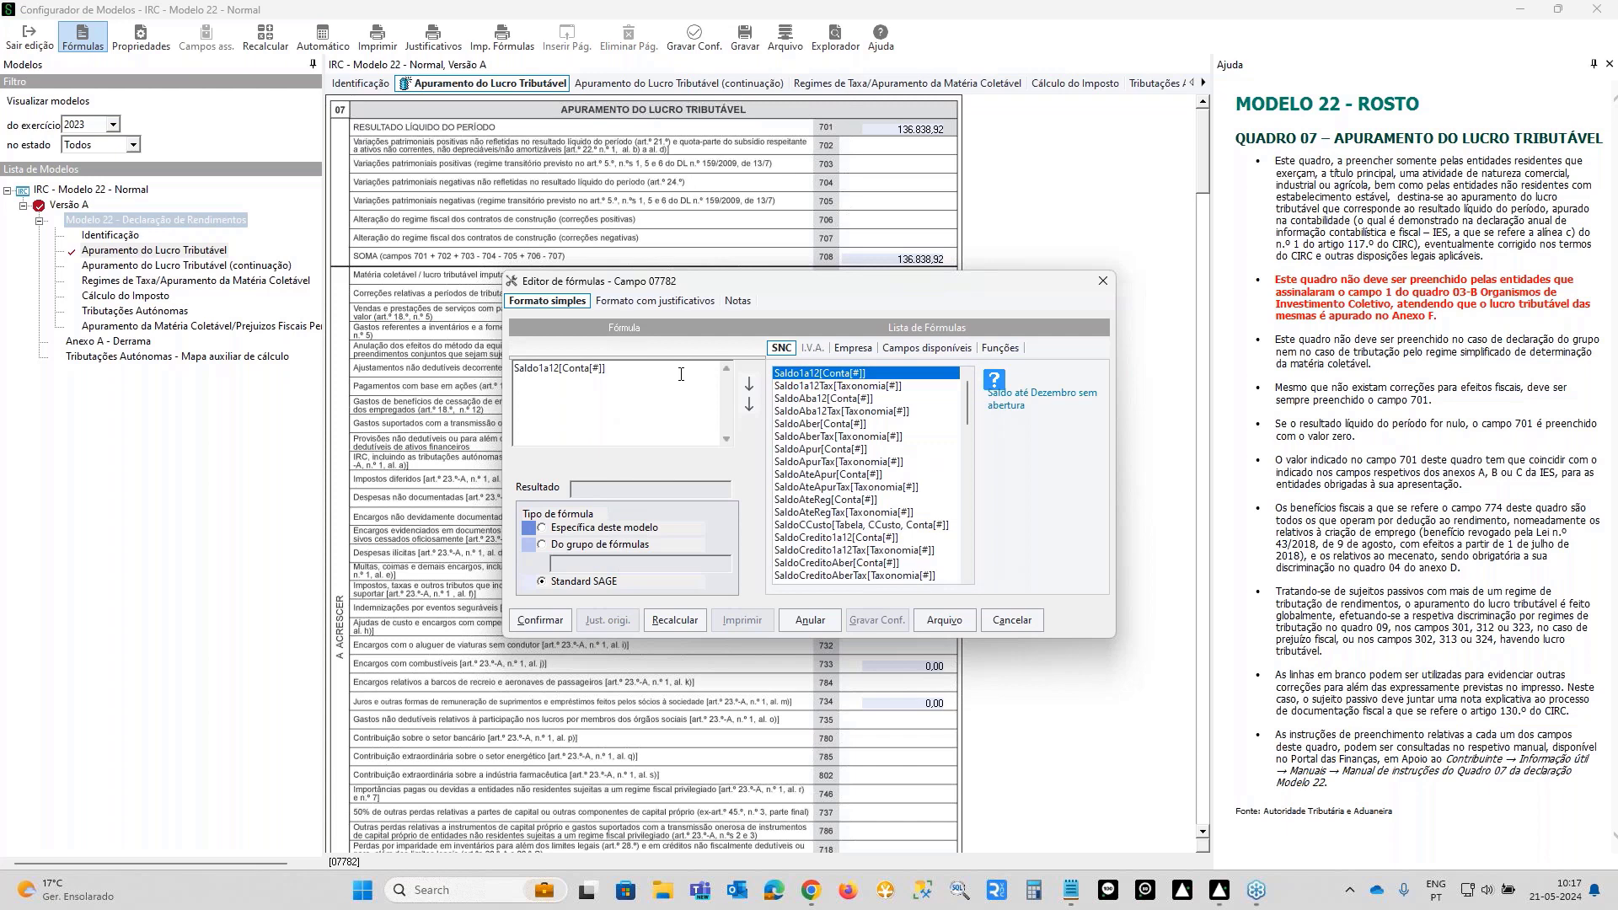
key(shift+Left)
key(shift+Left)
key(shift+Left)
key(shift+Left)
key(shift+Left)
key(shift+Left)
key(shift+Left)
key(shift+Left)
key(shift+Left)
key(shift+Left)
text(111)
click(663, 624)
- Store field 782's formula in a formula group named M22 - 2024 and confirm it
click(537, 621)
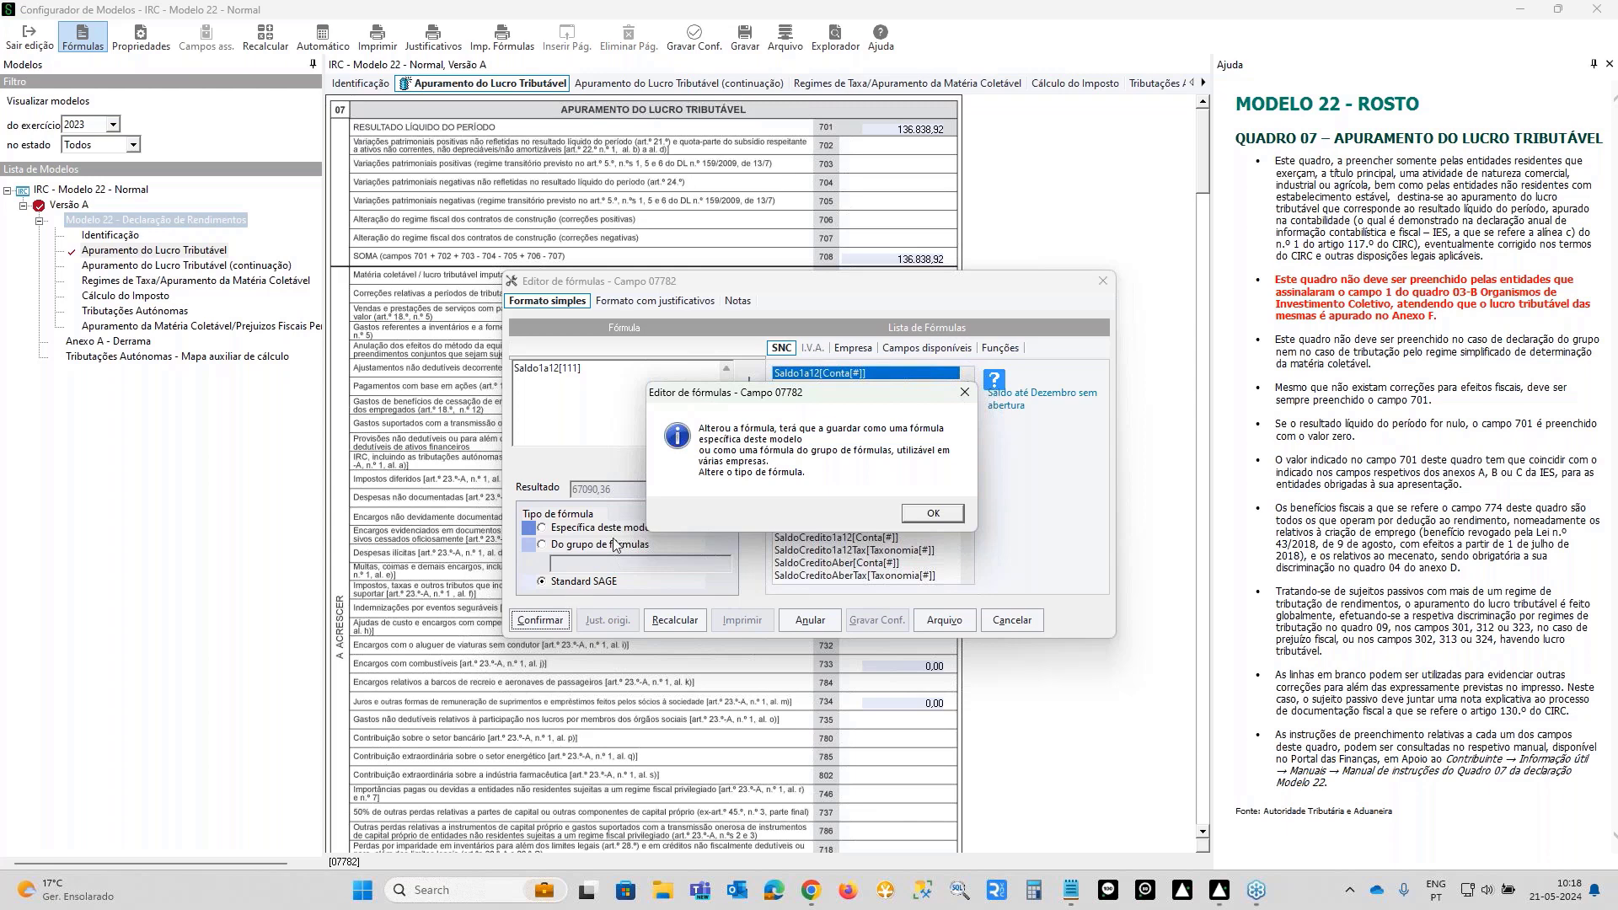
click(933, 514)
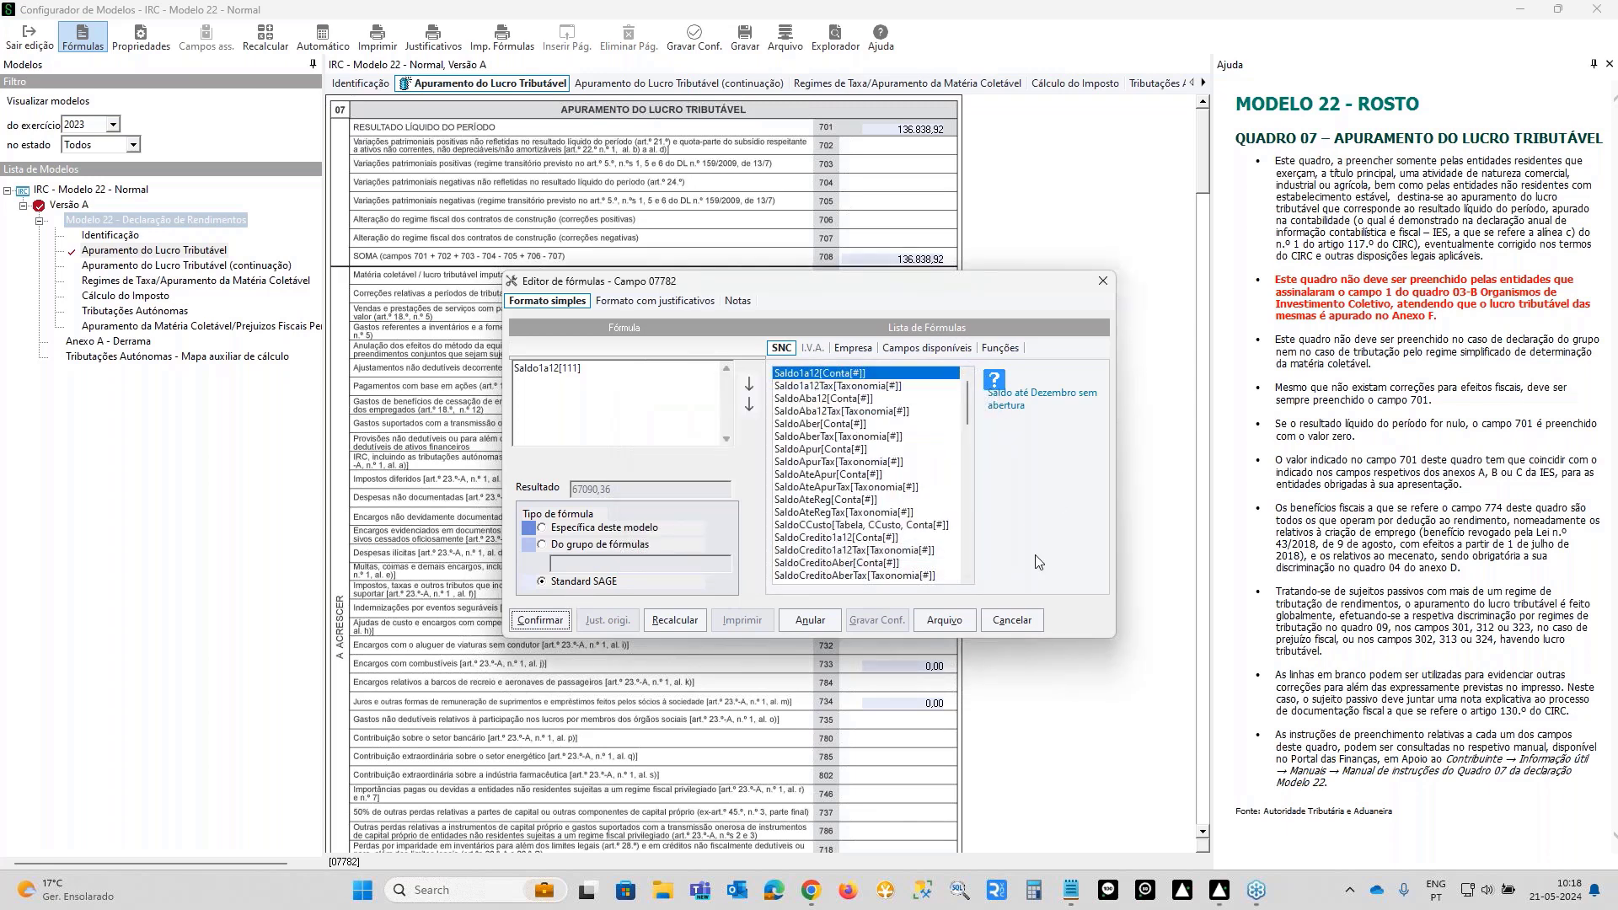
click(567, 546)
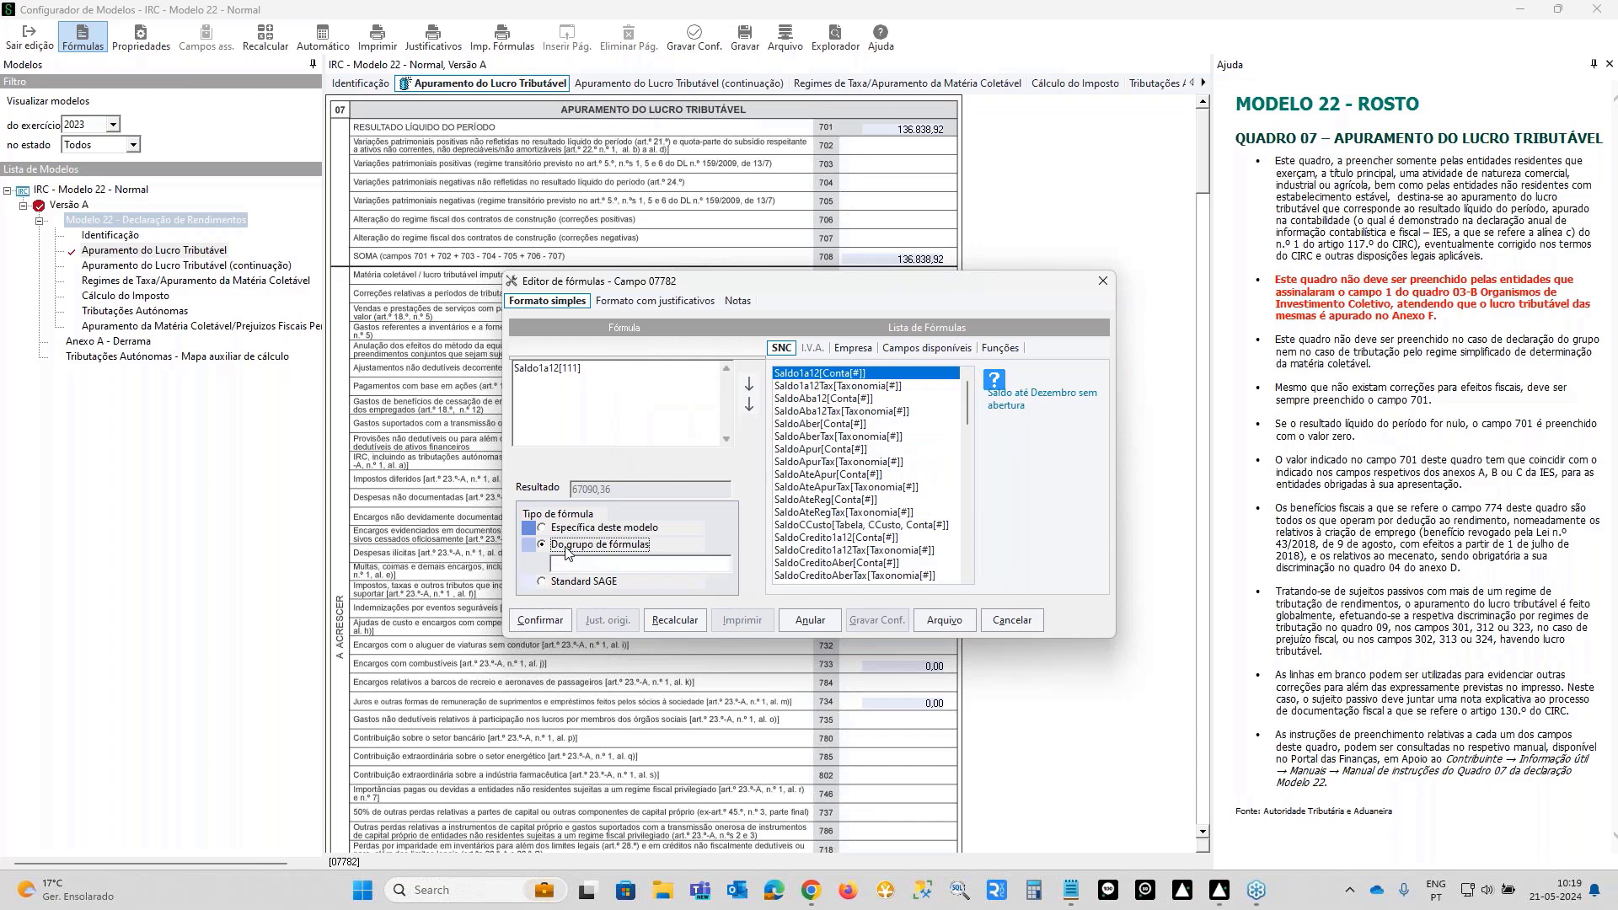
click(603, 564)
text(M22 - 2024)
click(529, 625)
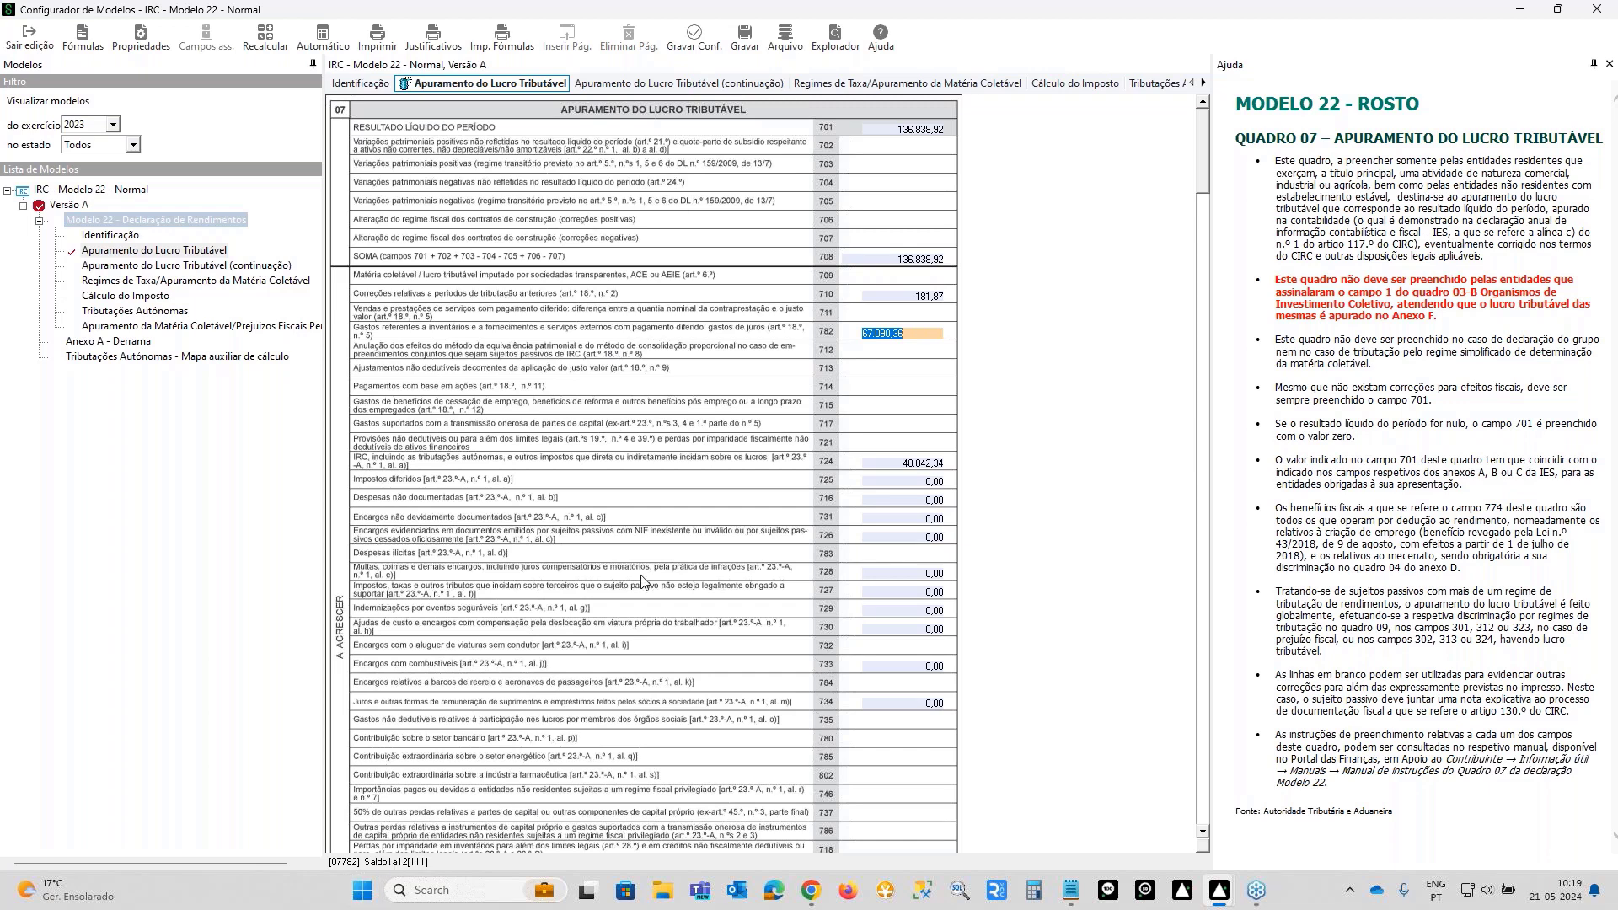
- Save the Apuramento do Lucro Tributável page and leave editing, keeping the changed formulas
click(753, 40)
click(30, 41)
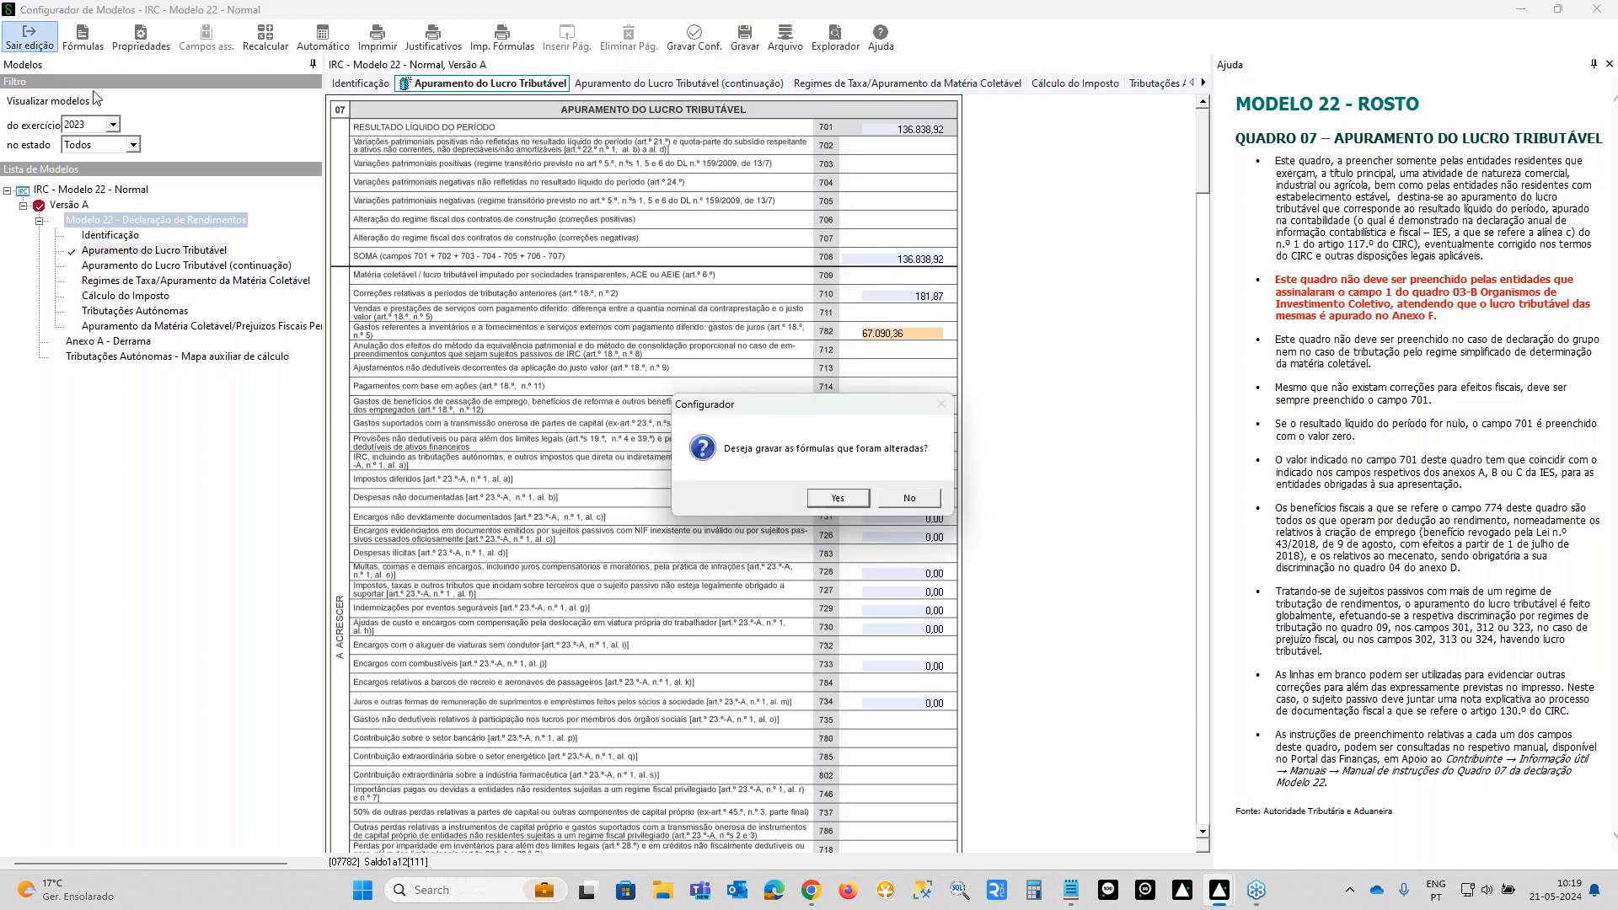
click(843, 498)
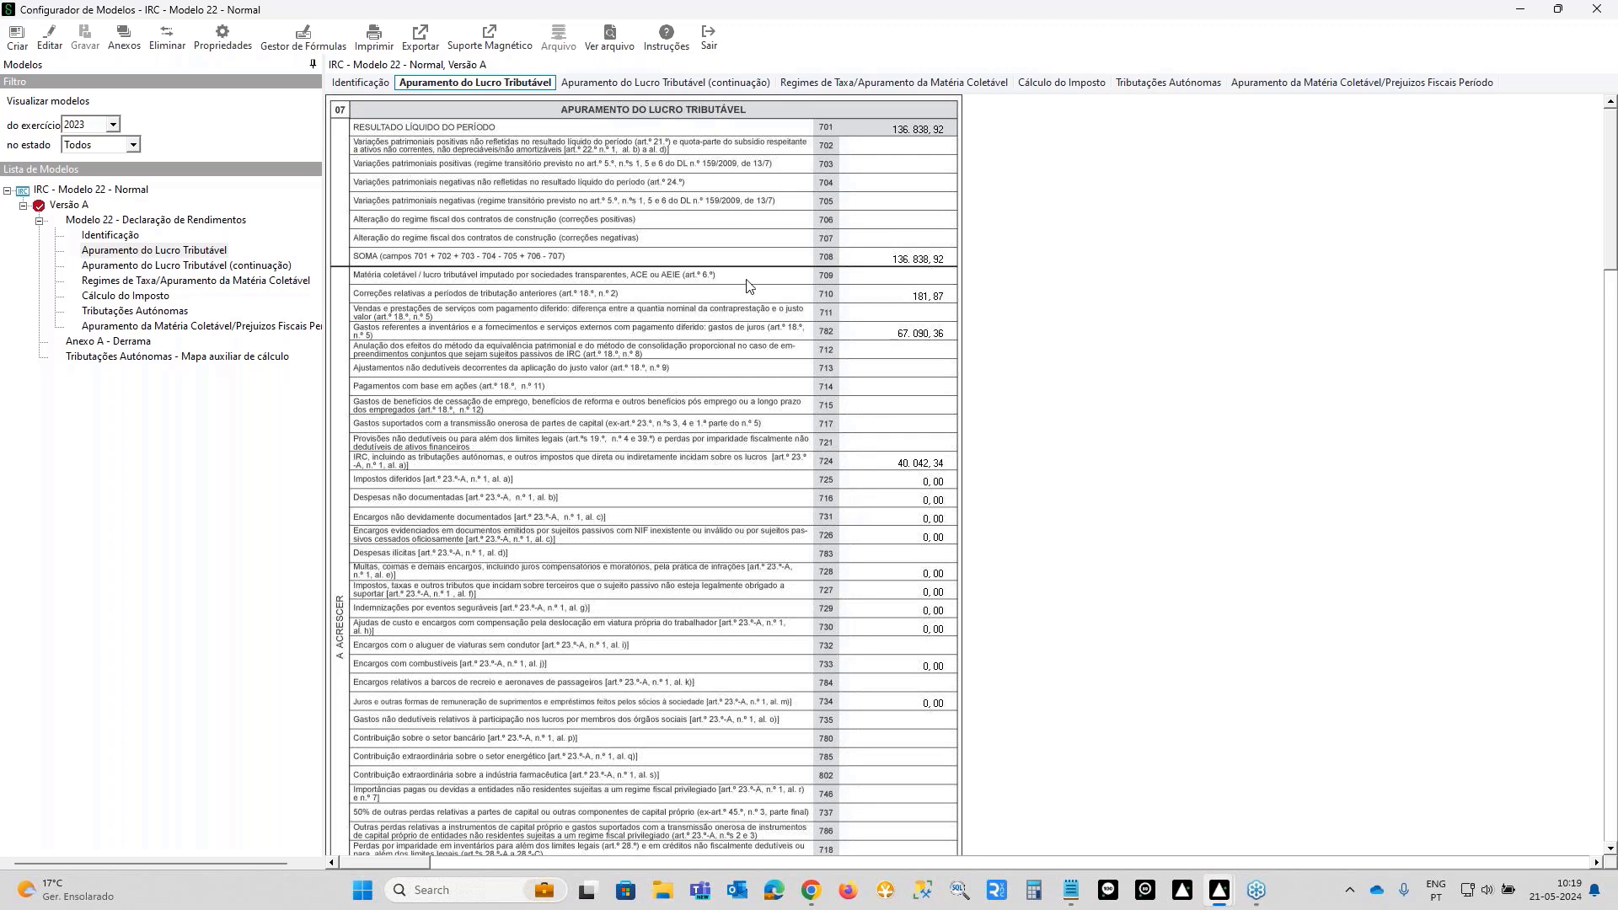
- Create another 2023 Modelo 22 declaration from accounting data that uses the formula group M22 - 2024
click(16, 38)
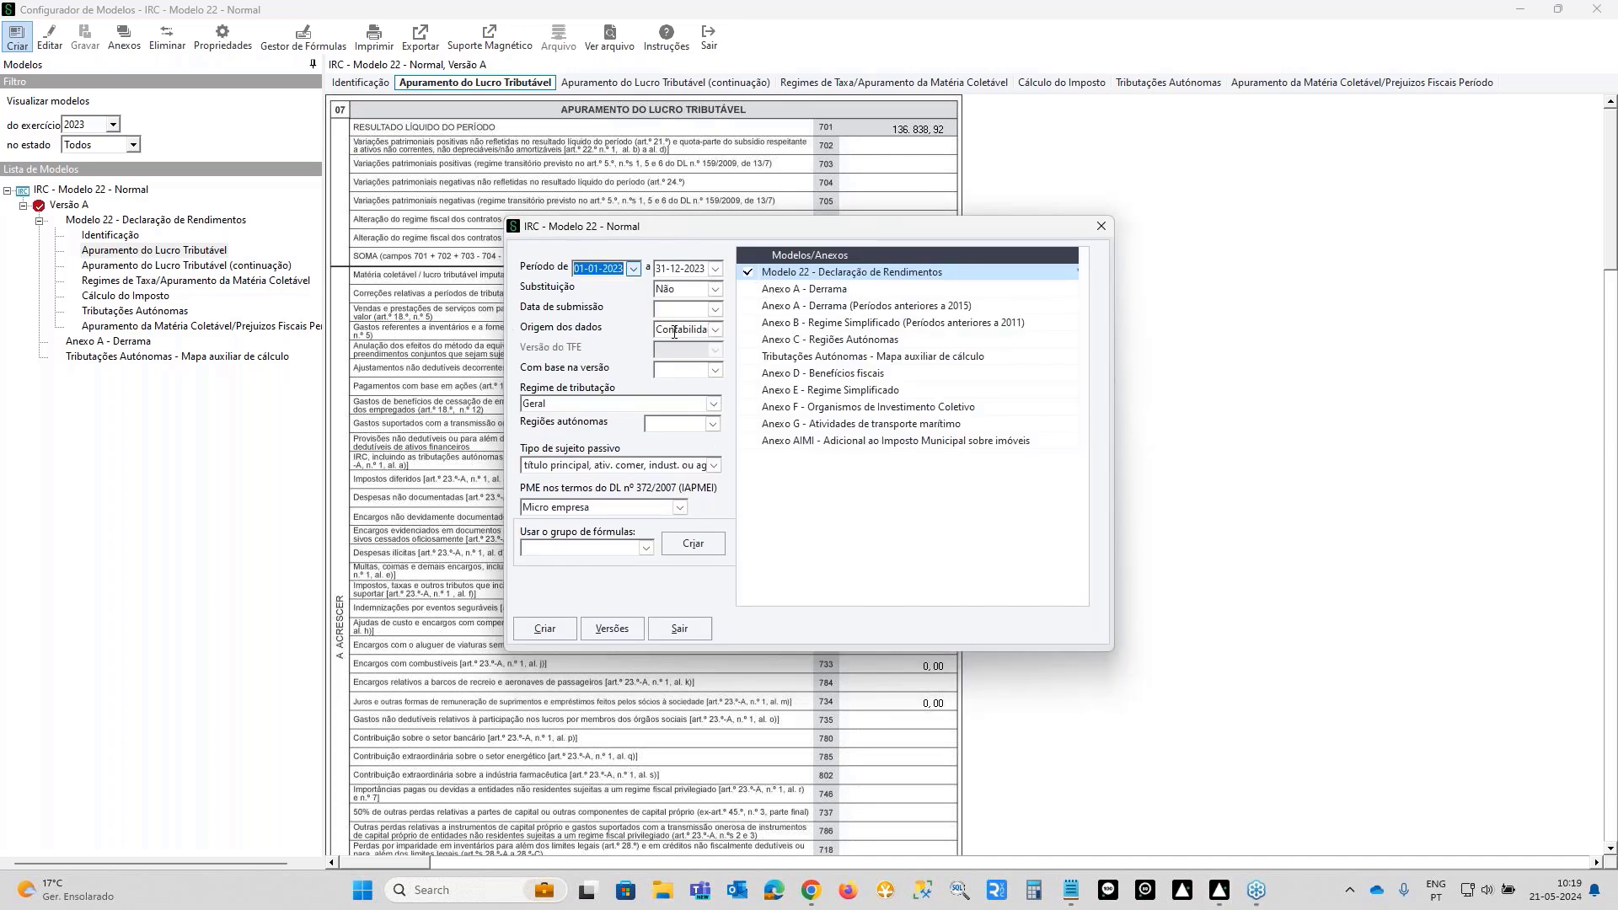
click(647, 548)
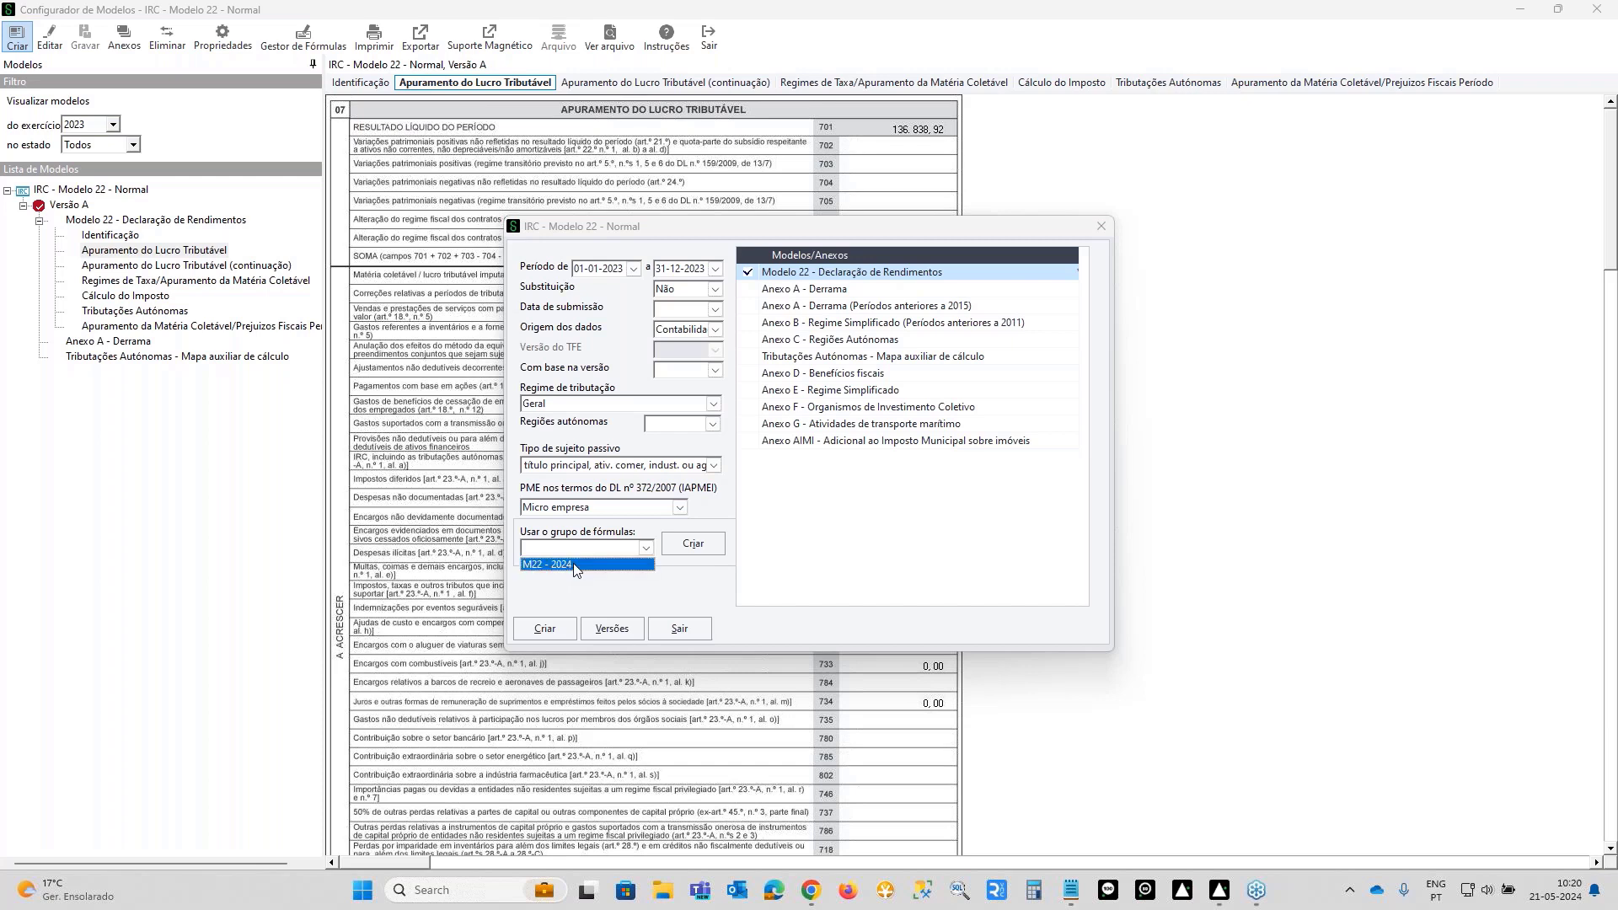
click(573, 565)
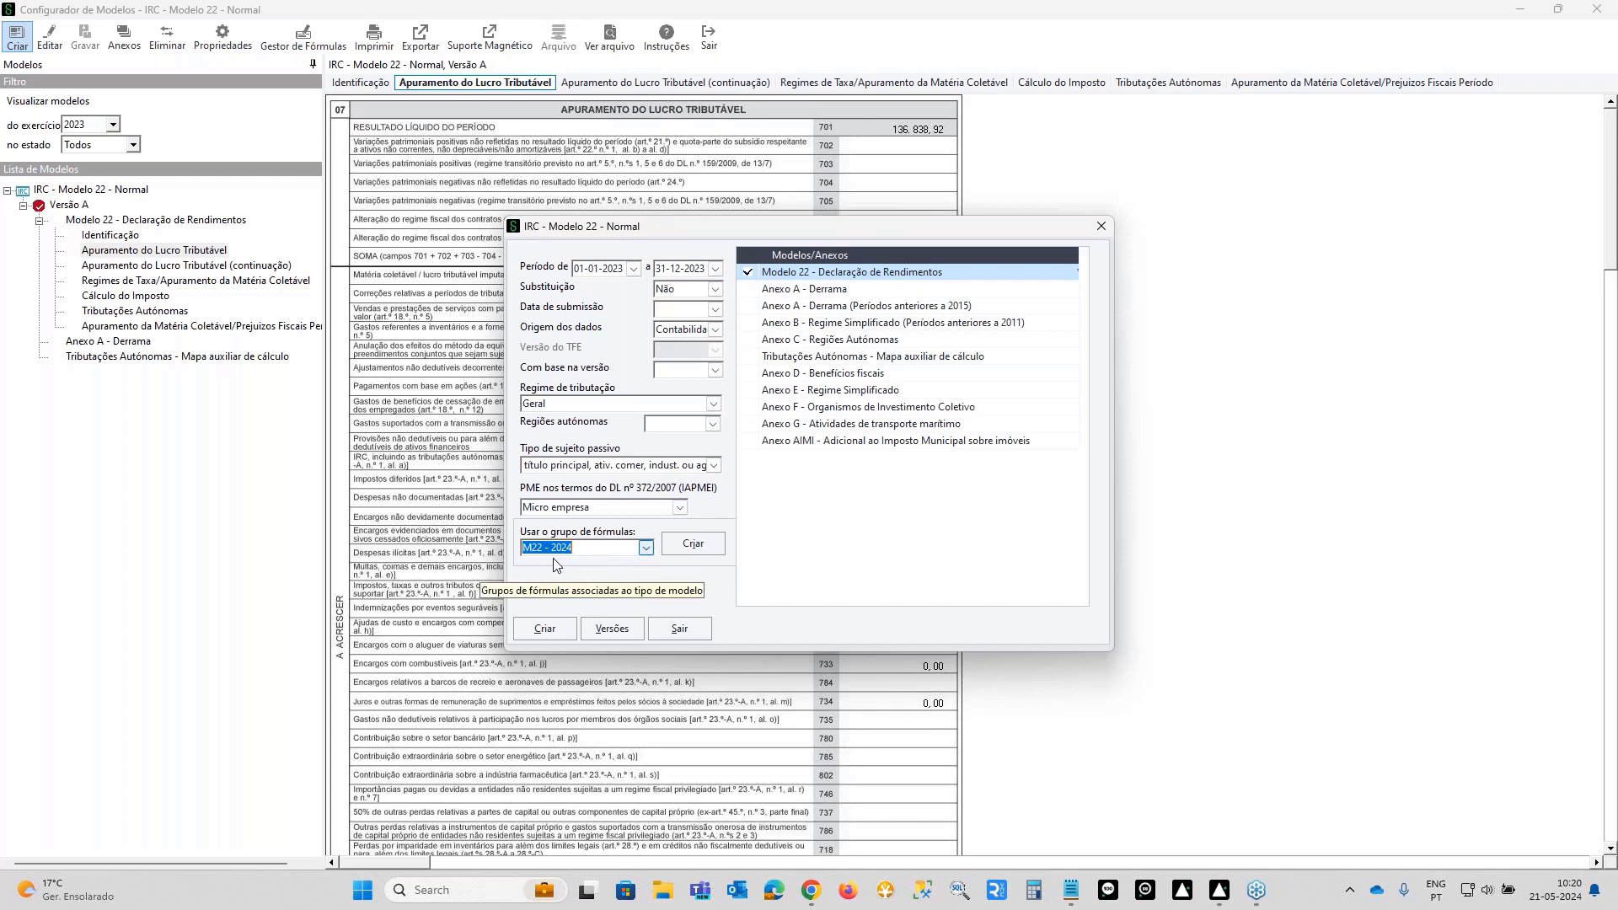
click(545, 629)
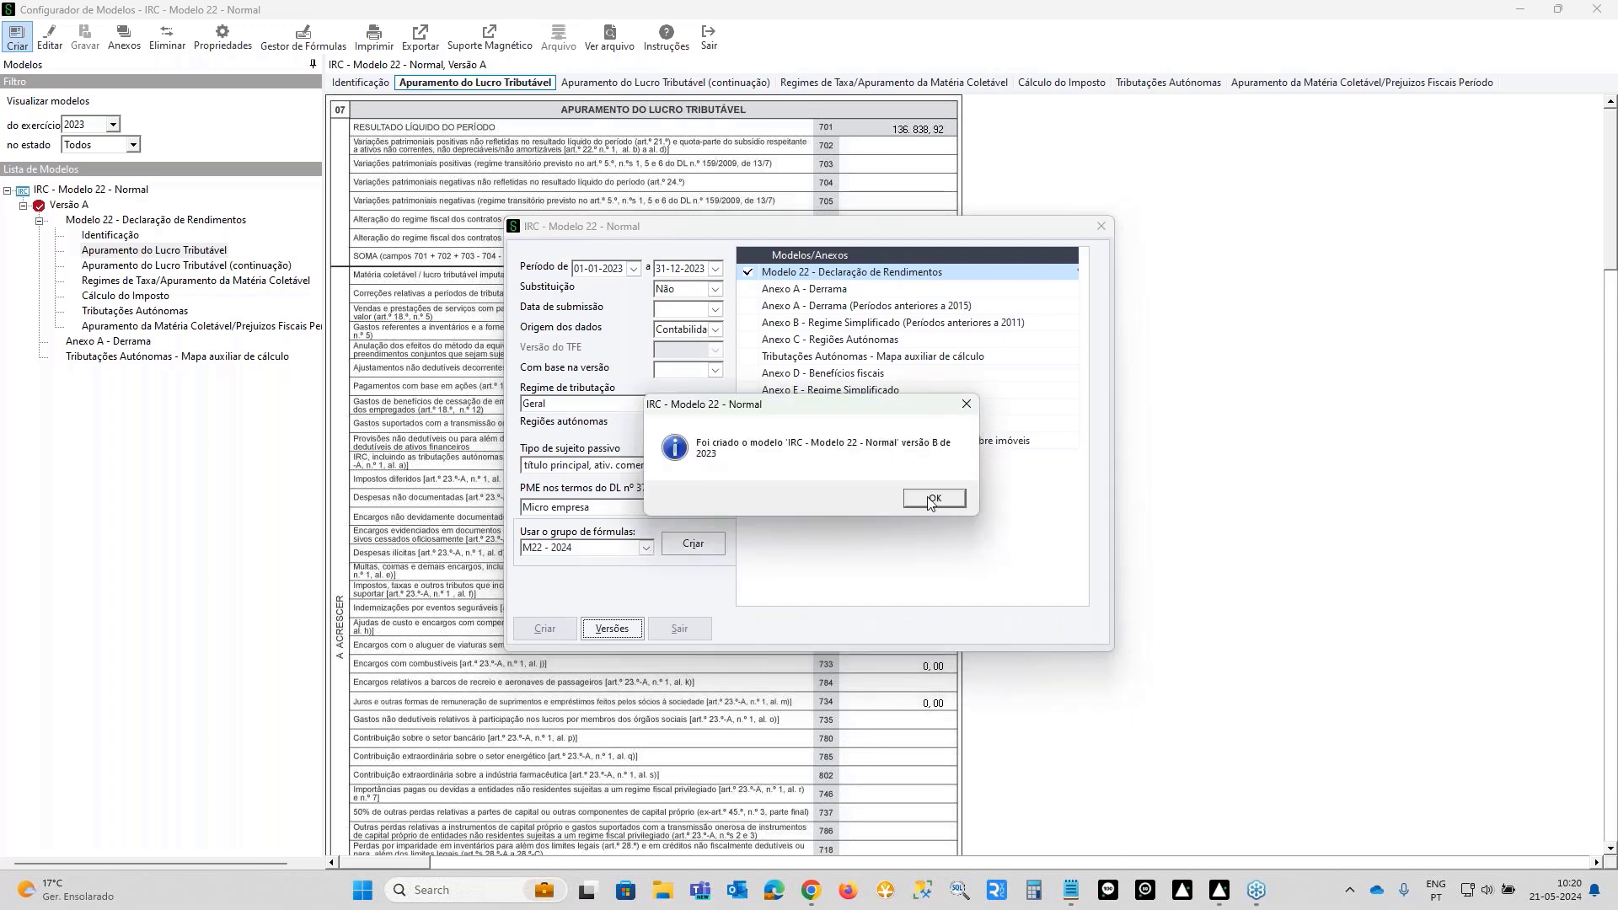
click(932, 498)
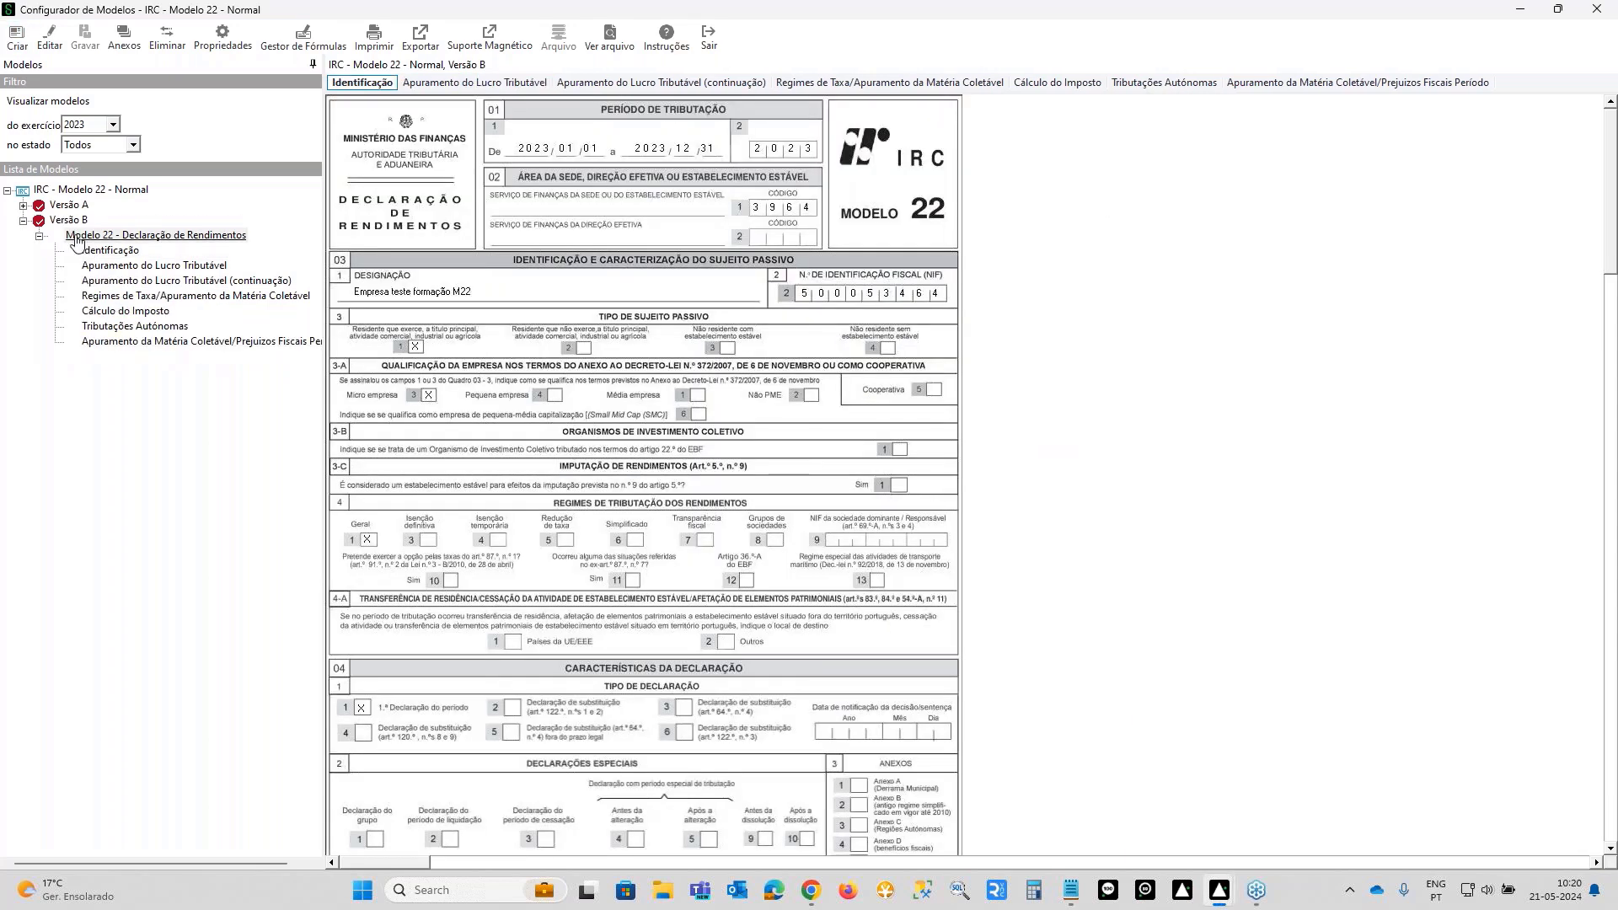
- Check field 782's formula on Versão B's Apuramento do Lucro Tributável page, saving the page when leaving editing
click(102, 266)
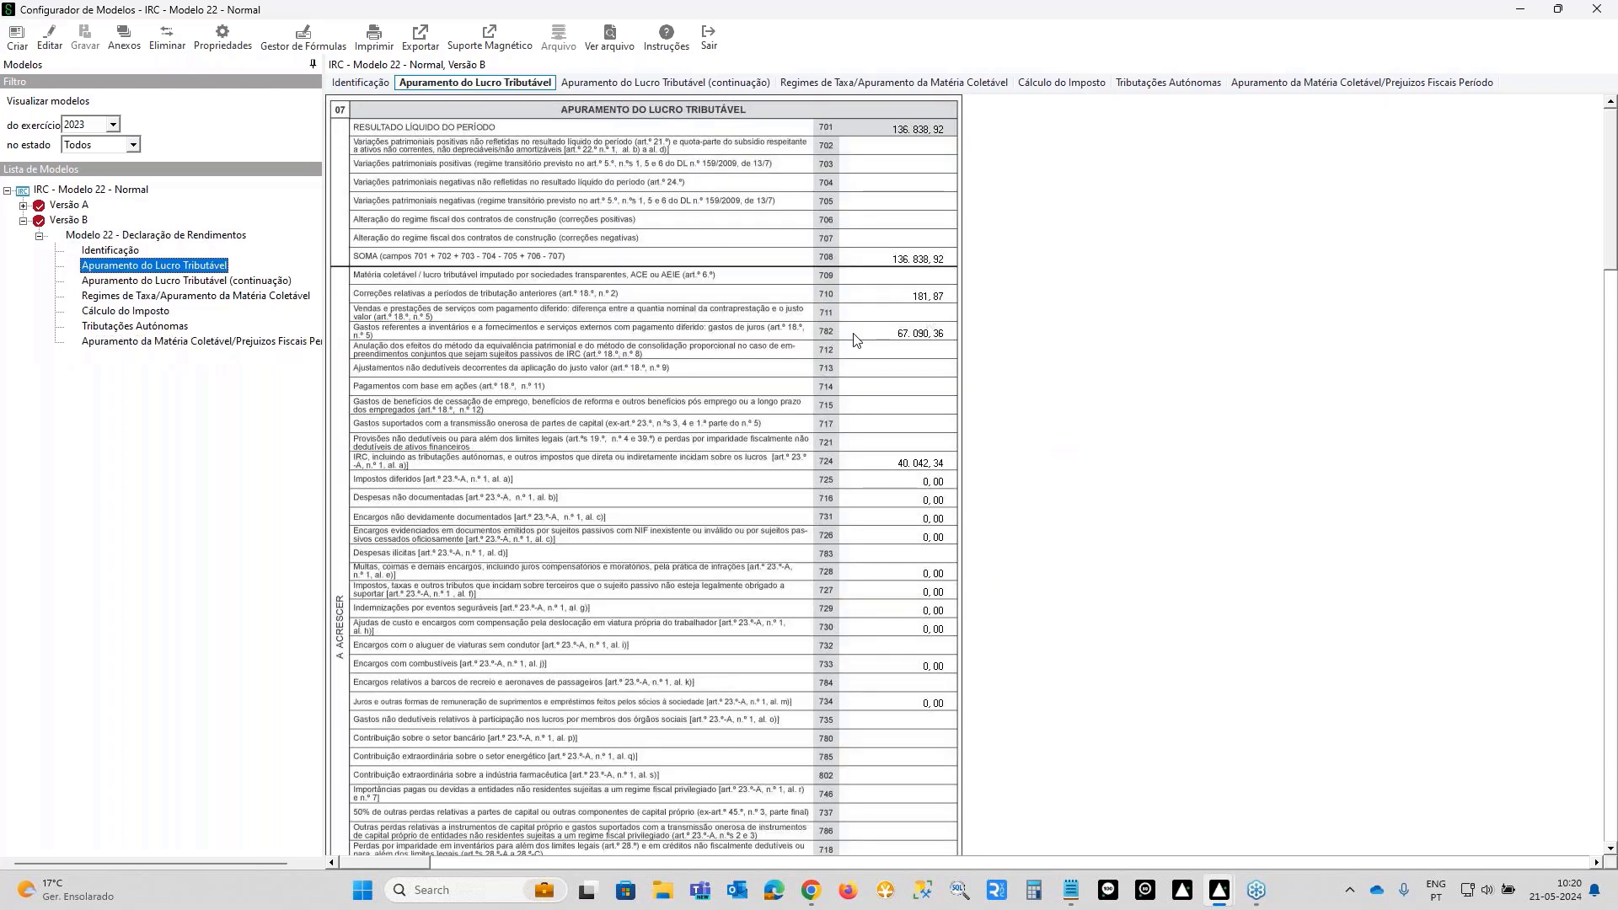
click(856, 338)
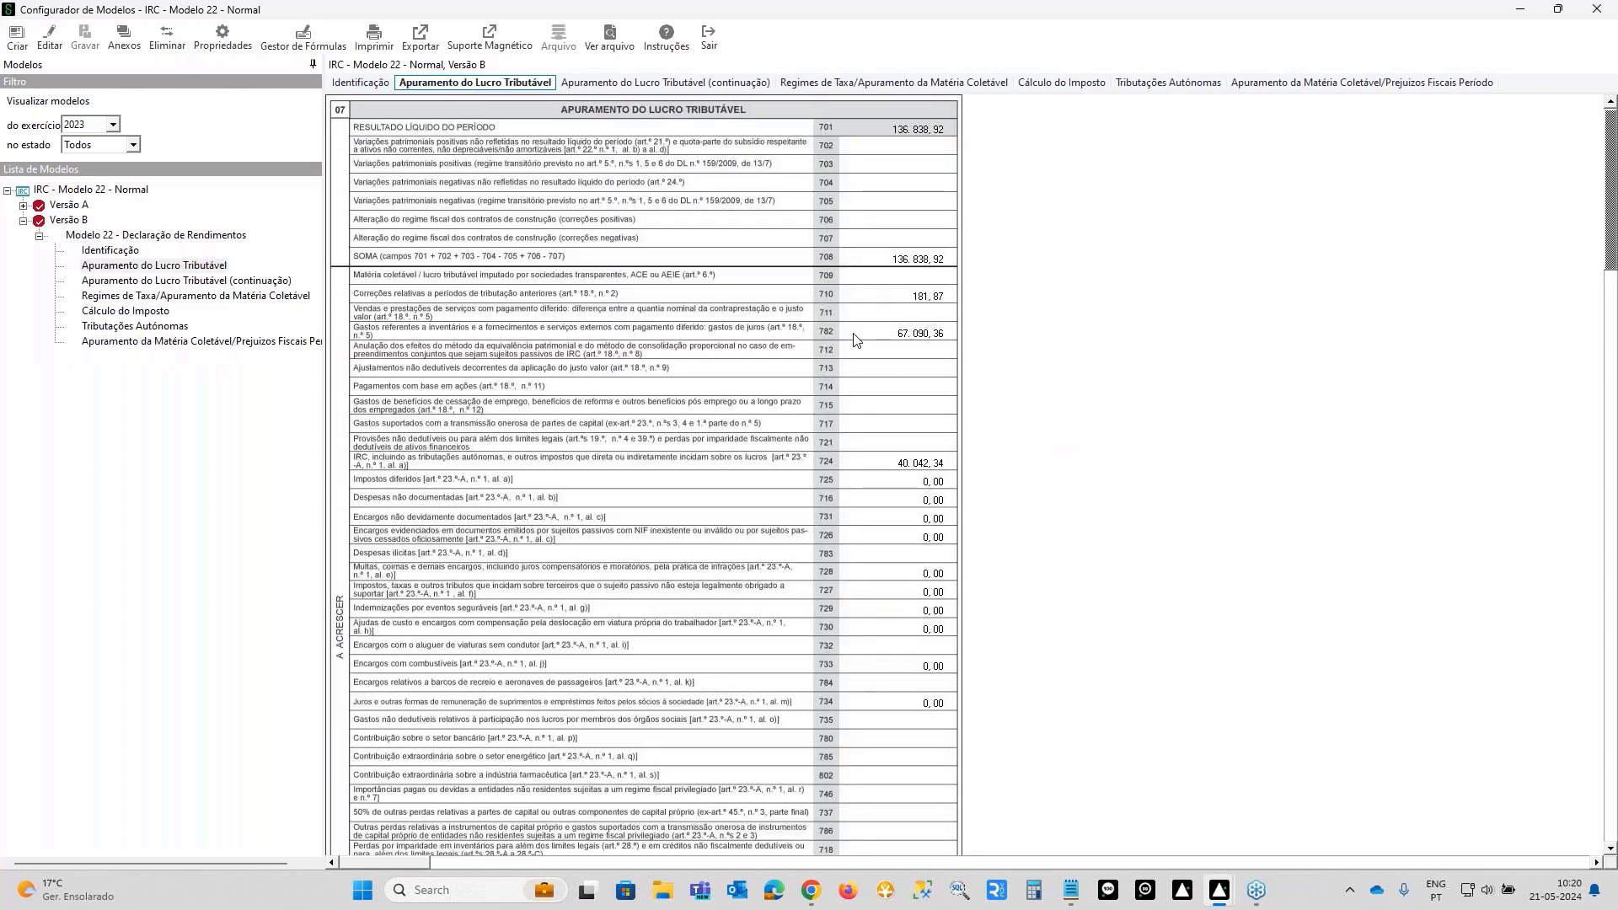
double_click(906, 337)
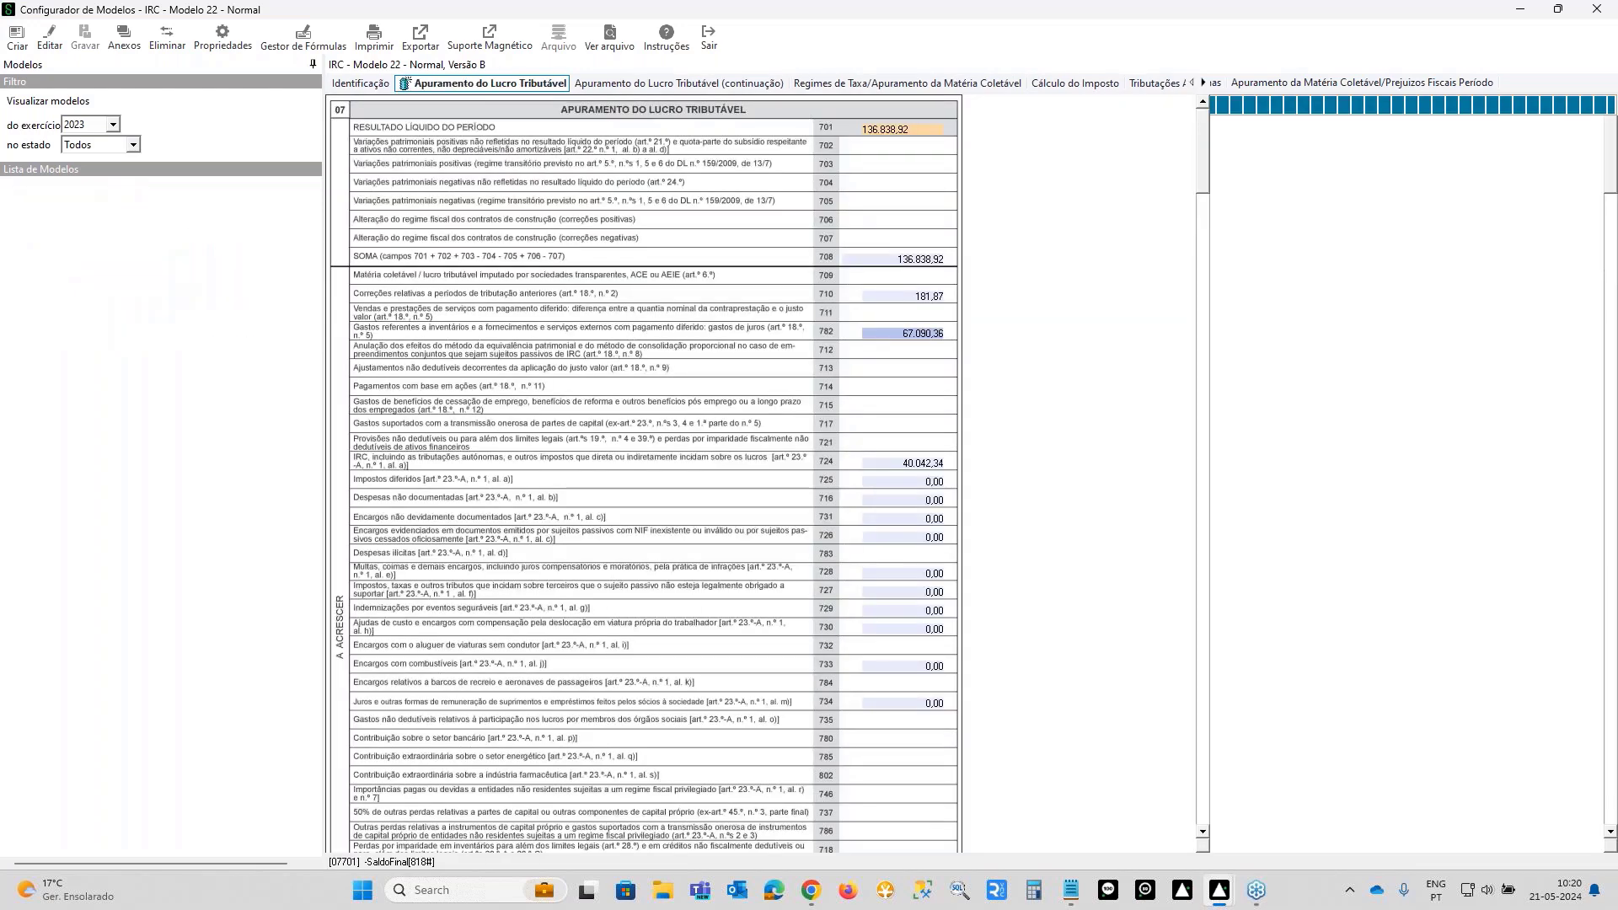
click(902, 333)
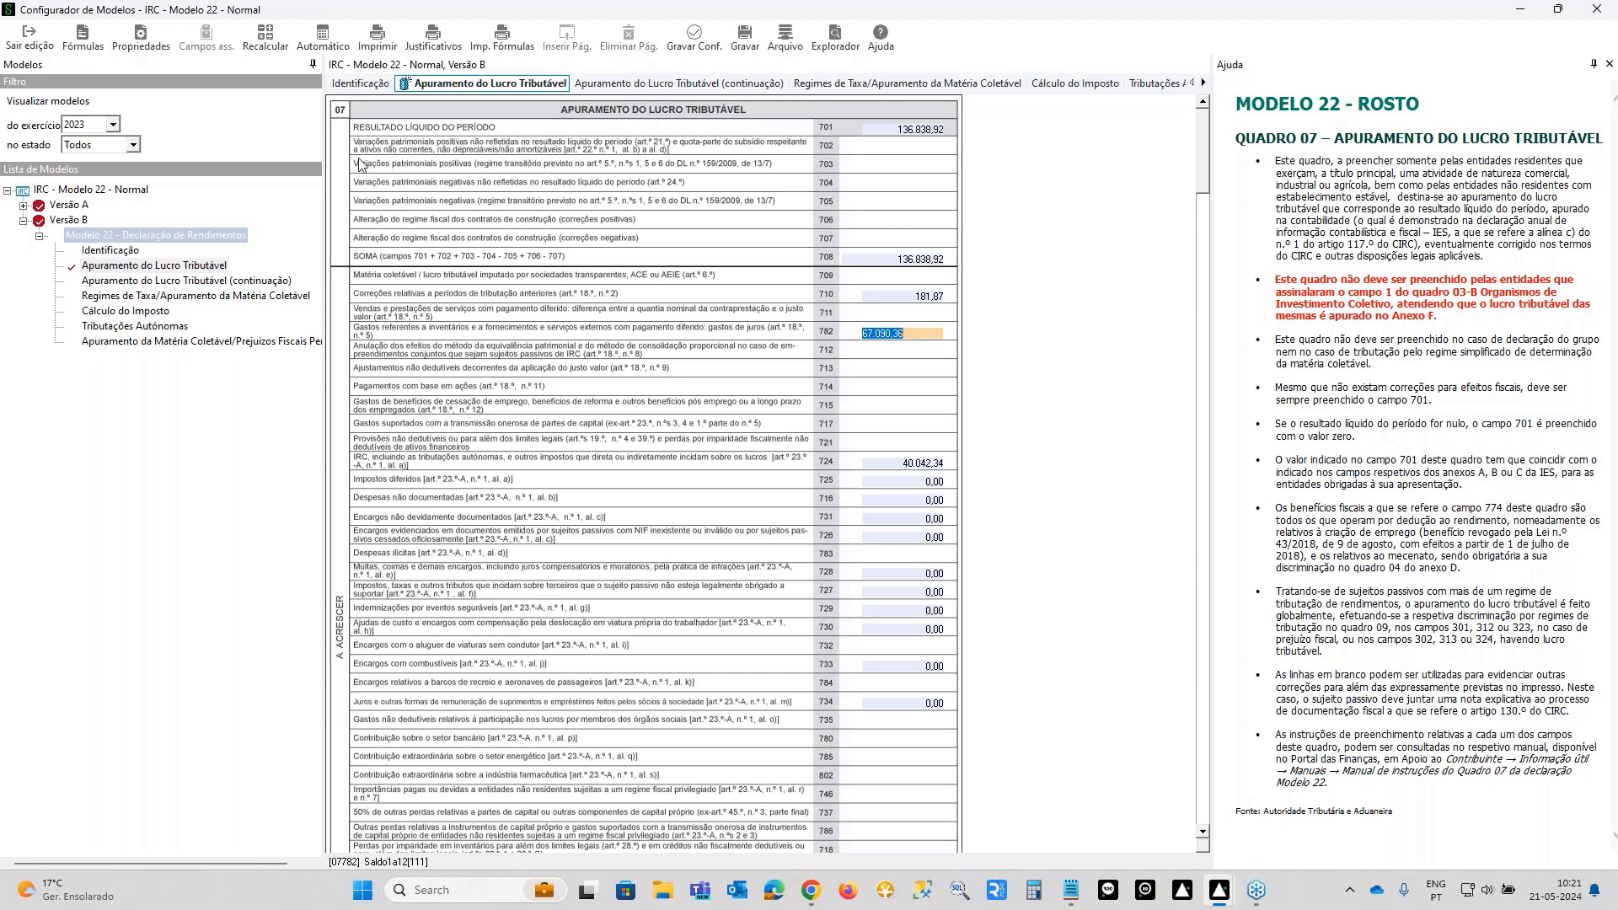
click(25, 37)
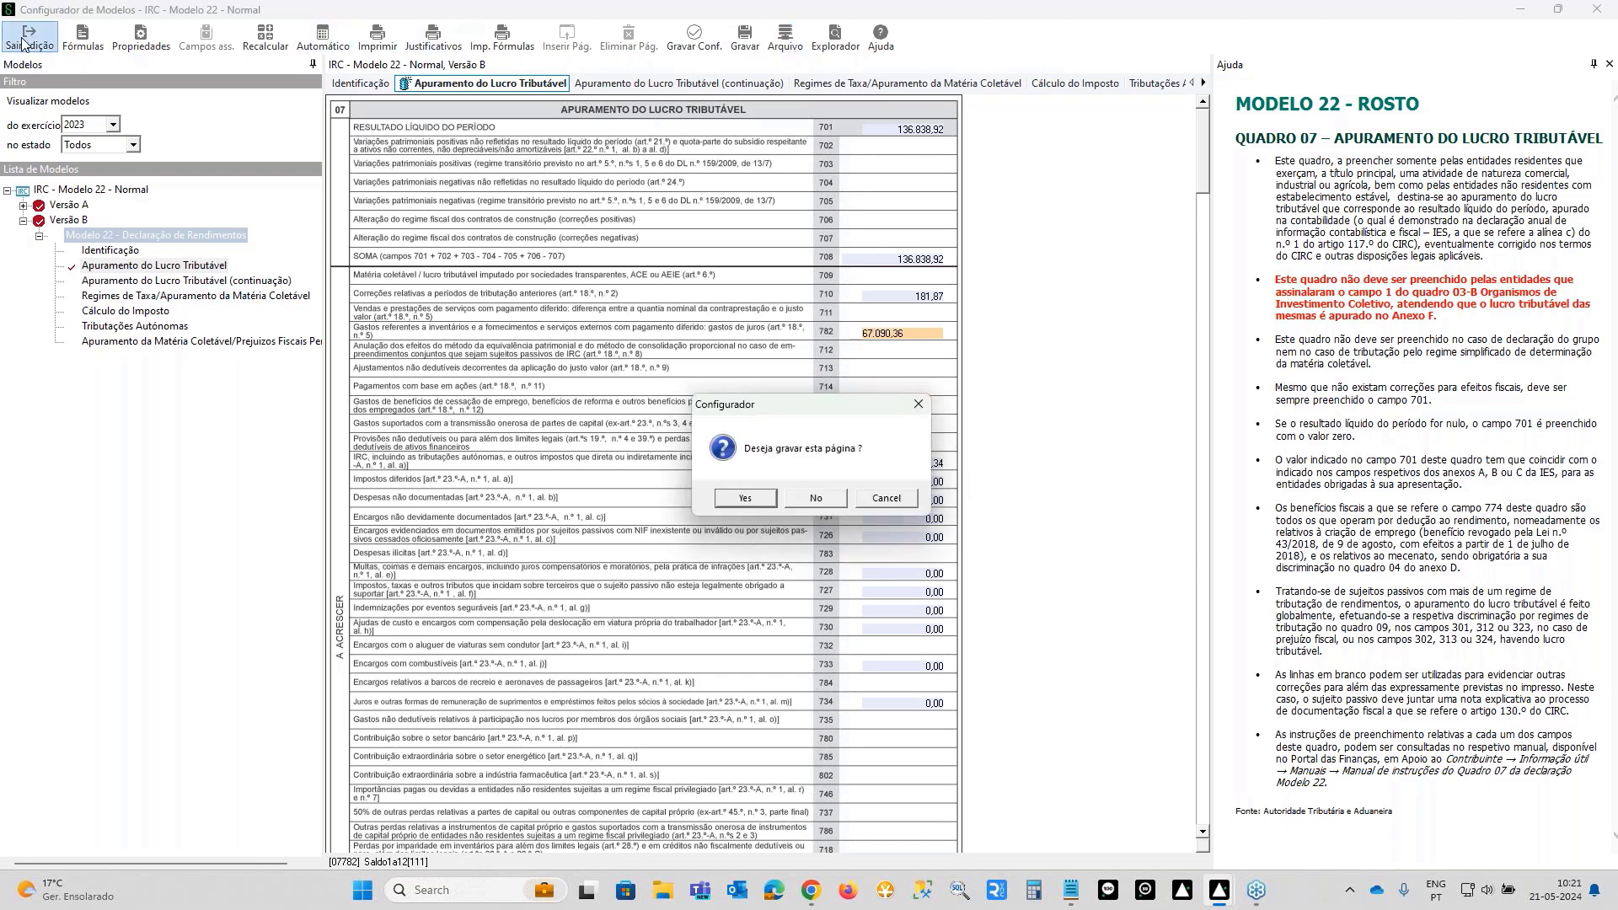
click(735, 504)
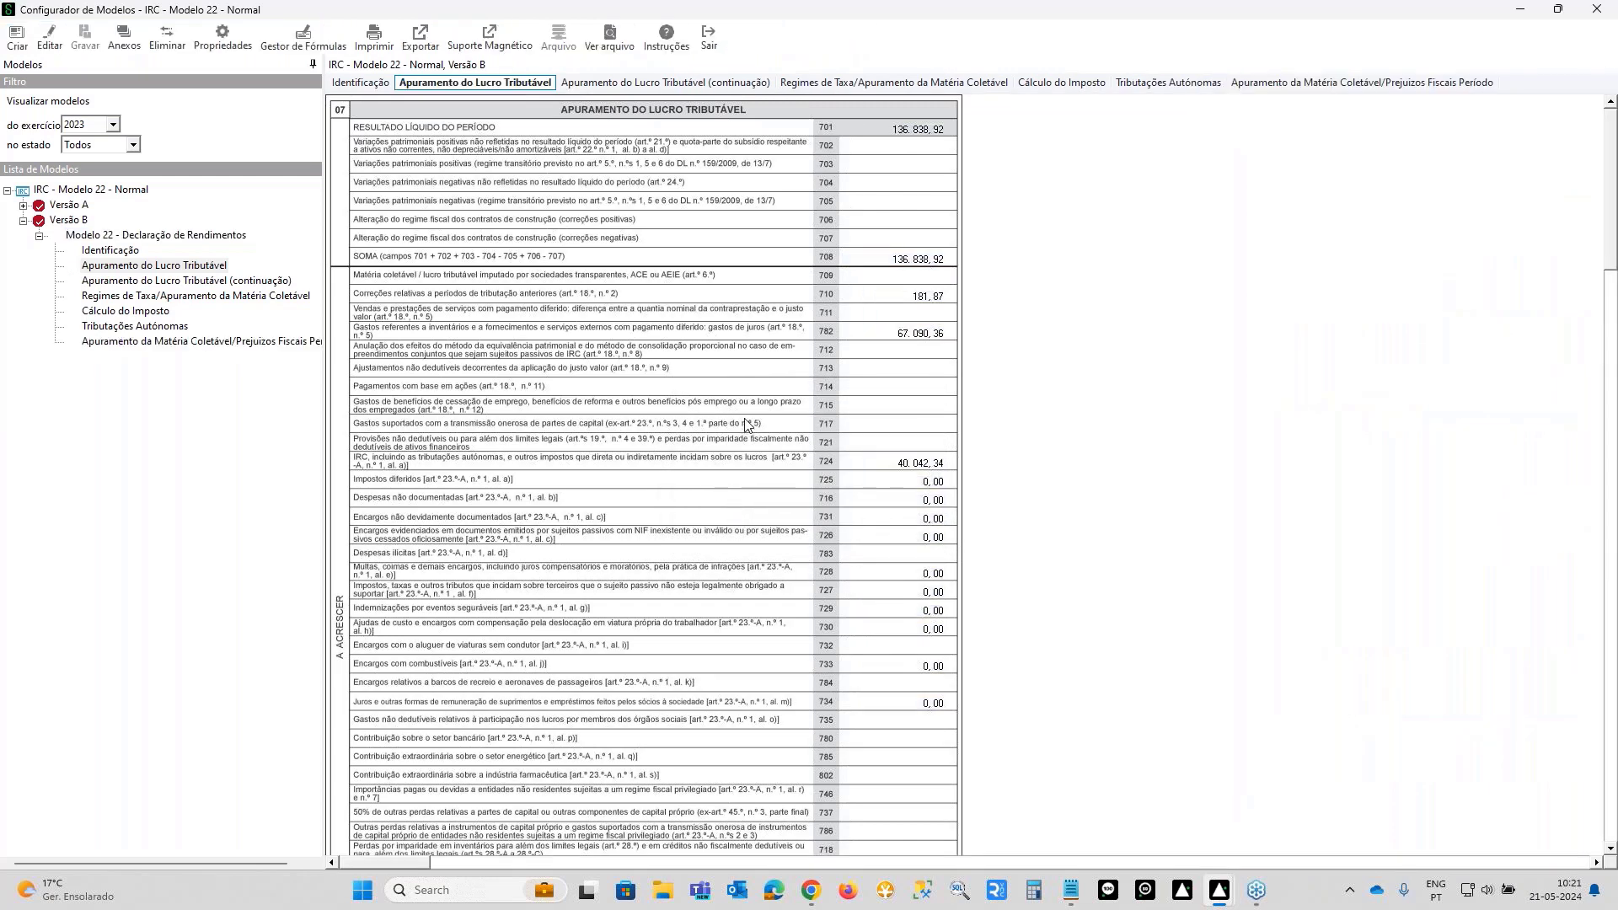
- Close the Modelo 22 configurator and open Trabalhos de fim de exercício (TFE)
click(708, 43)
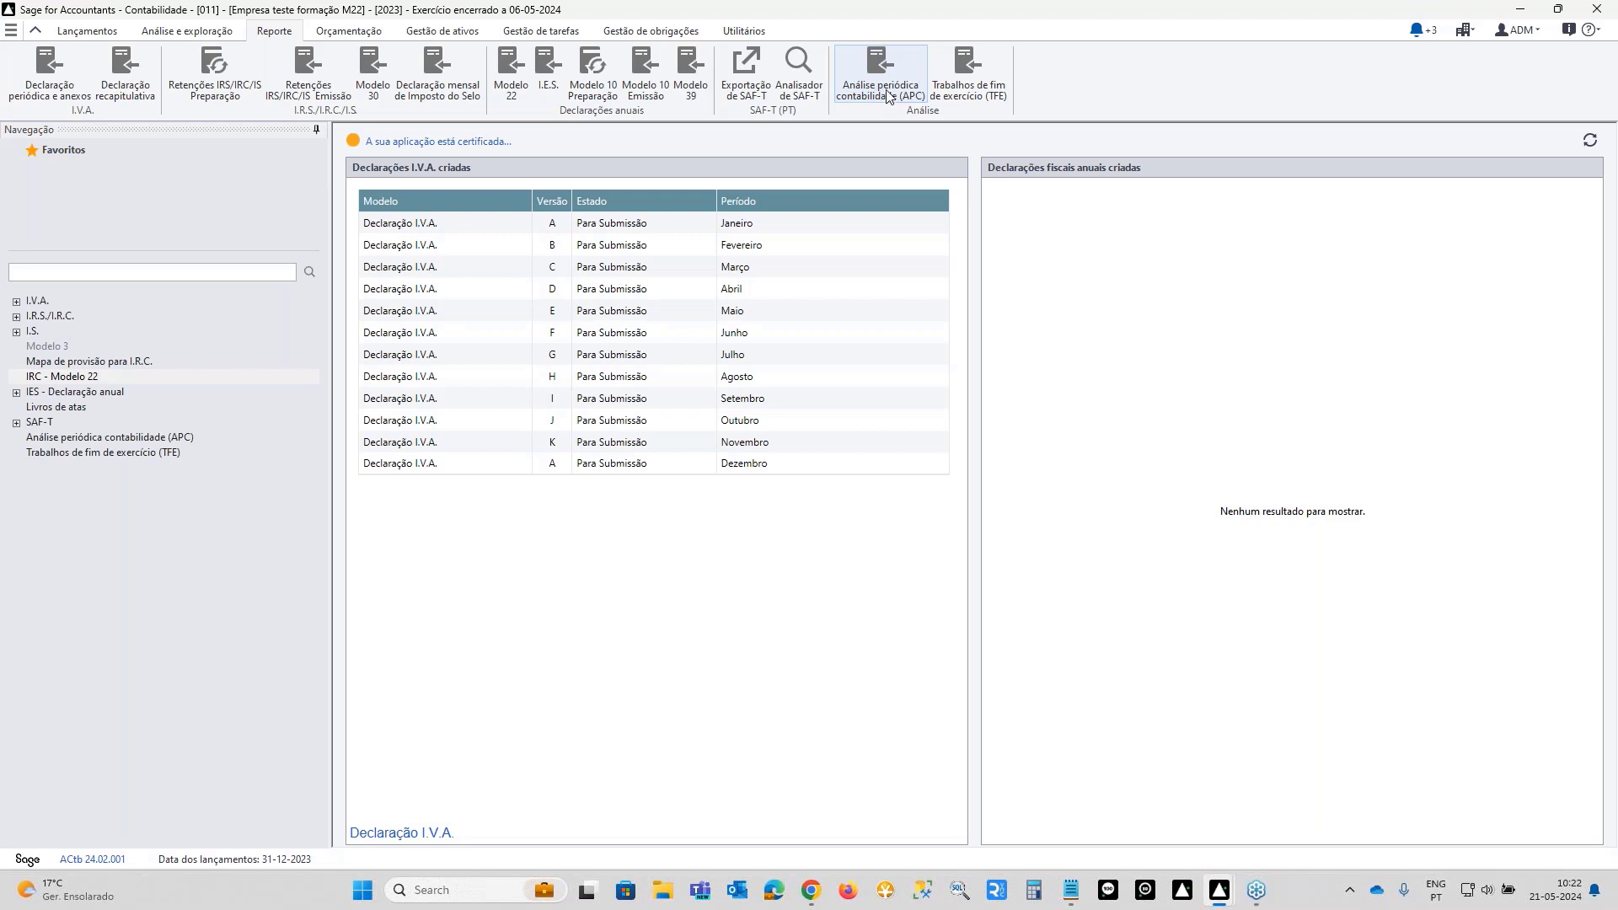
click(895, 61)
click(961, 74)
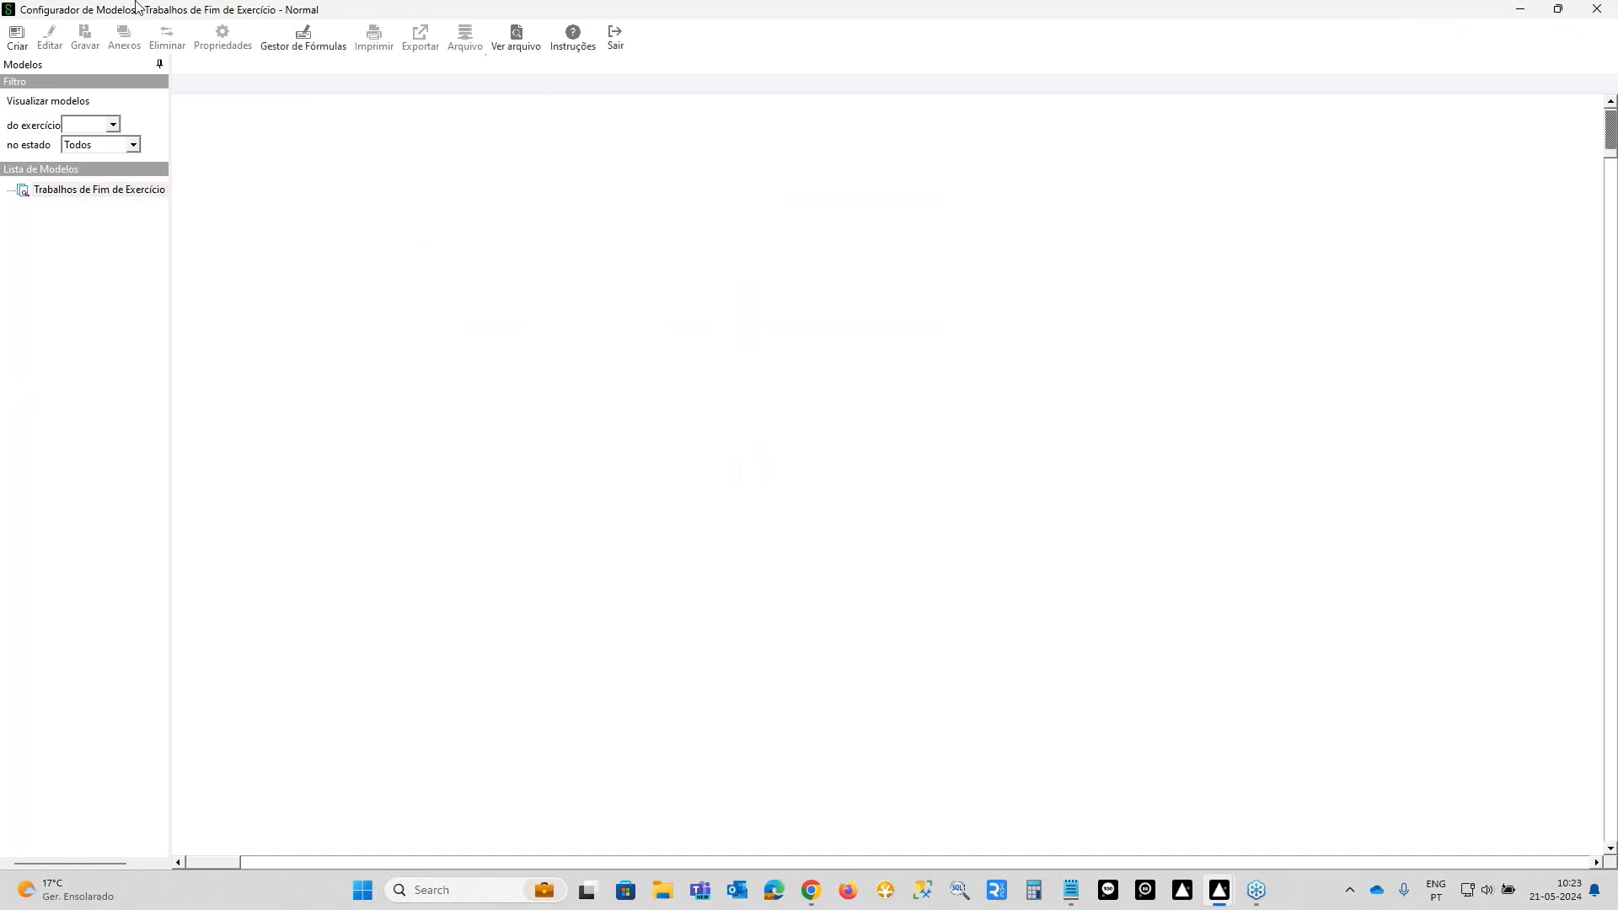
- Create the 2023 Trabalhos de Fim de Exercício model from accounting data with all its annexes and no formula group
click(15, 38)
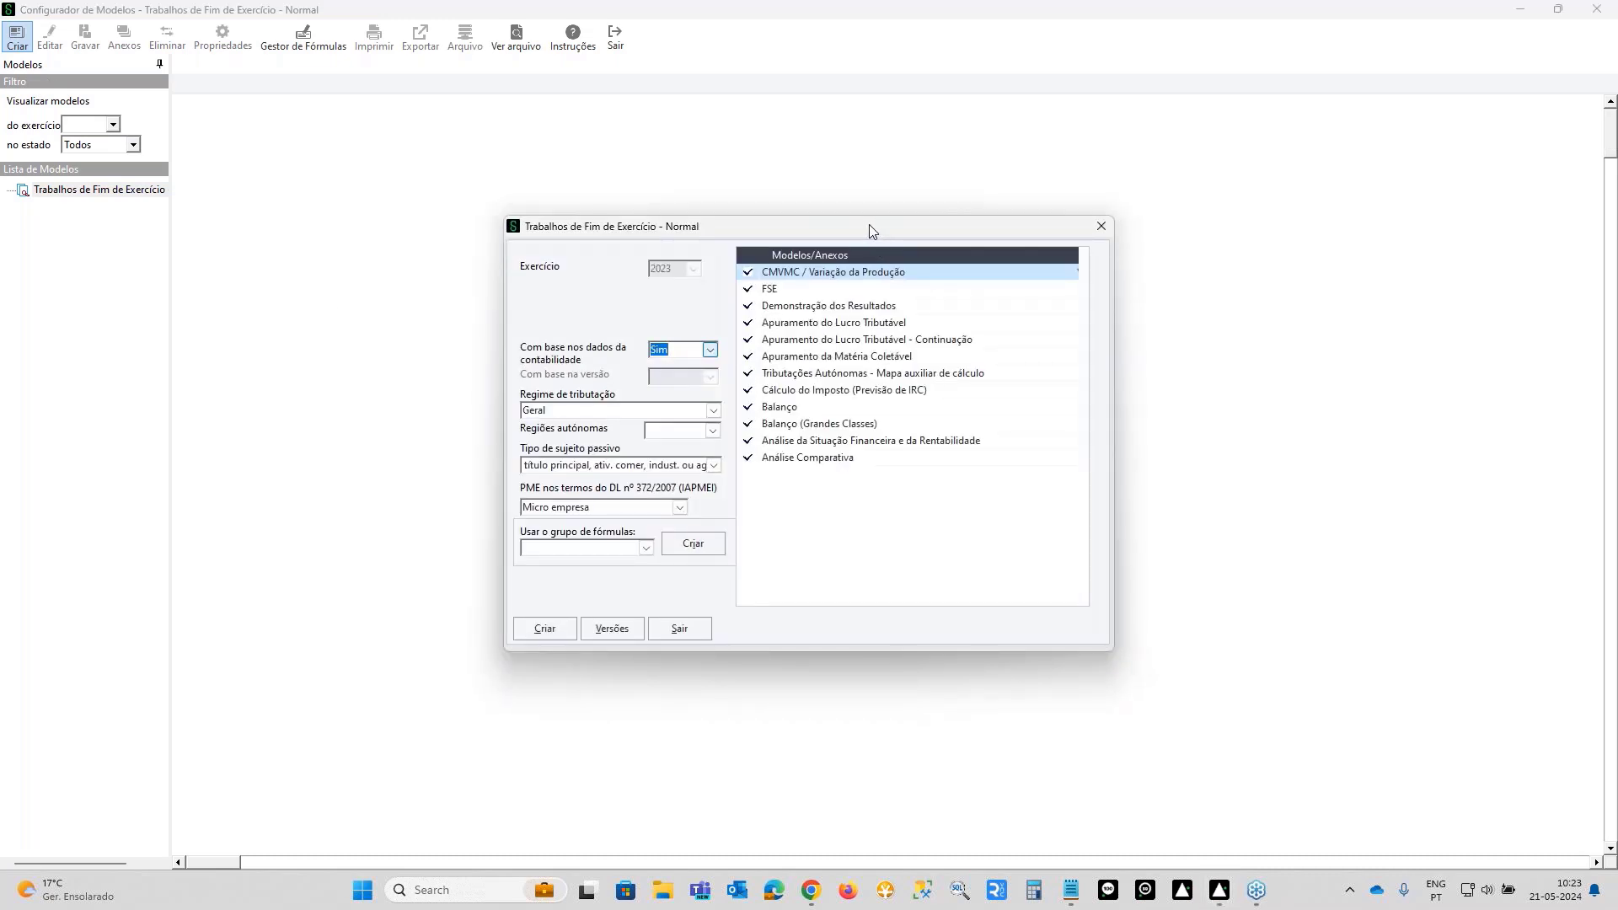
drag(870, 226, 892, 177)
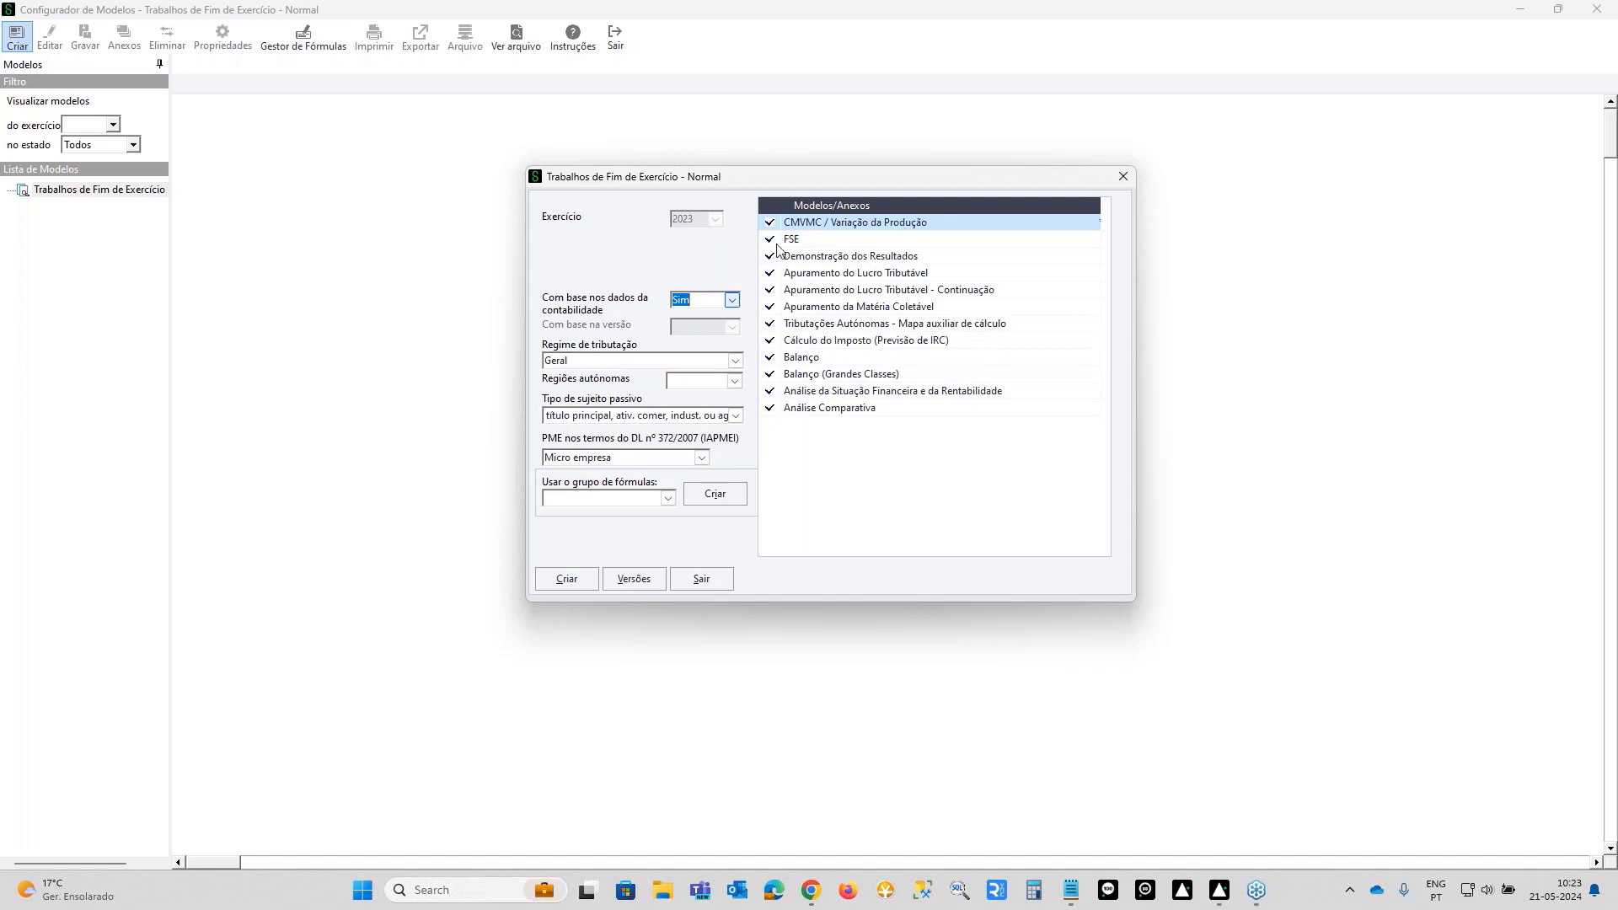
click(668, 499)
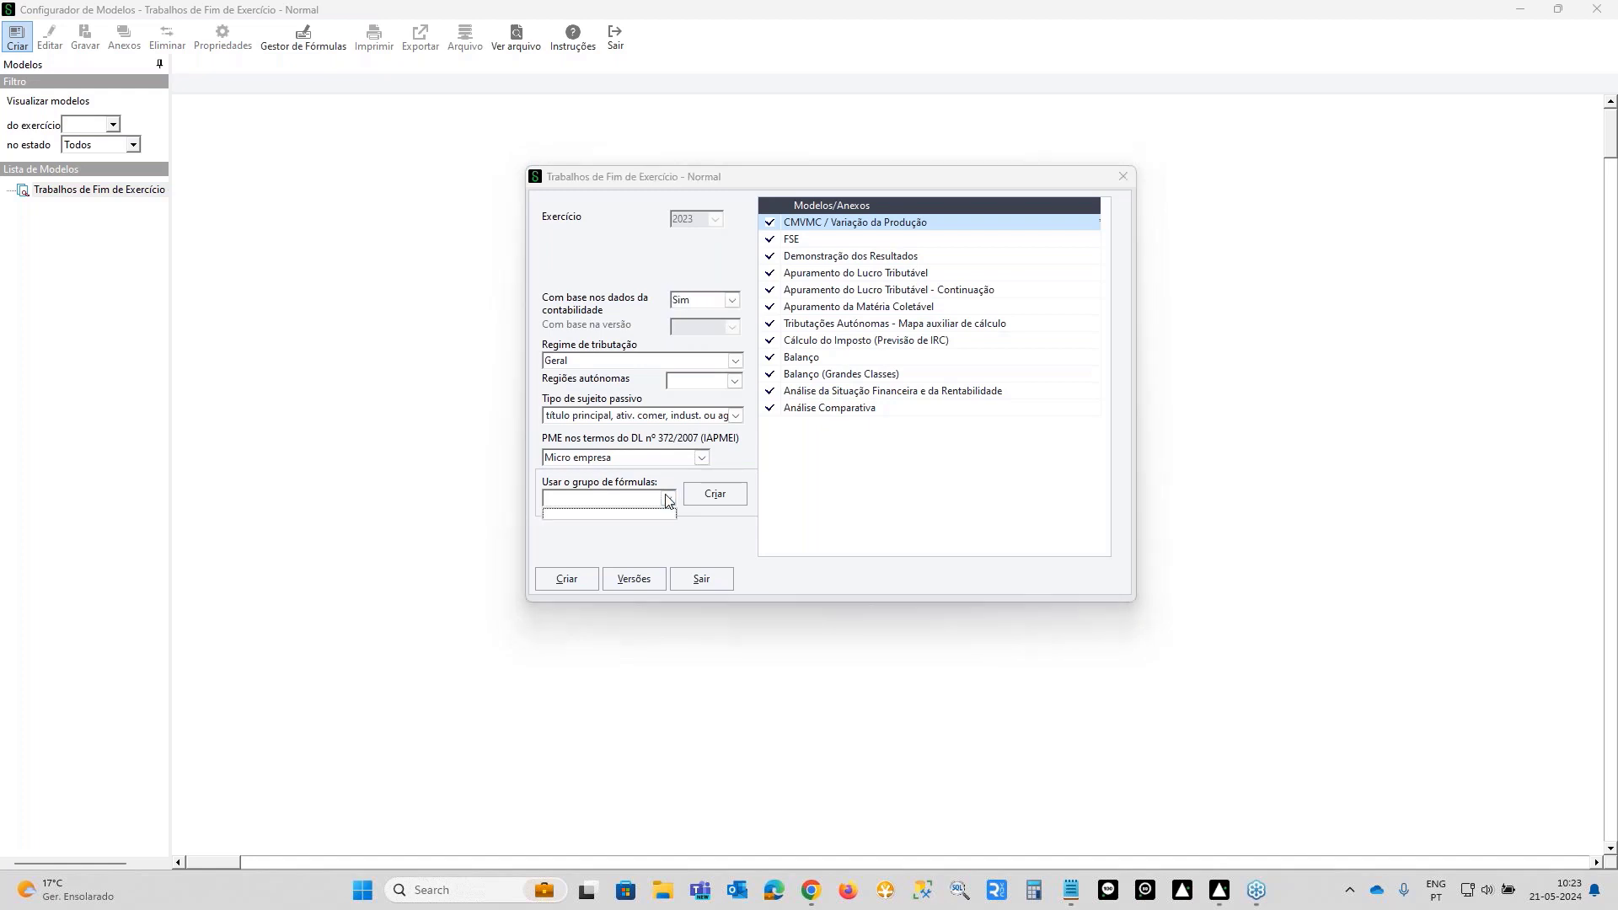
click(668, 499)
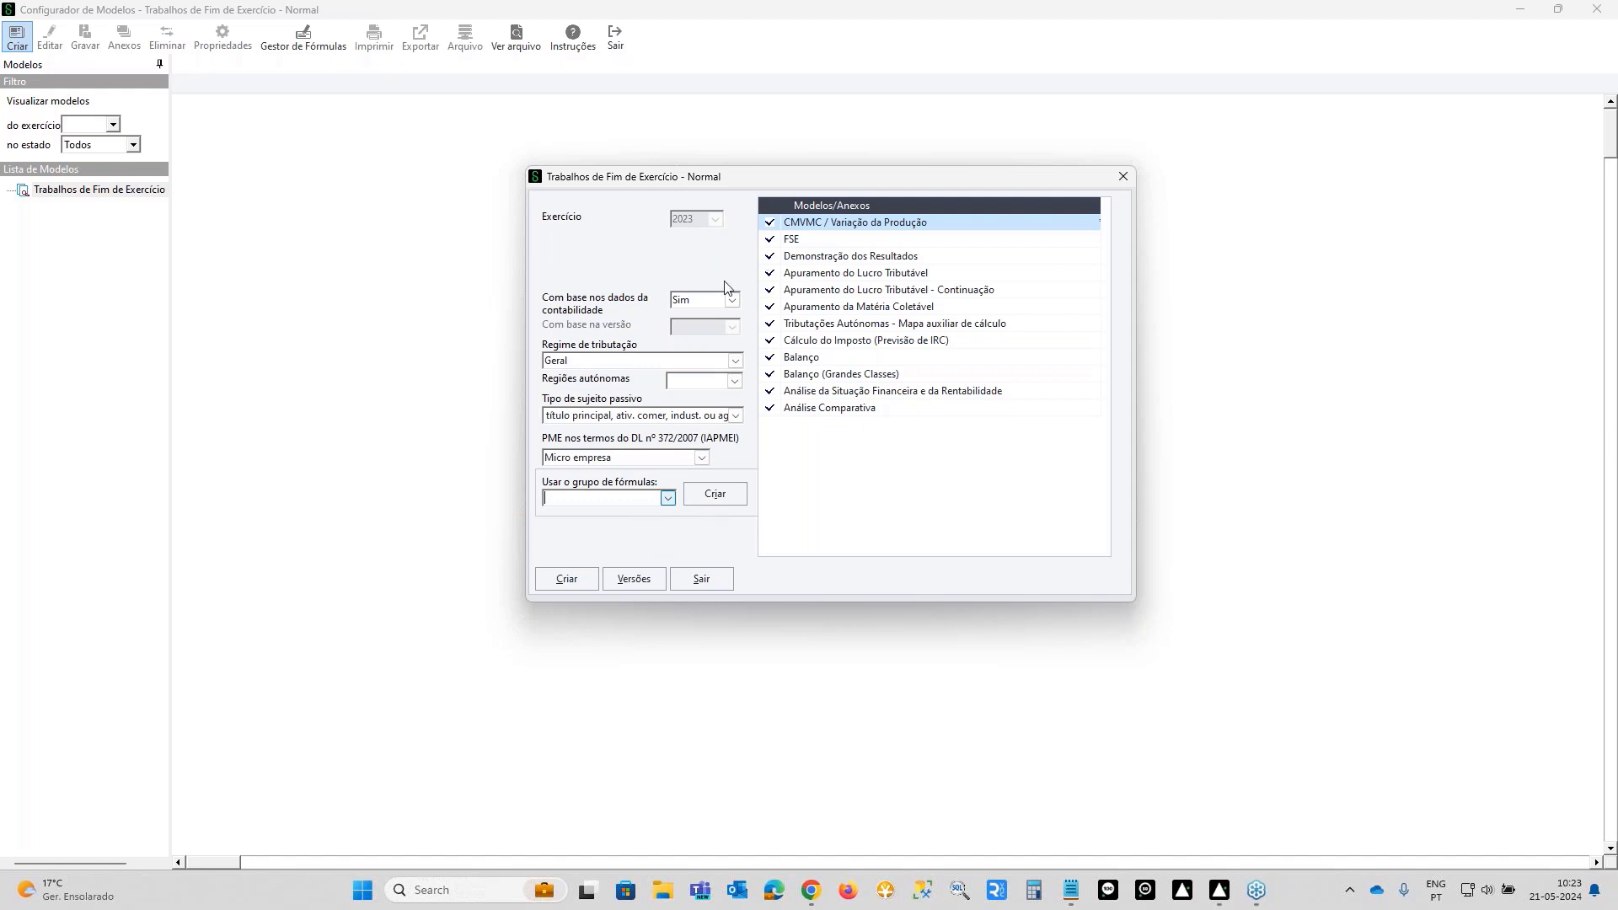
click(573, 582)
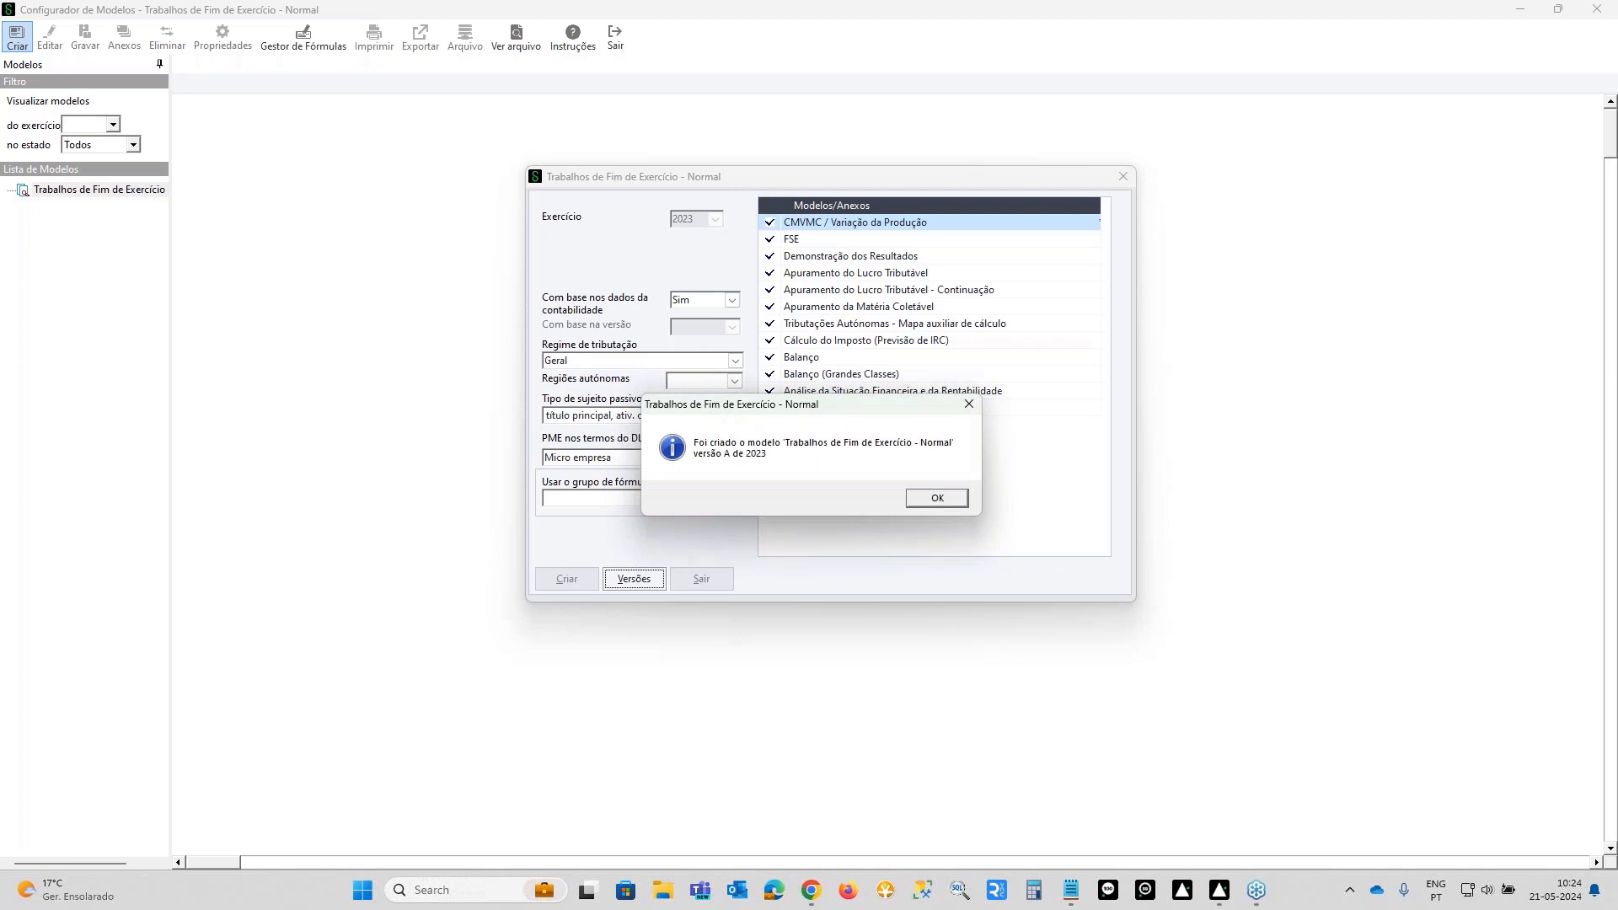
click(953, 505)
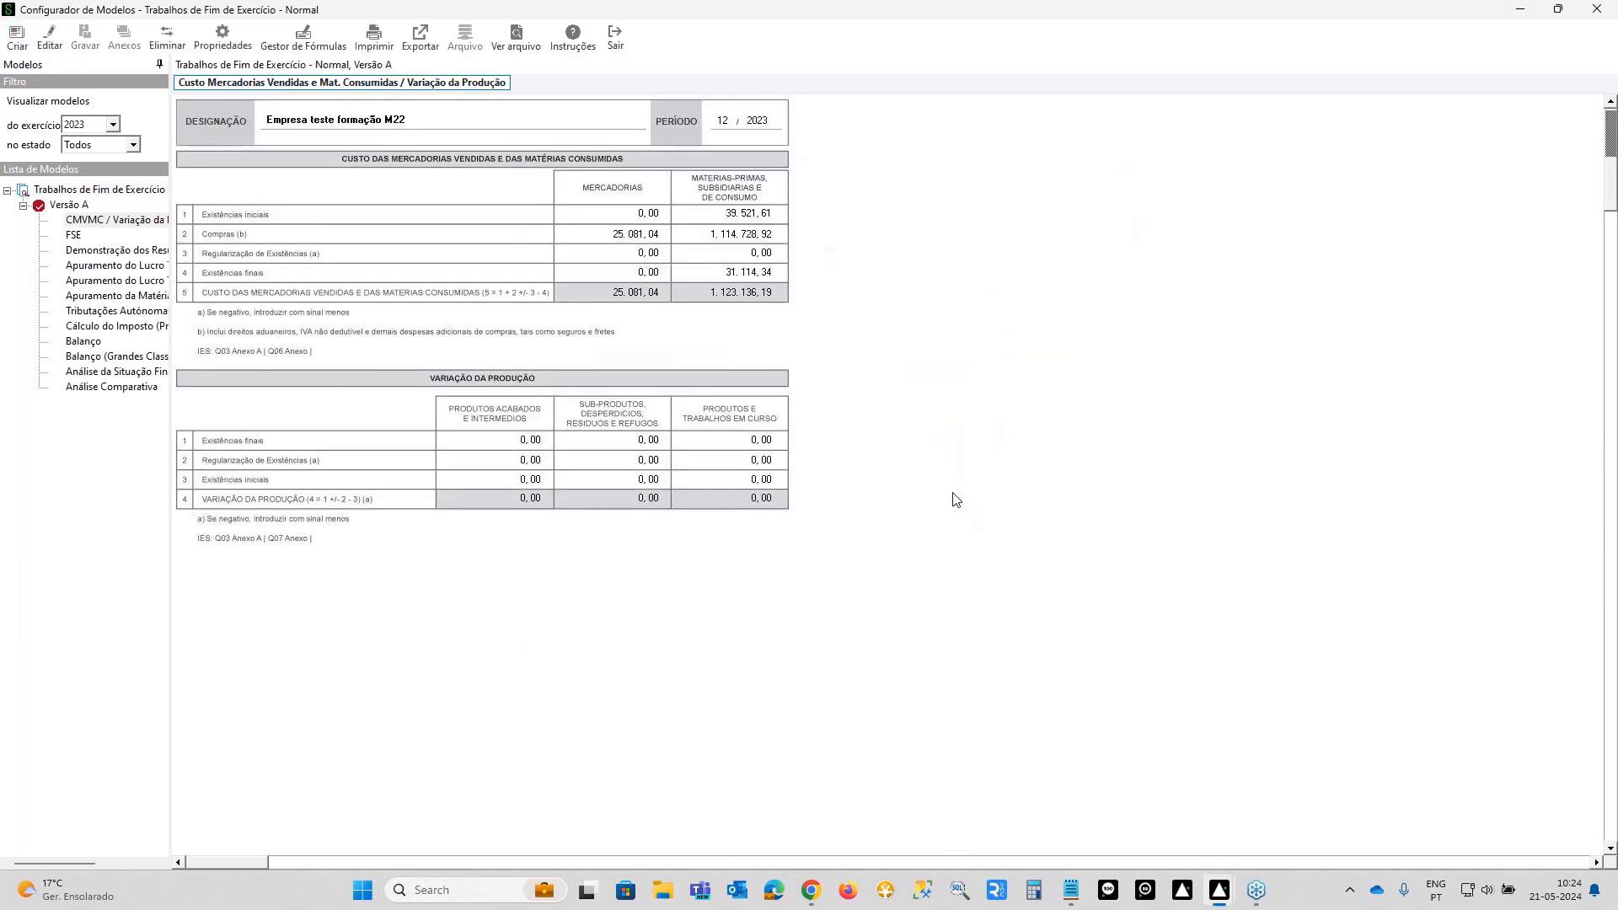
- Check the formula of the Compras field for Mercadorias on the CMVMC / Variação da Produção page, saving the page when leaving it
click(66, 238)
click(84, 220)
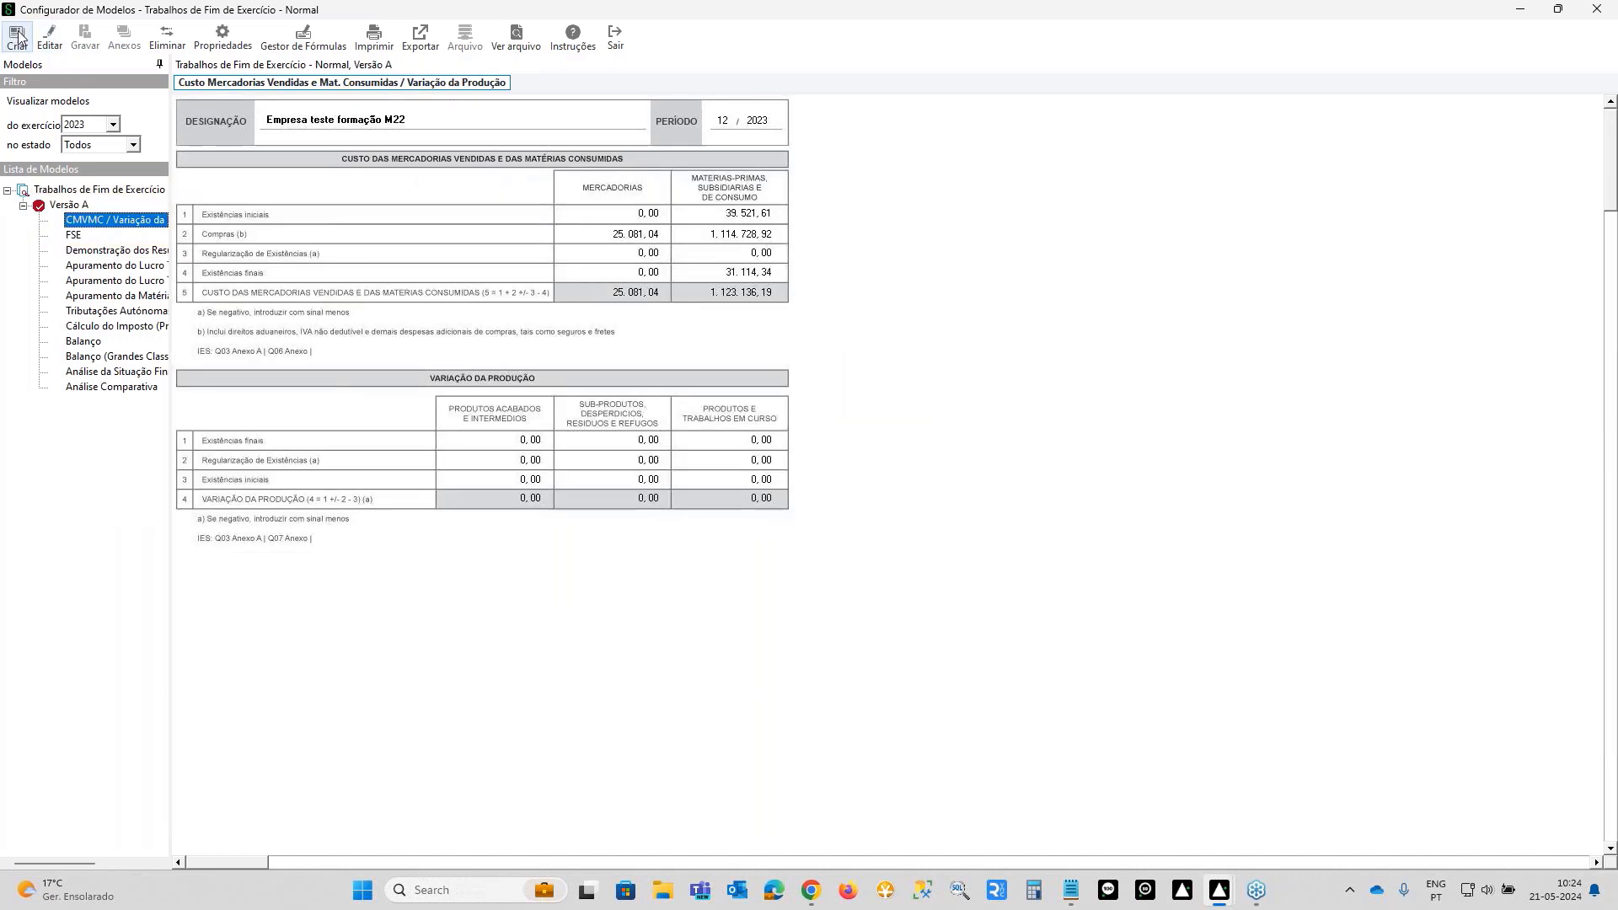
click(49, 38)
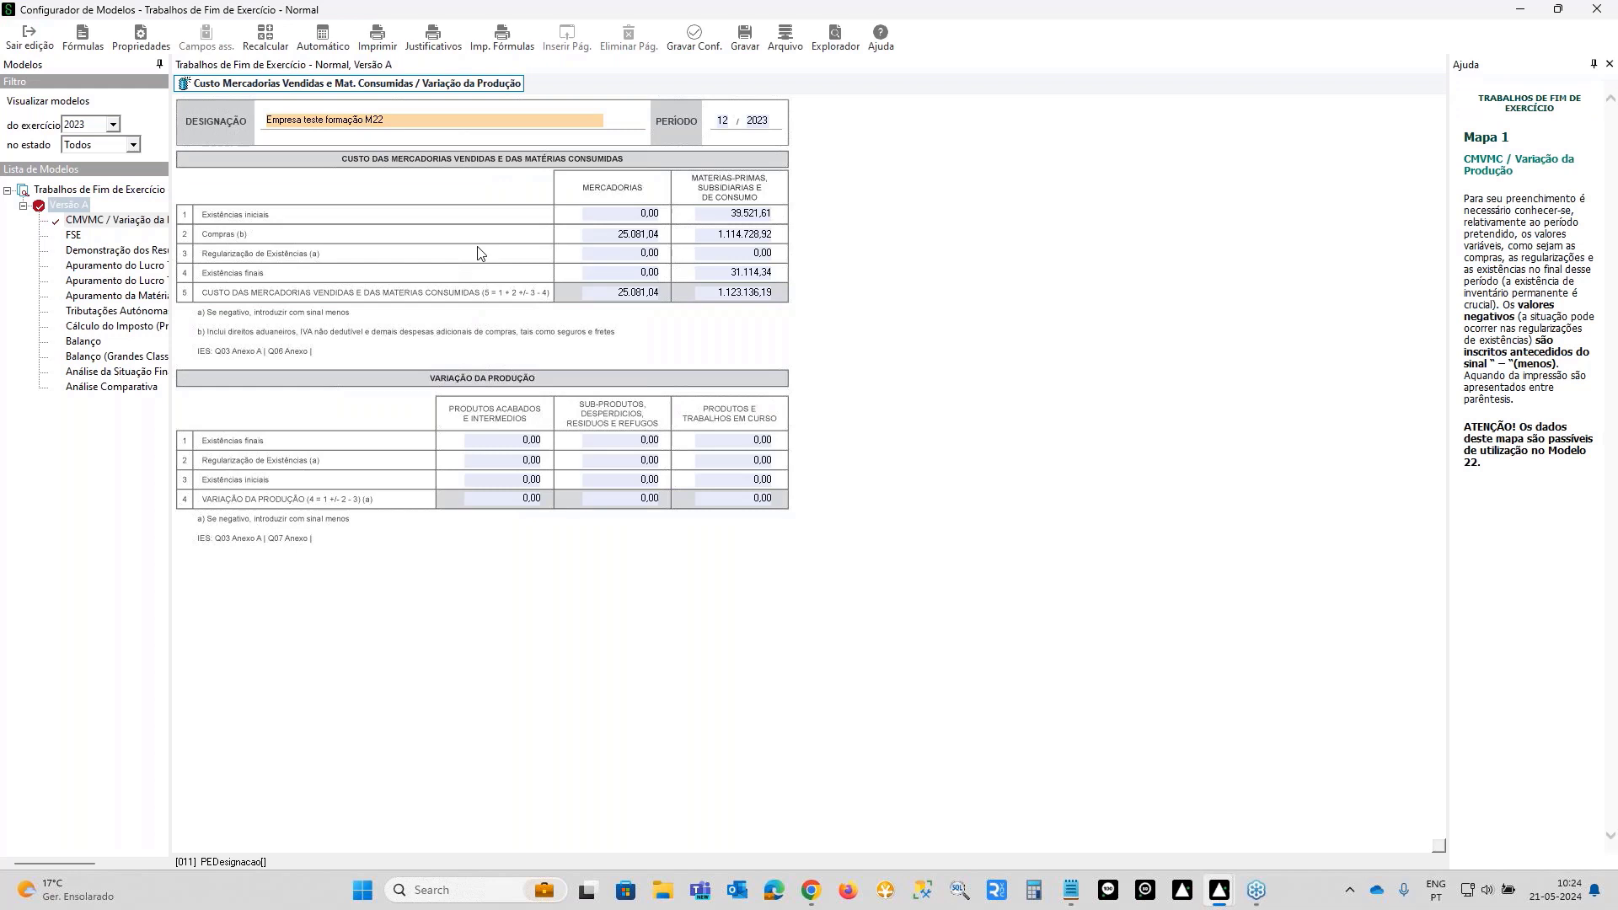
click(649, 234)
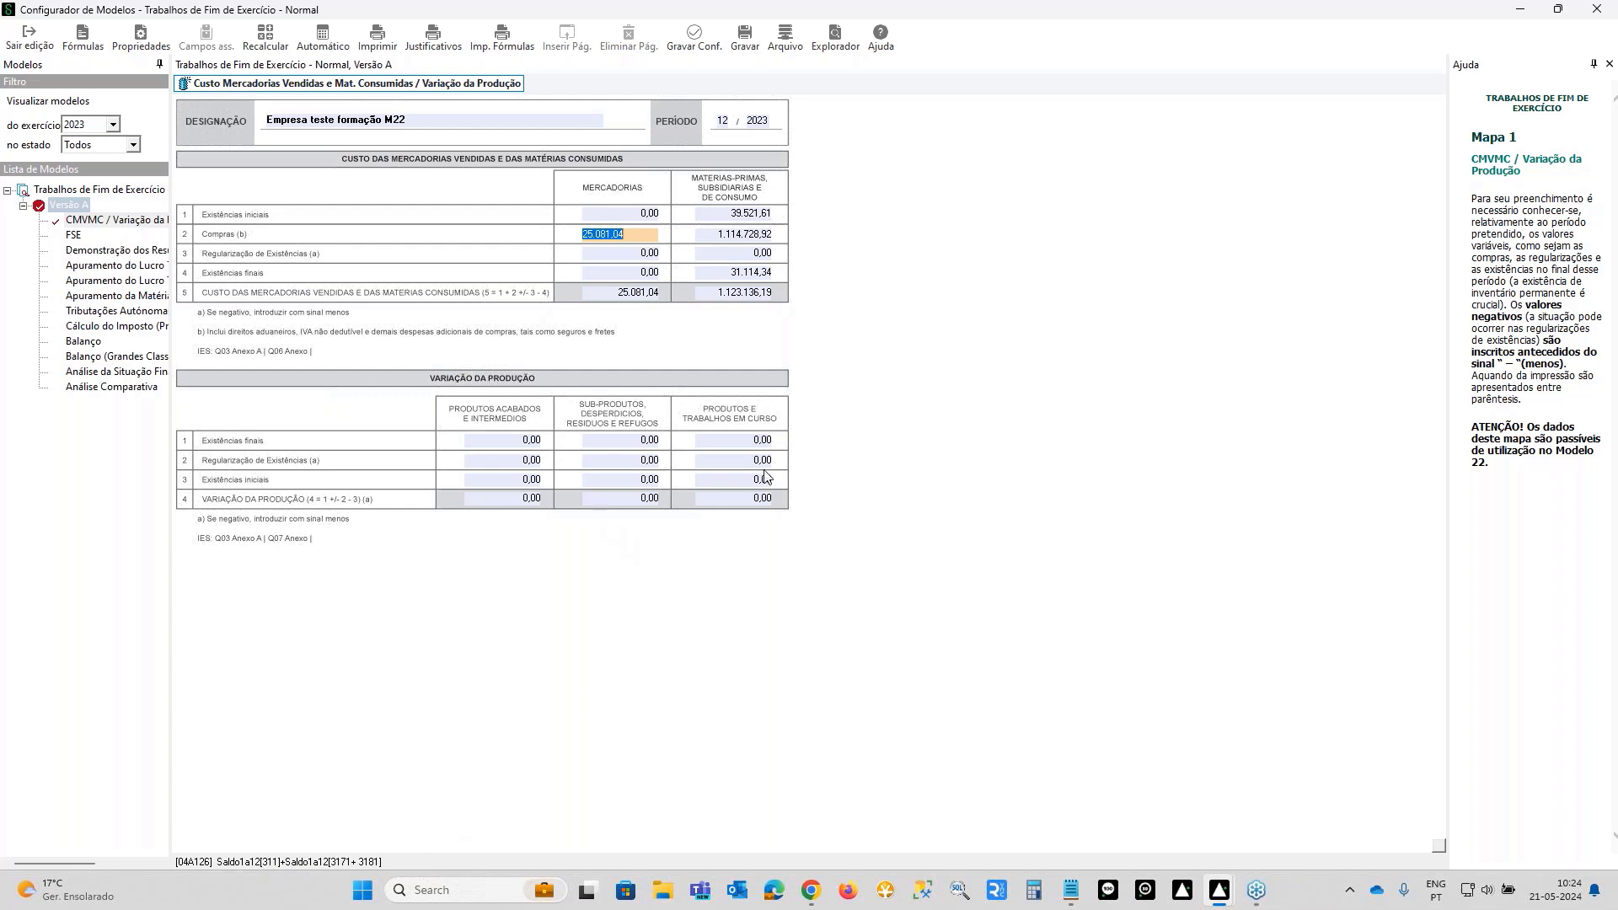
click(76, 251)
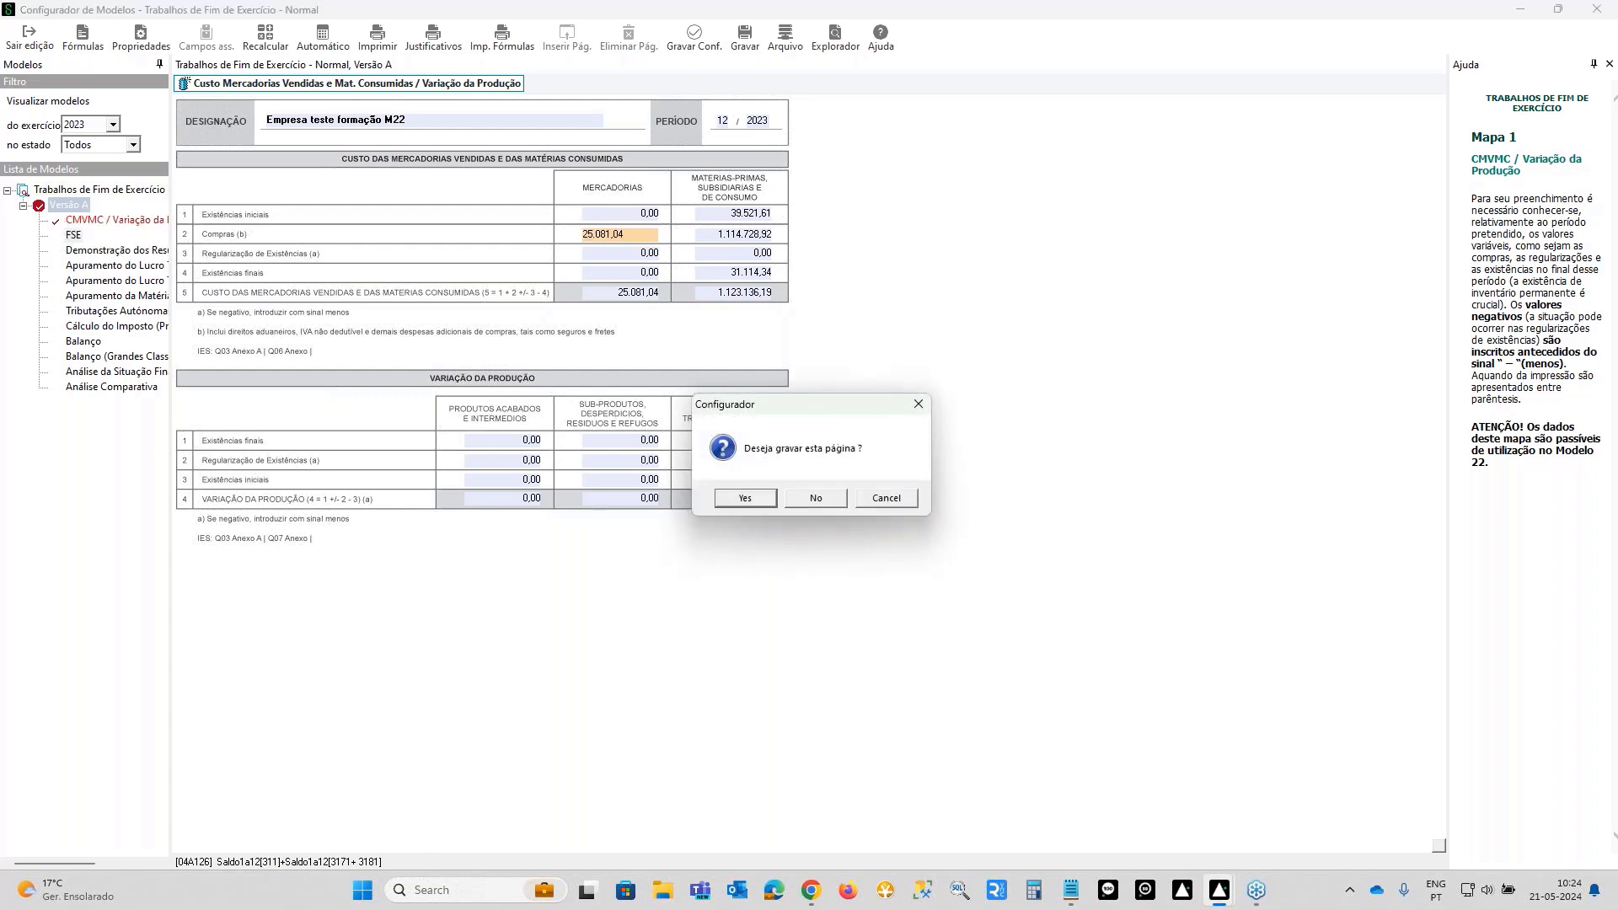
click(745, 499)
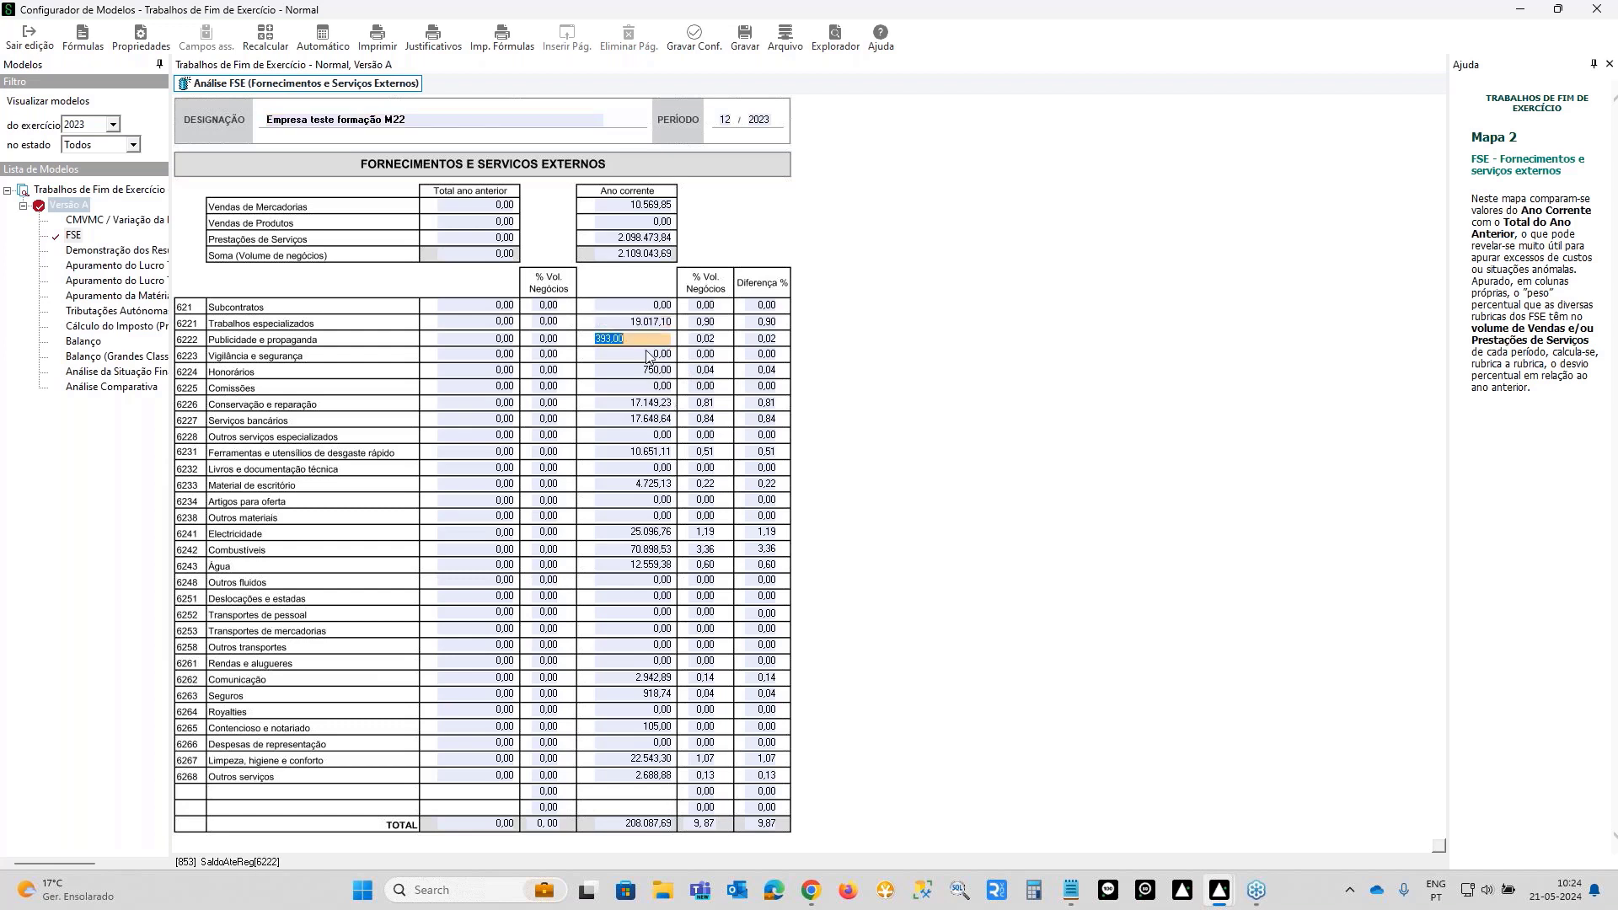
- Check the current-year formulas for accounts 6223 and 6225 on the FSE page, saving the page when leaving editing
key(Tab)
key(Tab)
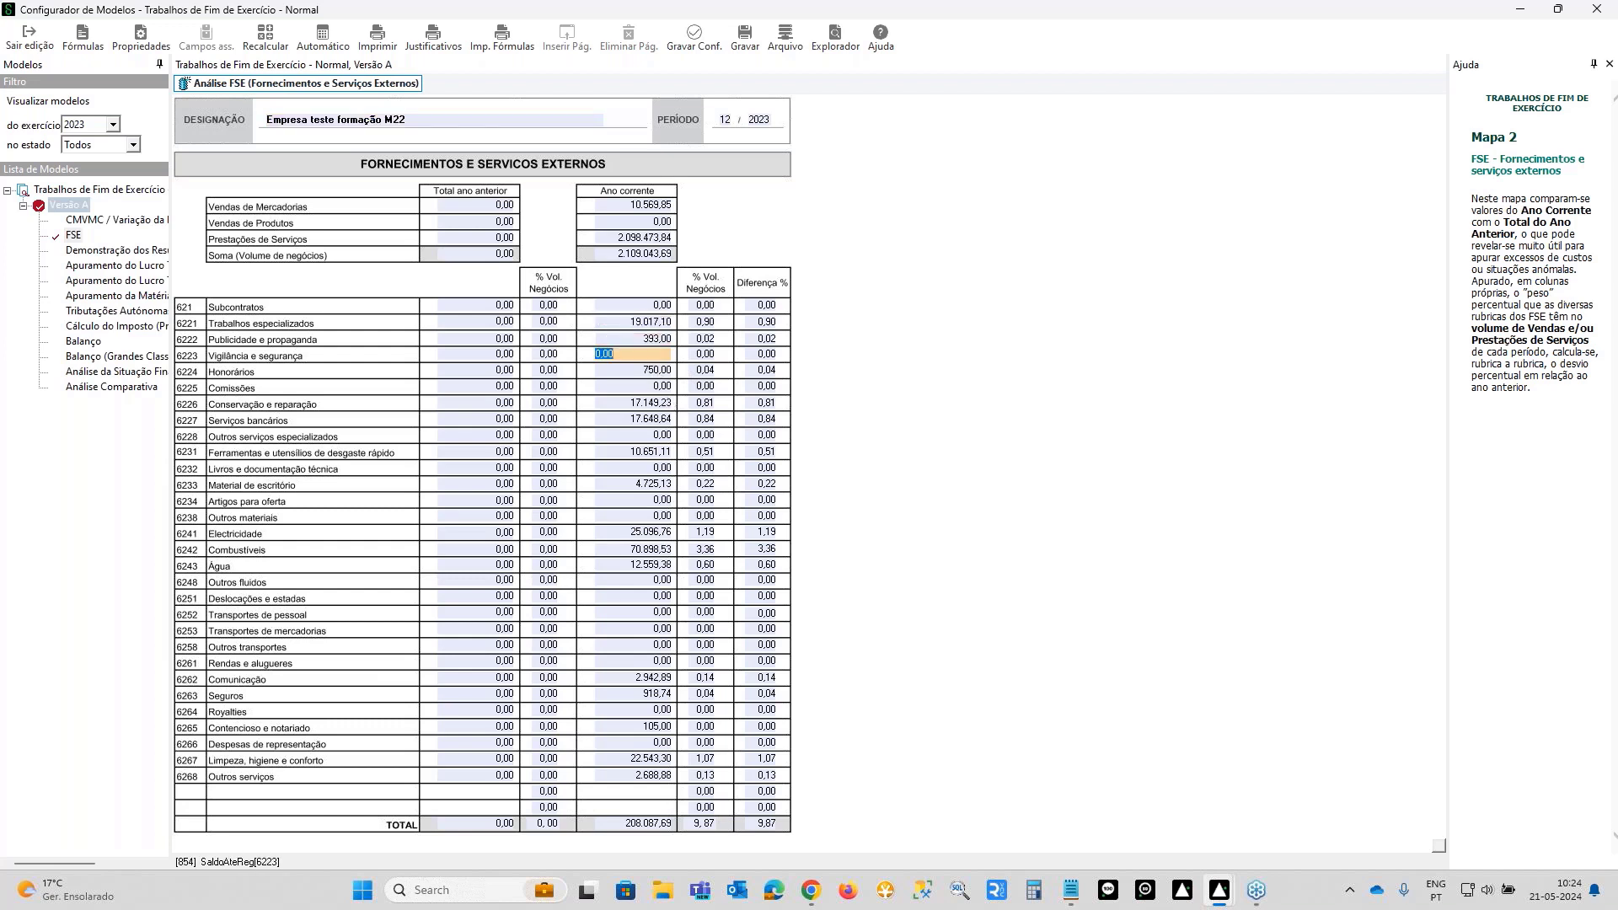
click(660, 388)
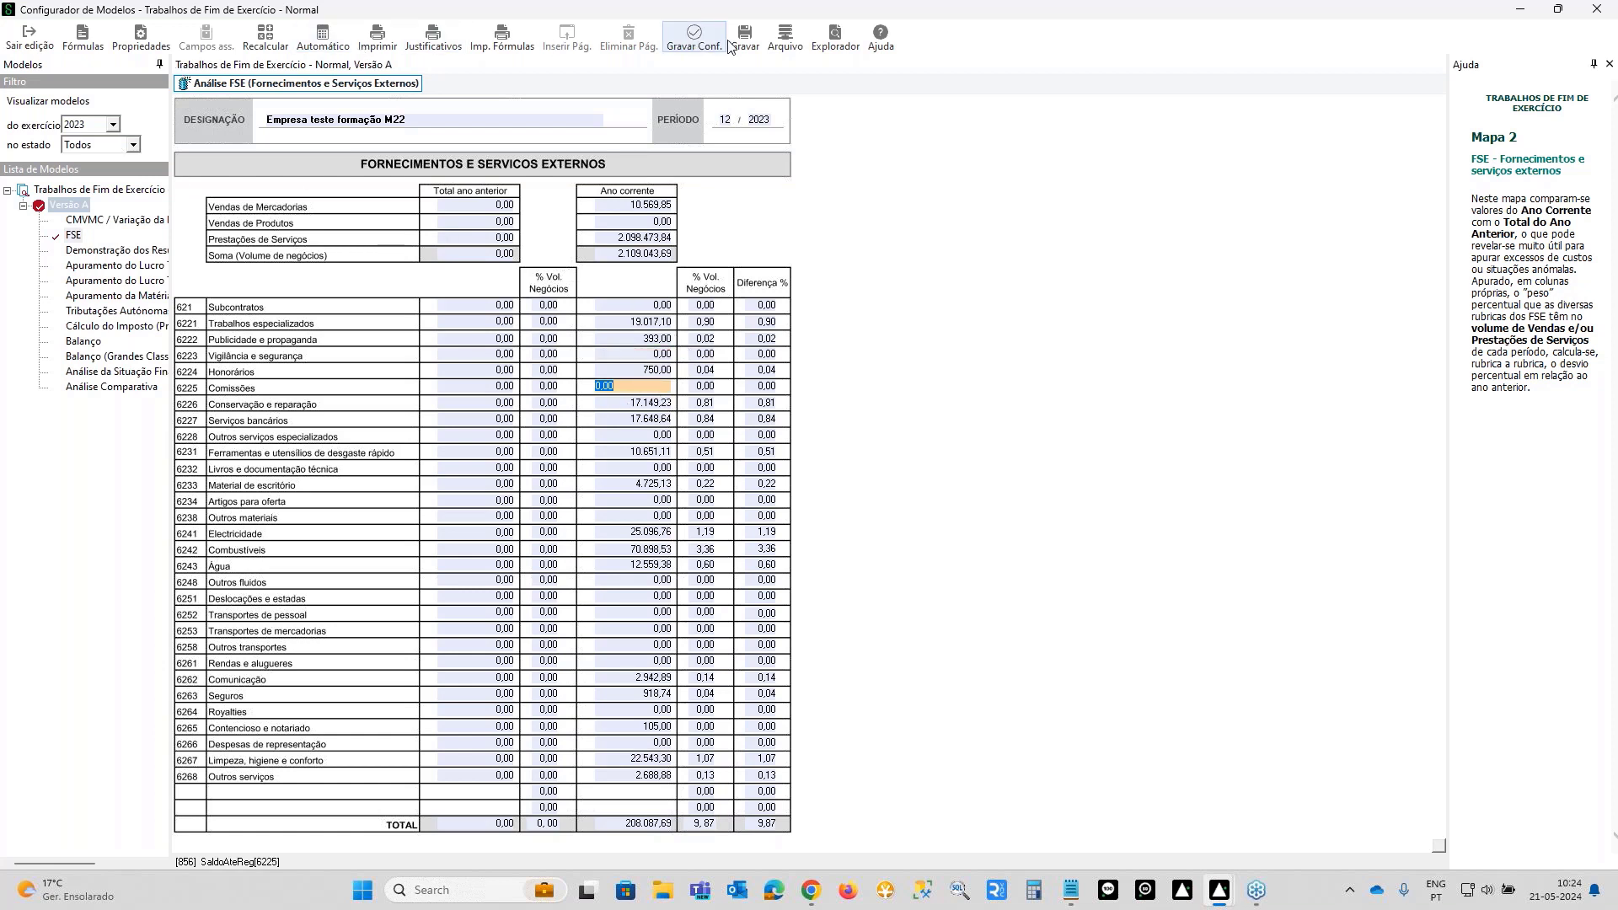
click(28, 38)
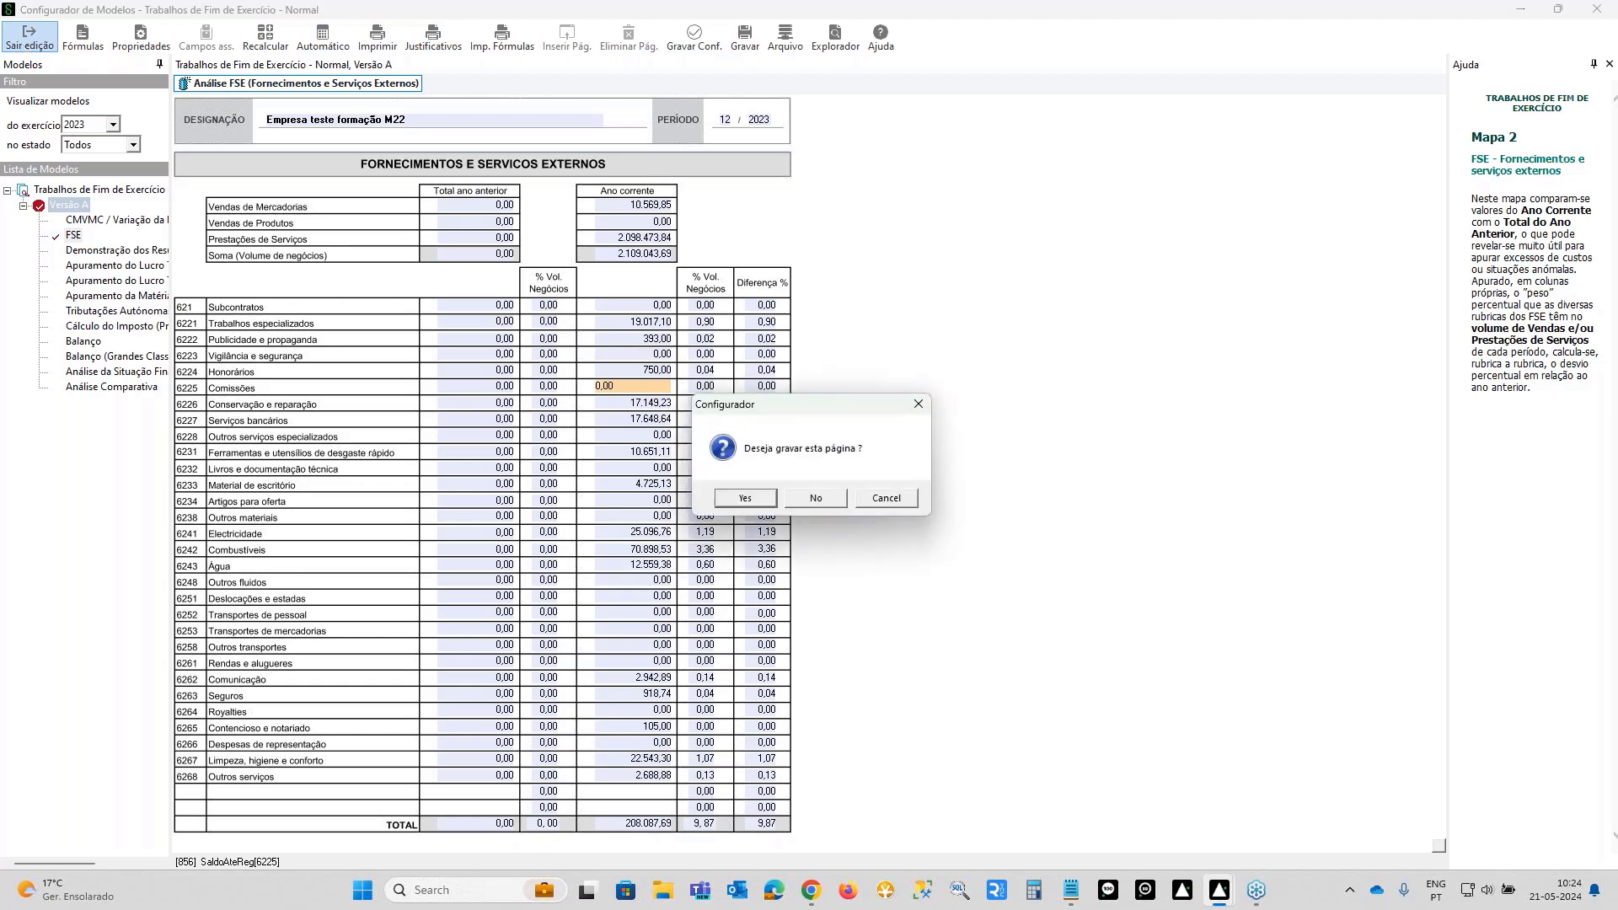
click(747, 498)
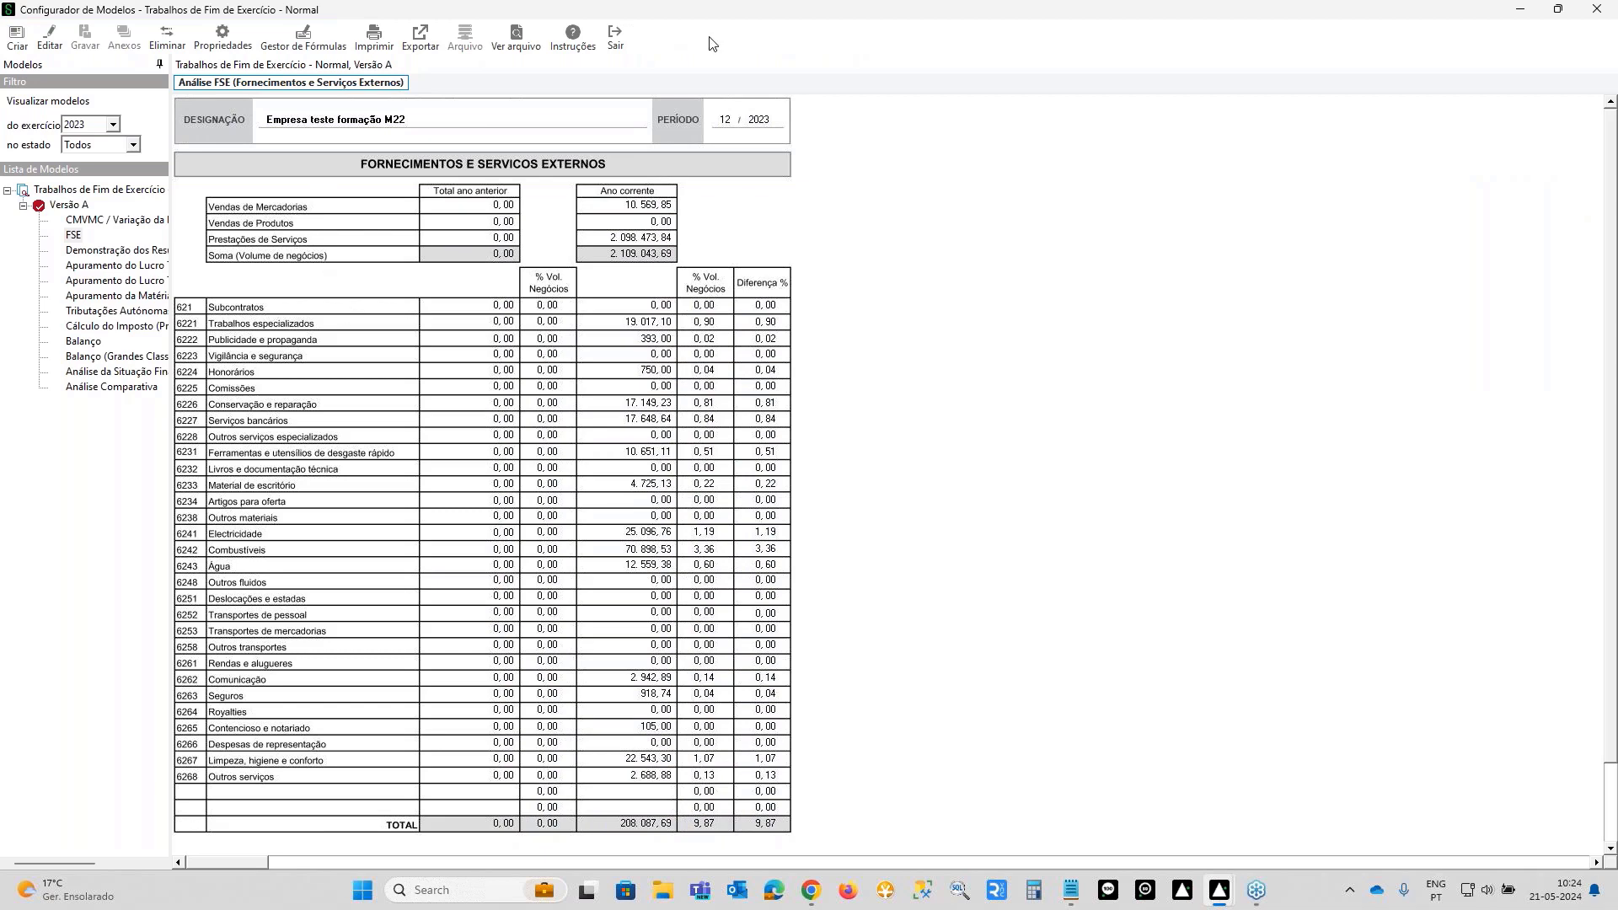
- Create another 2023 IRC Modelo 22 declaration with TFE V25 as the data source and TFE version 2023/A
click(615, 38)
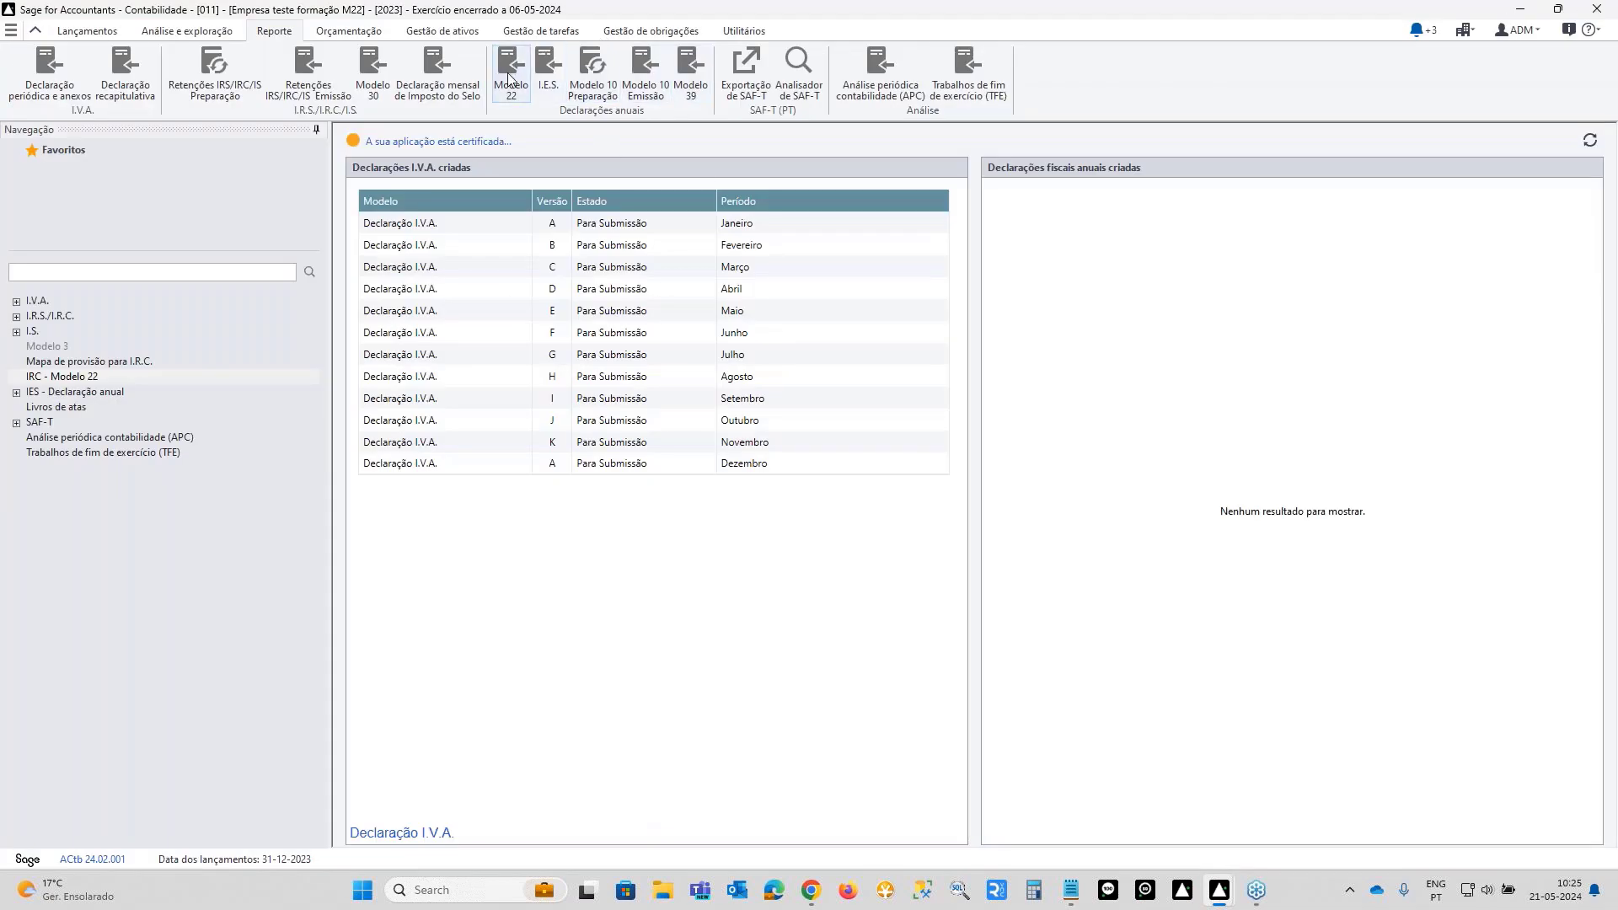
click(511, 80)
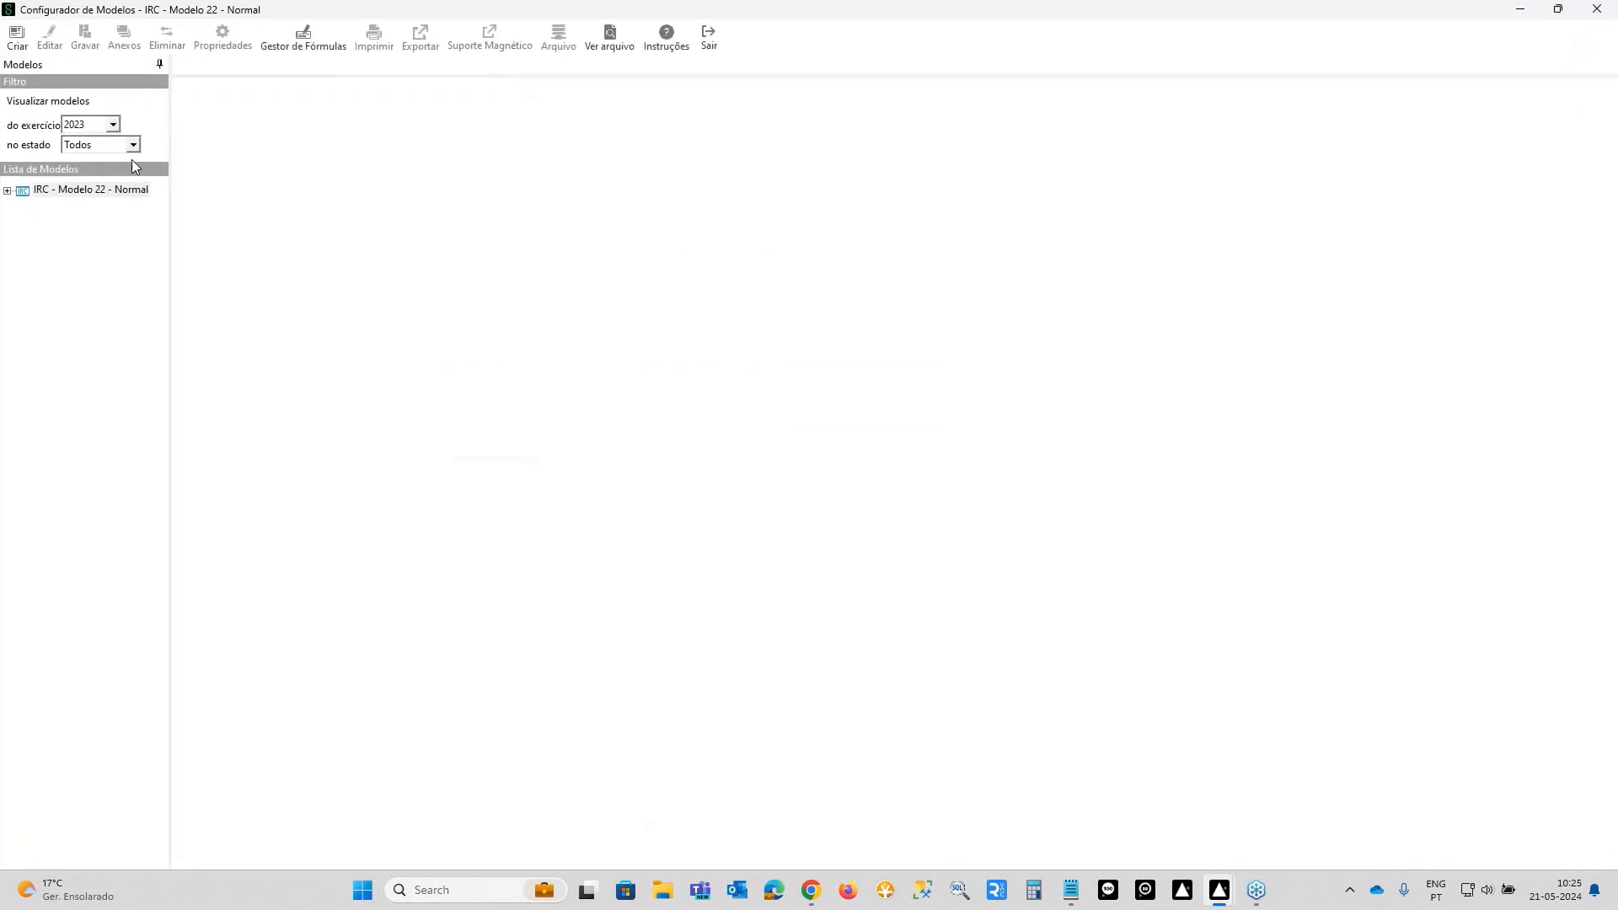
click(16, 38)
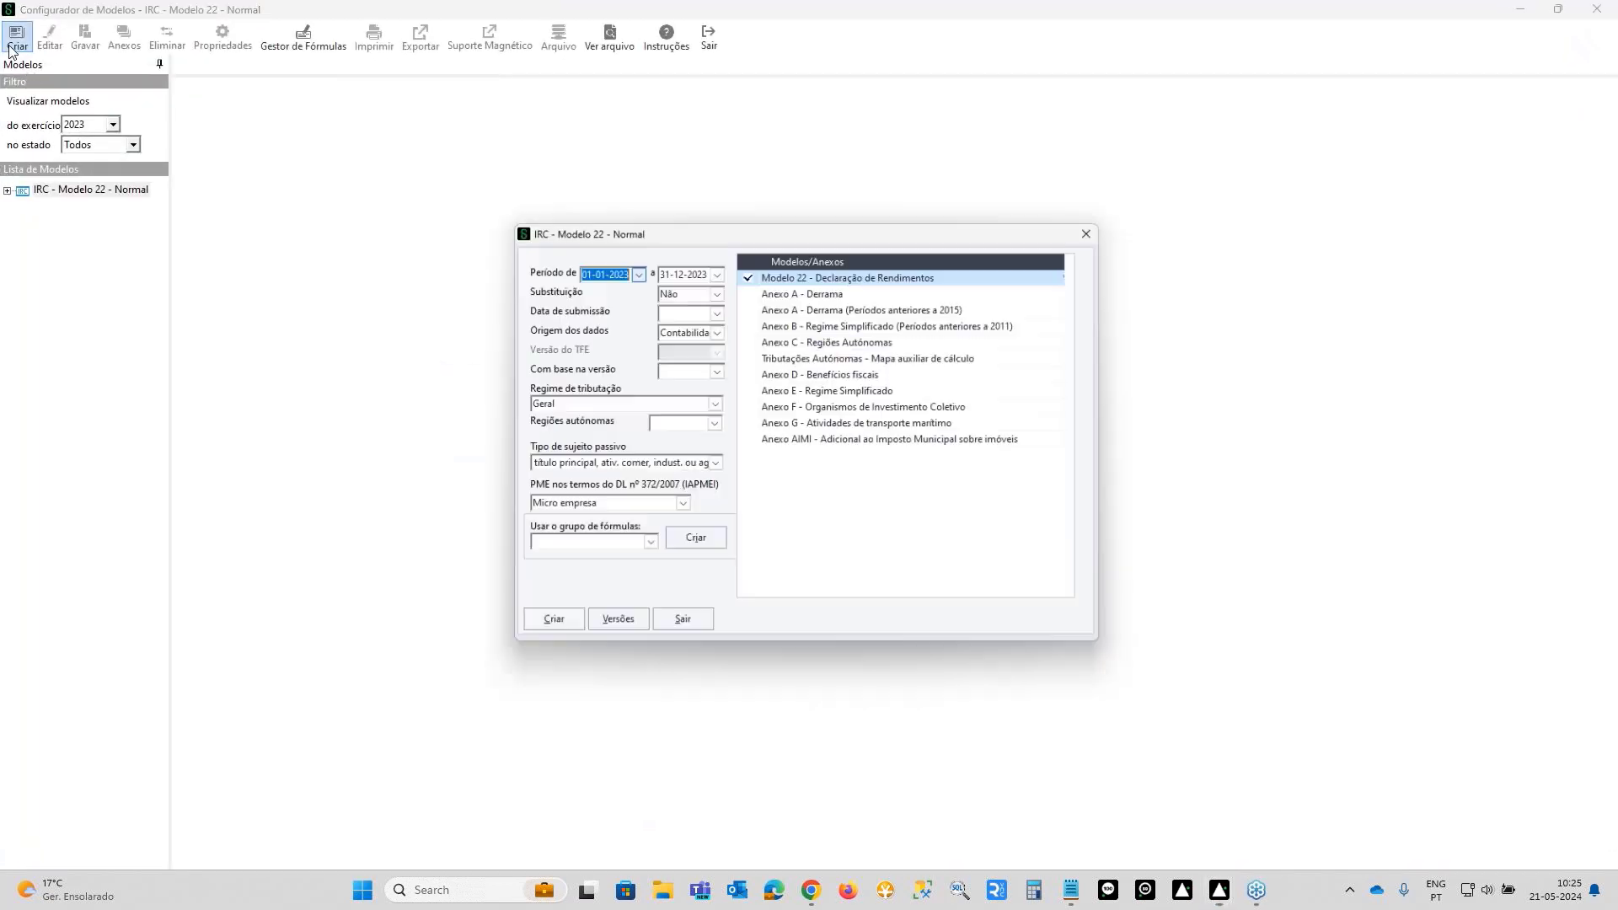
click(714, 331)
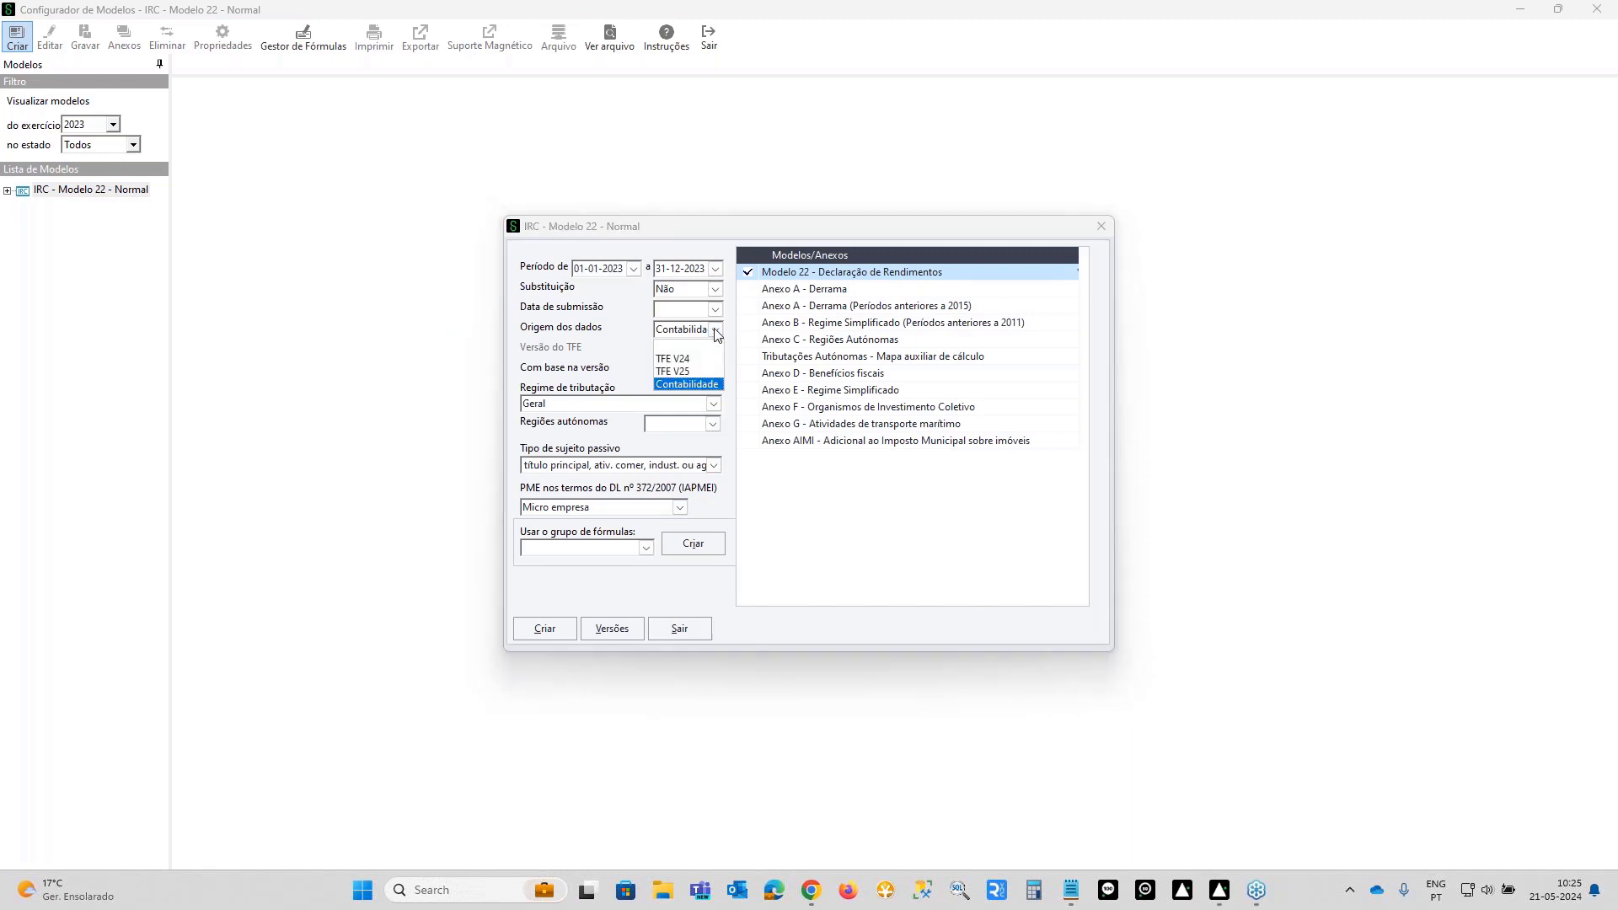
click(681, 371)
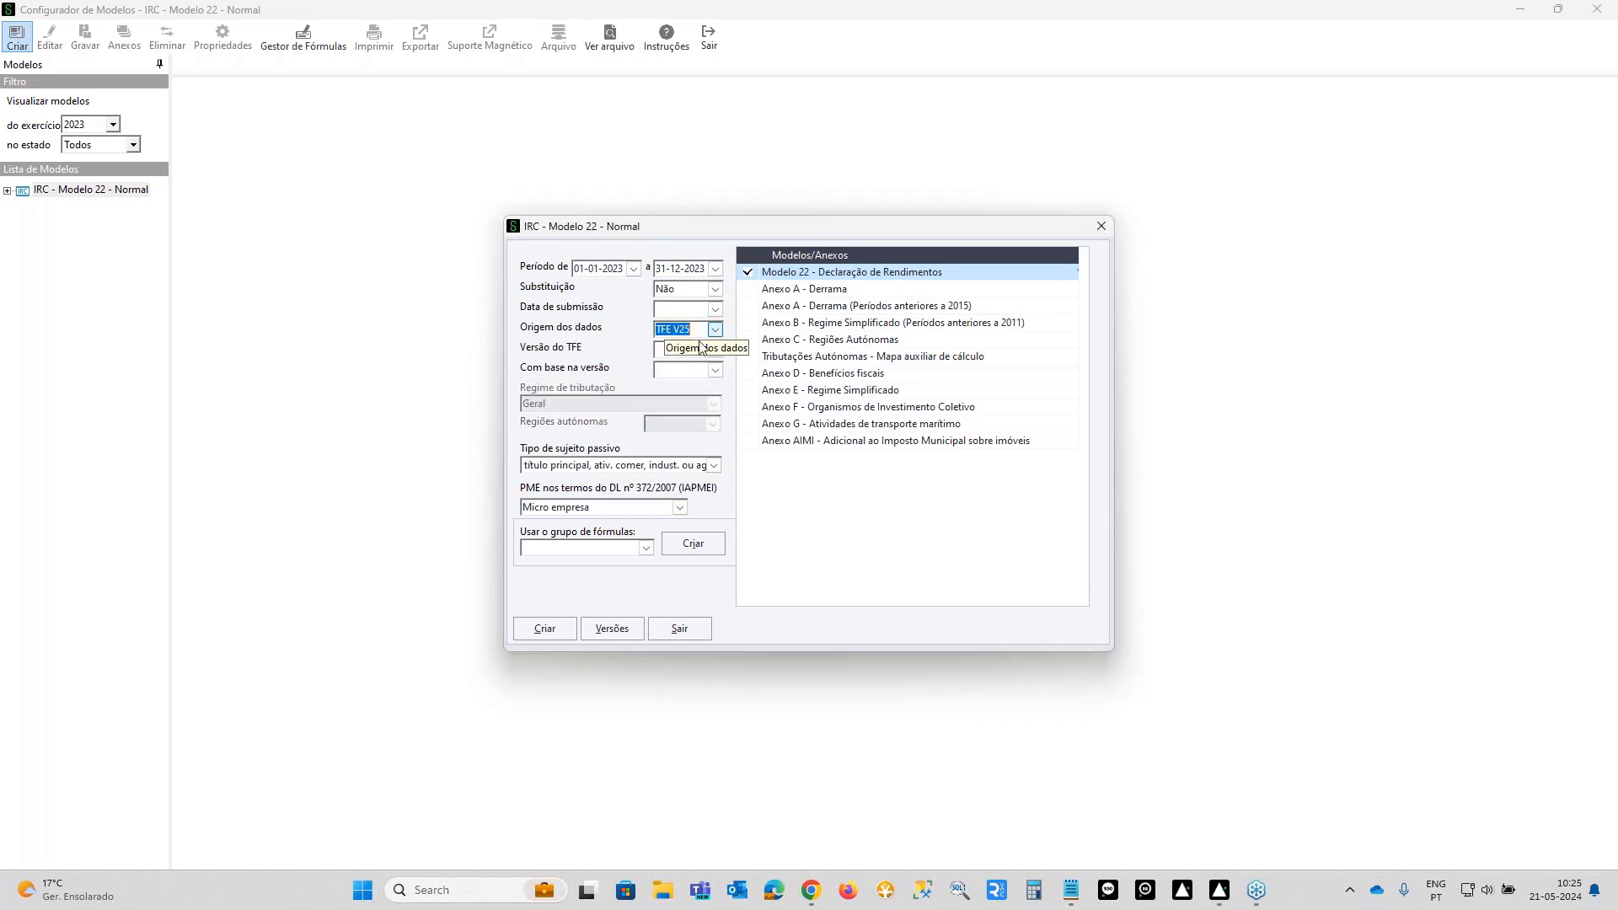
click(716, 353)
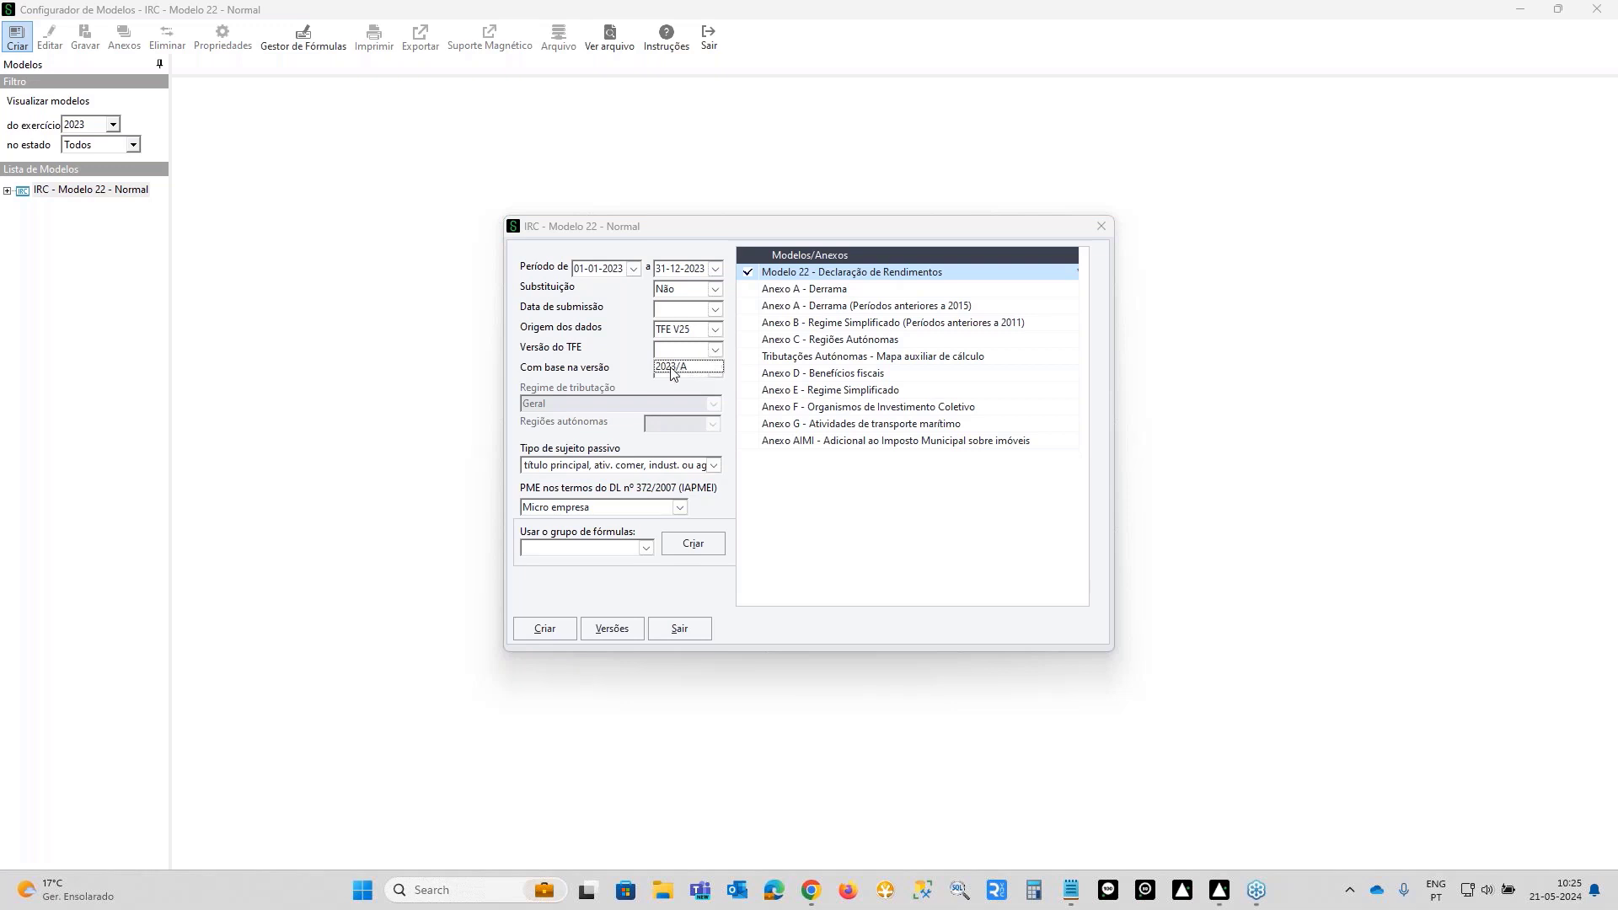
click(710, 369)
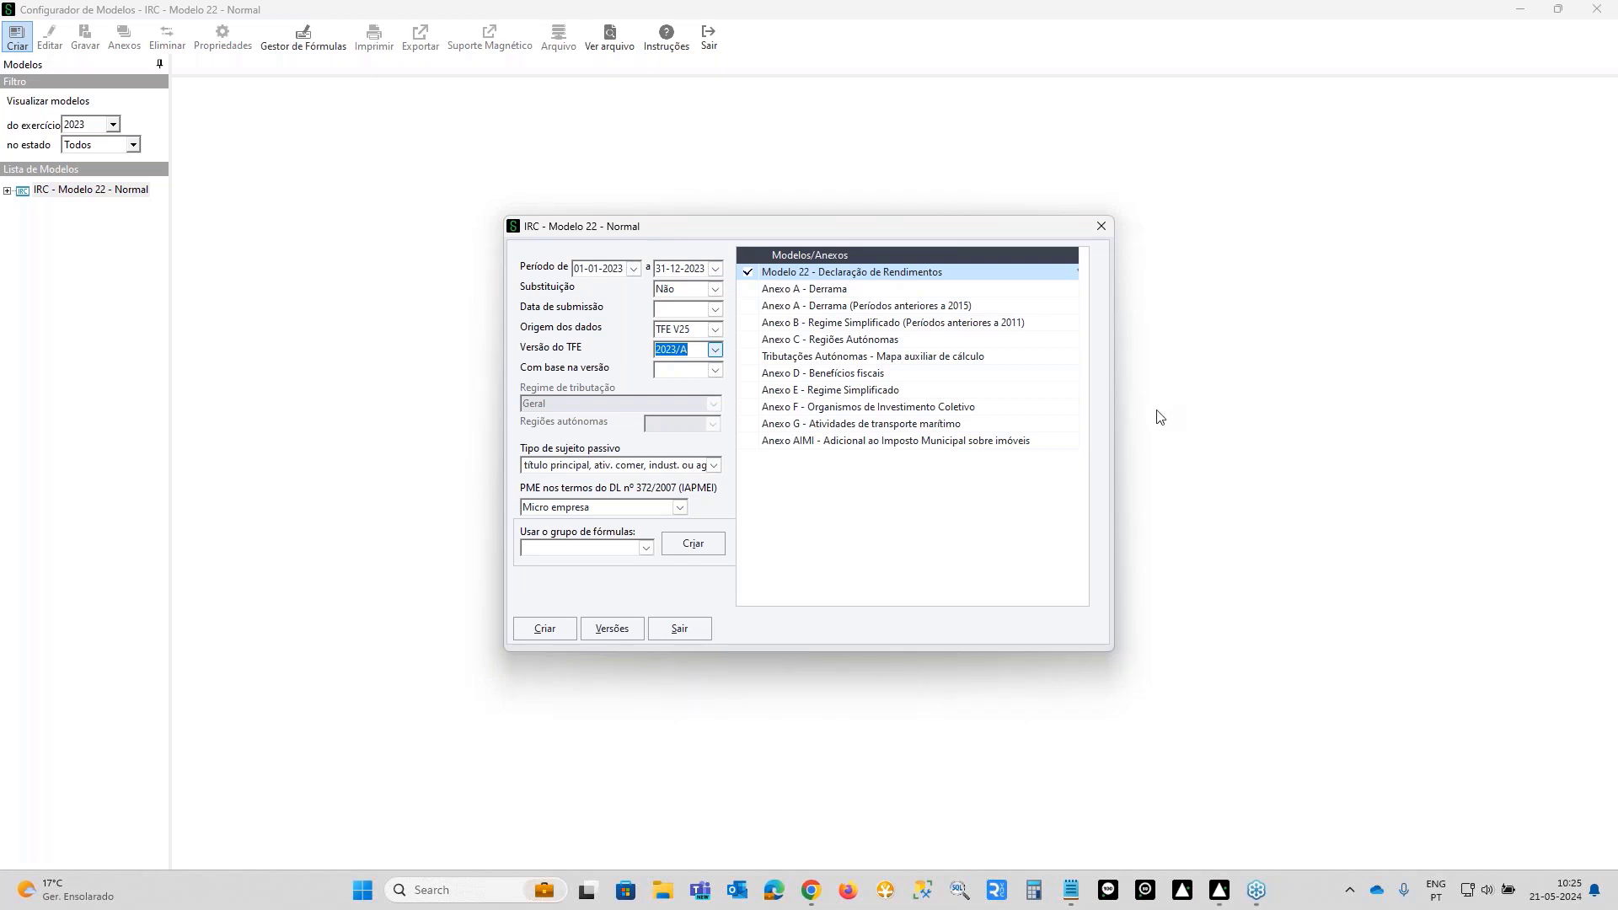
click(552, 630)
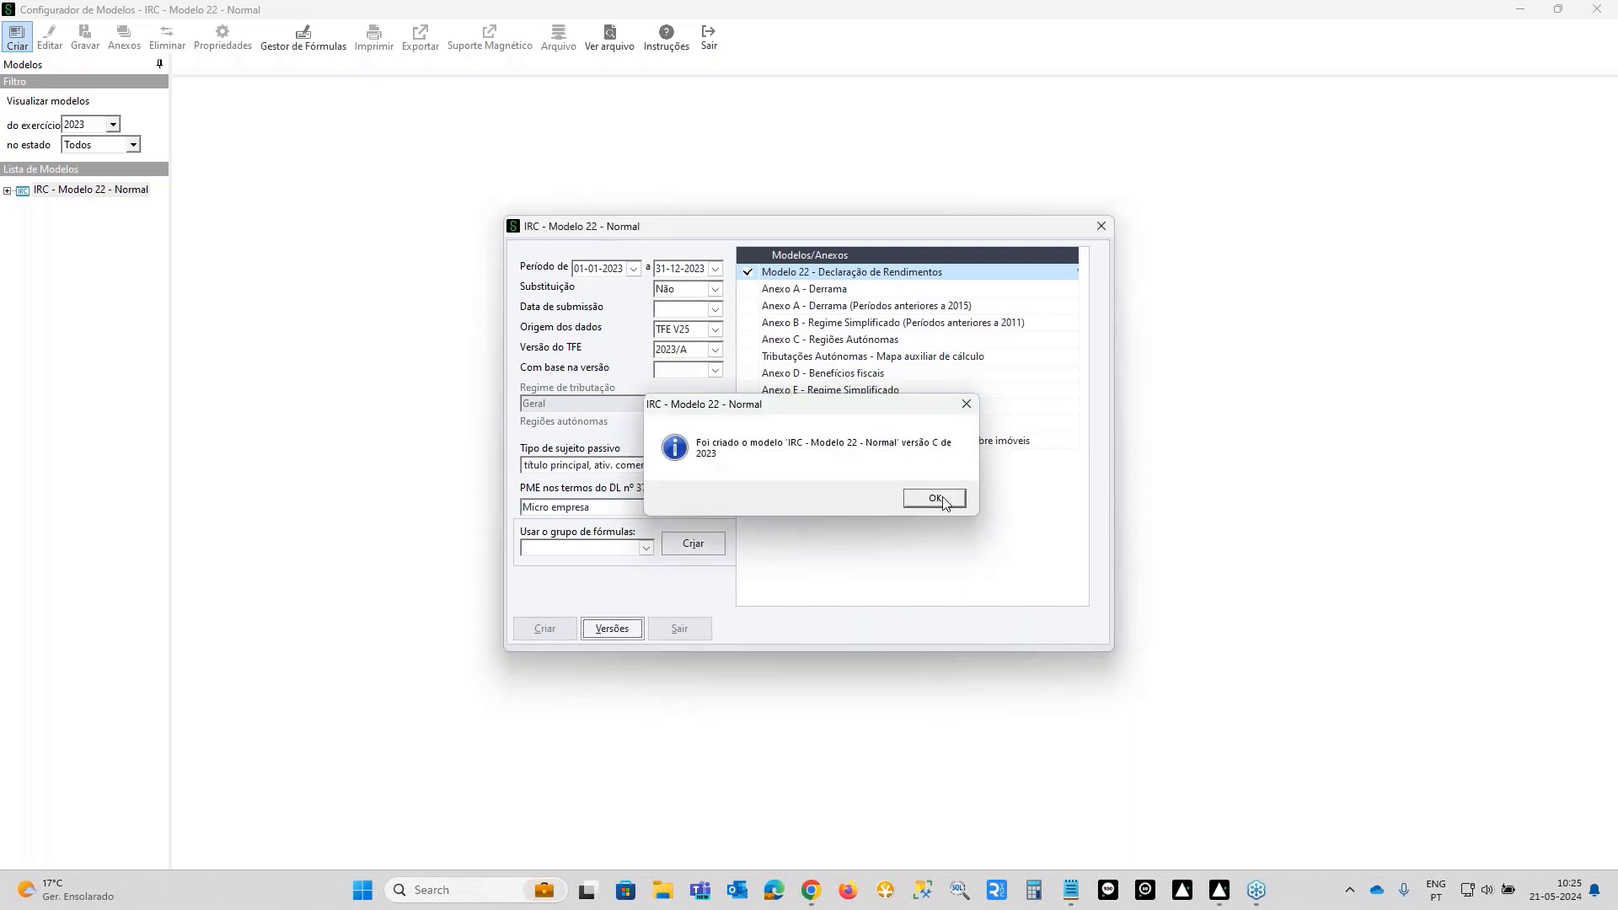
click(933, 499)
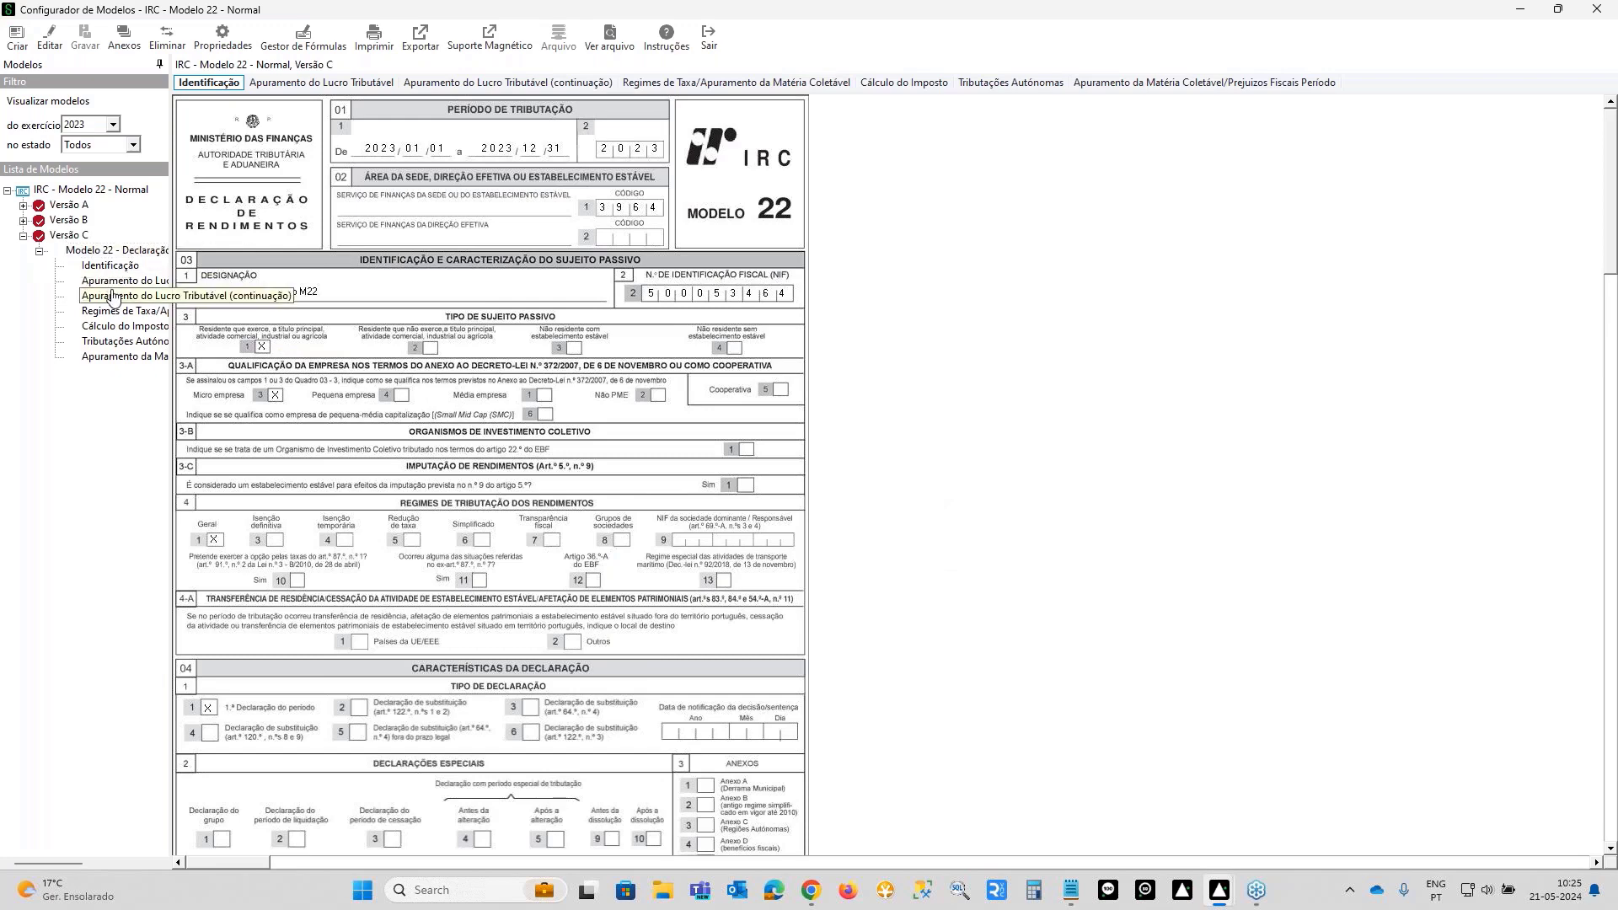
- Open Versão C's Apuramento do Lucro Tributável page for editing and check the formulas of fields 701, 708 and 724
click(119, 295)
click(119, 283)
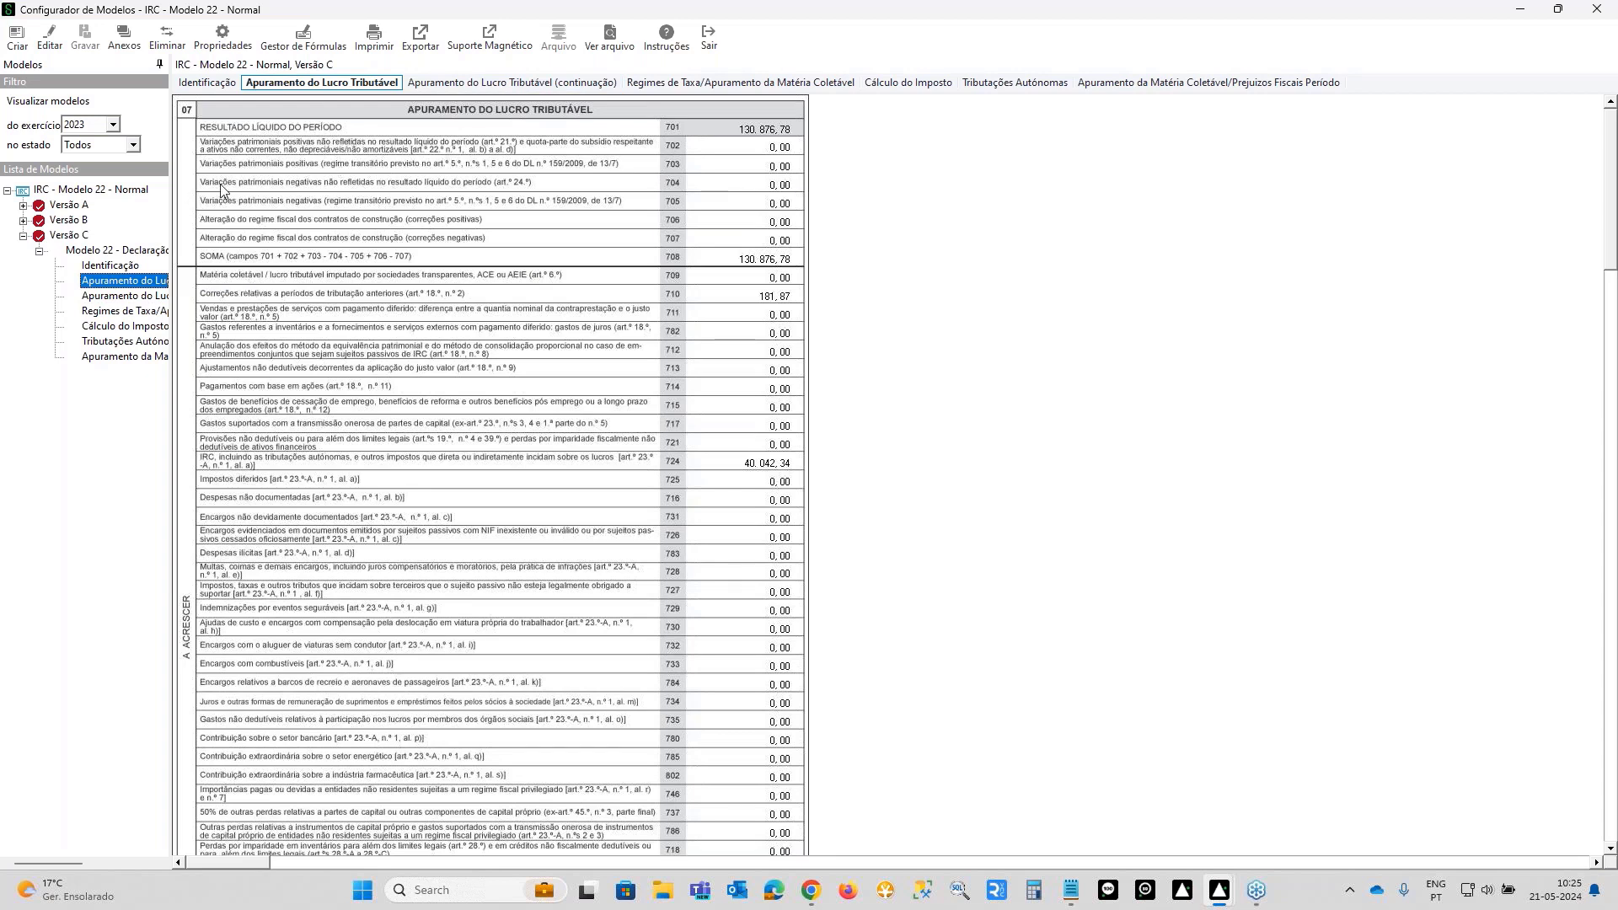
click(47, 36)
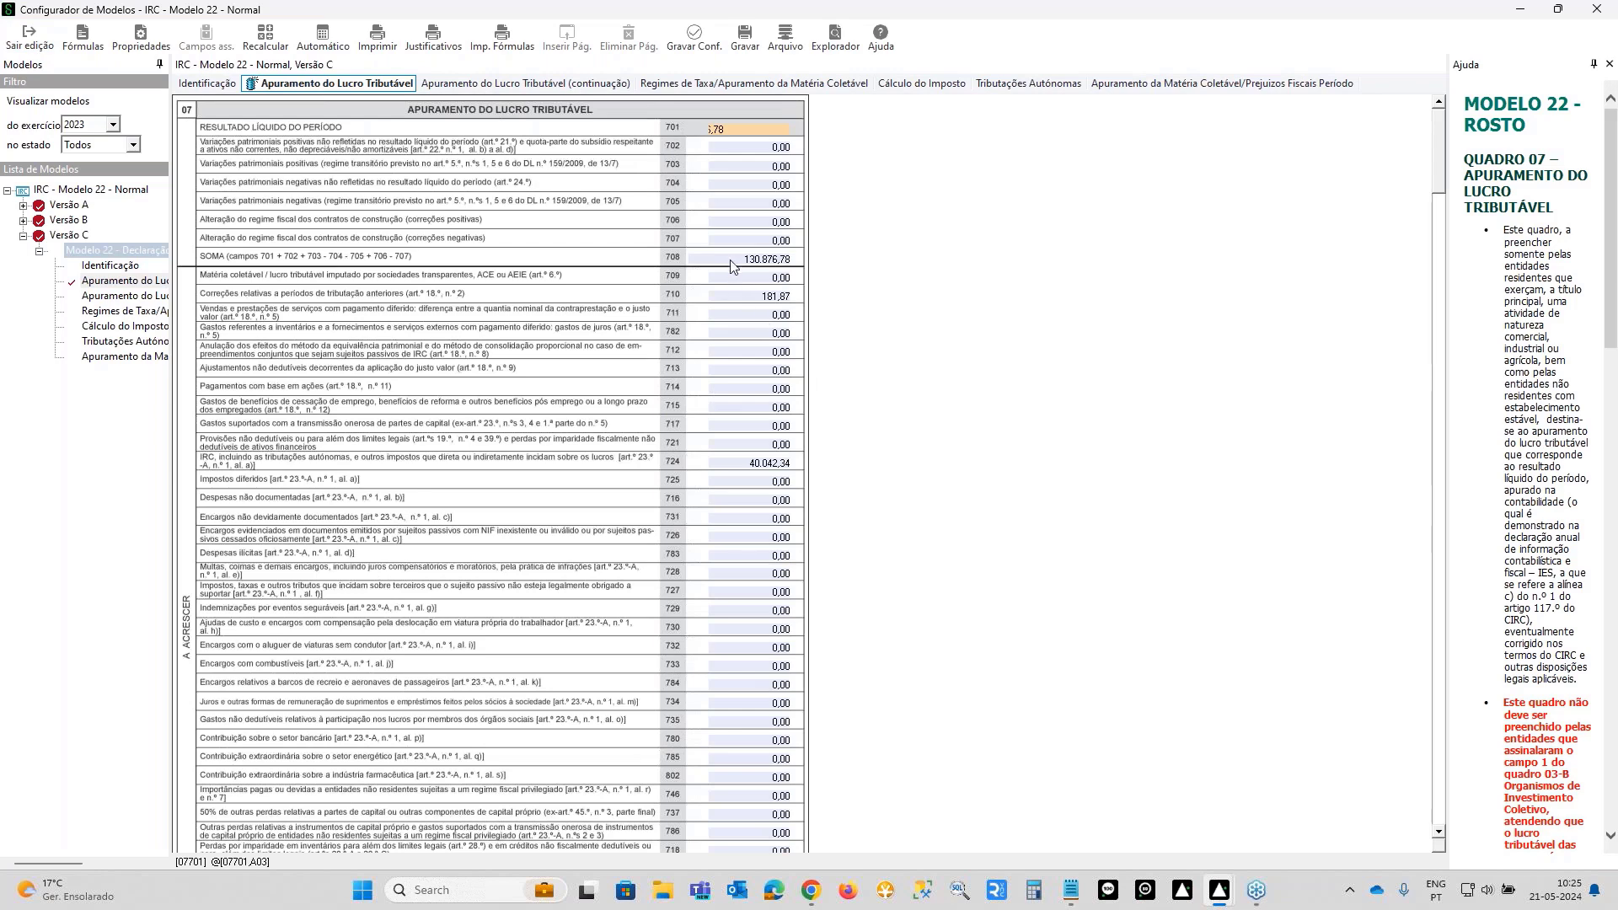
click(731, 261)
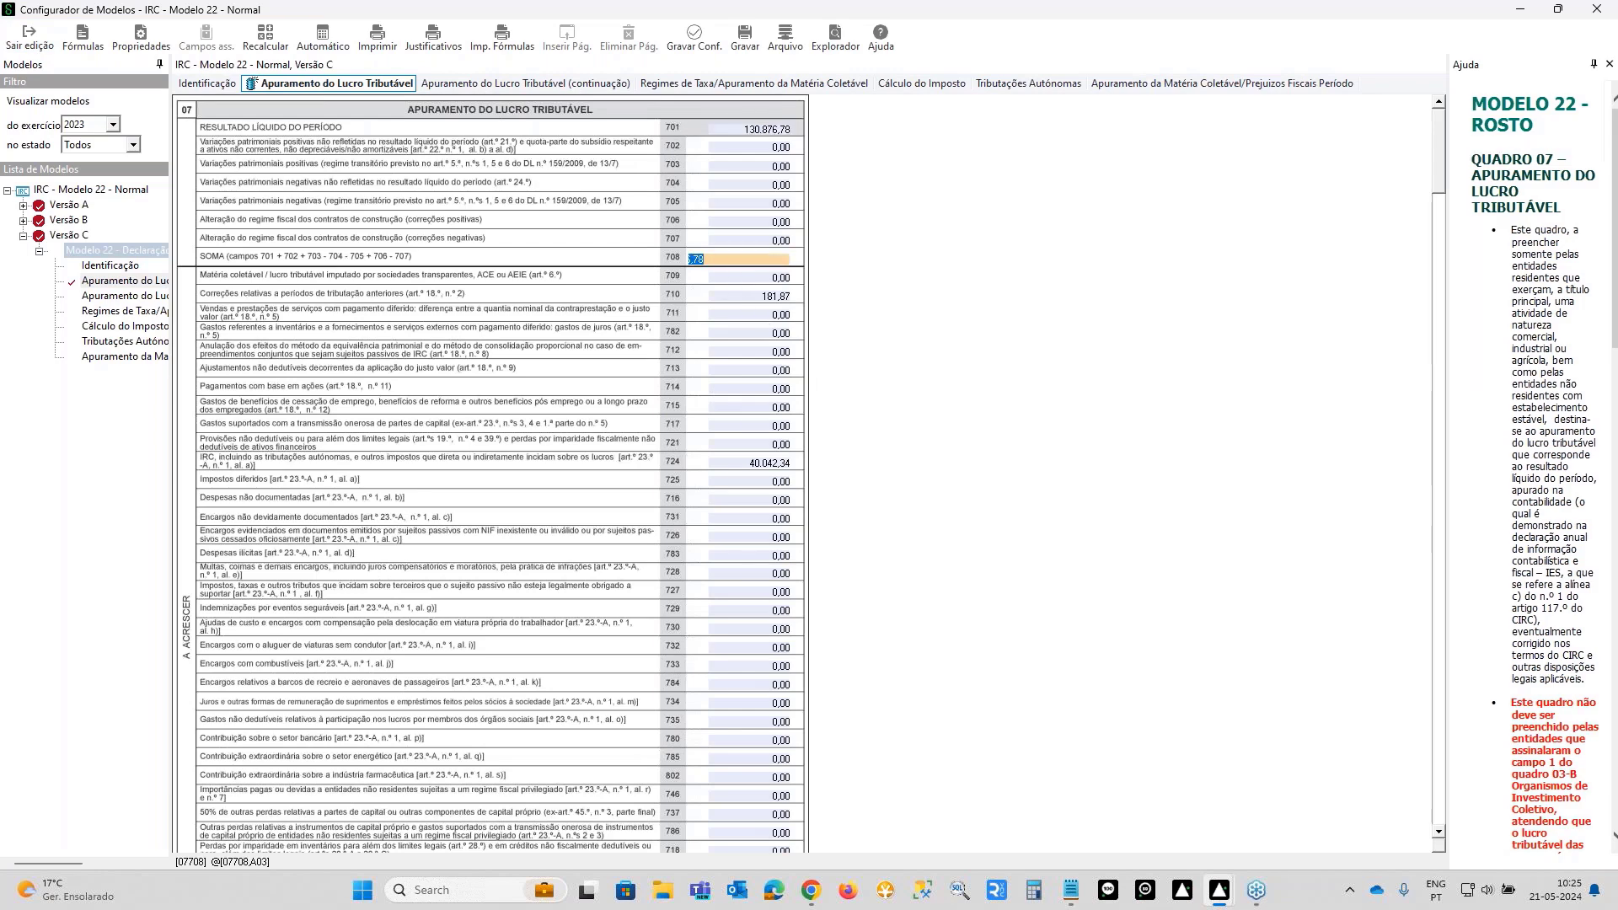
click(728, 129)
click(750, 166)
click(735, 269)
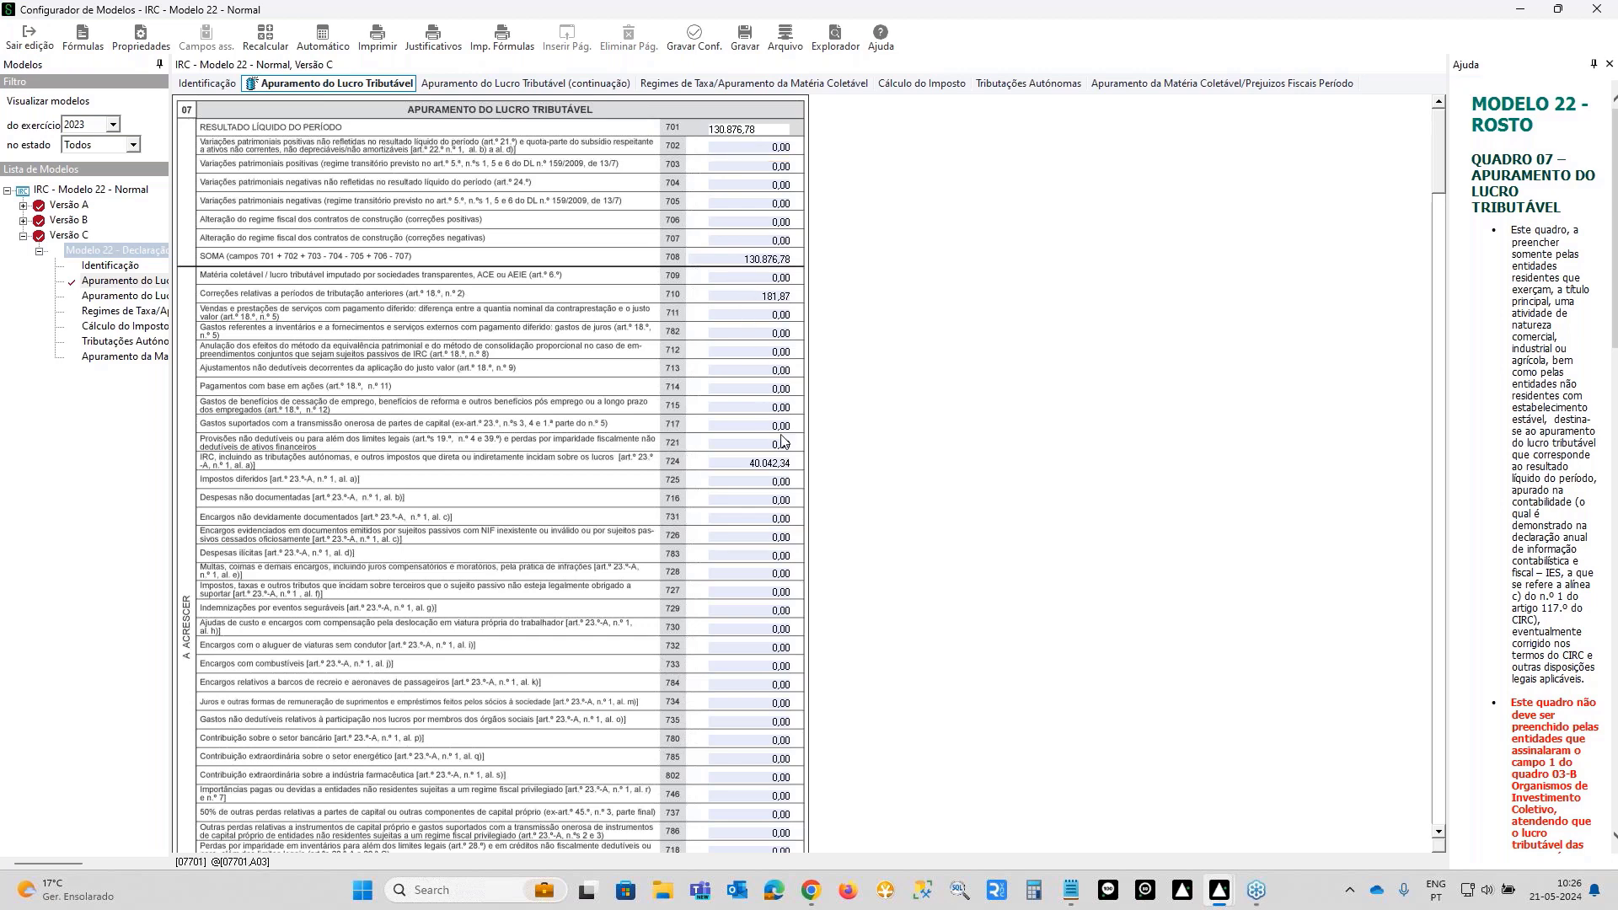
key(shift+Tab)
click(740, 466)
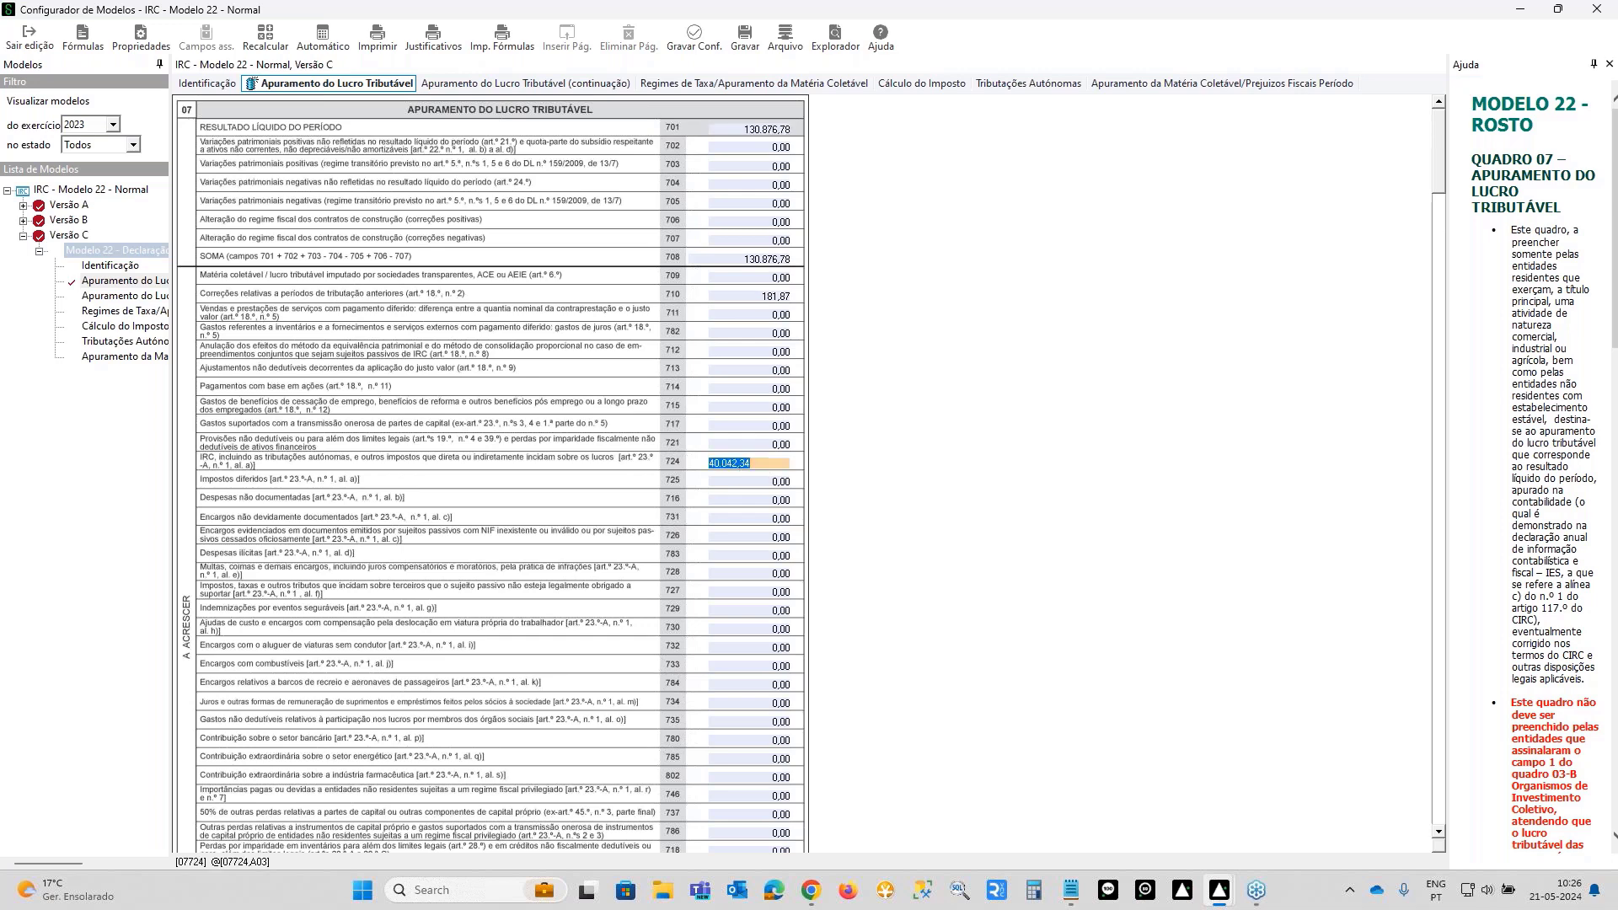
- Check the formulas of the fields from 711 to 717 in Versão C, saving the page when leaving editing
click(761, 319)
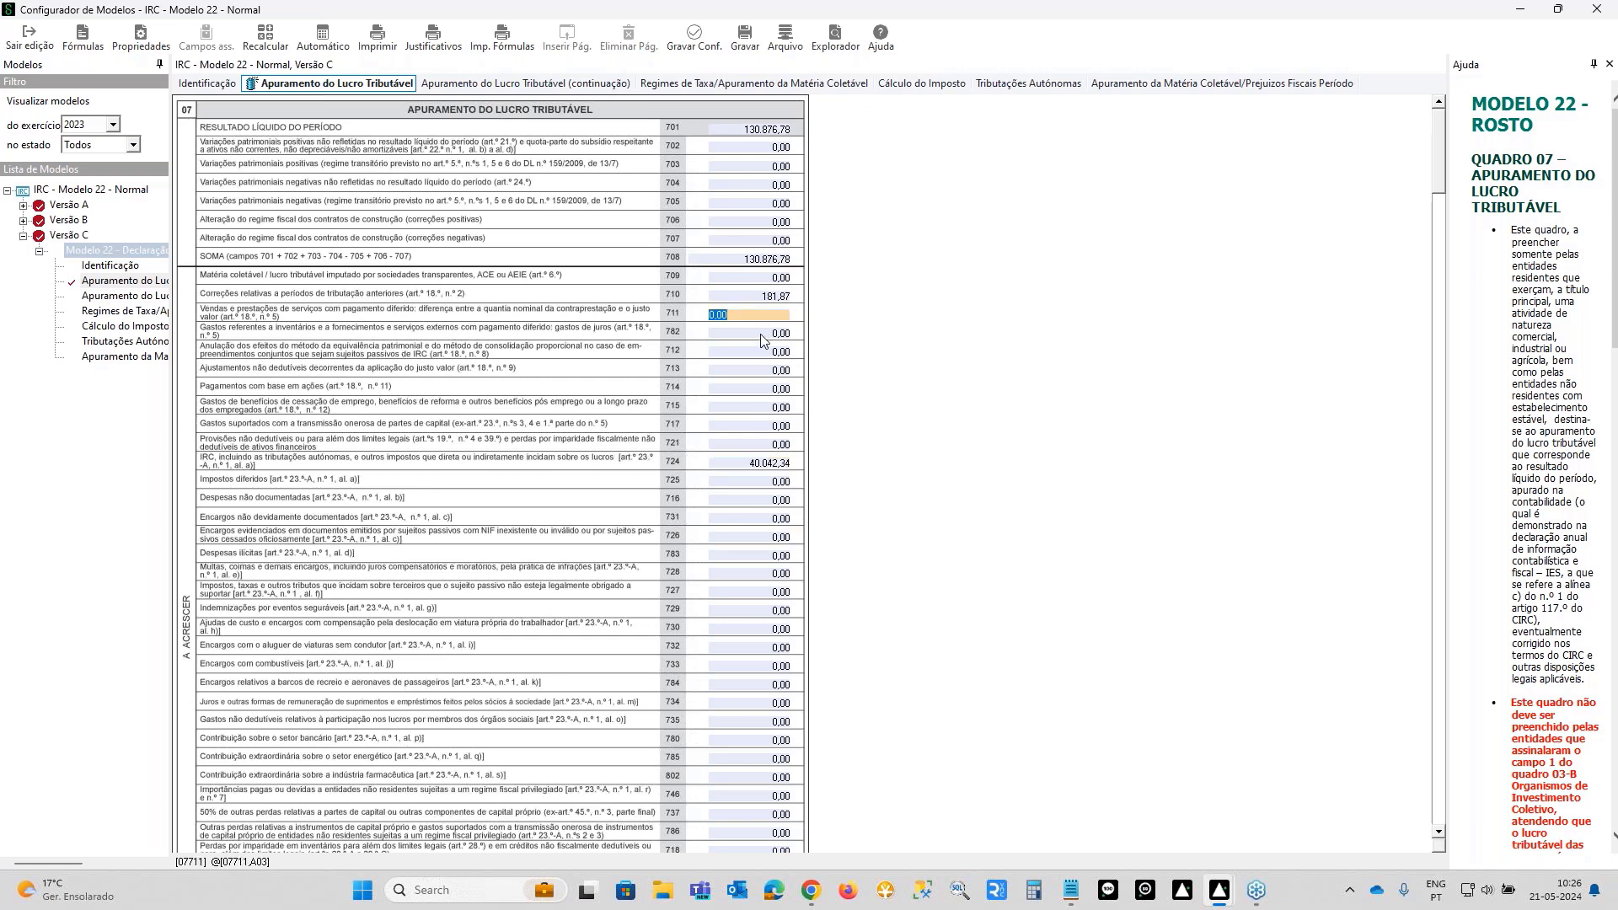
key(Tab)
key(Tab)
key(Tab)
key(Tab)
click(755, 426)
click(749, 407)
click(739, 320)
click(29, 38)
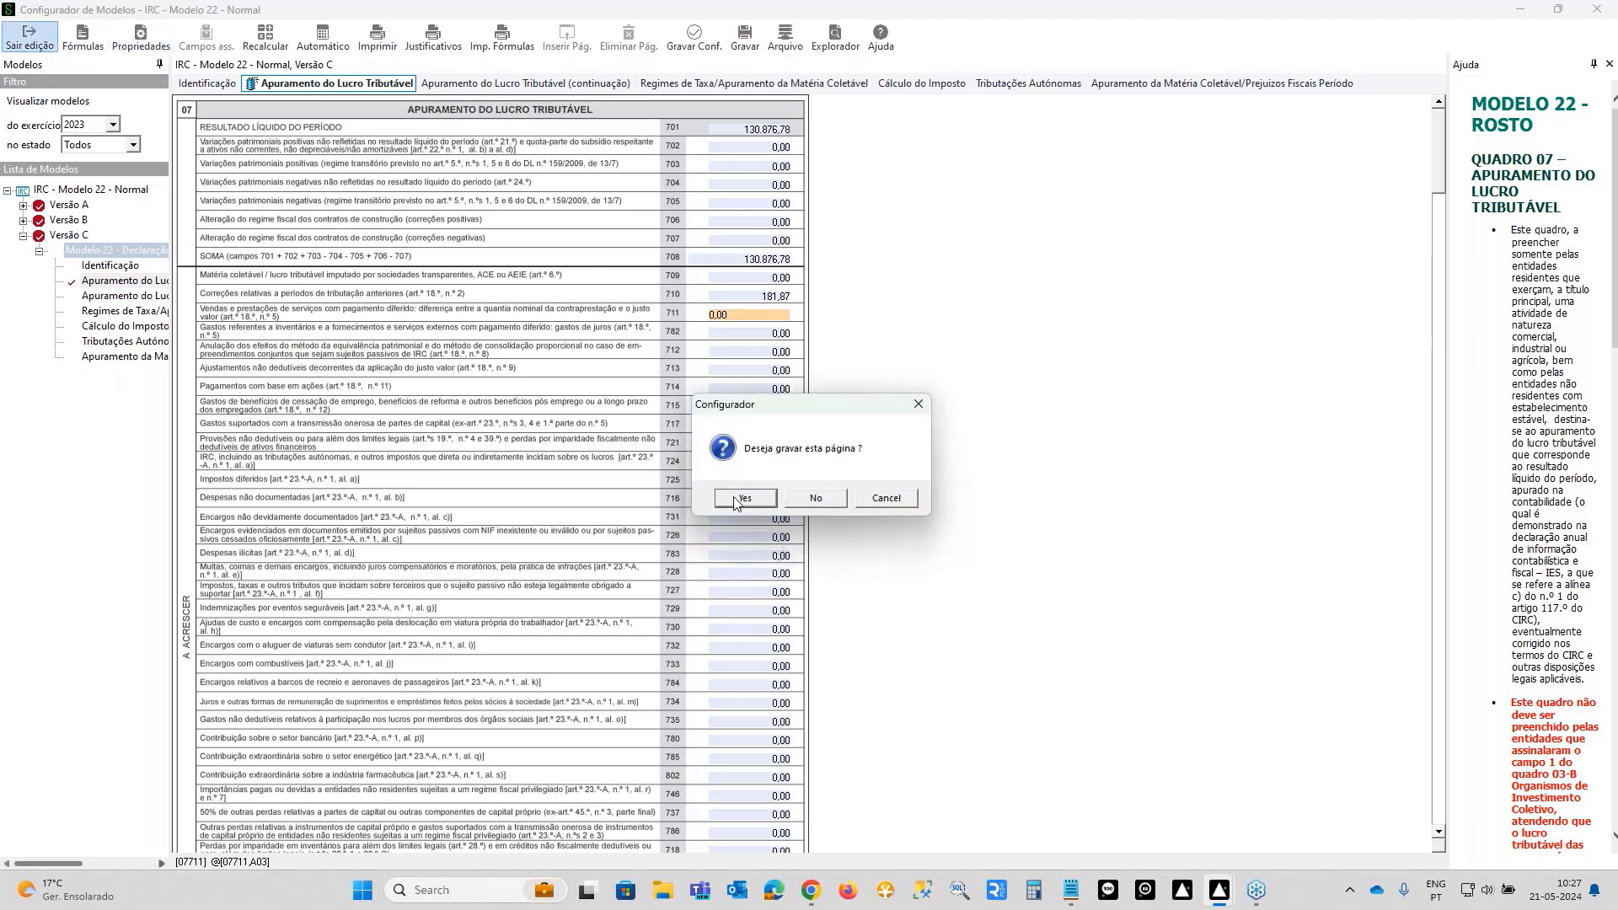
click(742, 499)
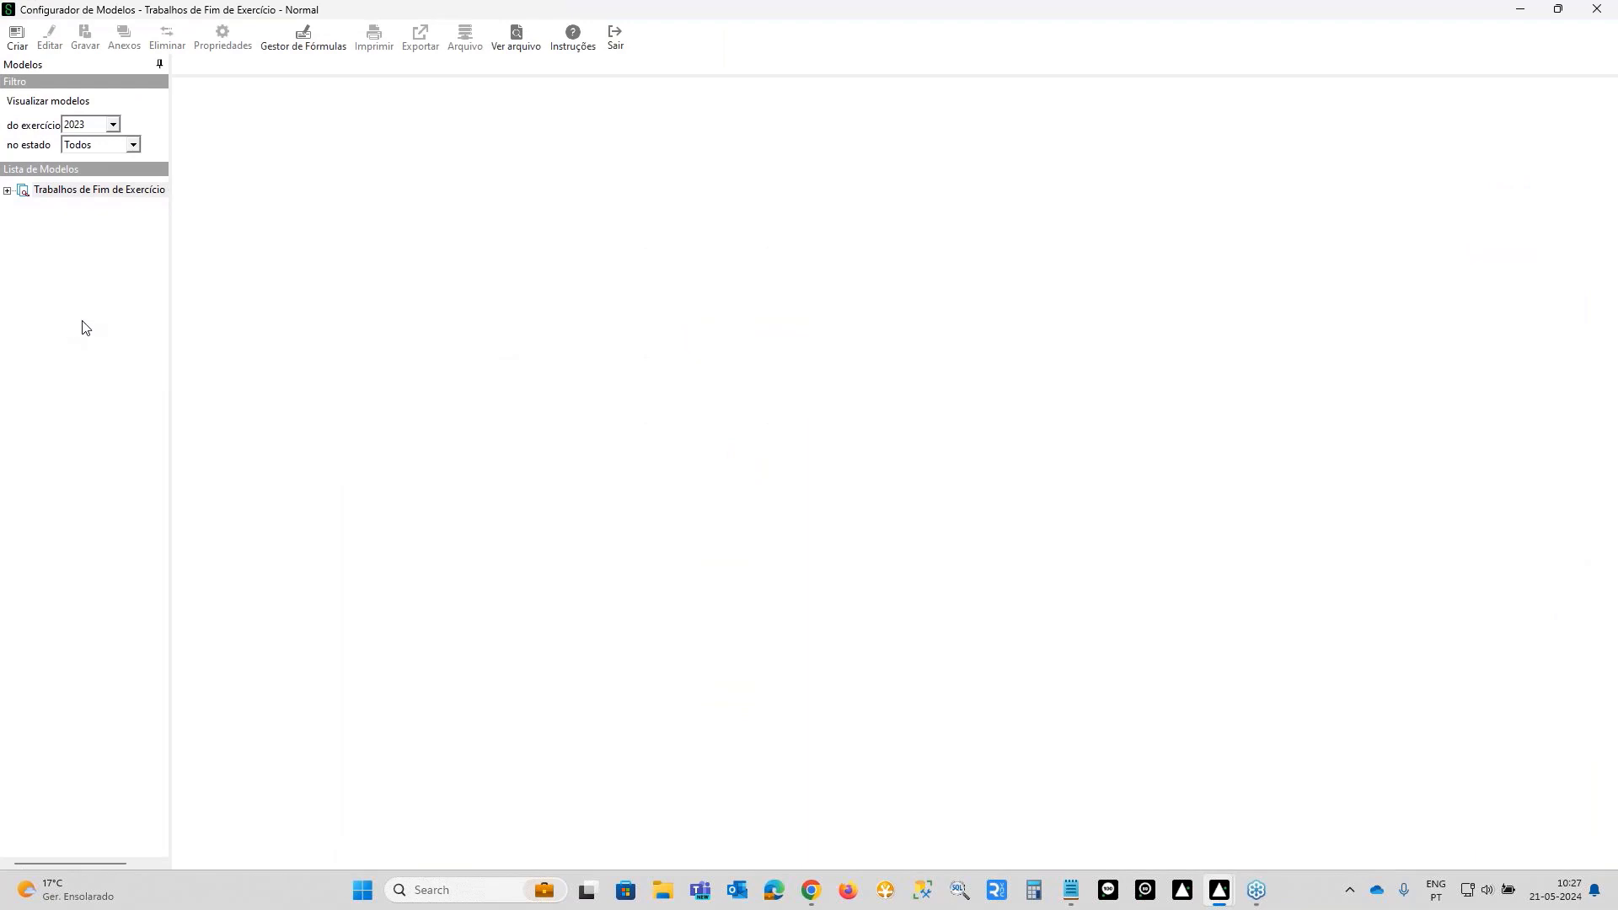
- Display the Apuramento do Lucro Tributável page of Versão A in the Trabalhos de Fim de Exercício model
click(6, 191)
click(24, 205)
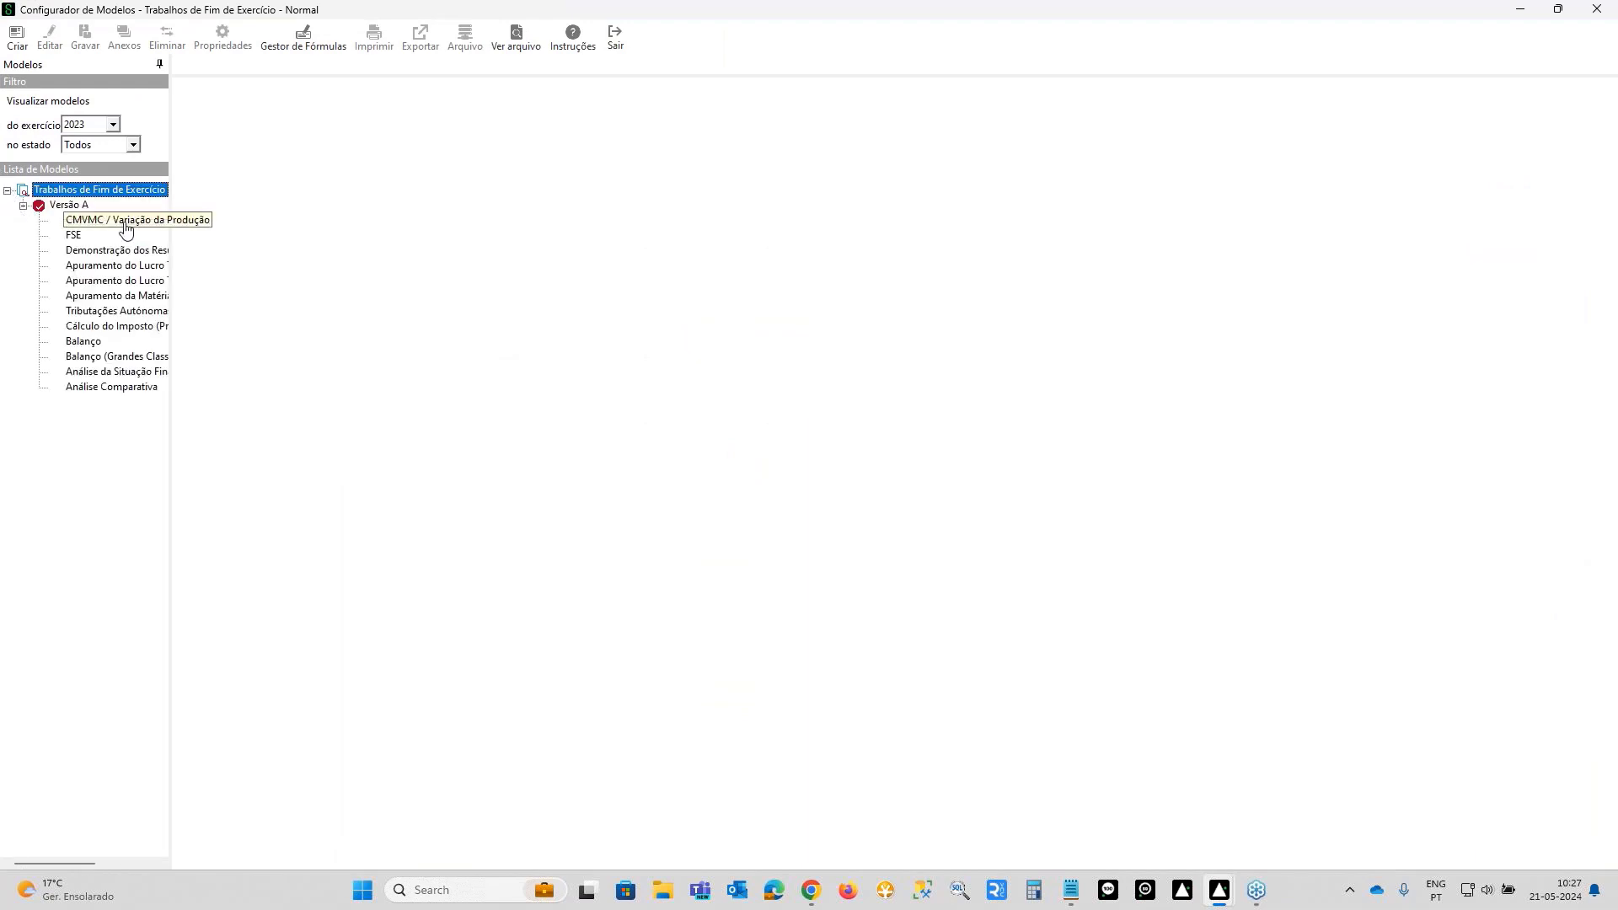
click(125, 226)
click(74, 236)
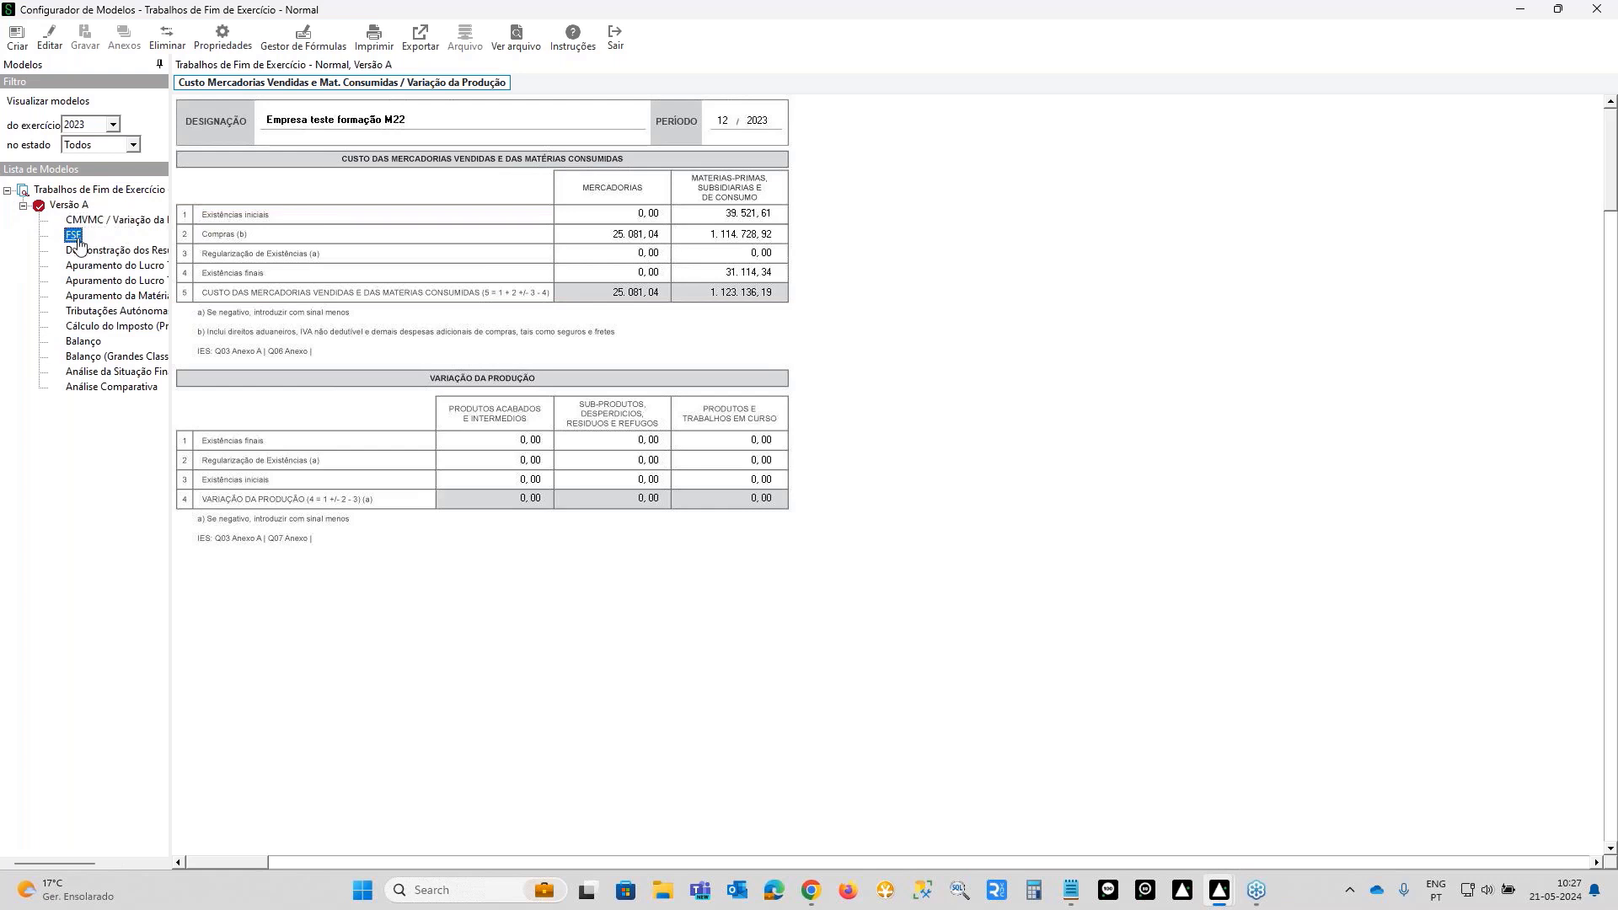
click(84, 266)
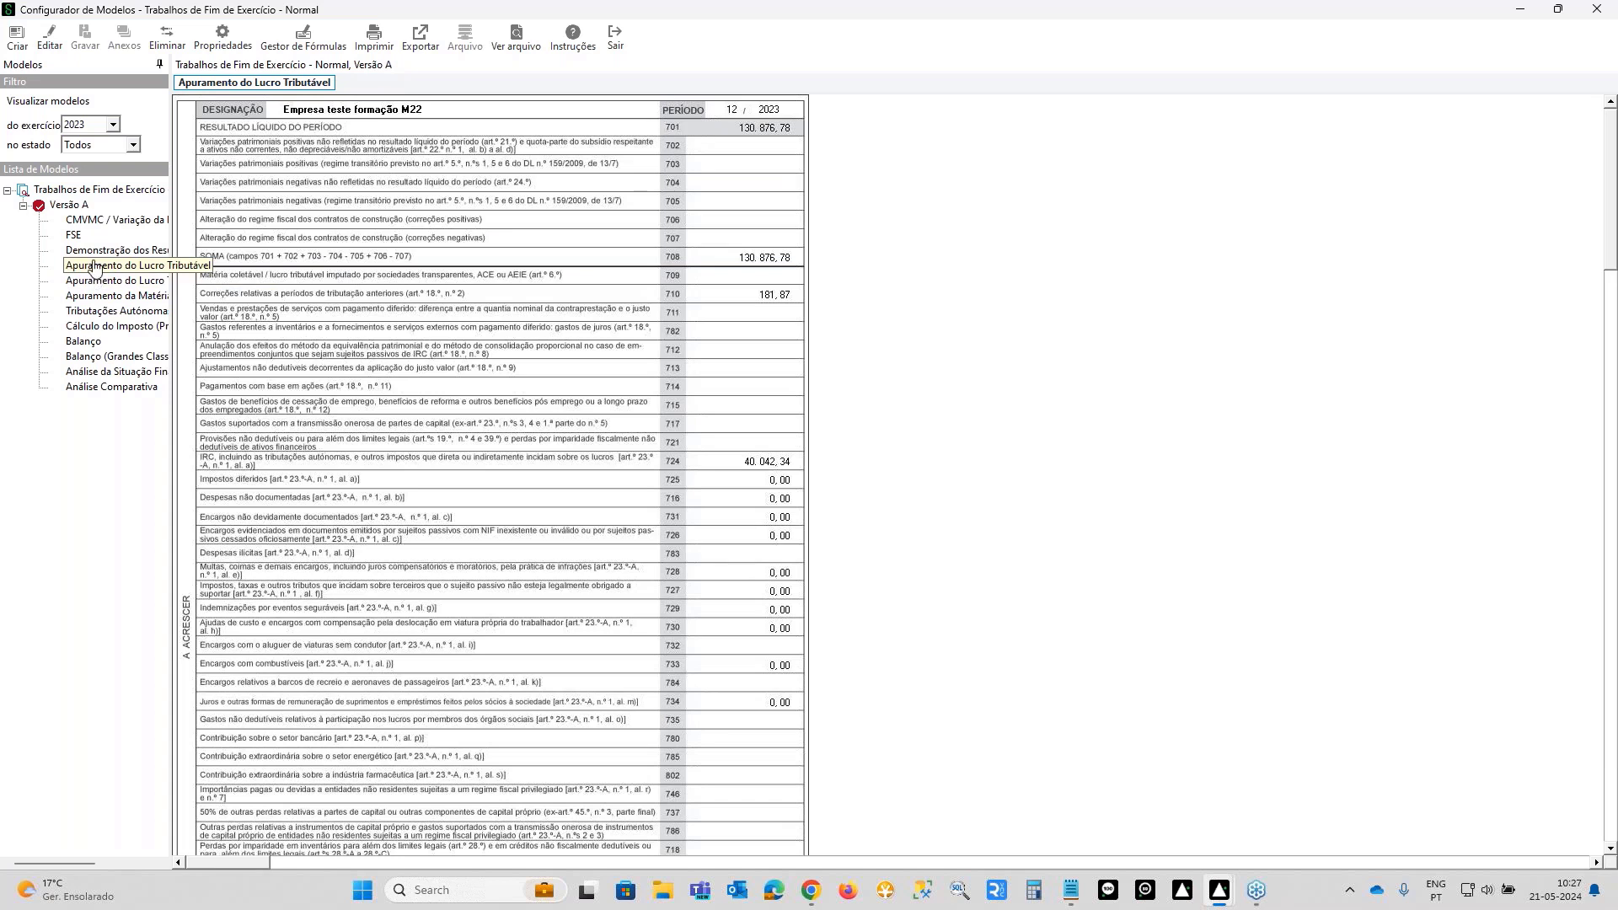
- Set field 711 of the Trabalhos de Fim de Exercício Apuramento do Lucro Tributável page to 25.000,00, leave editing and exit the model
click(49, 38)
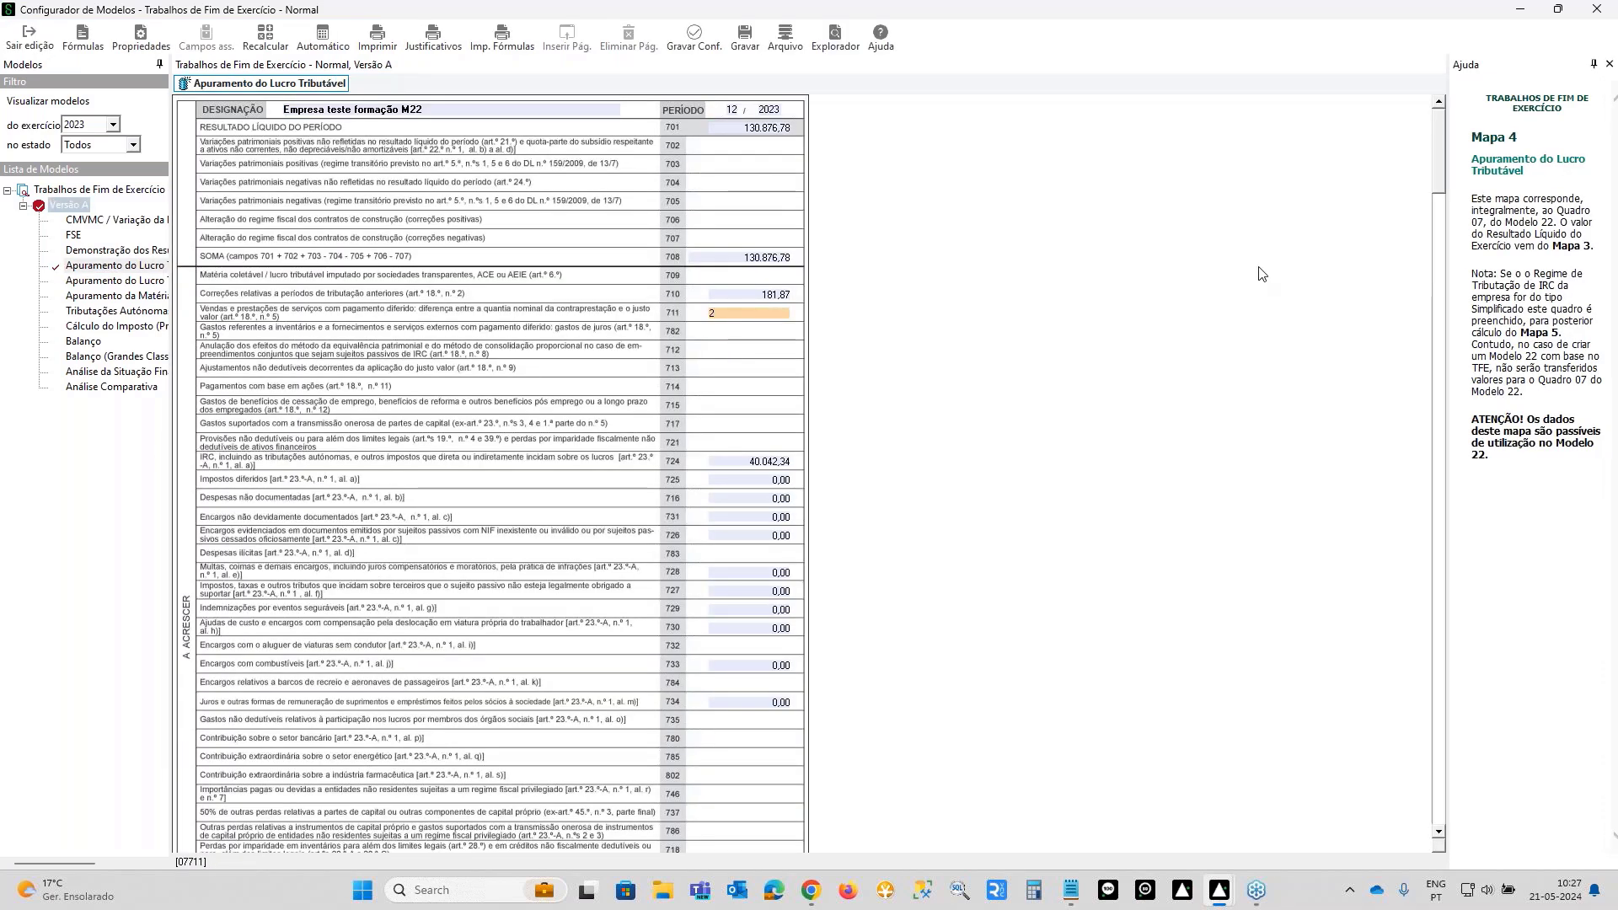
text(000)
key(Return)
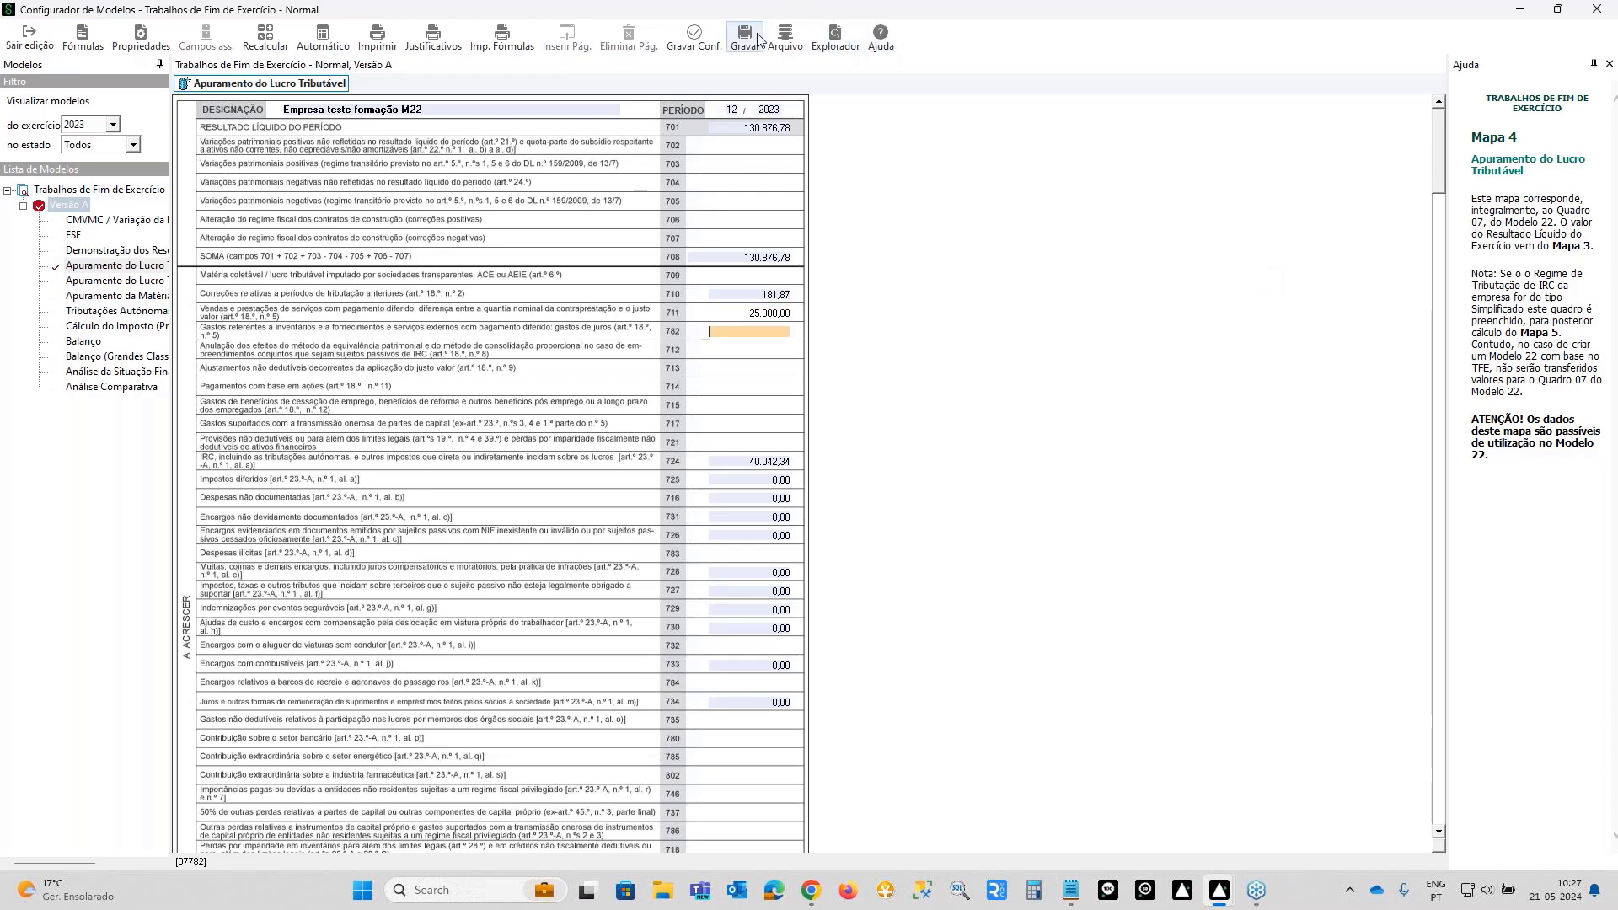
click(31, 38)
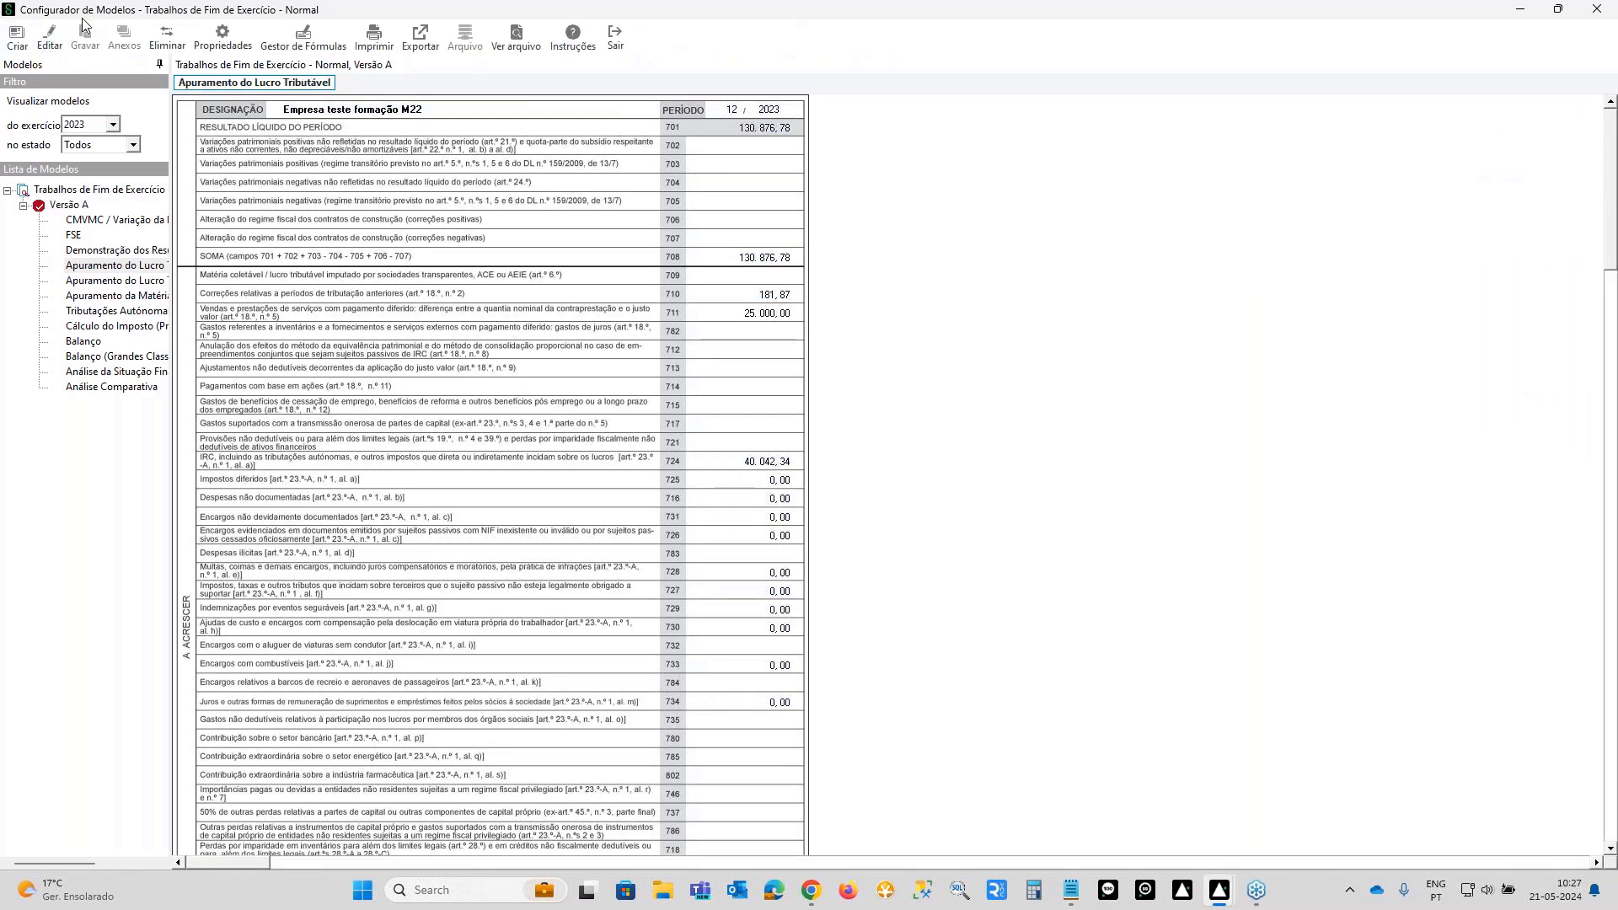
click(616, 37)
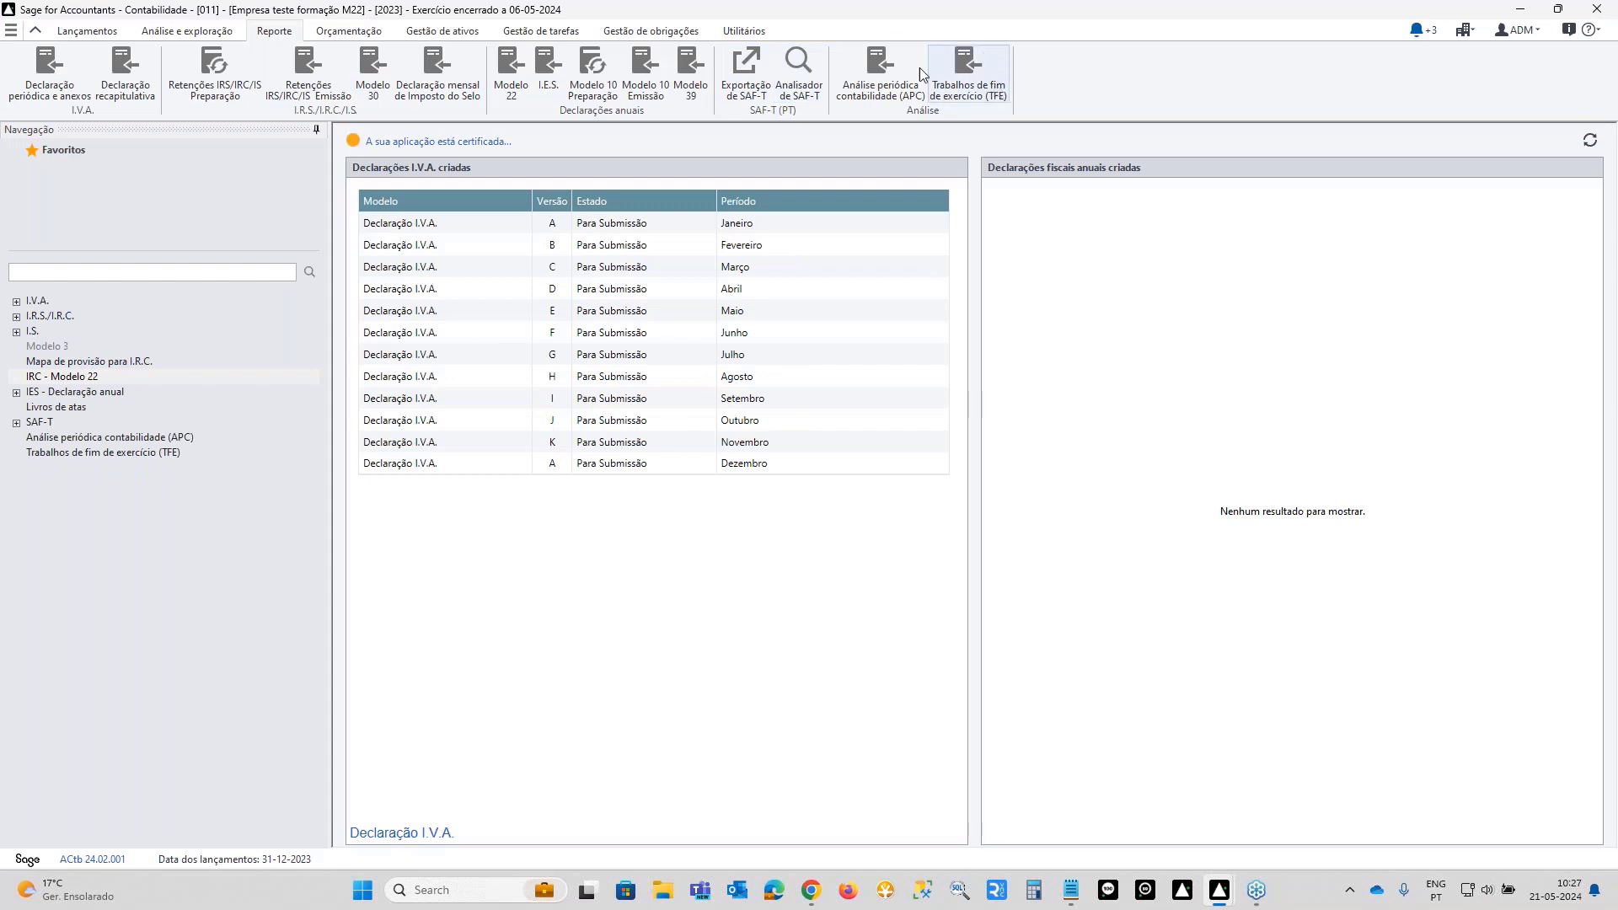
- Open the Apuramento do Lucro Tributável page of Versão C in the 2023 IRC Modelo 22 for editing
click(509, 83)
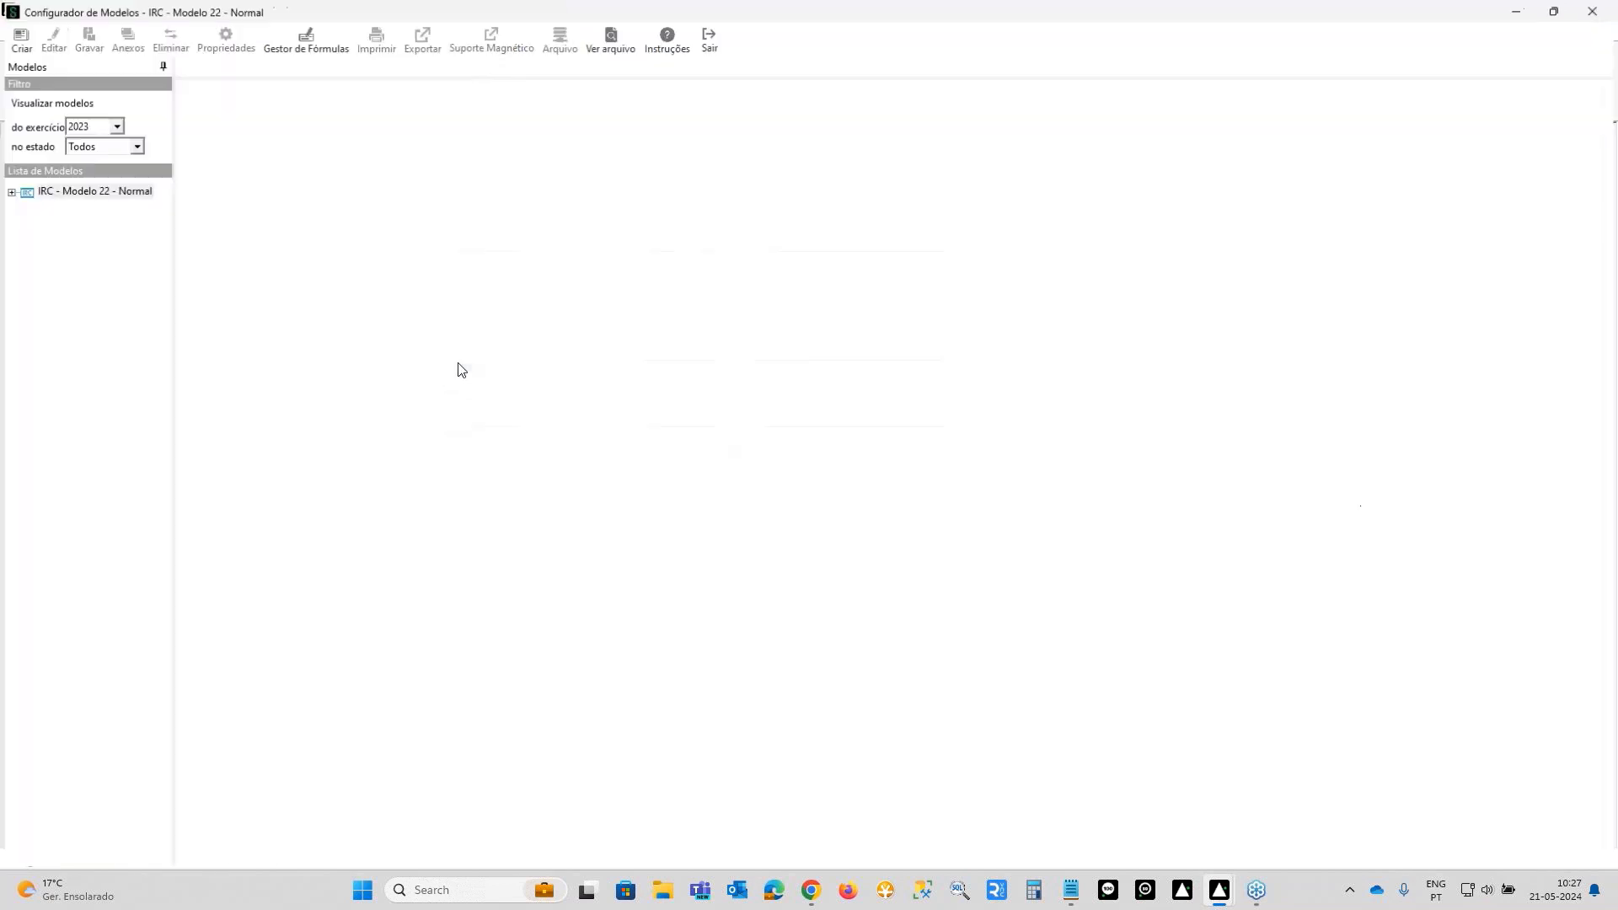
click(7, 191)
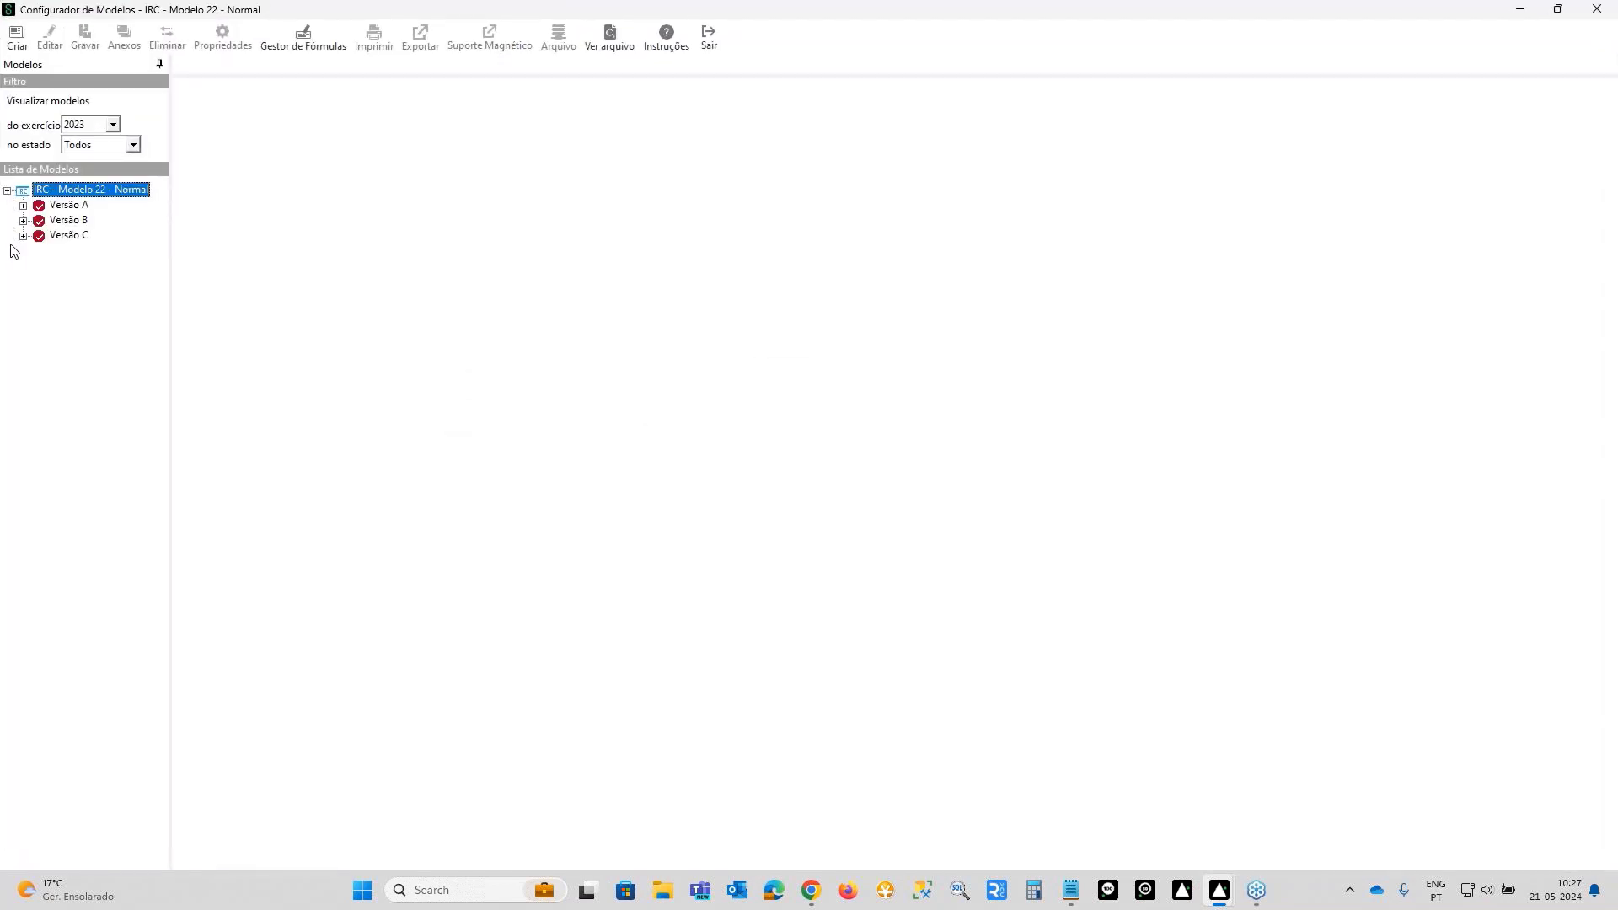
click(69, 236)
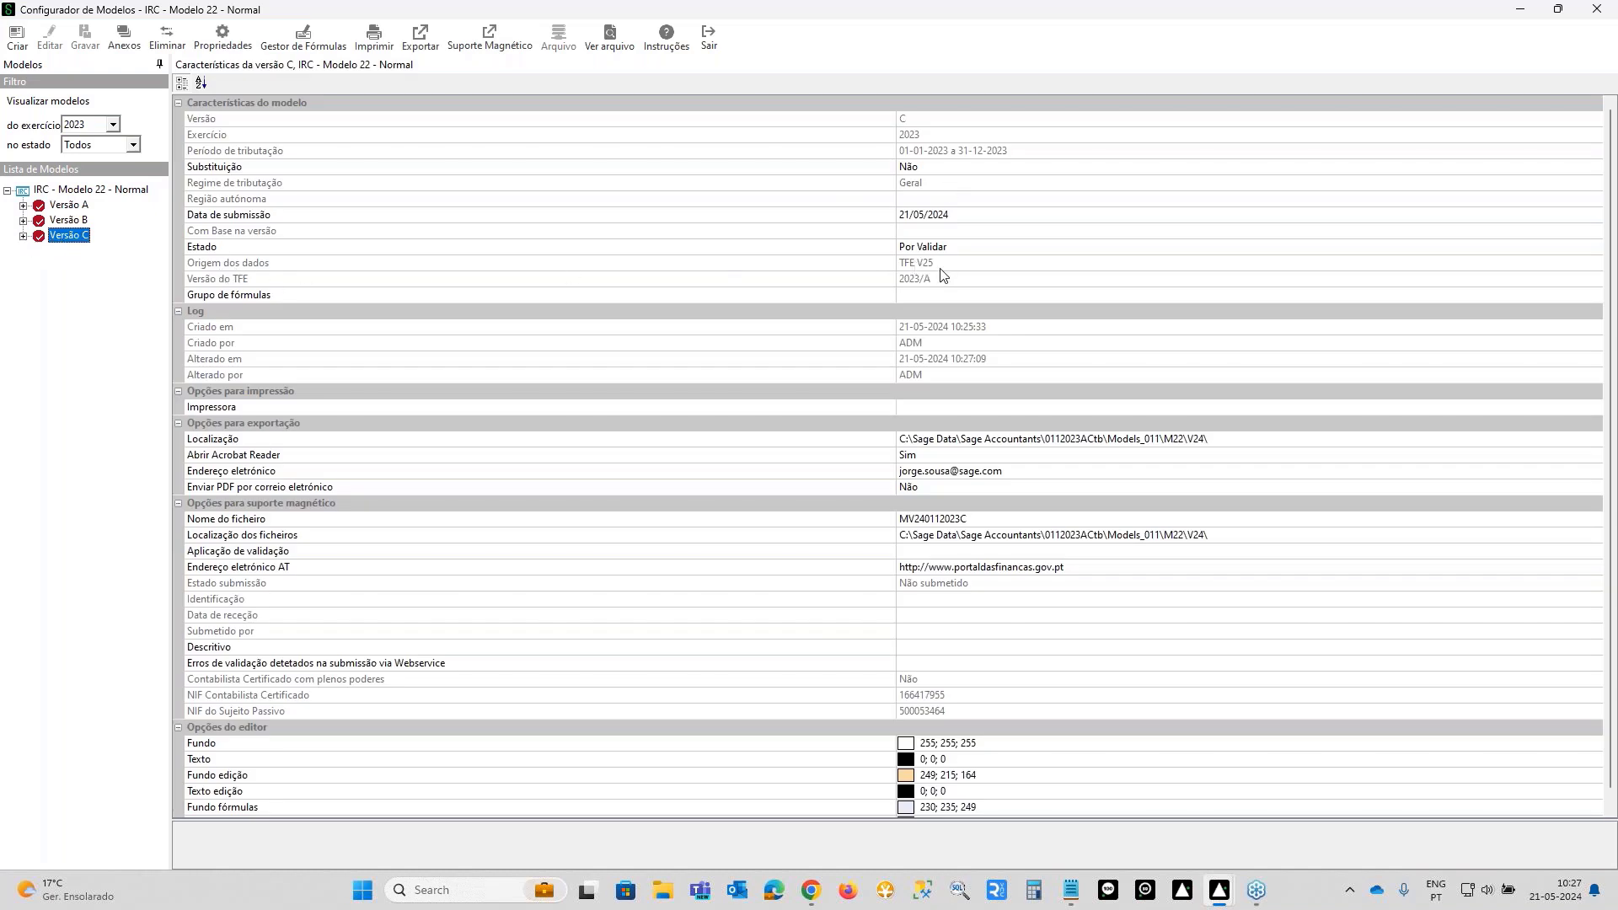
click(23, 236)
click(39, 251)
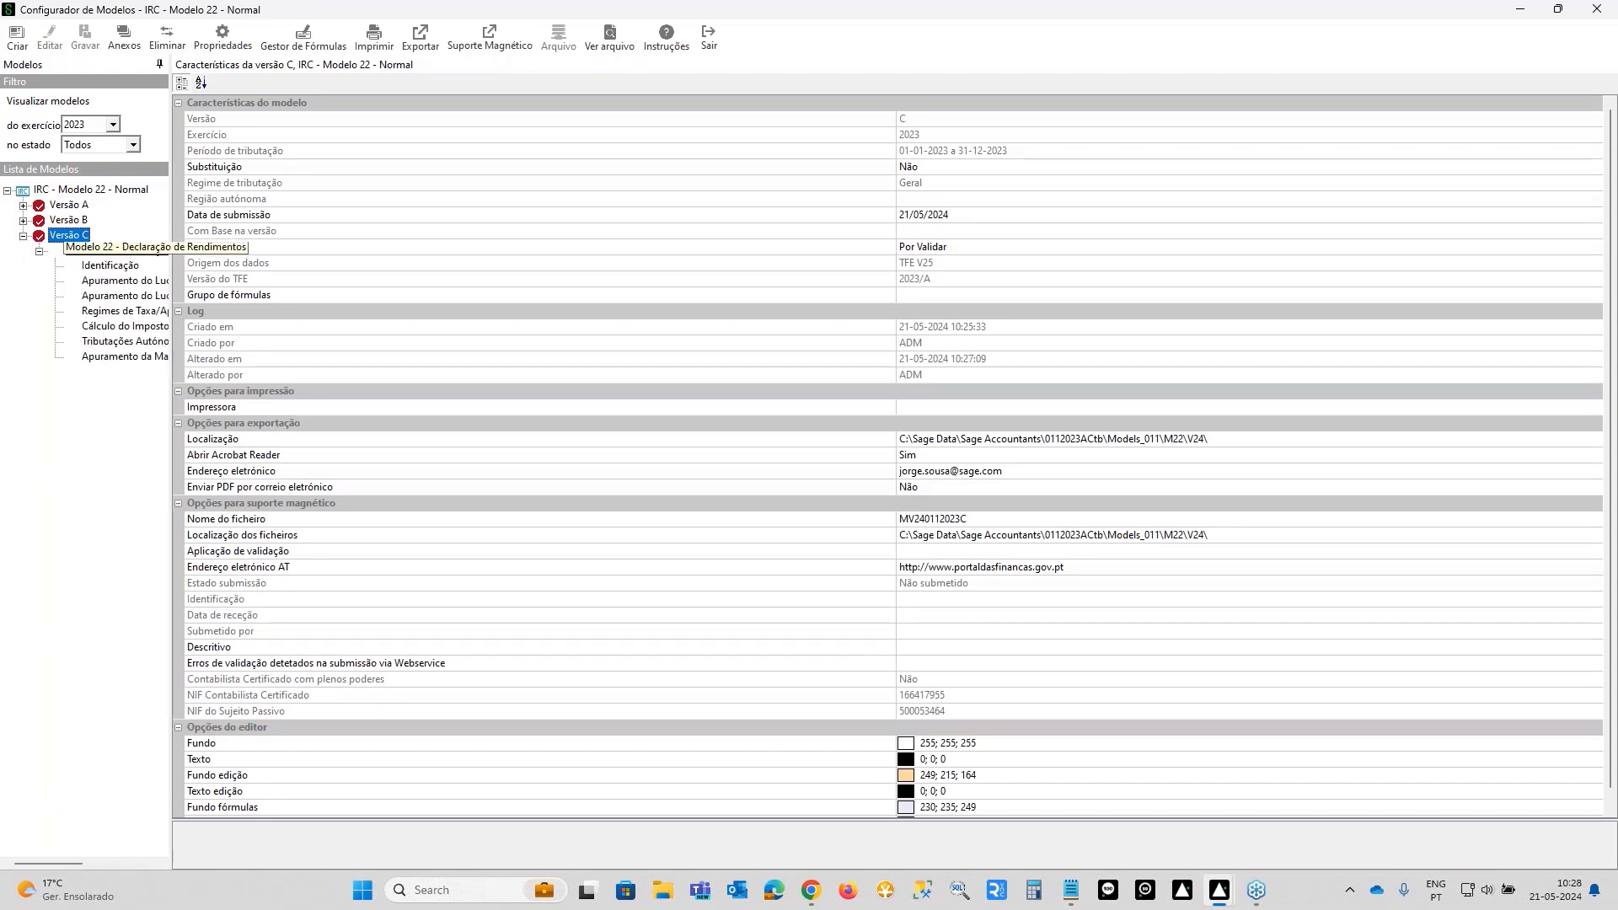
click(124, 298)
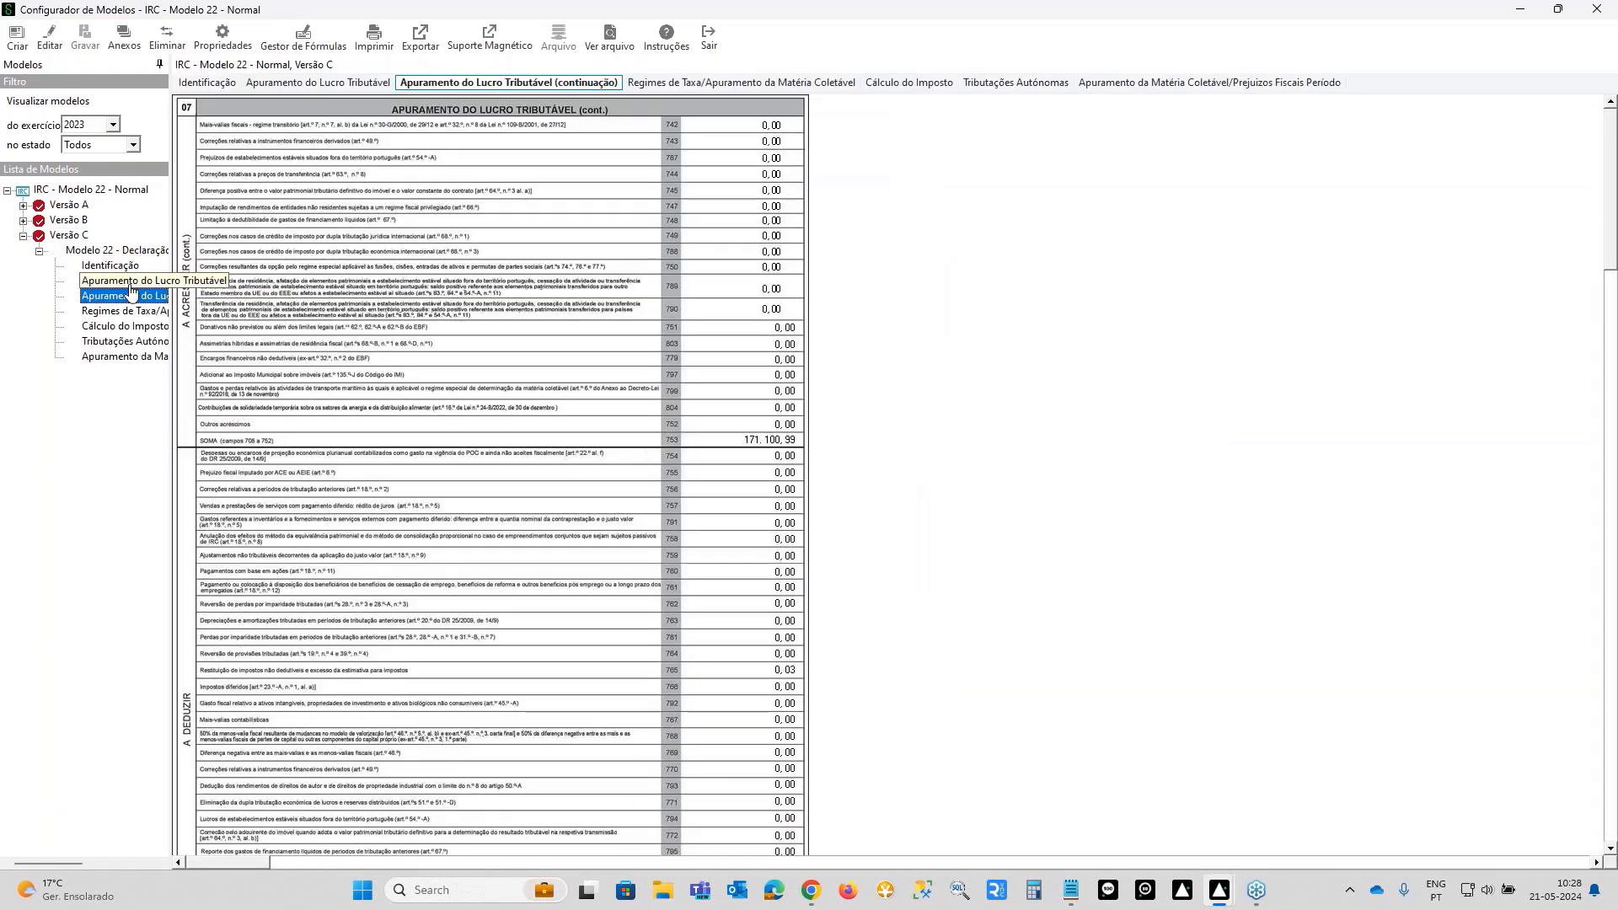
click(129, 283)
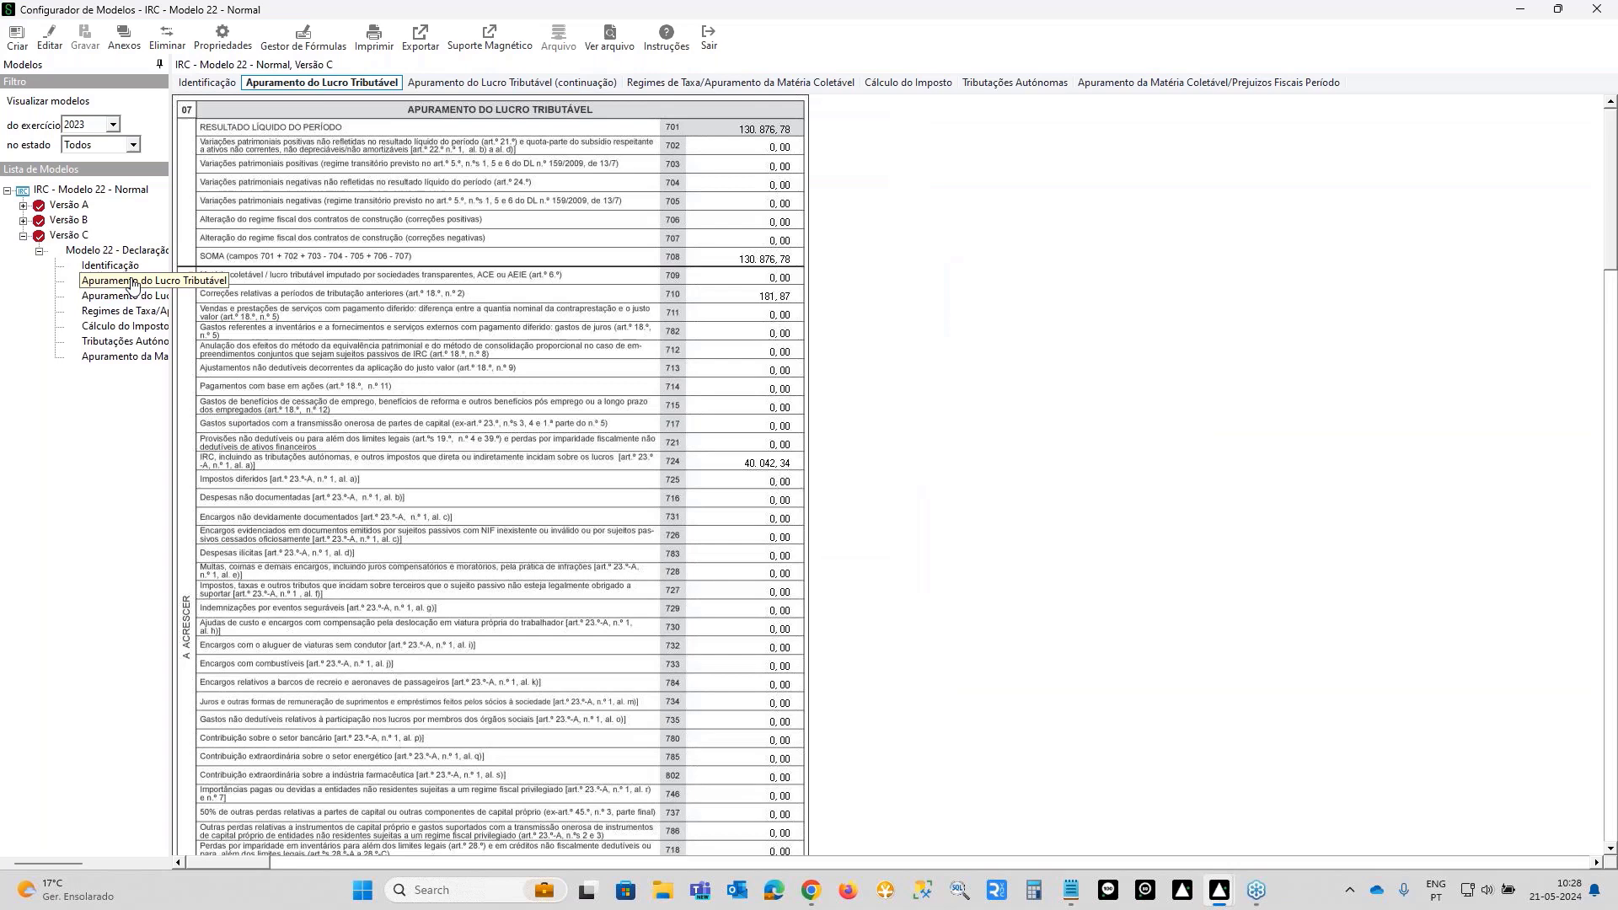
click(50, 38)
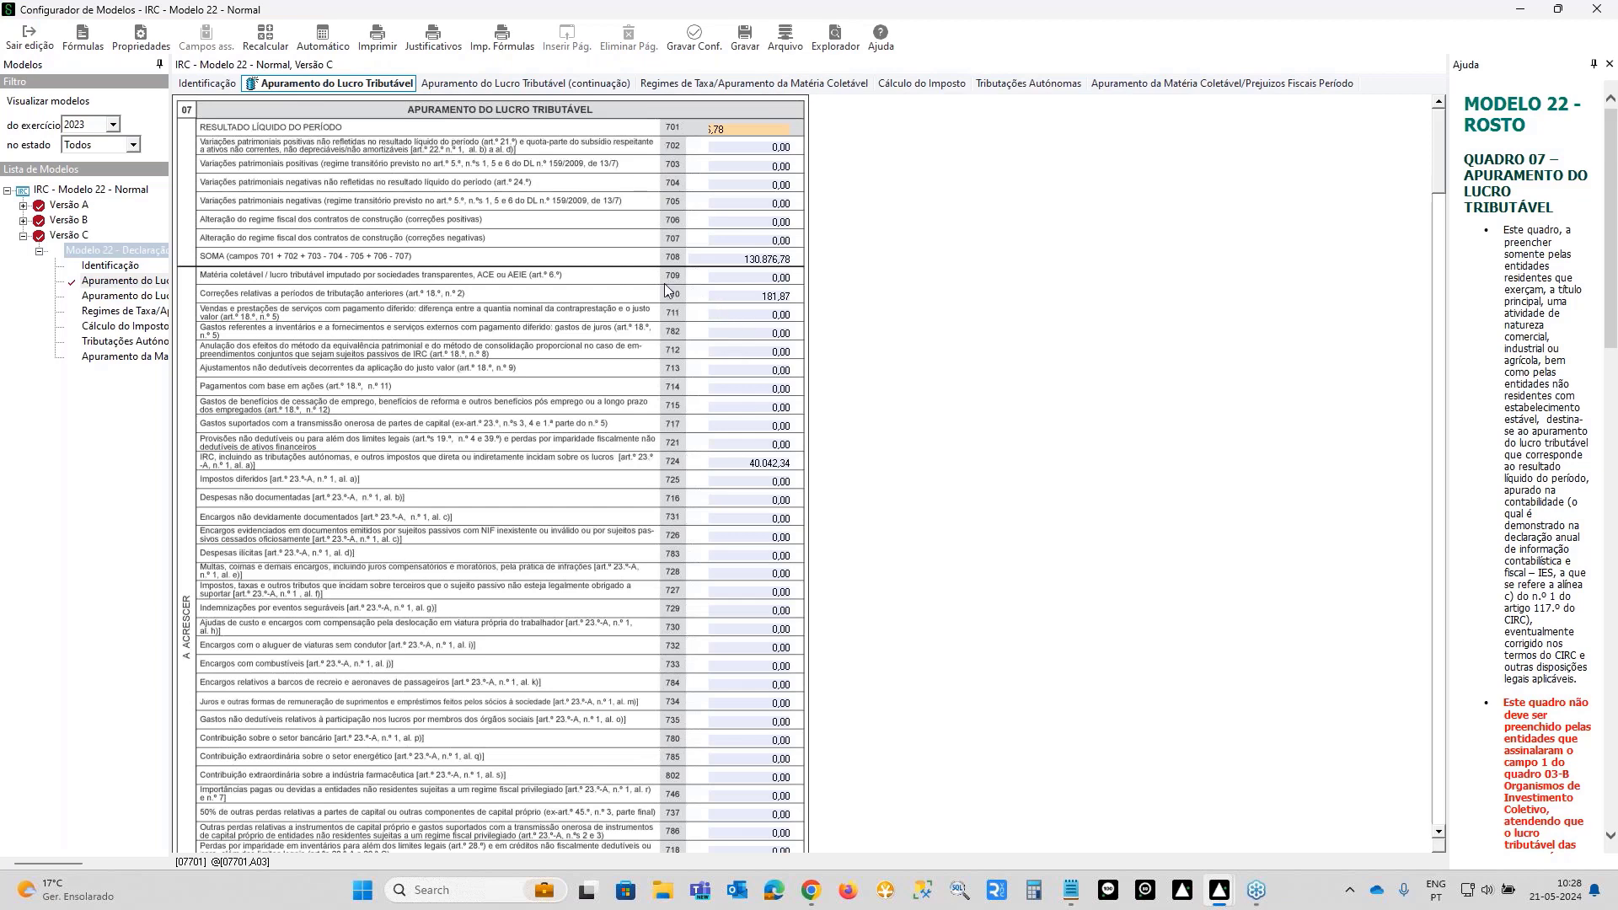
- Recalculate only the Apuramento do Lucro Tributável page of the declaration and check field 711
click(266, 39)
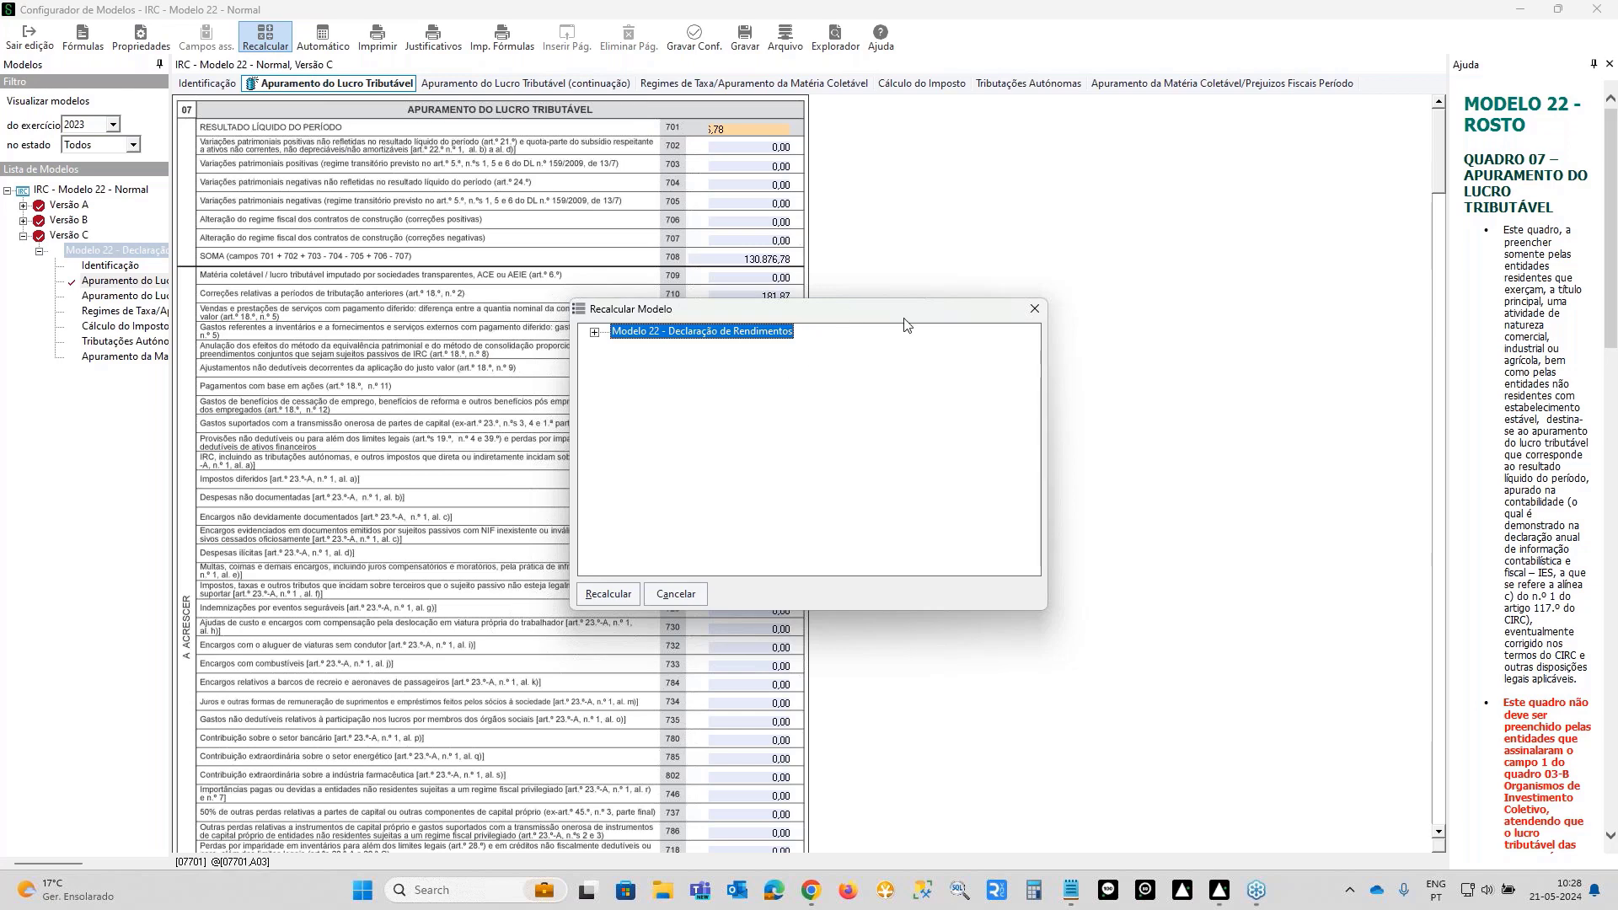
drag(904, 320, 1146, 177)
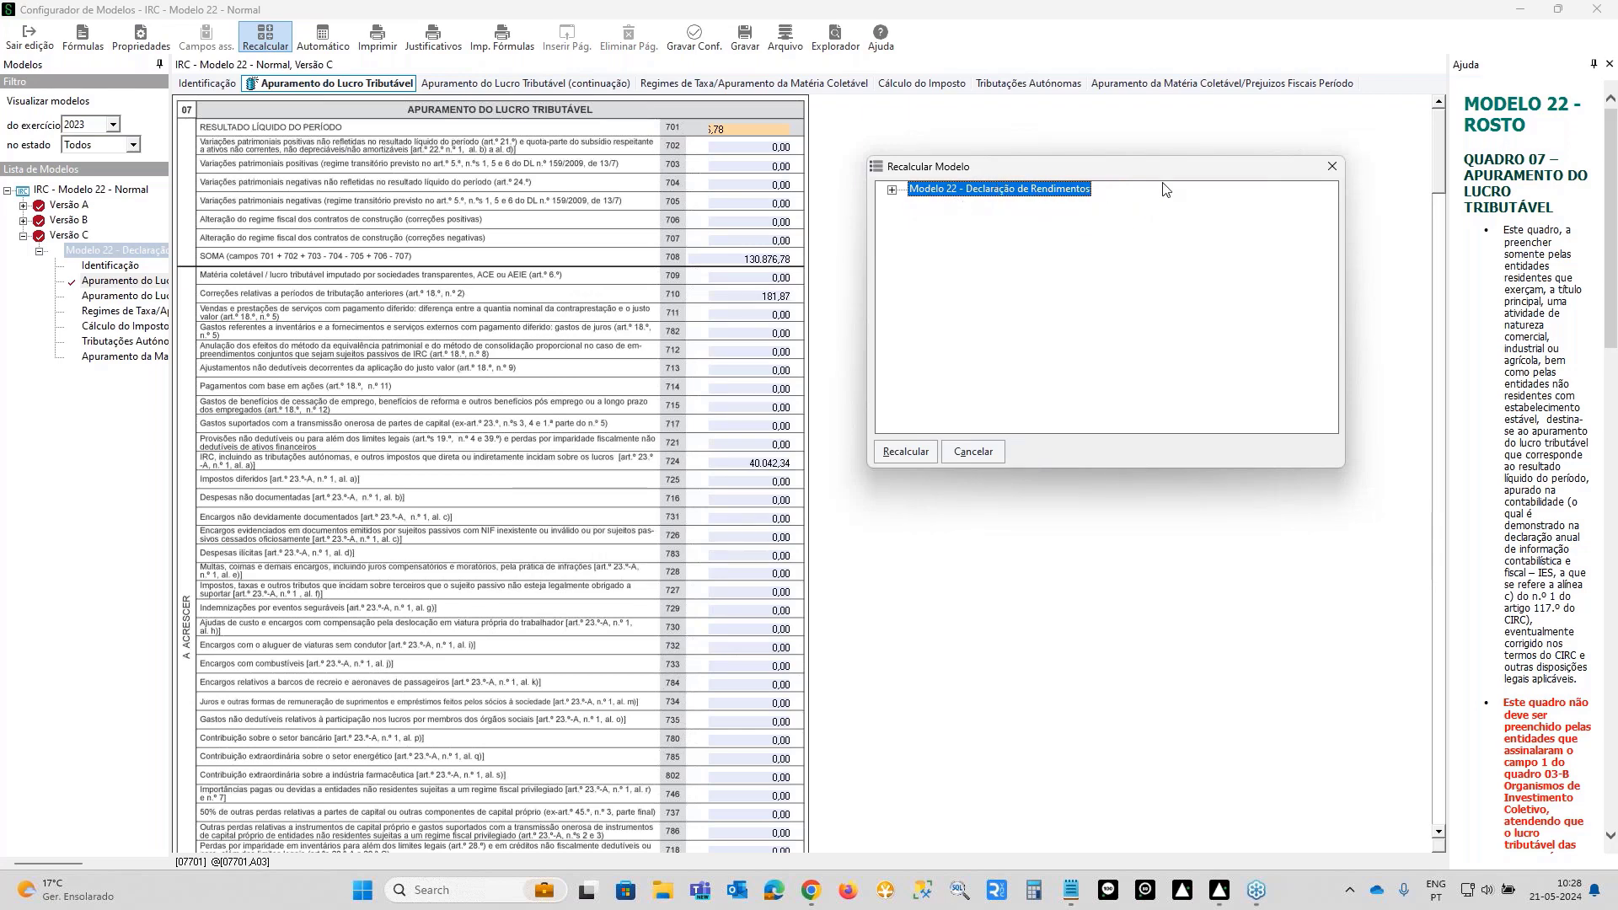
click(892, 191)
click(973, 220)
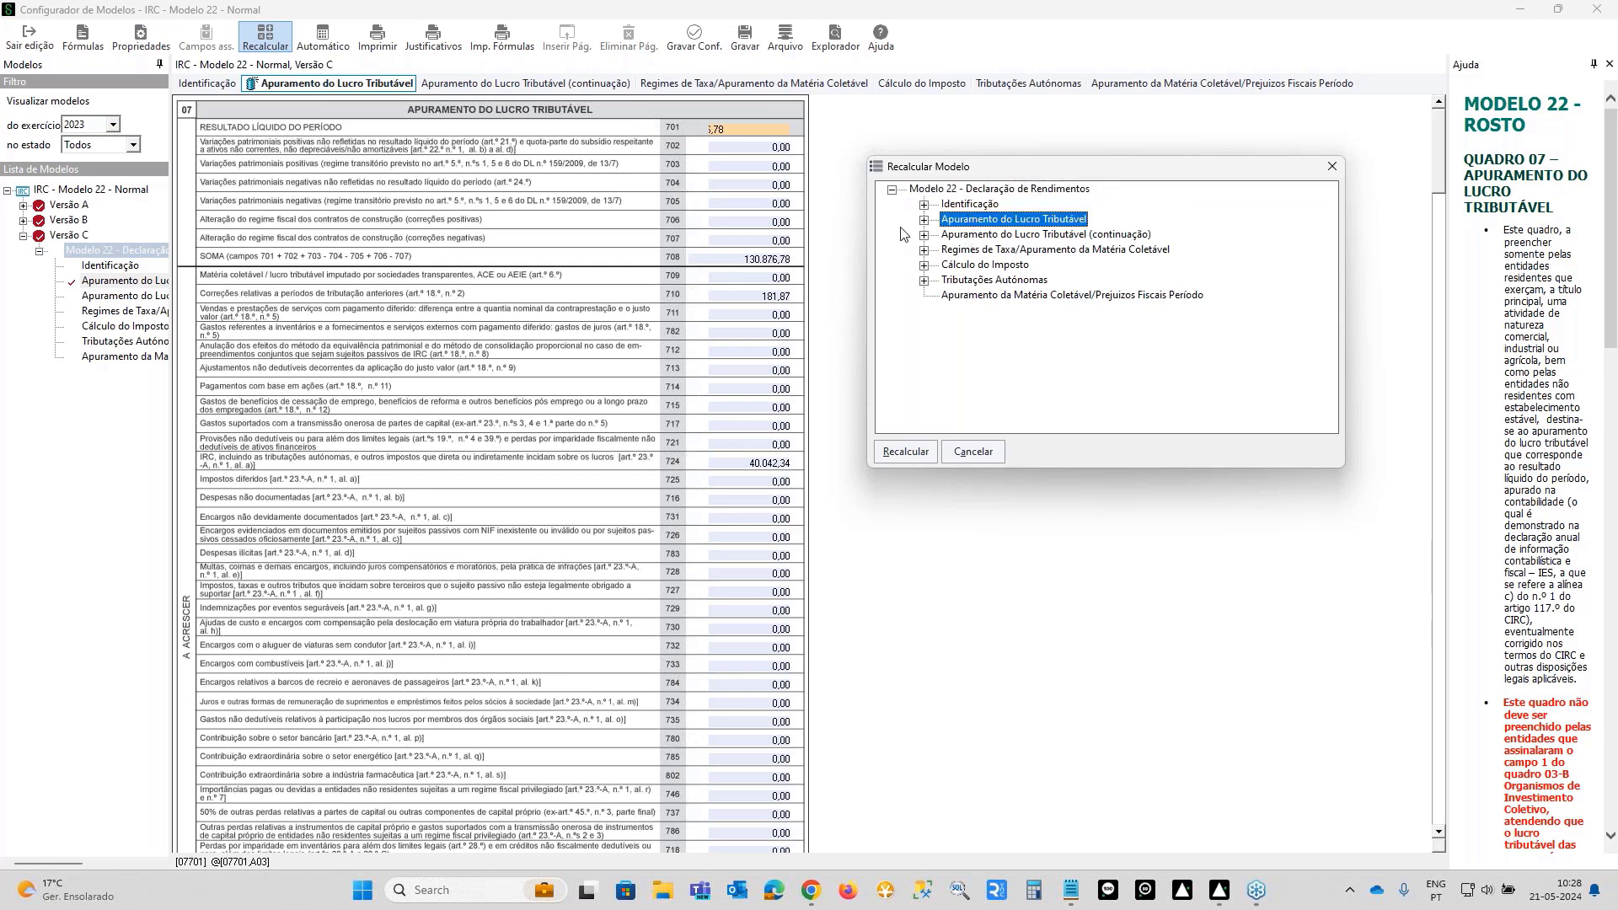
click(925, 221)
scroll(1026, 264, down, 1)
click(1026, 263)
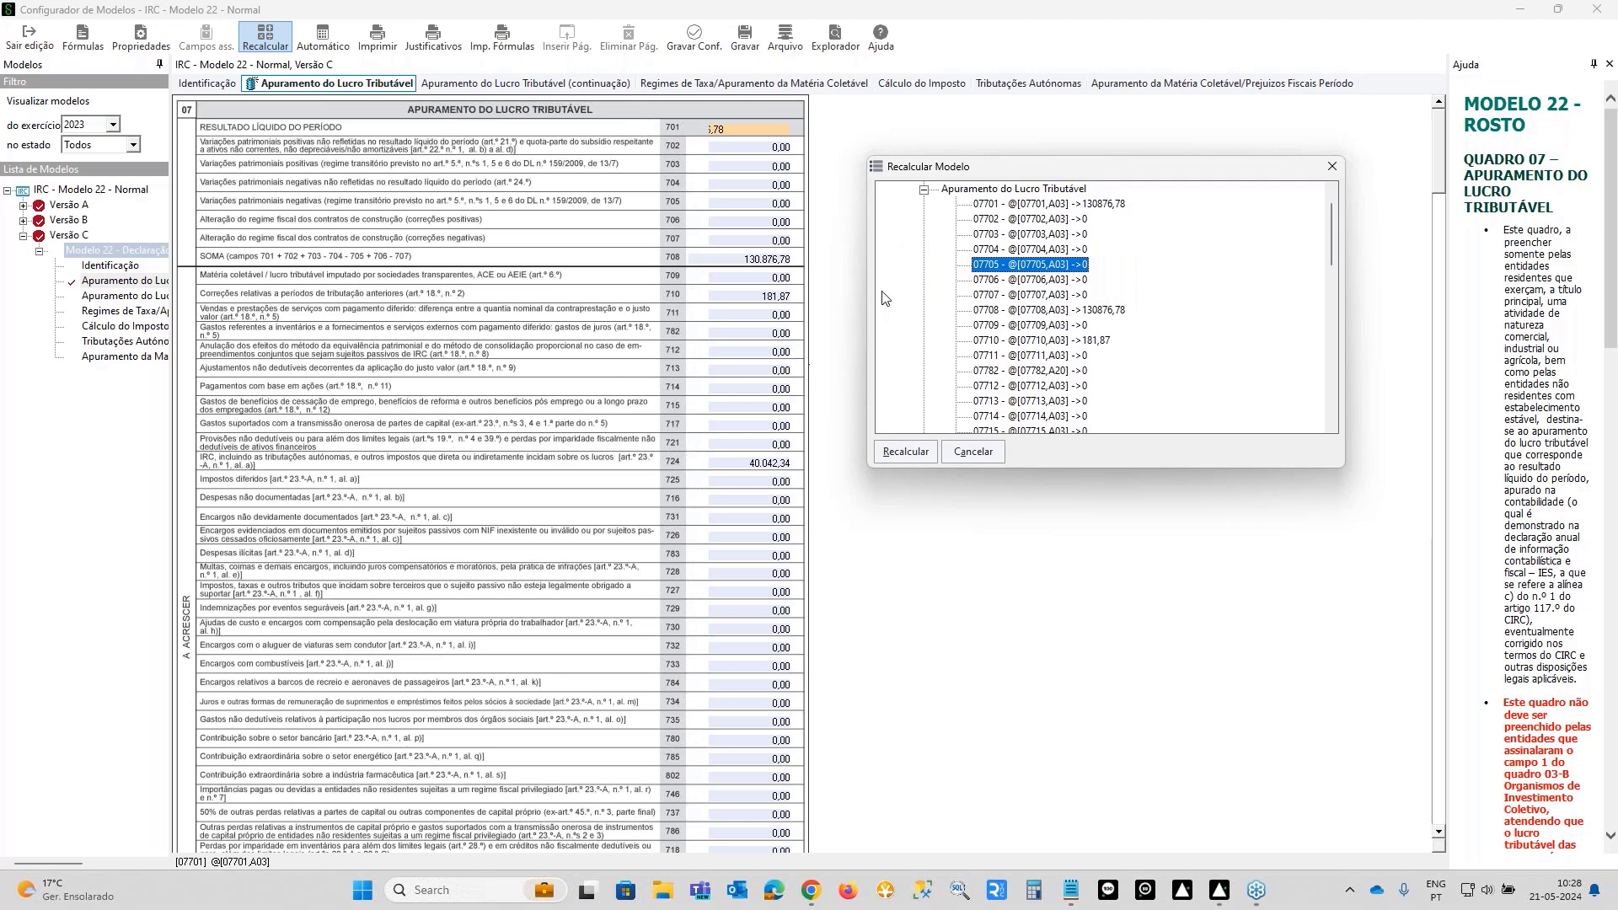
click(962, 193)
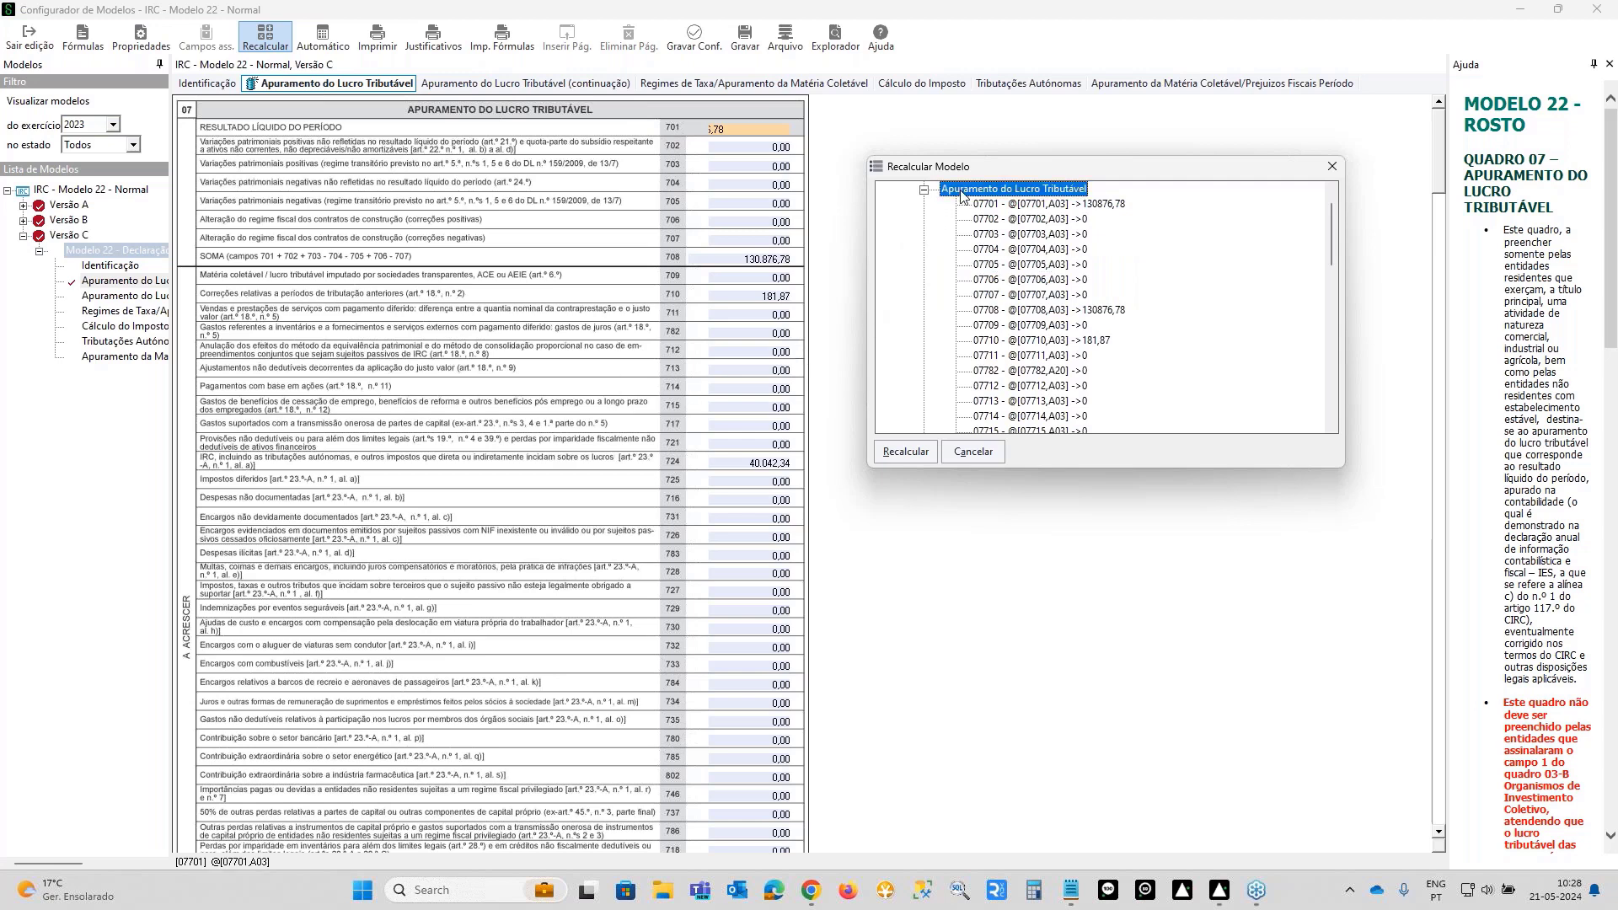
click(900, 453)
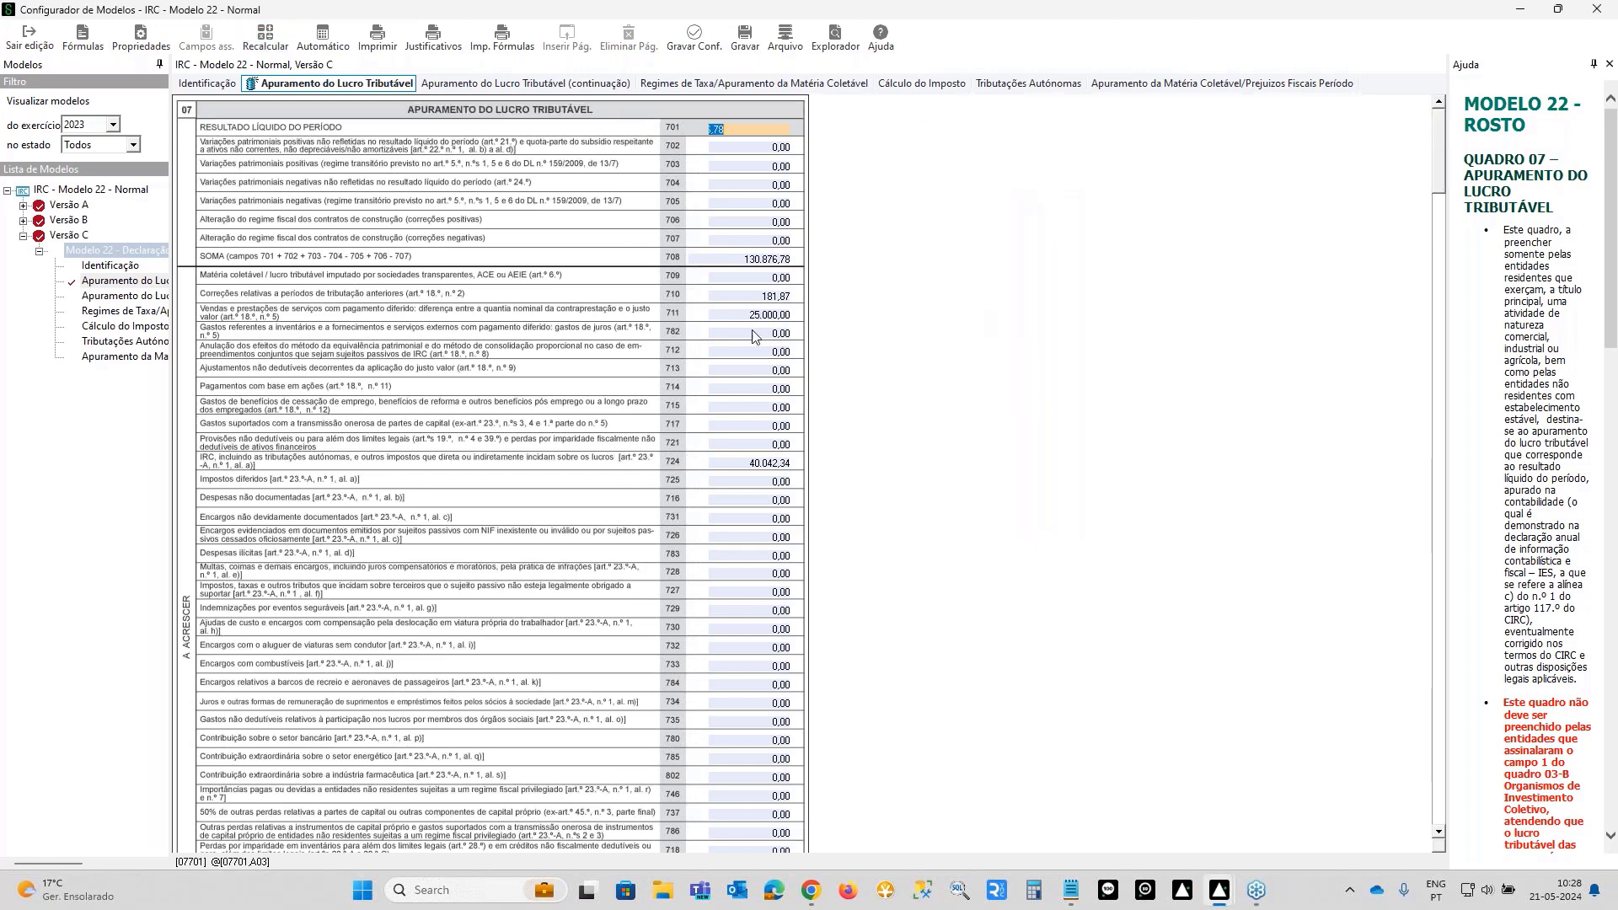
click(743, 317)
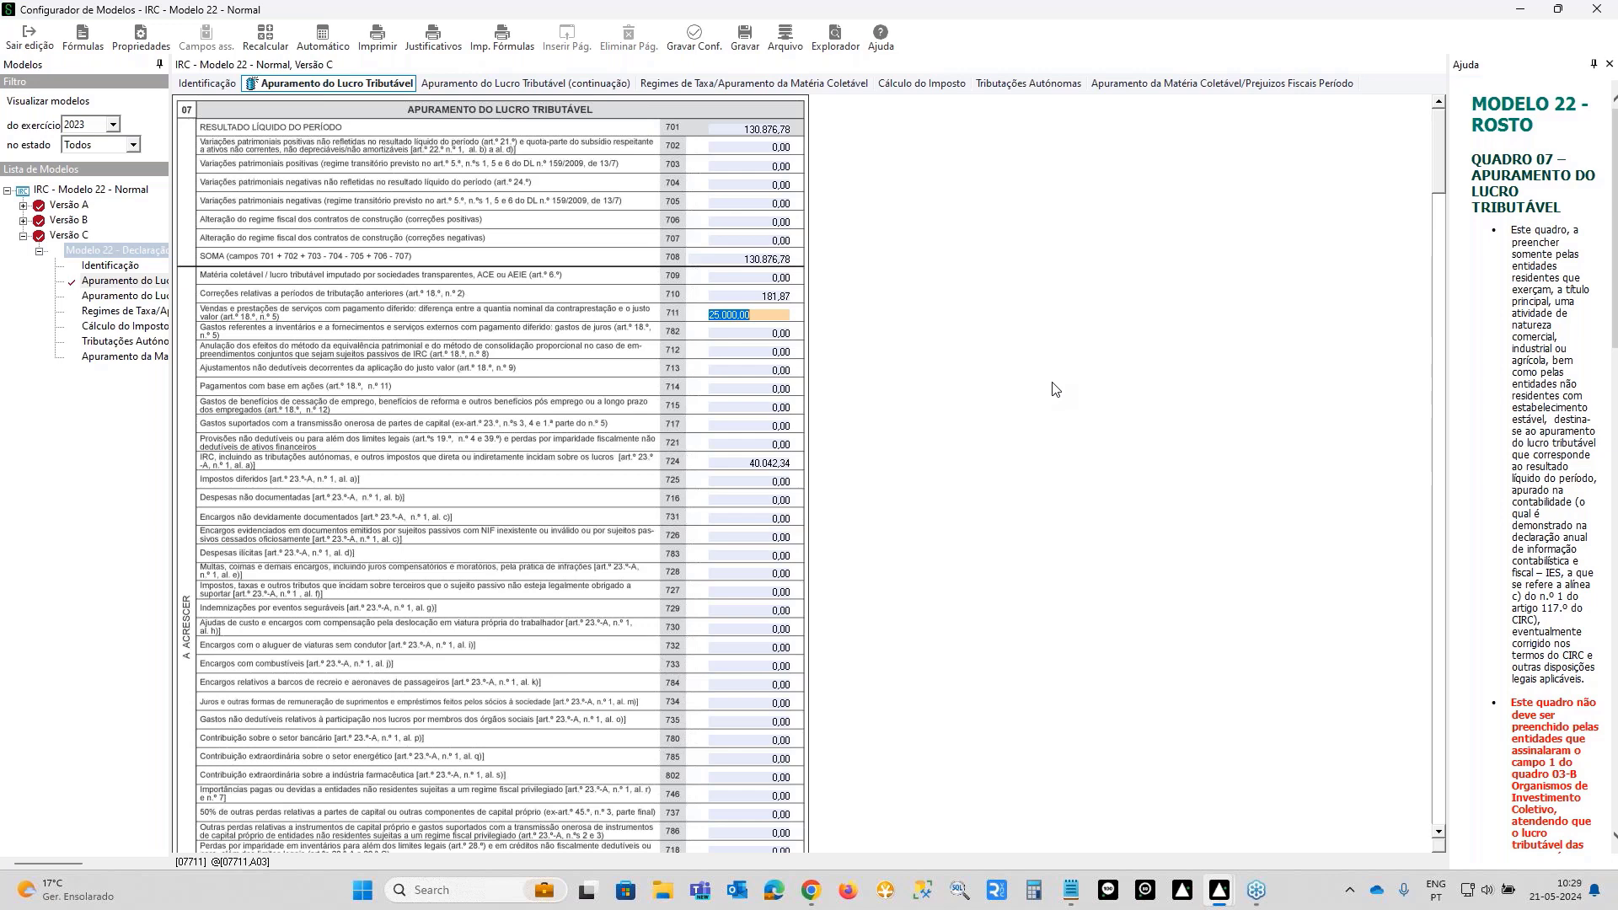
- Recalculate the entire Modelo 22 declaration as well as the single field 07711 of Apuramento do Lucro Tributável
click(262, 48)
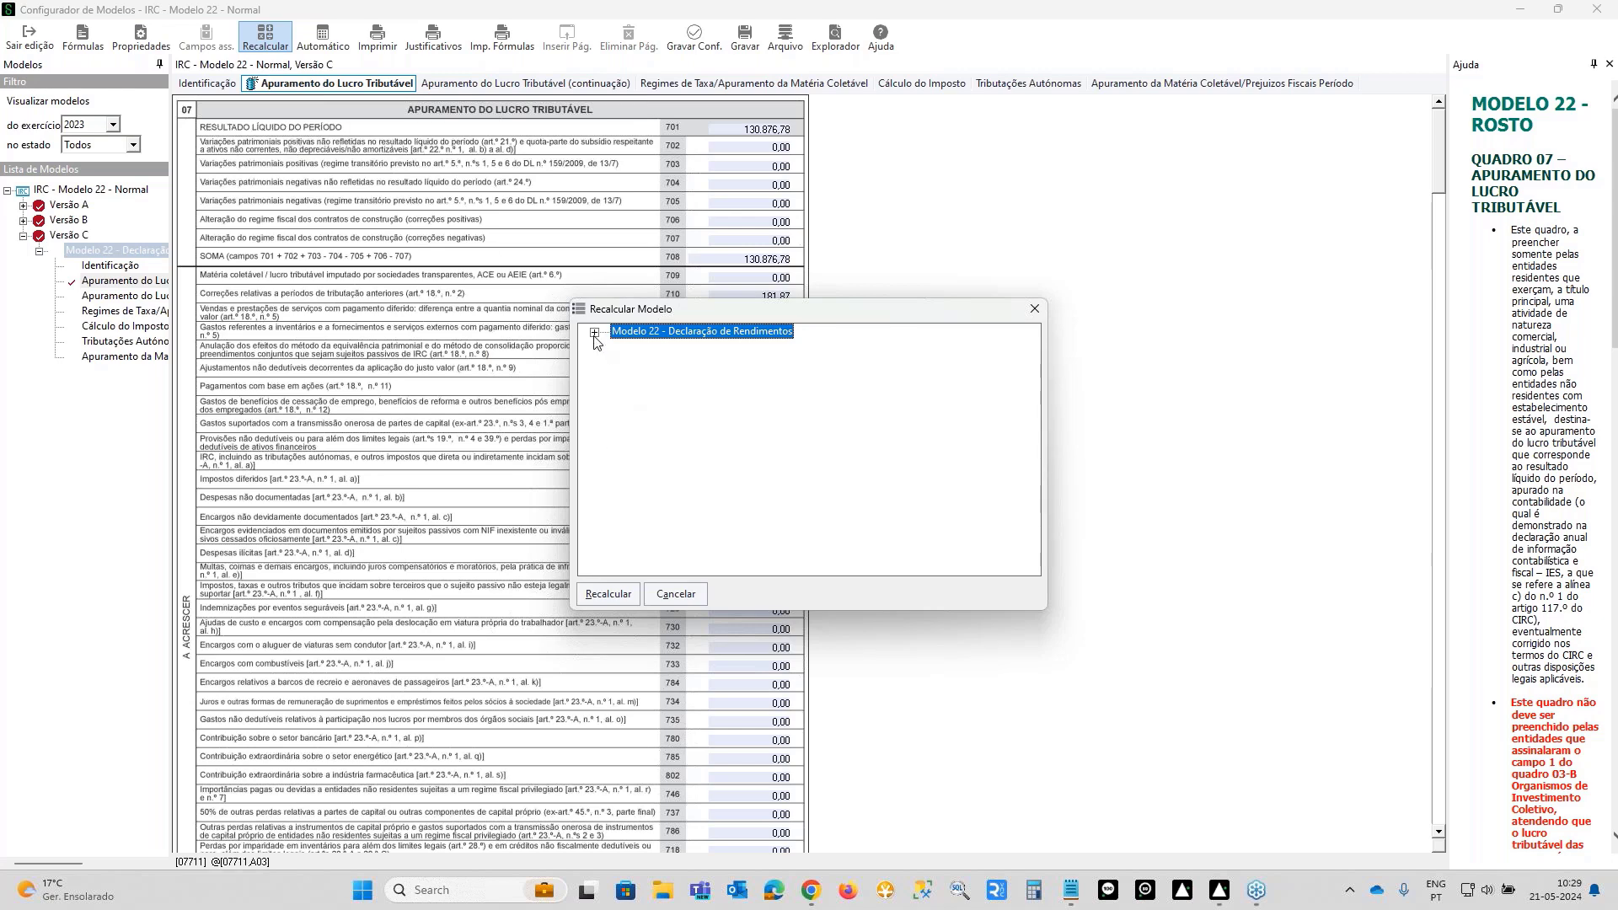
click(621, 599)
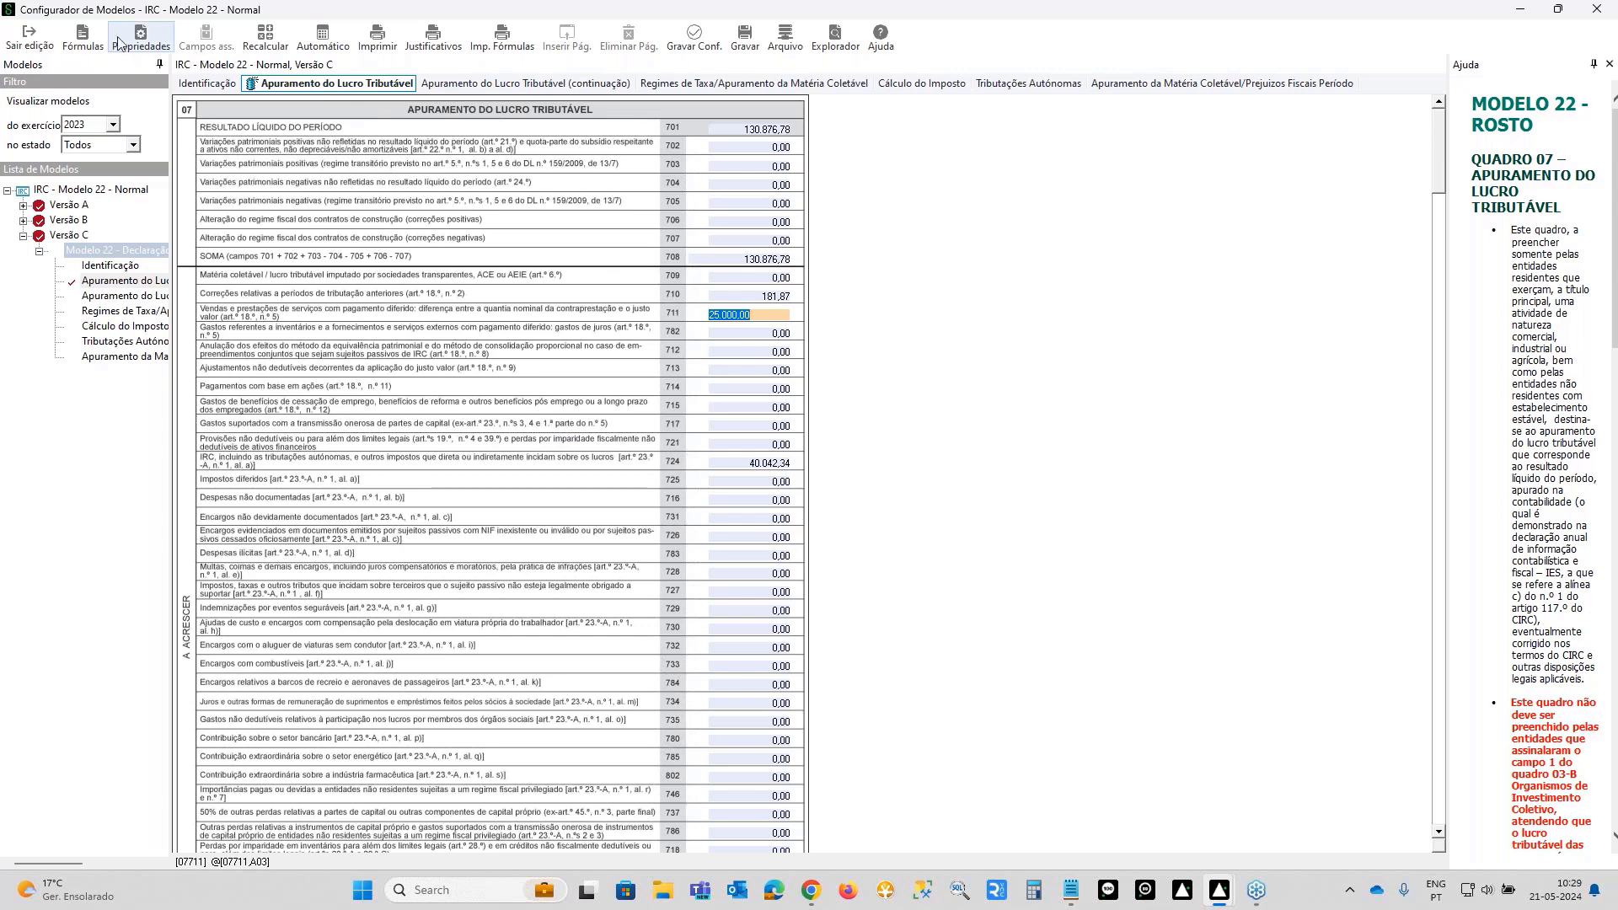
click(265, 35)
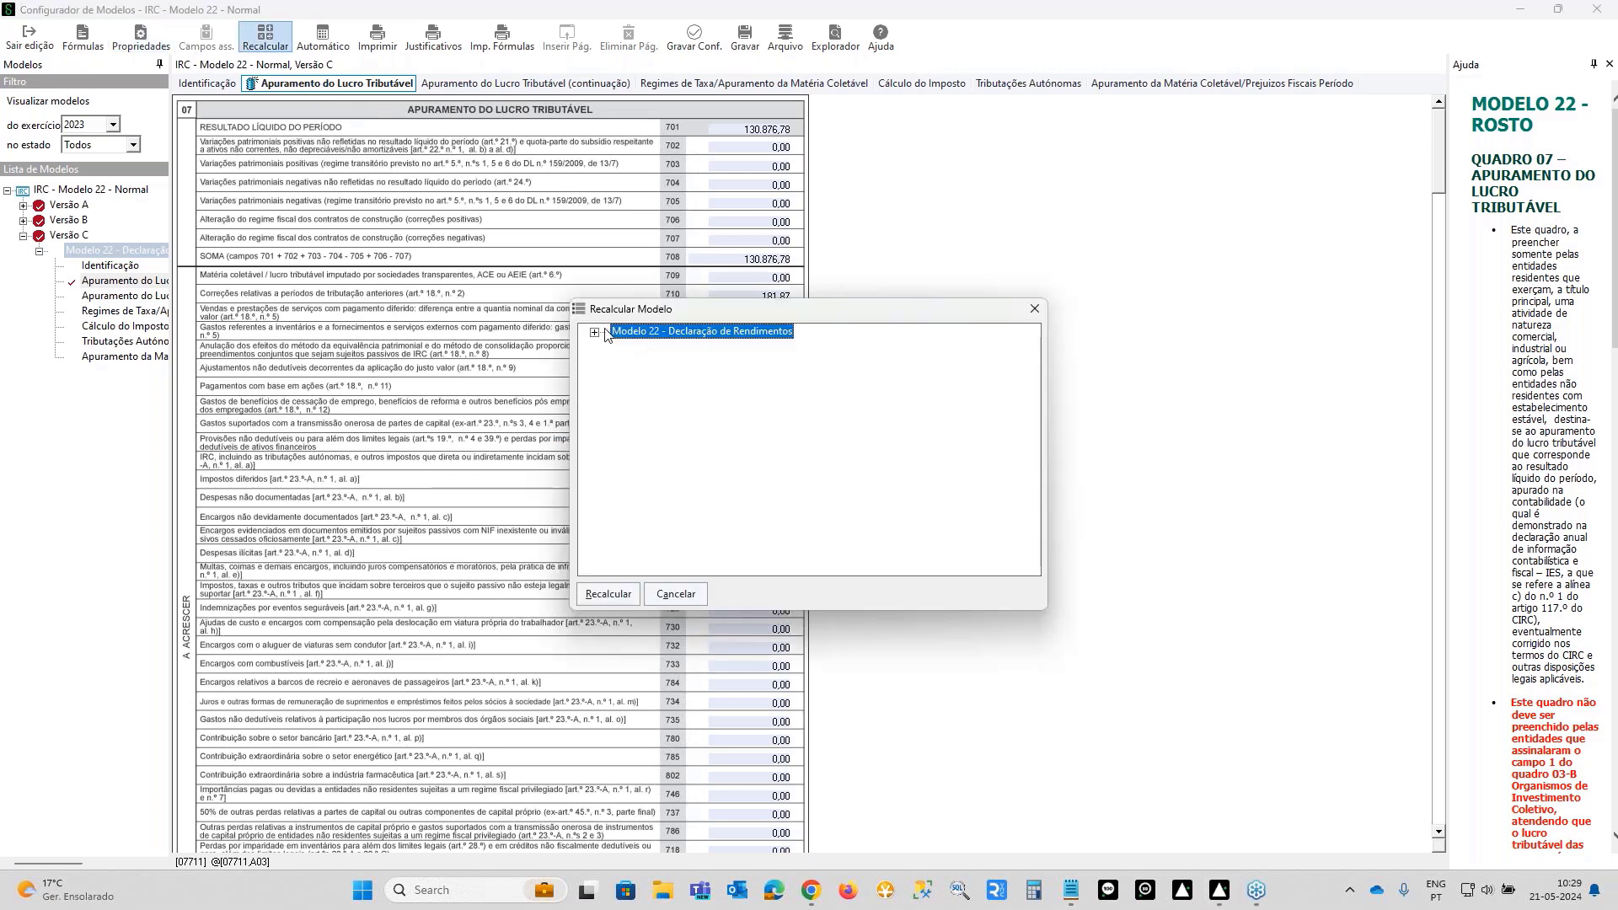
click(595, 333)
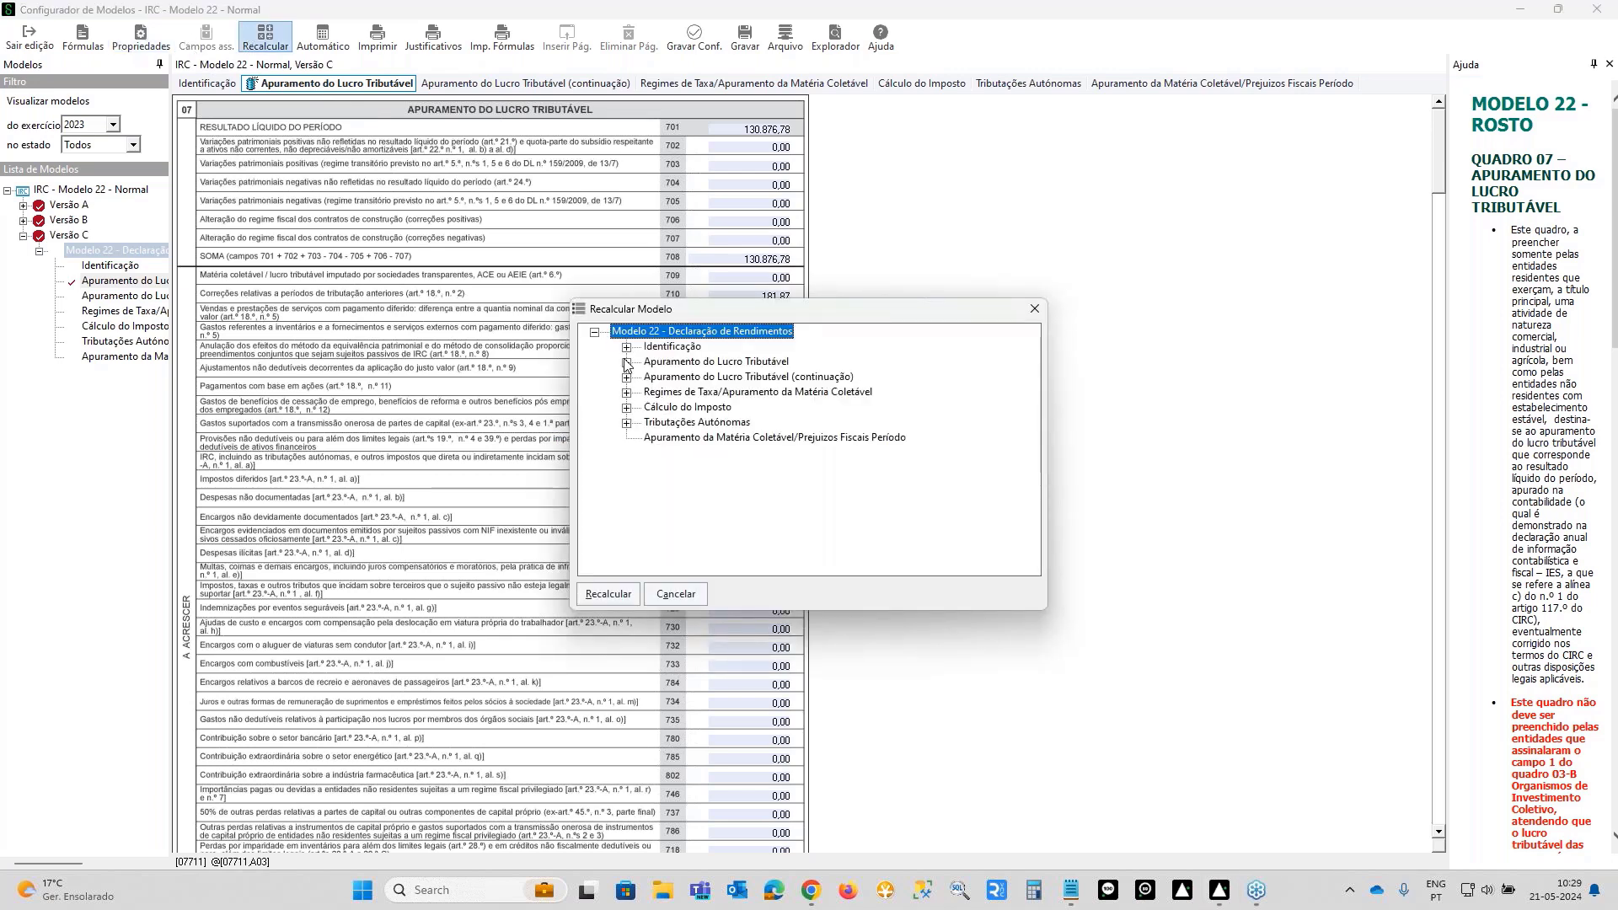
click(627, 362)
click(729, 499)
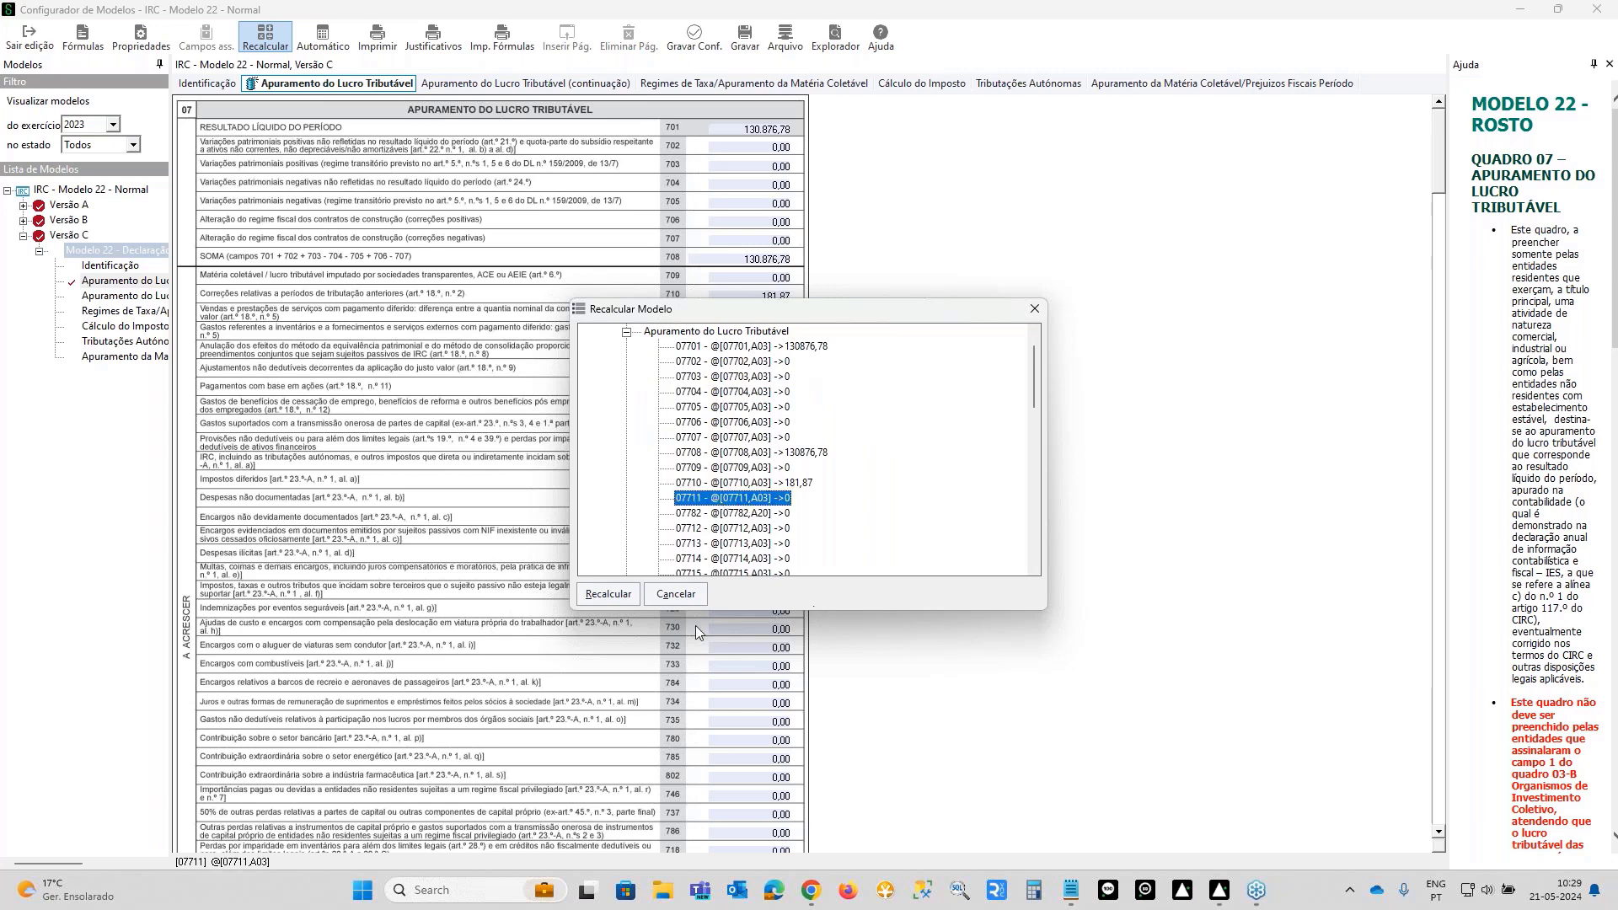
click(606, 594)
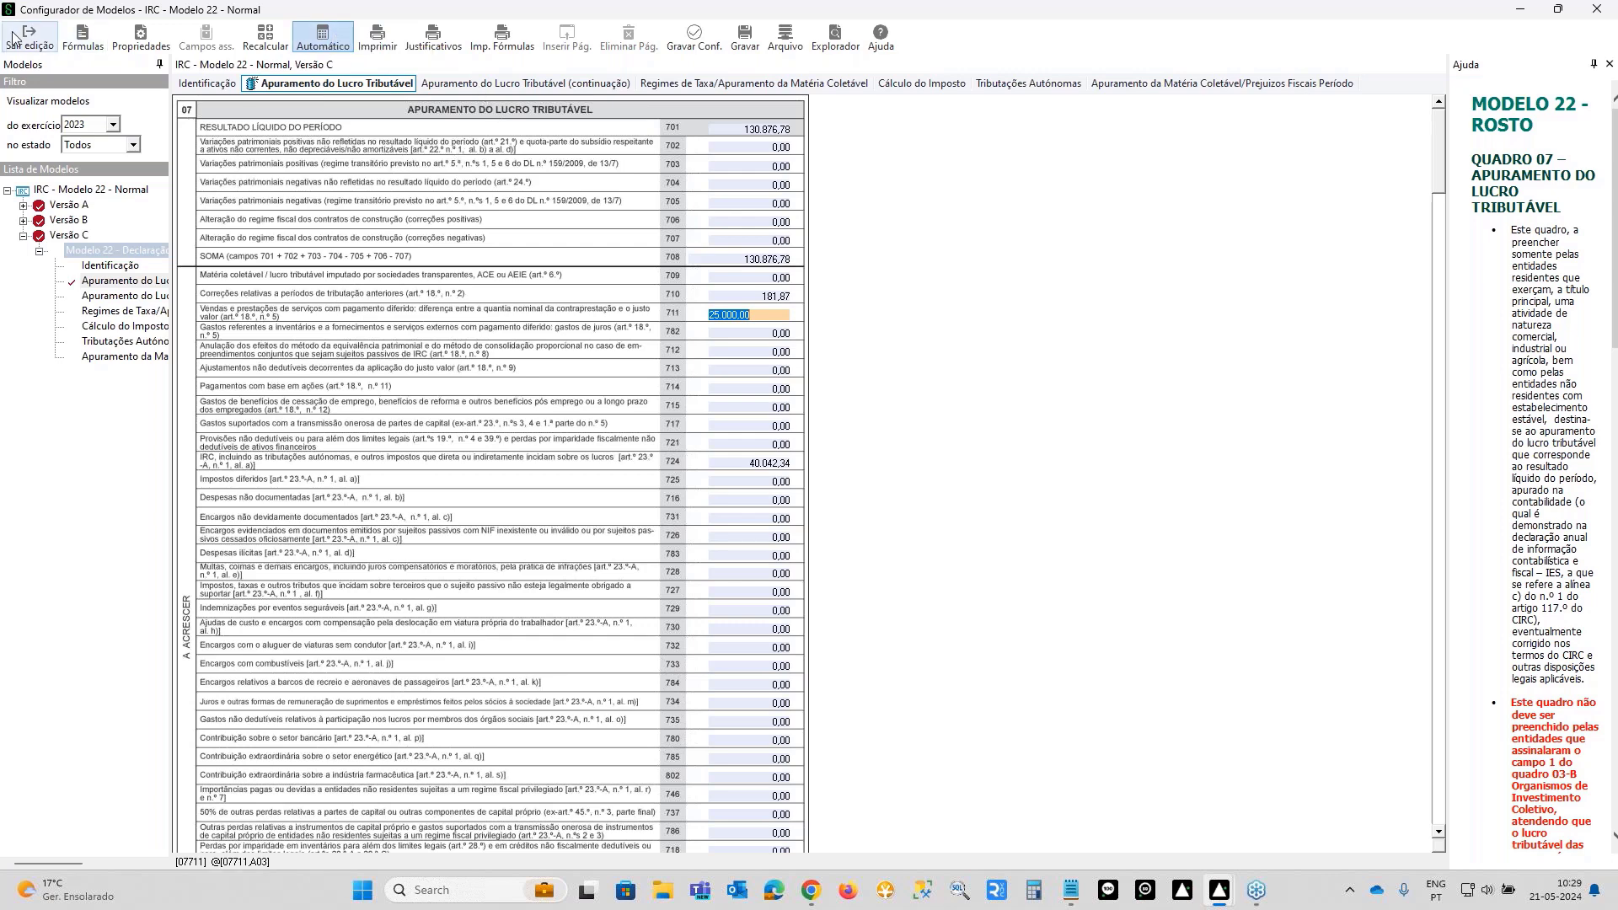
- Save Versão C's Apuramento do Lucro Tributável, its continuação and Regimes de Taxa/Apuramento da Matéria Coletável pages in turn, and leave editing
click(479, 84)
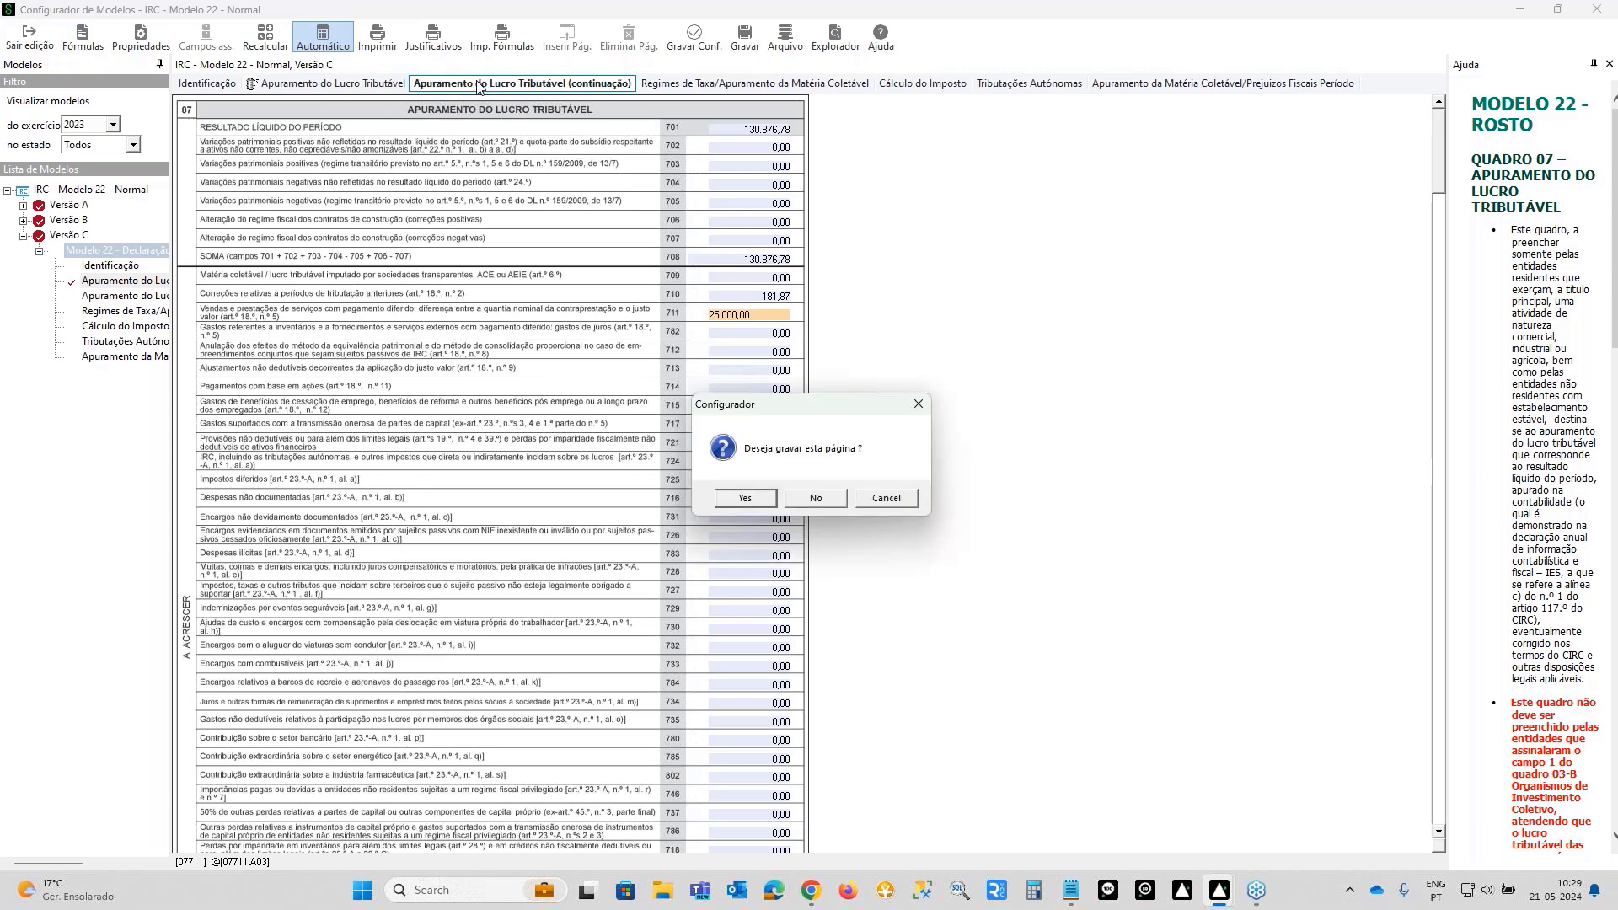
click(750, 504)
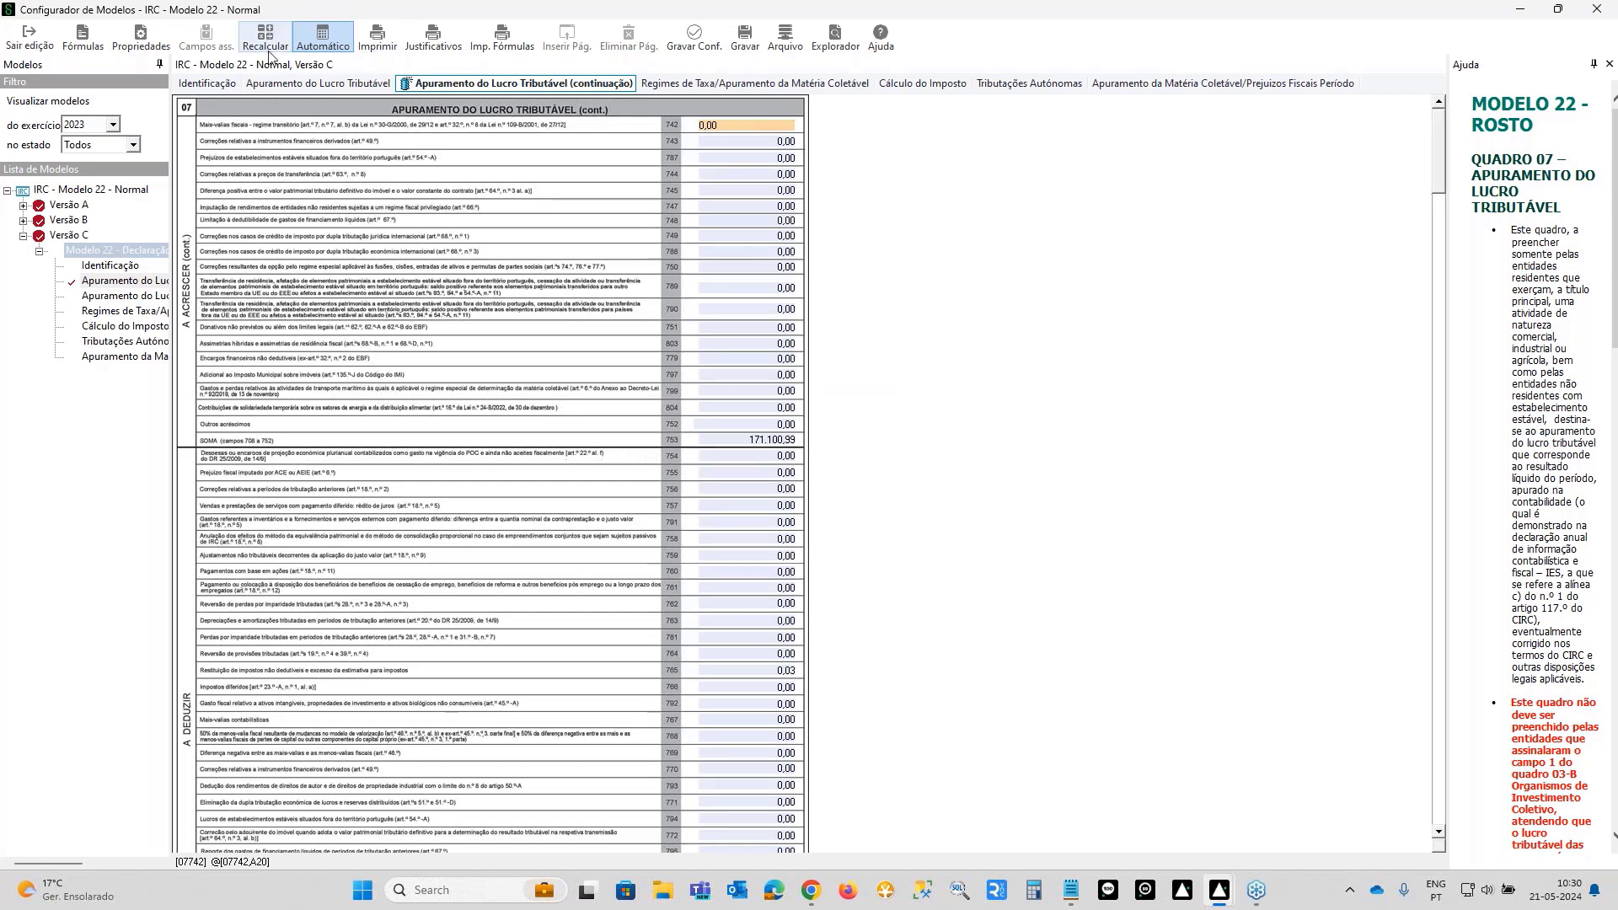
click(715, 84)
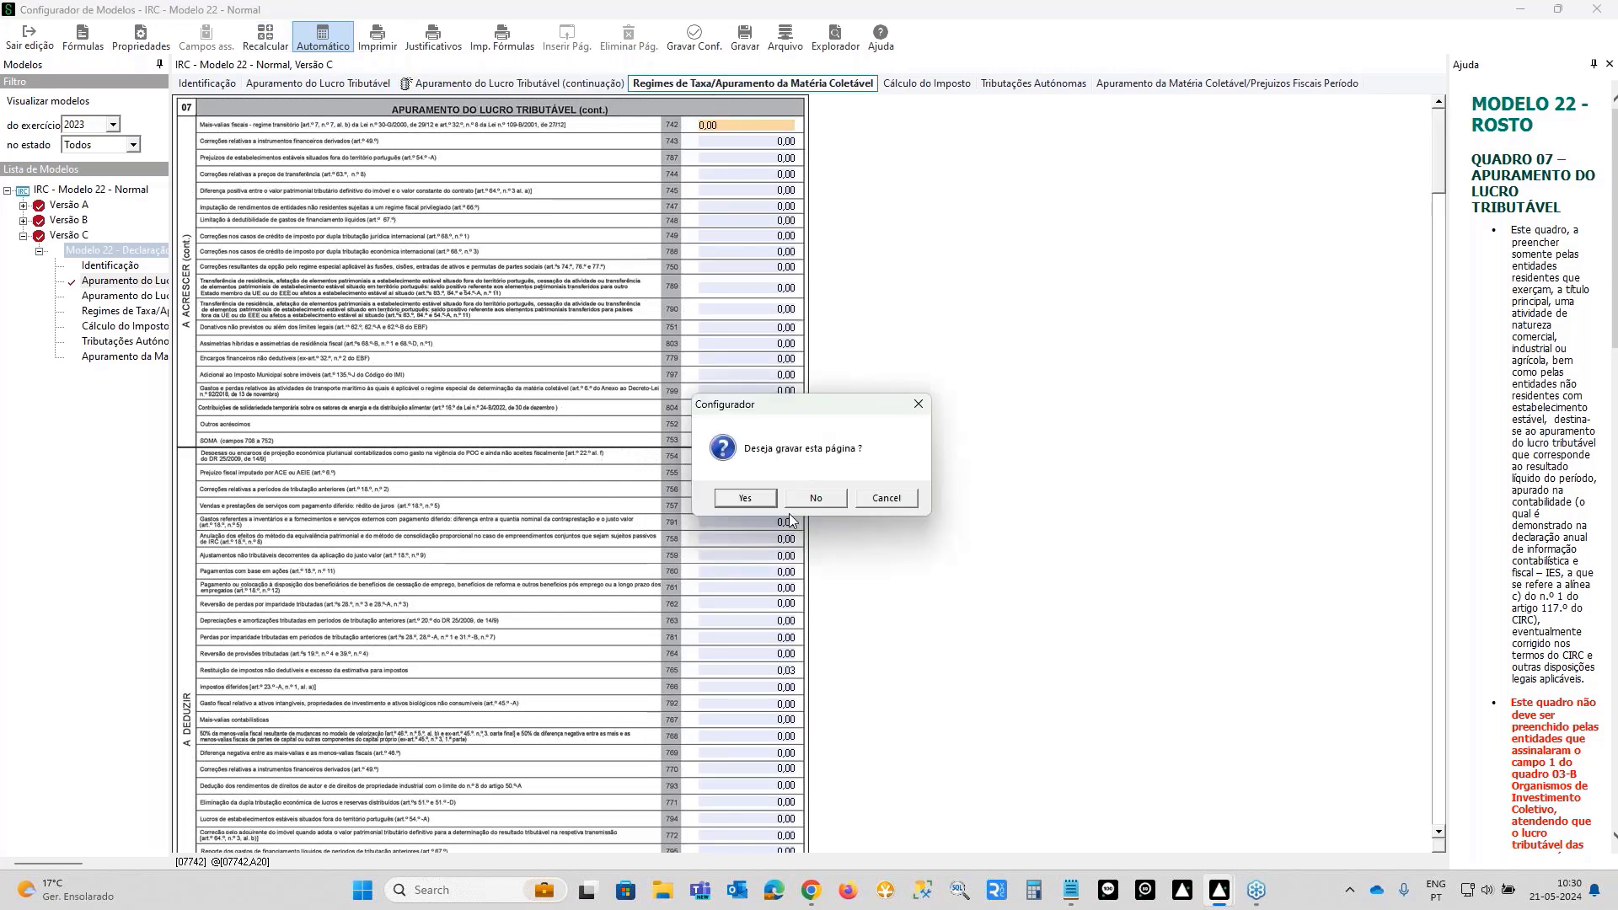
click(746, 499)
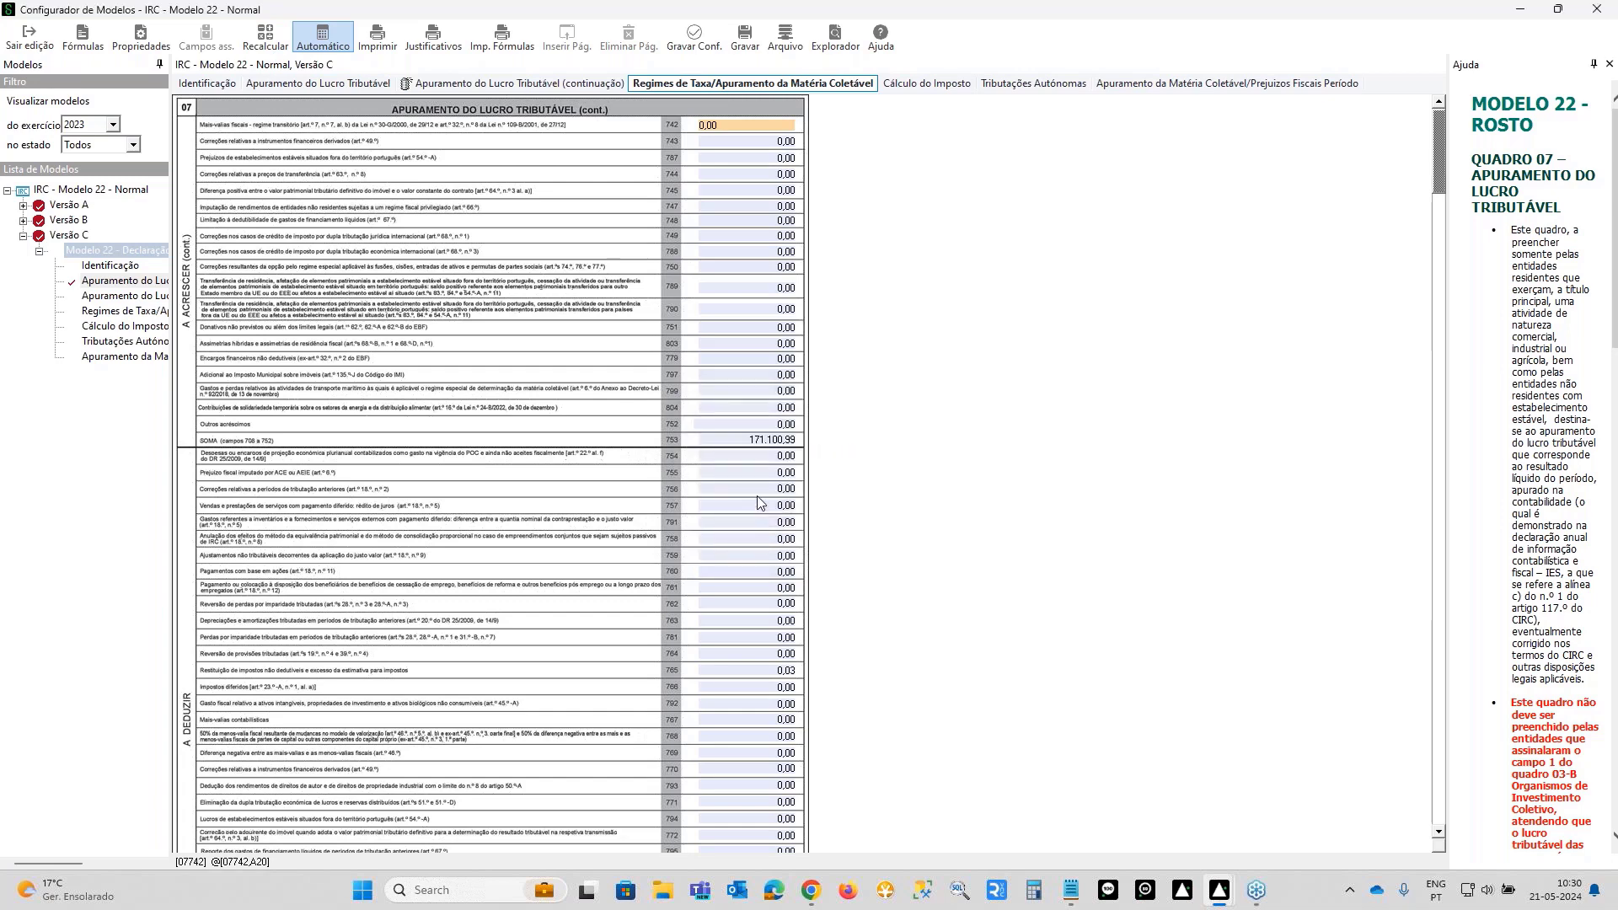
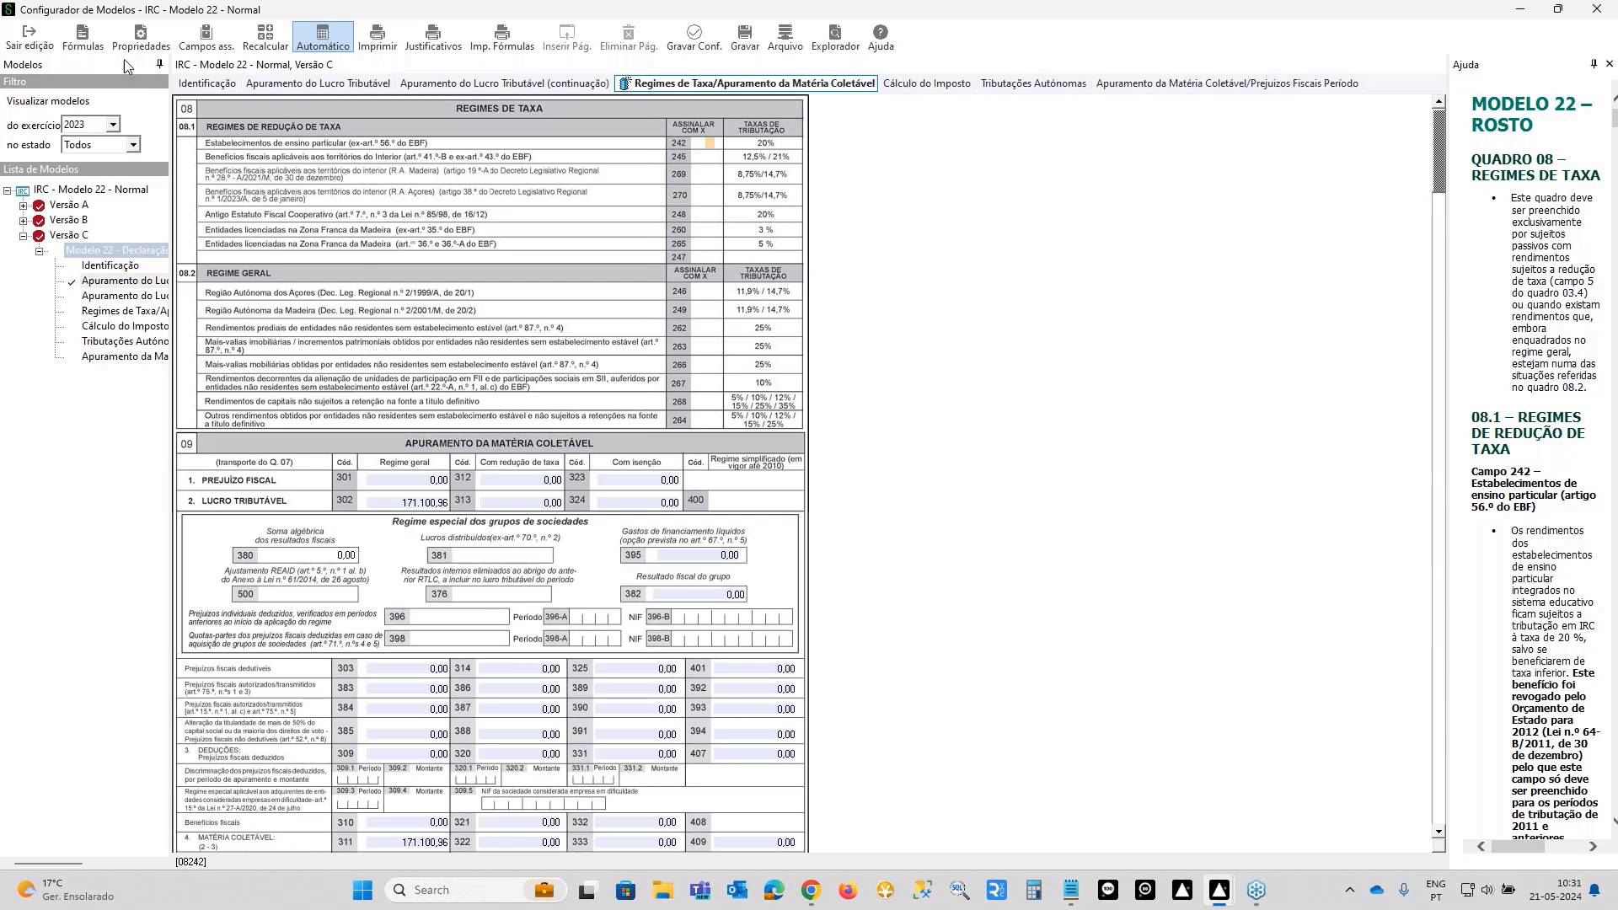
click(31, 38)
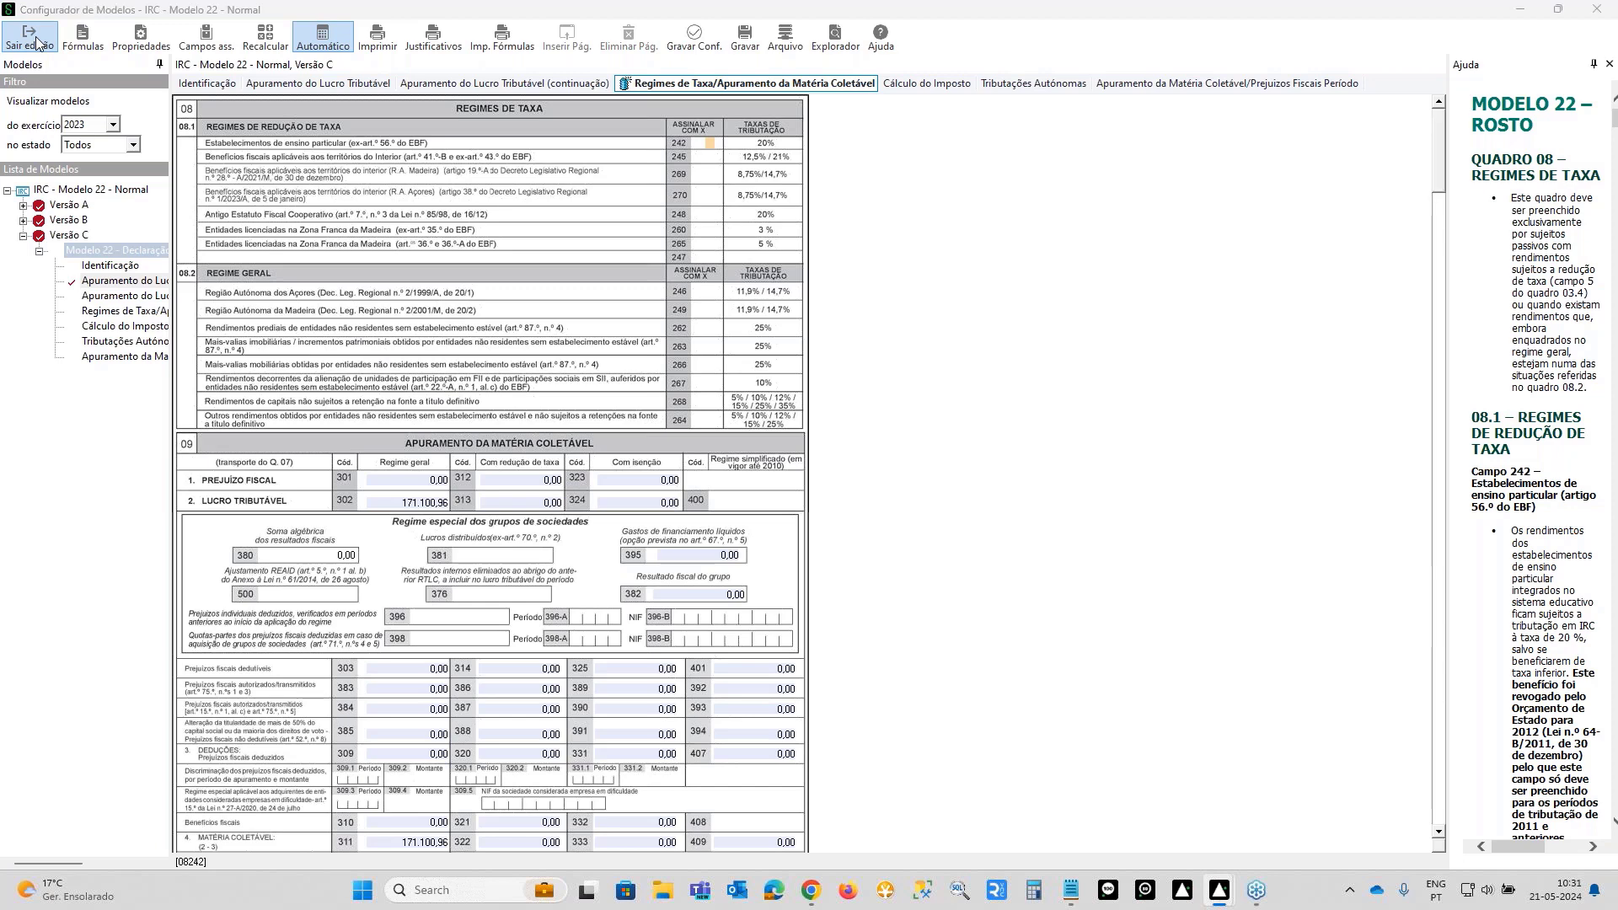
click(746, 499)
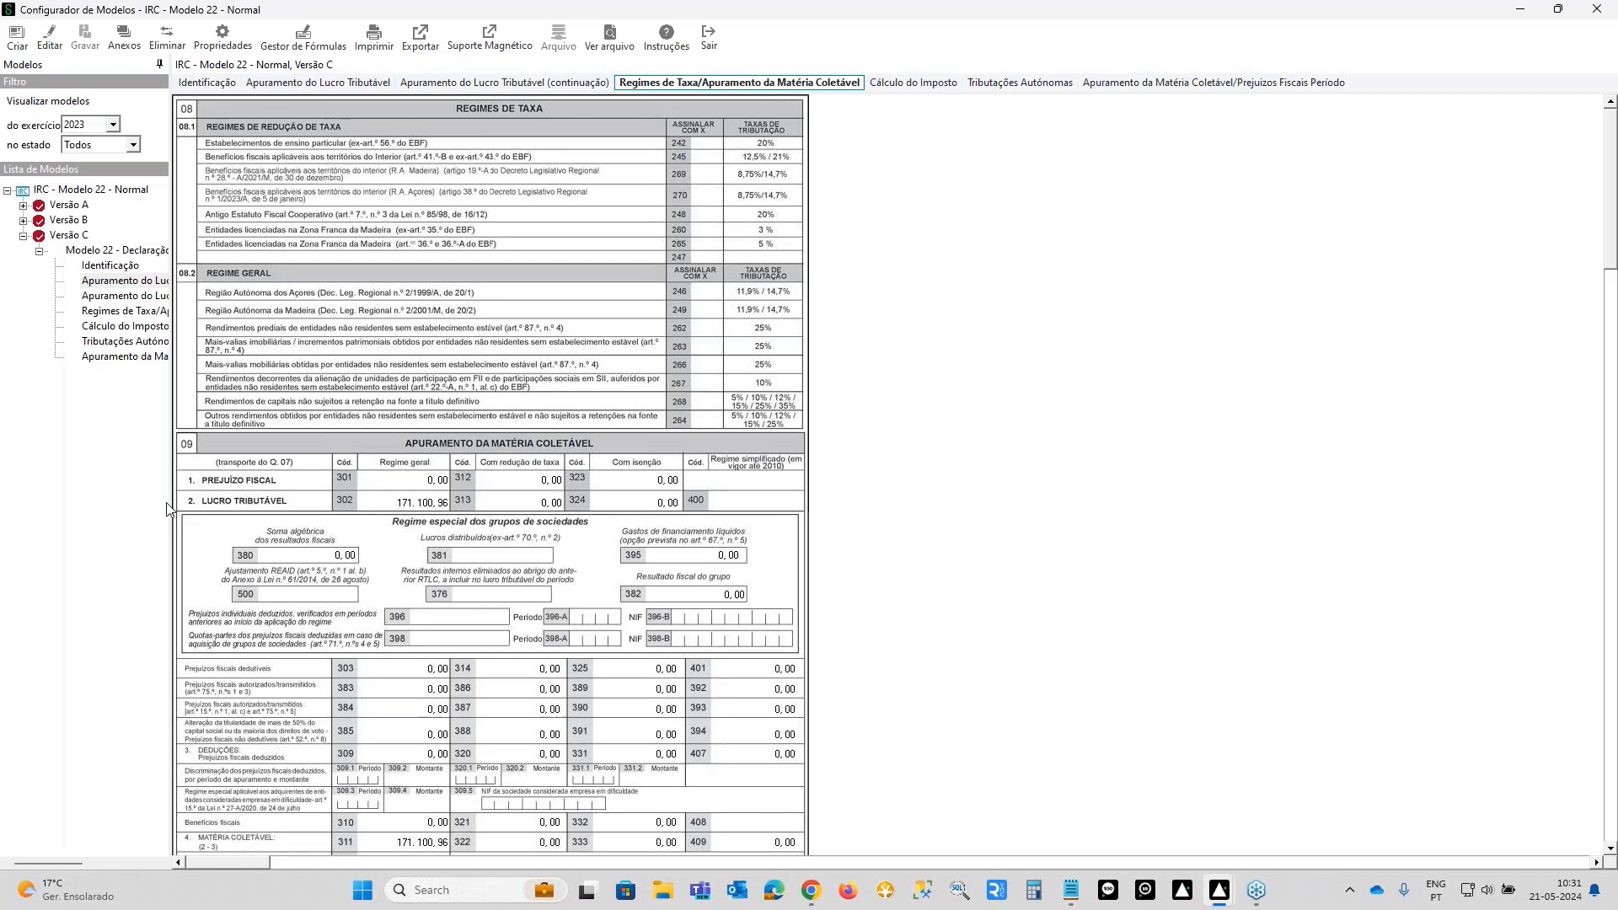
- Export the Versão C declaration to PDF and review its Apuramento do Lucro Tributável page in the opened file
click(427, 35)
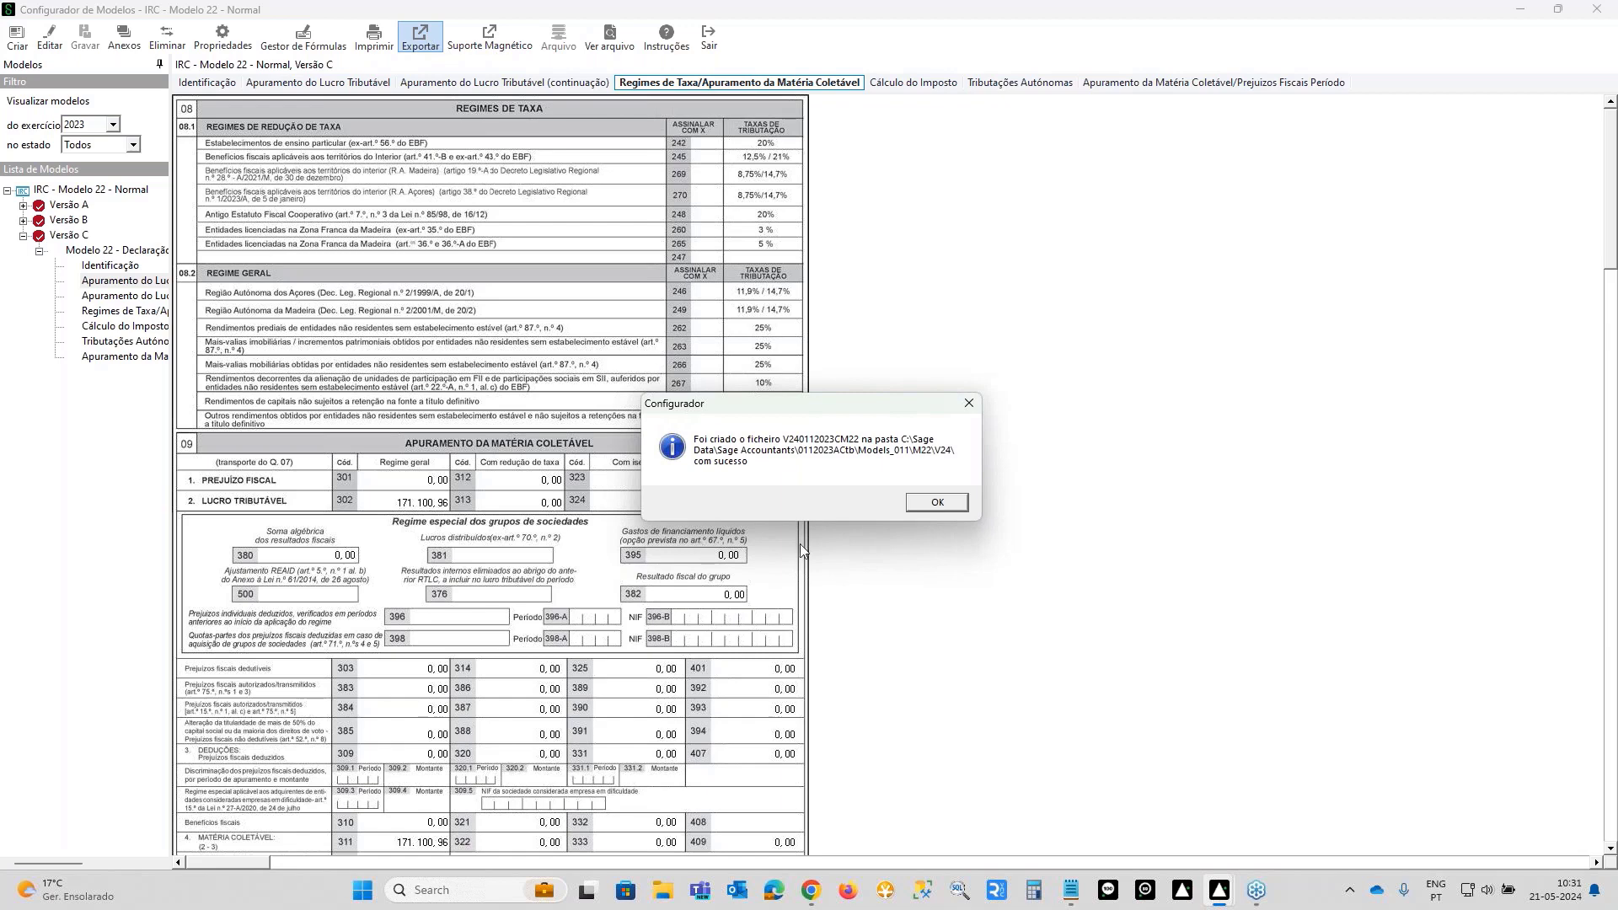
click(938, 504)
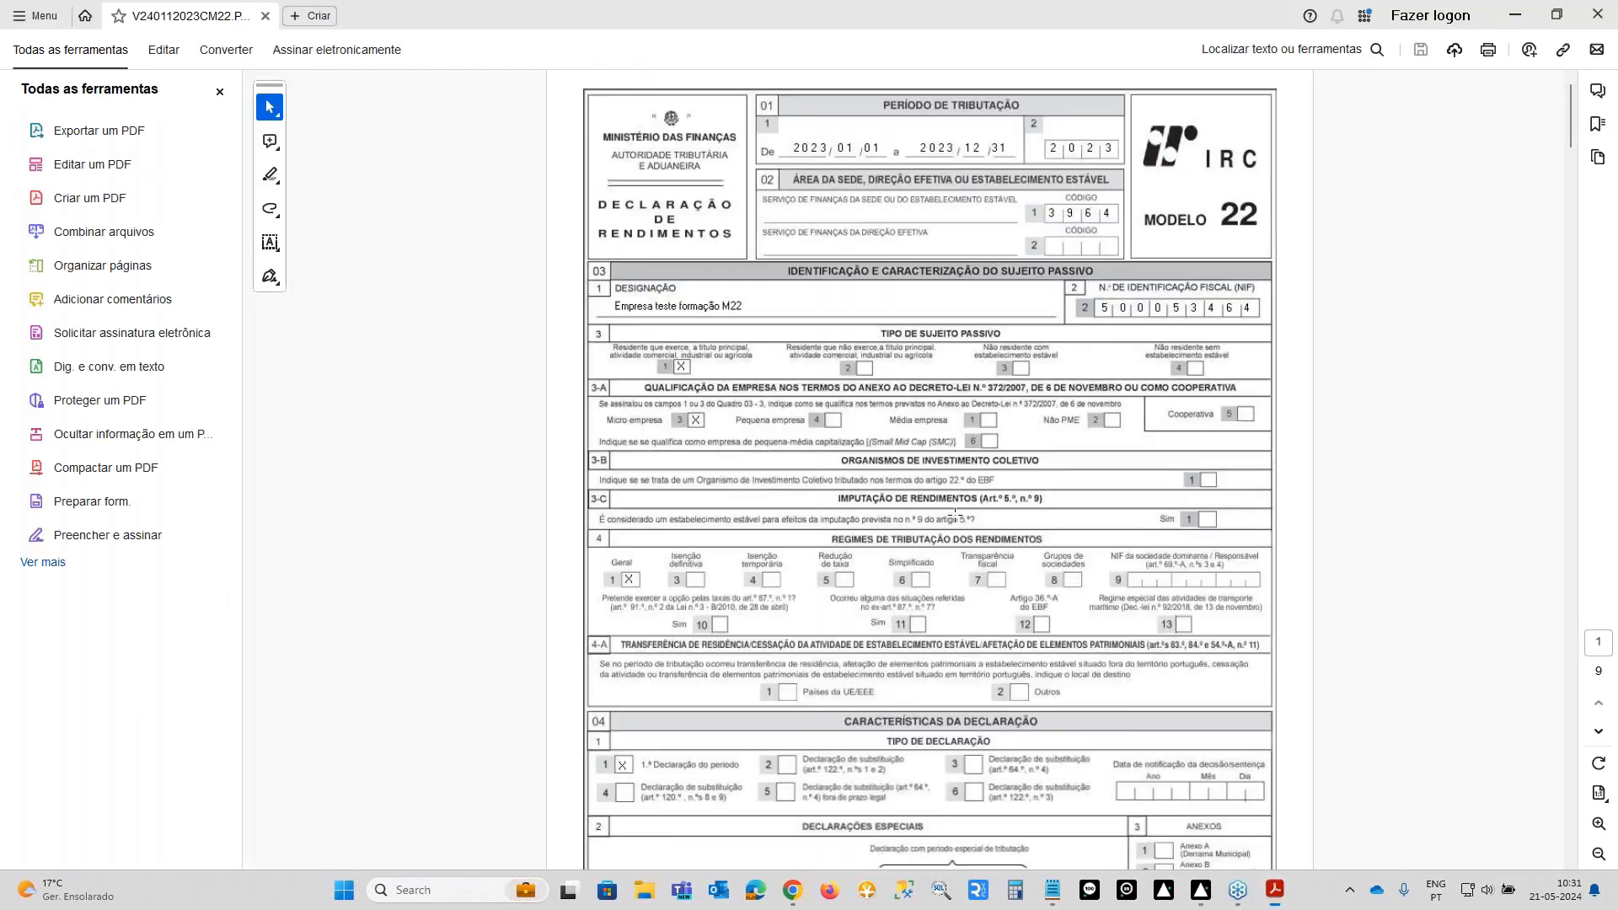
scroll(842, 459, down, 8)
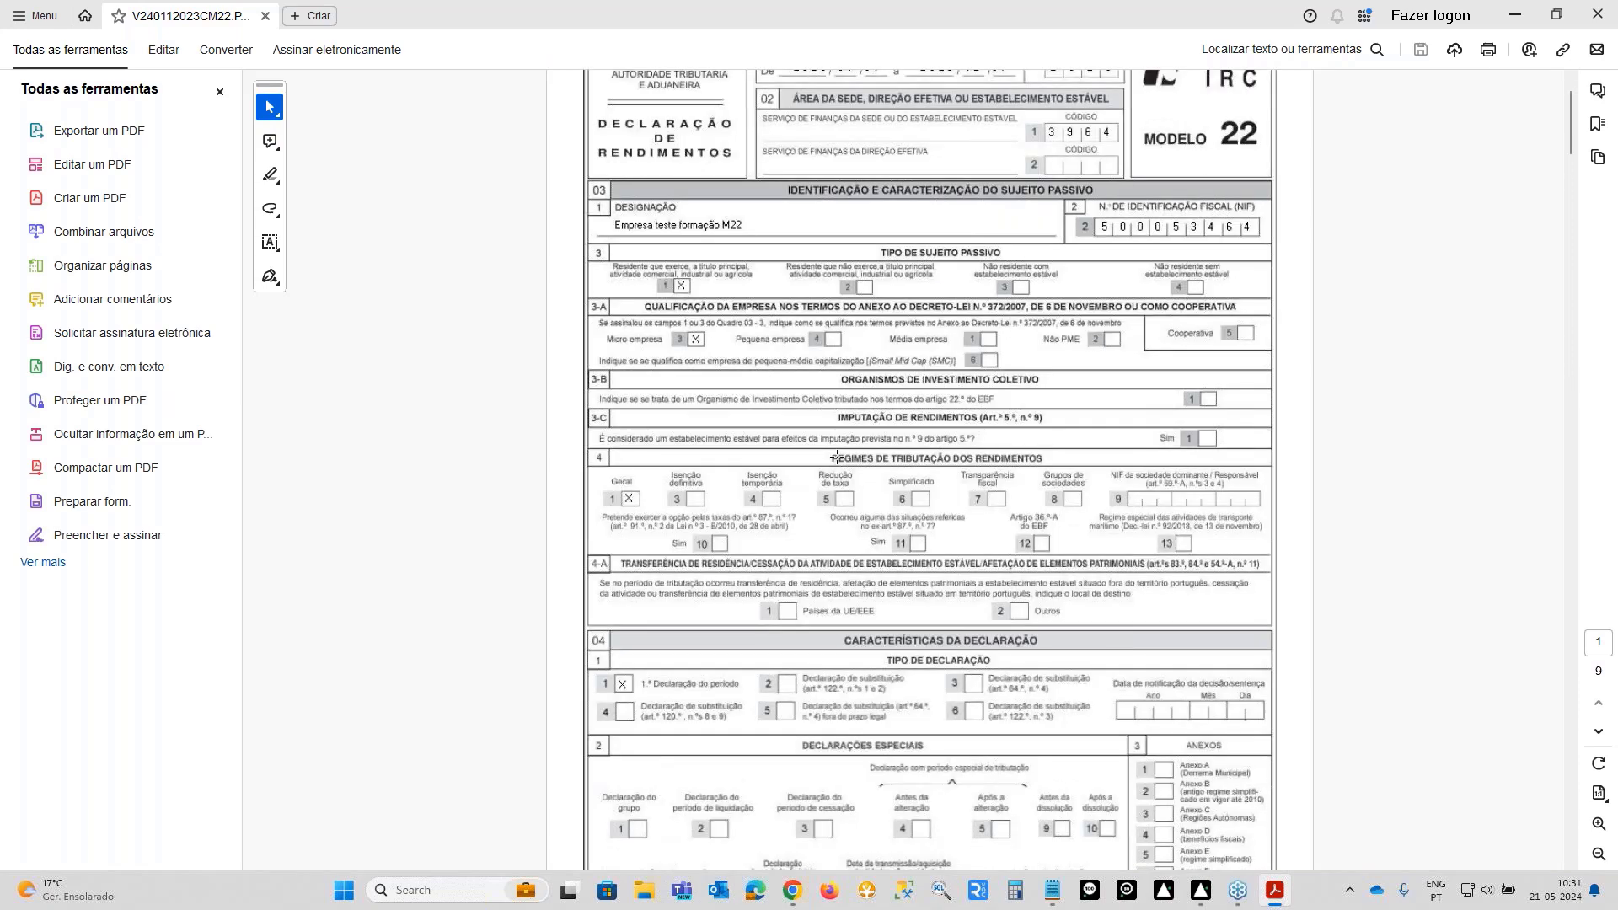
scroll(841, 459, down, 8)
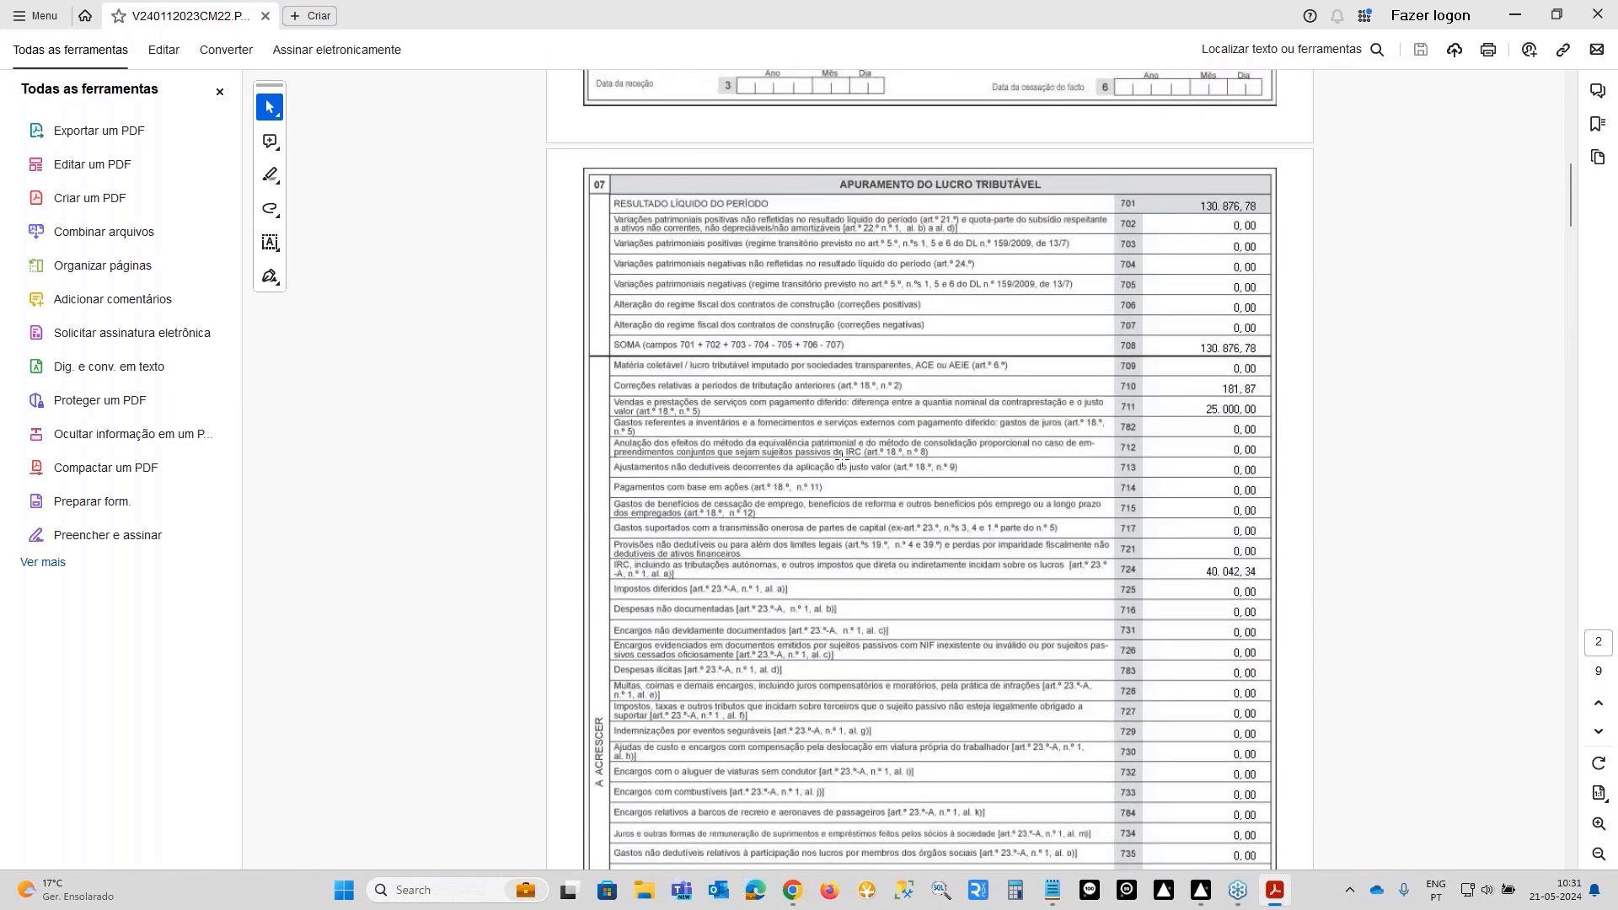
- Review the exported PDF's remaining Apuramento do Lucro Tributável, Regimes de Taxa and Apuramento da Matéria Coletável sections, and close the file
scroll(841, 460, down, 8)
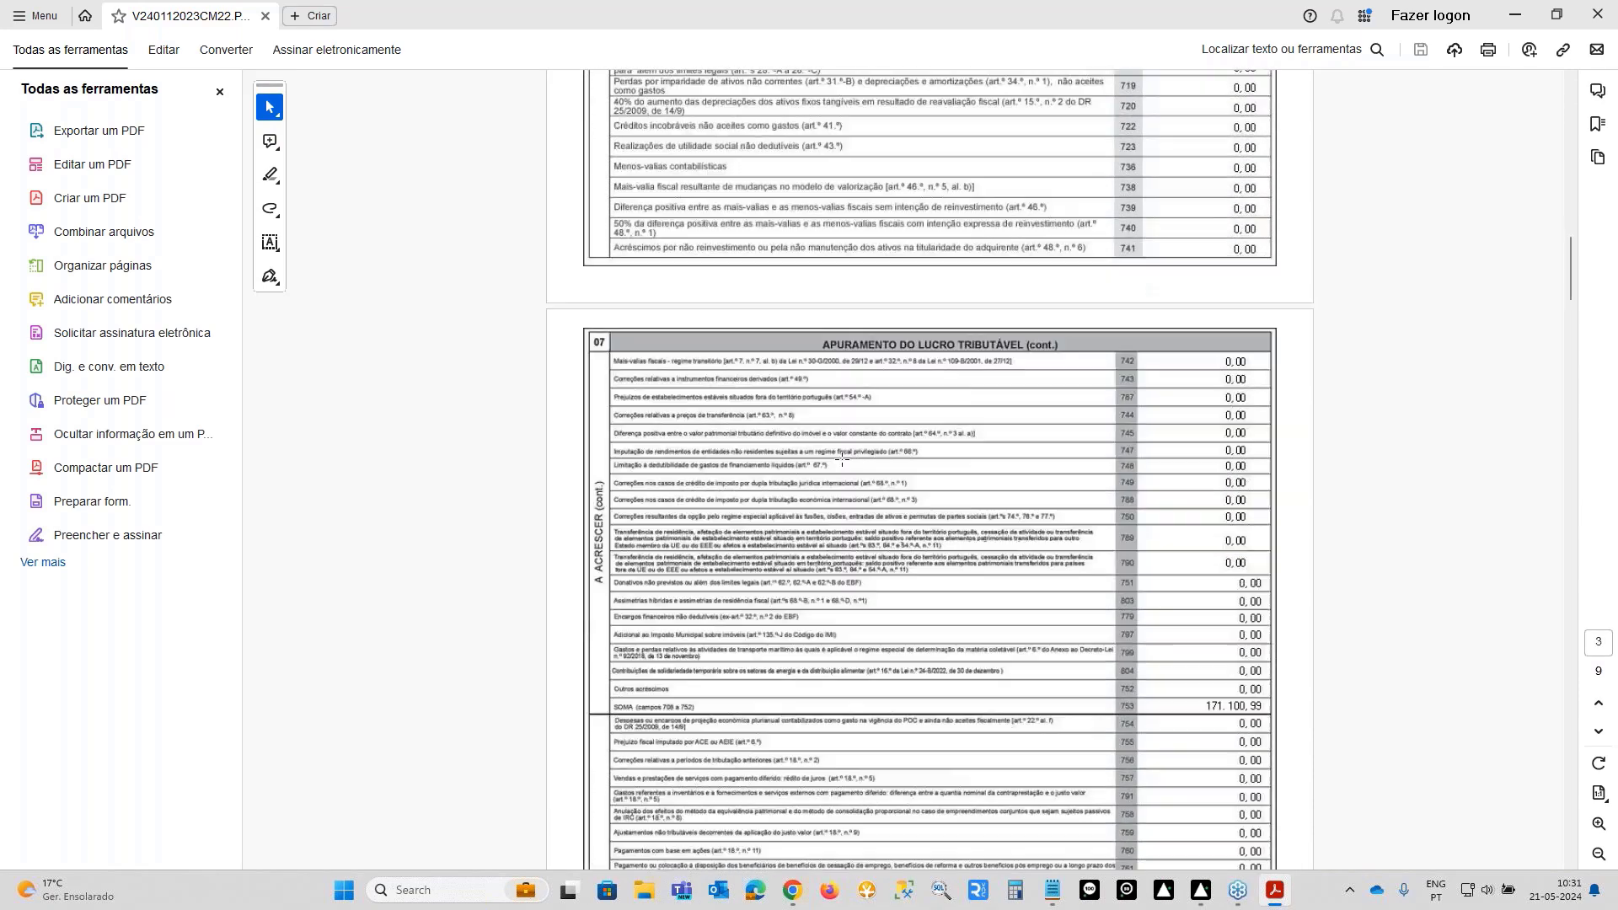
scroll(841, 459, down, 8)
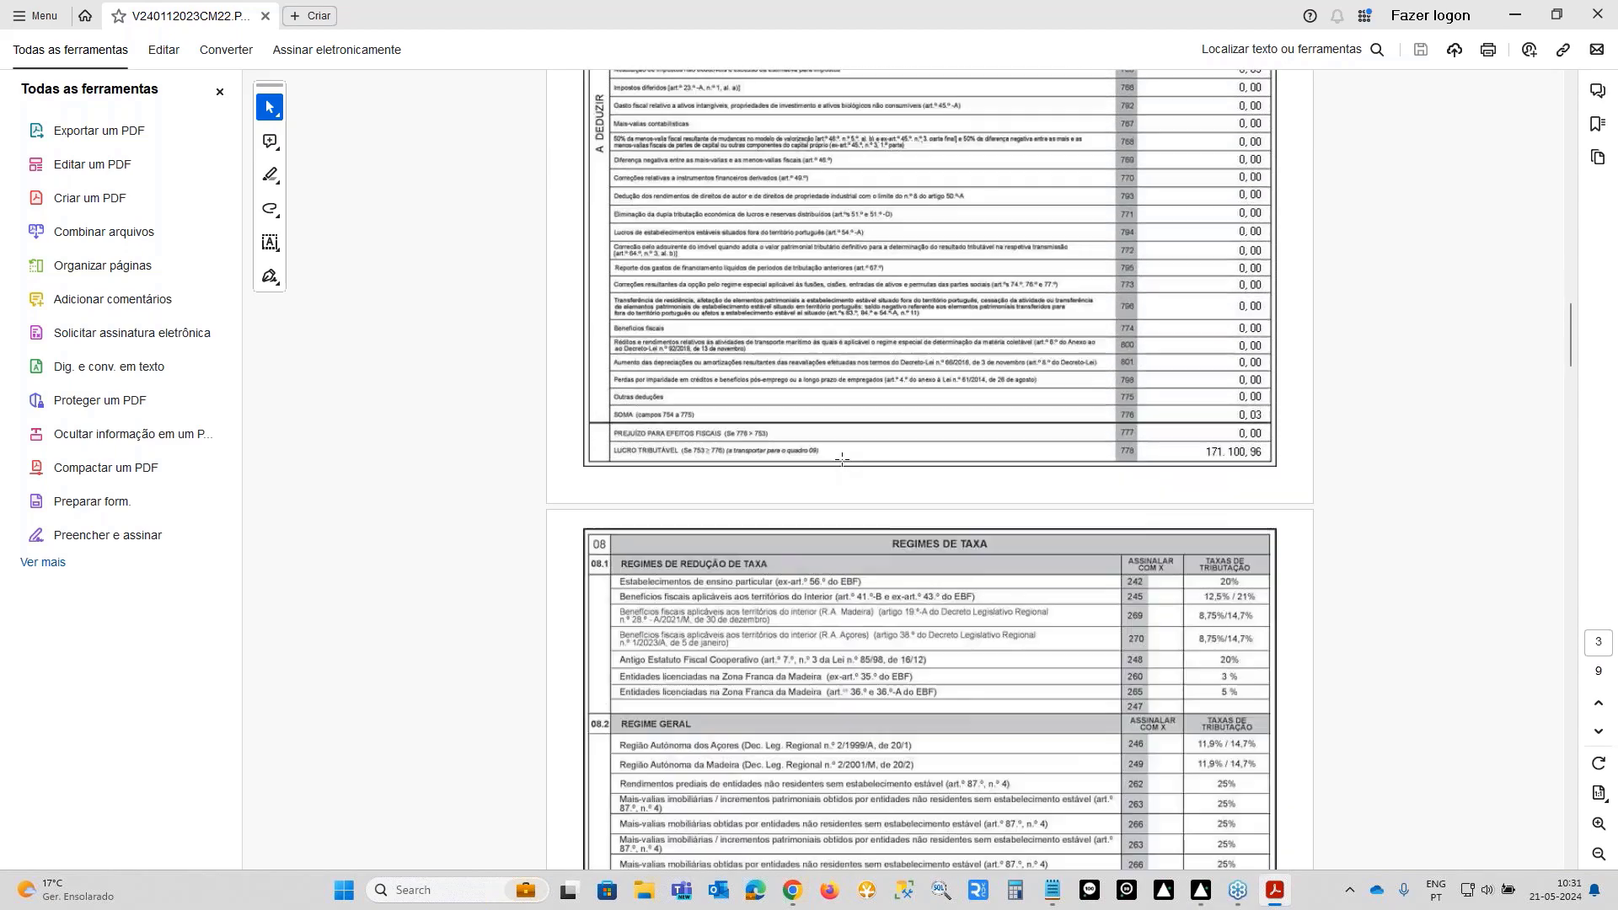
scroll(841, 459, down, 8)
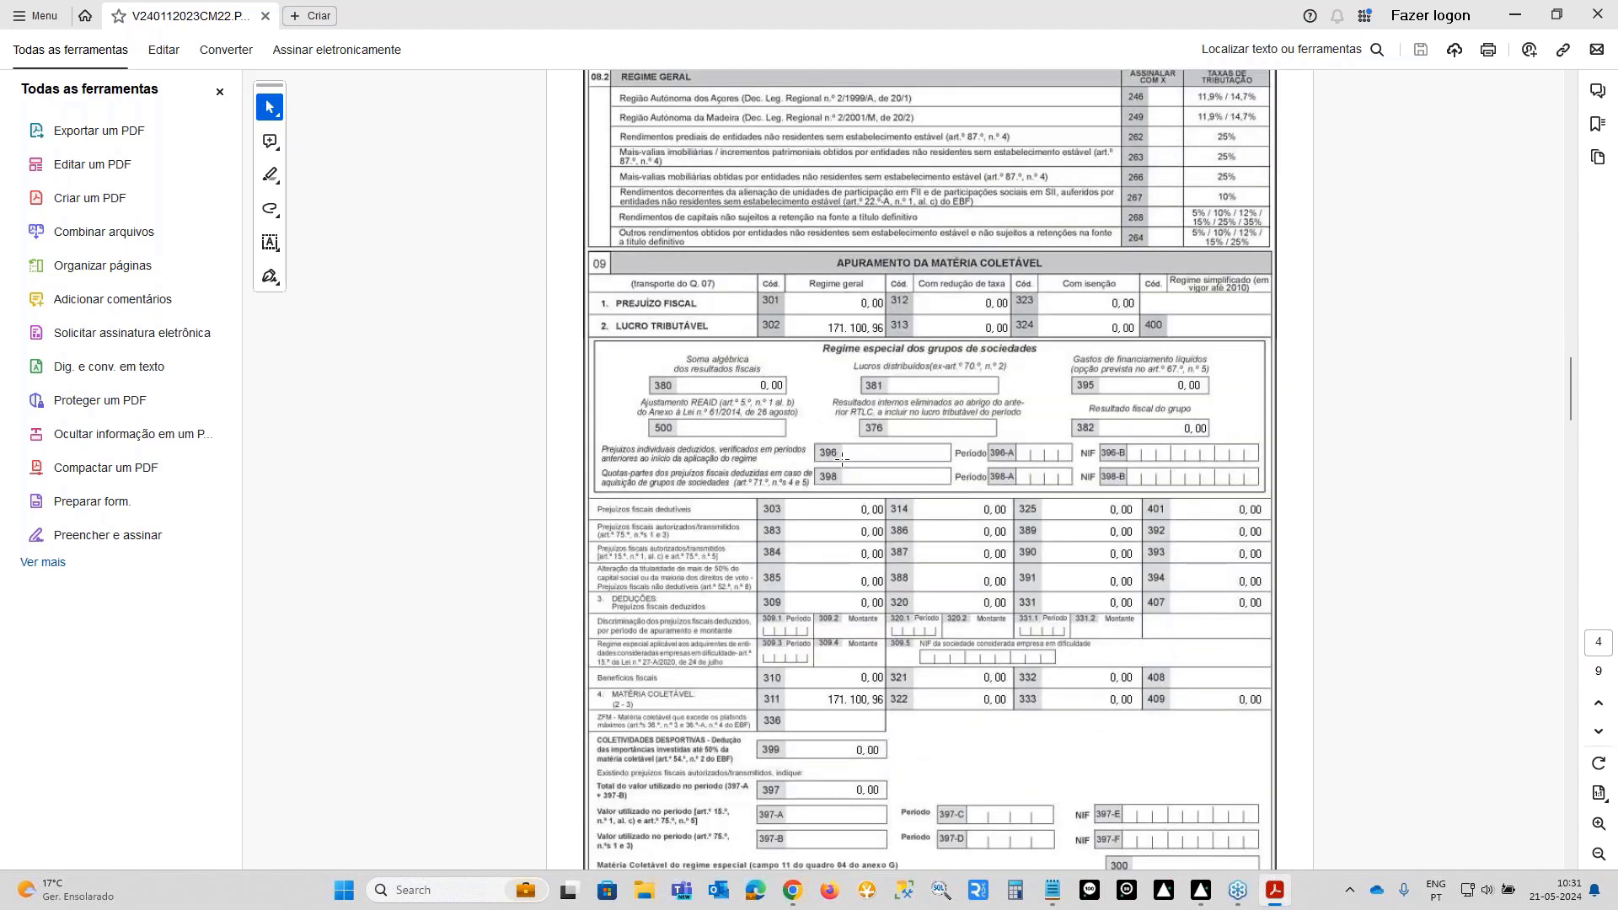
scroll(844, 459, down, 5)
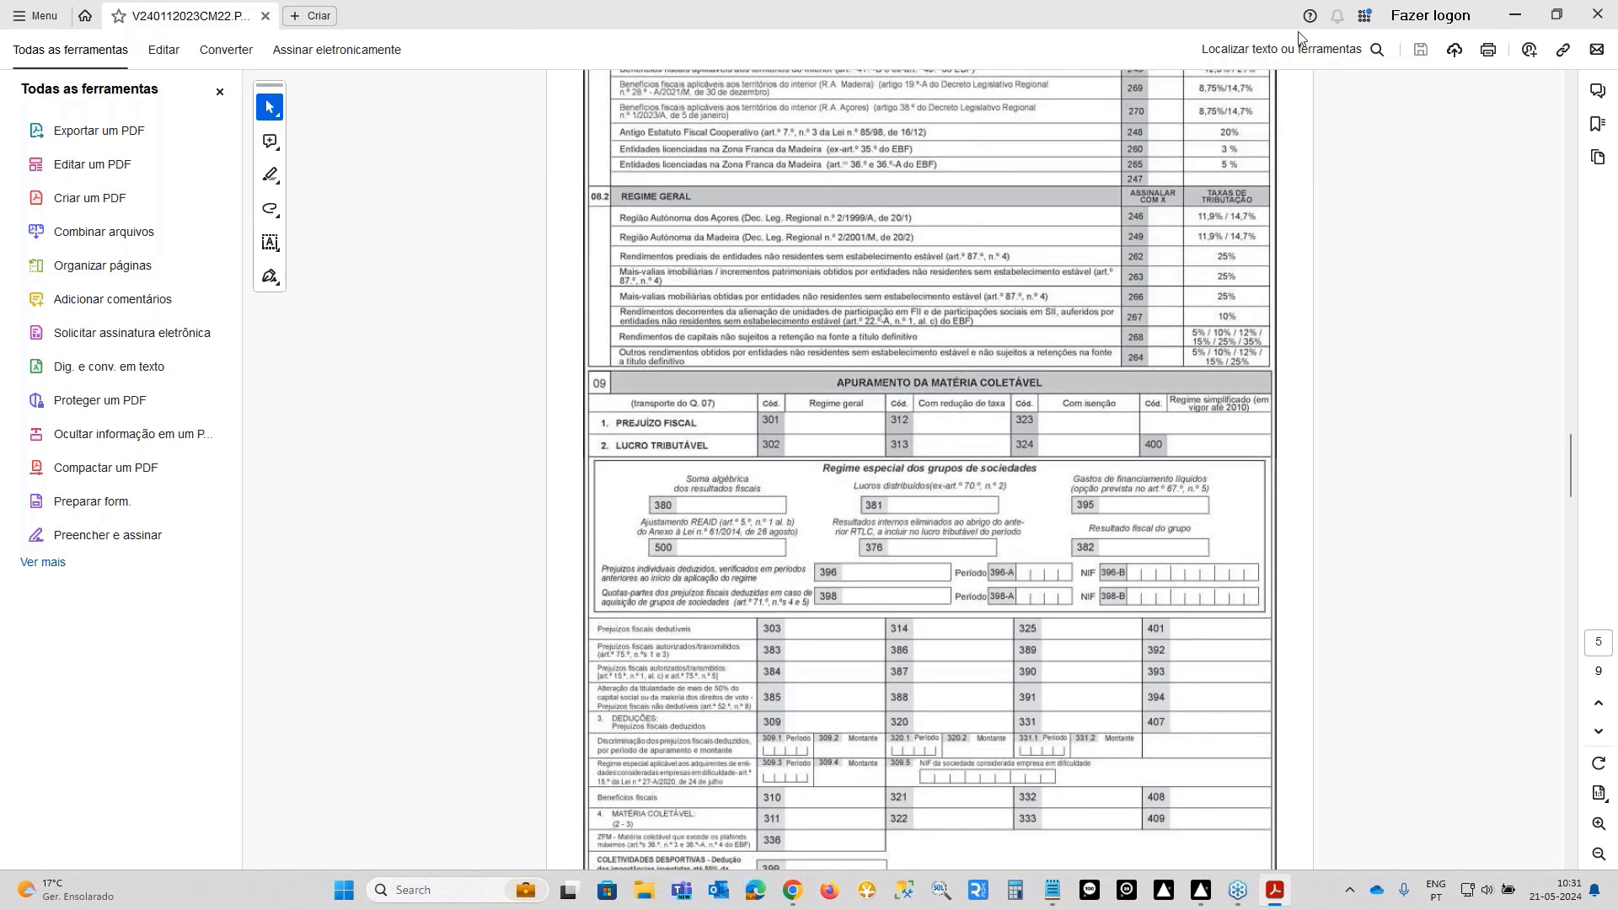
click(1599, 15)
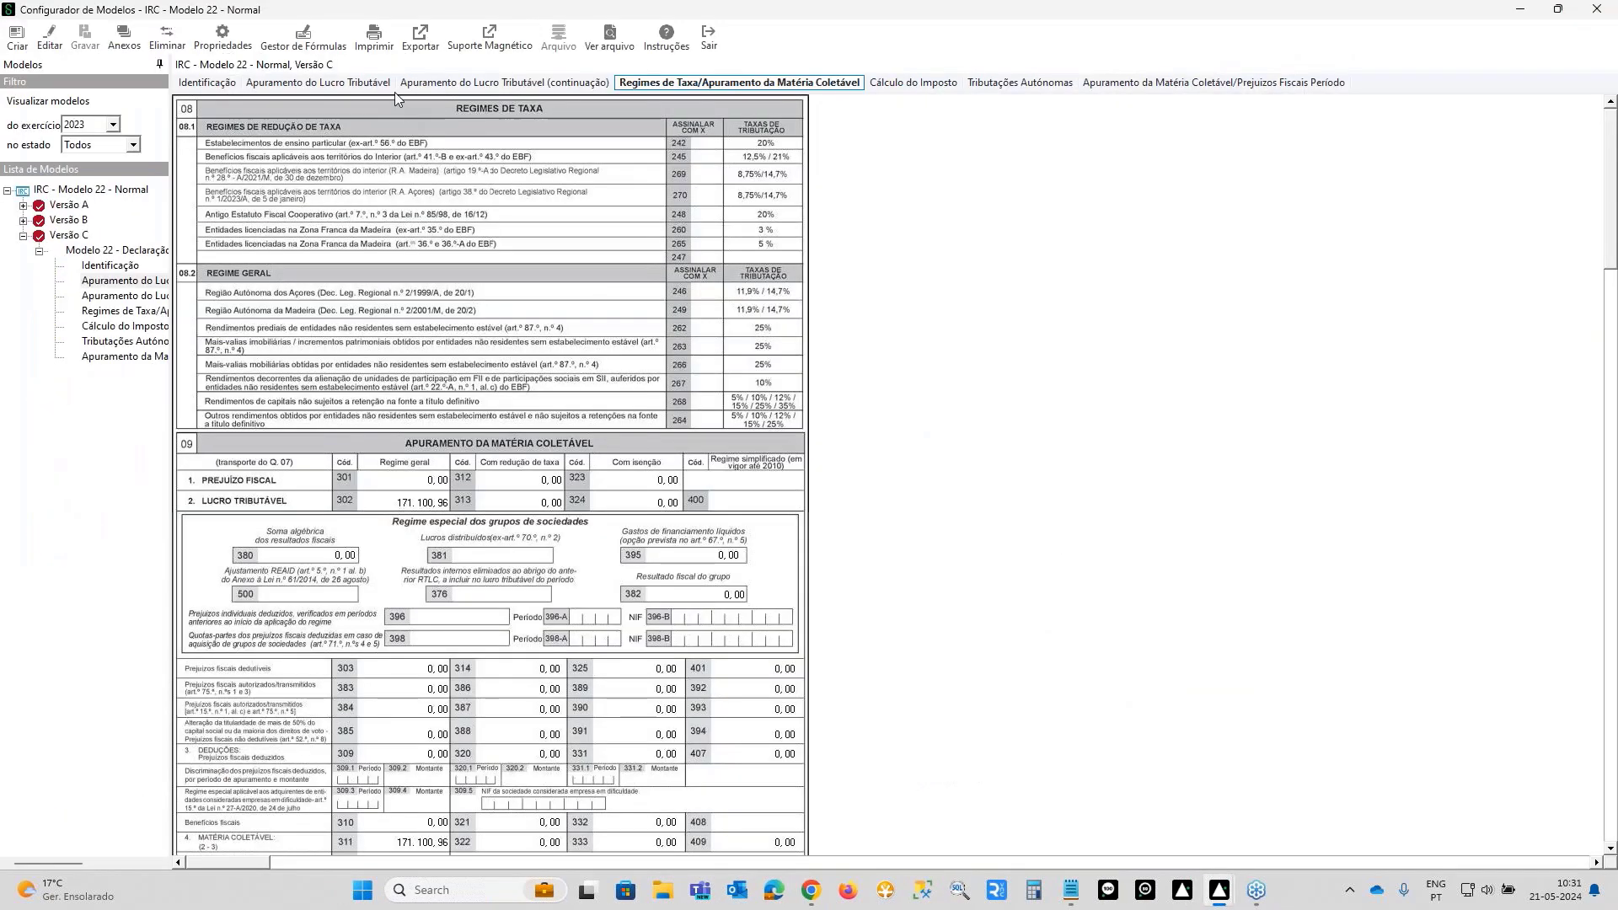
- Generate the Suporte Magnético XML files for Versão C and Versão A of the Modelo 22 declaration
click(488, 44)
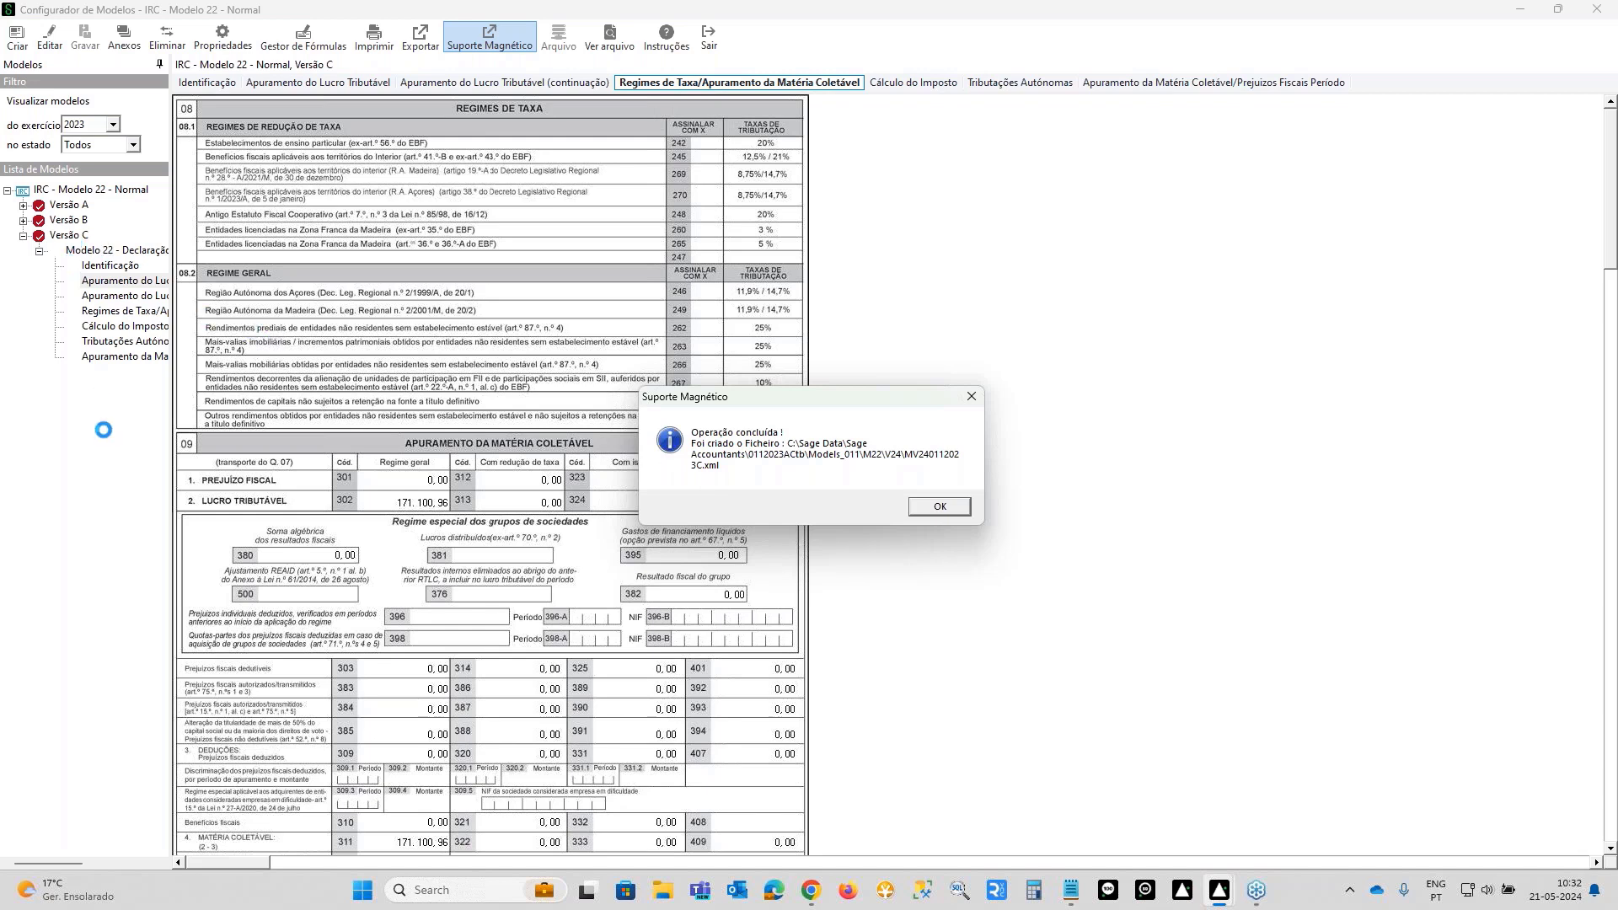
click(940, 507)
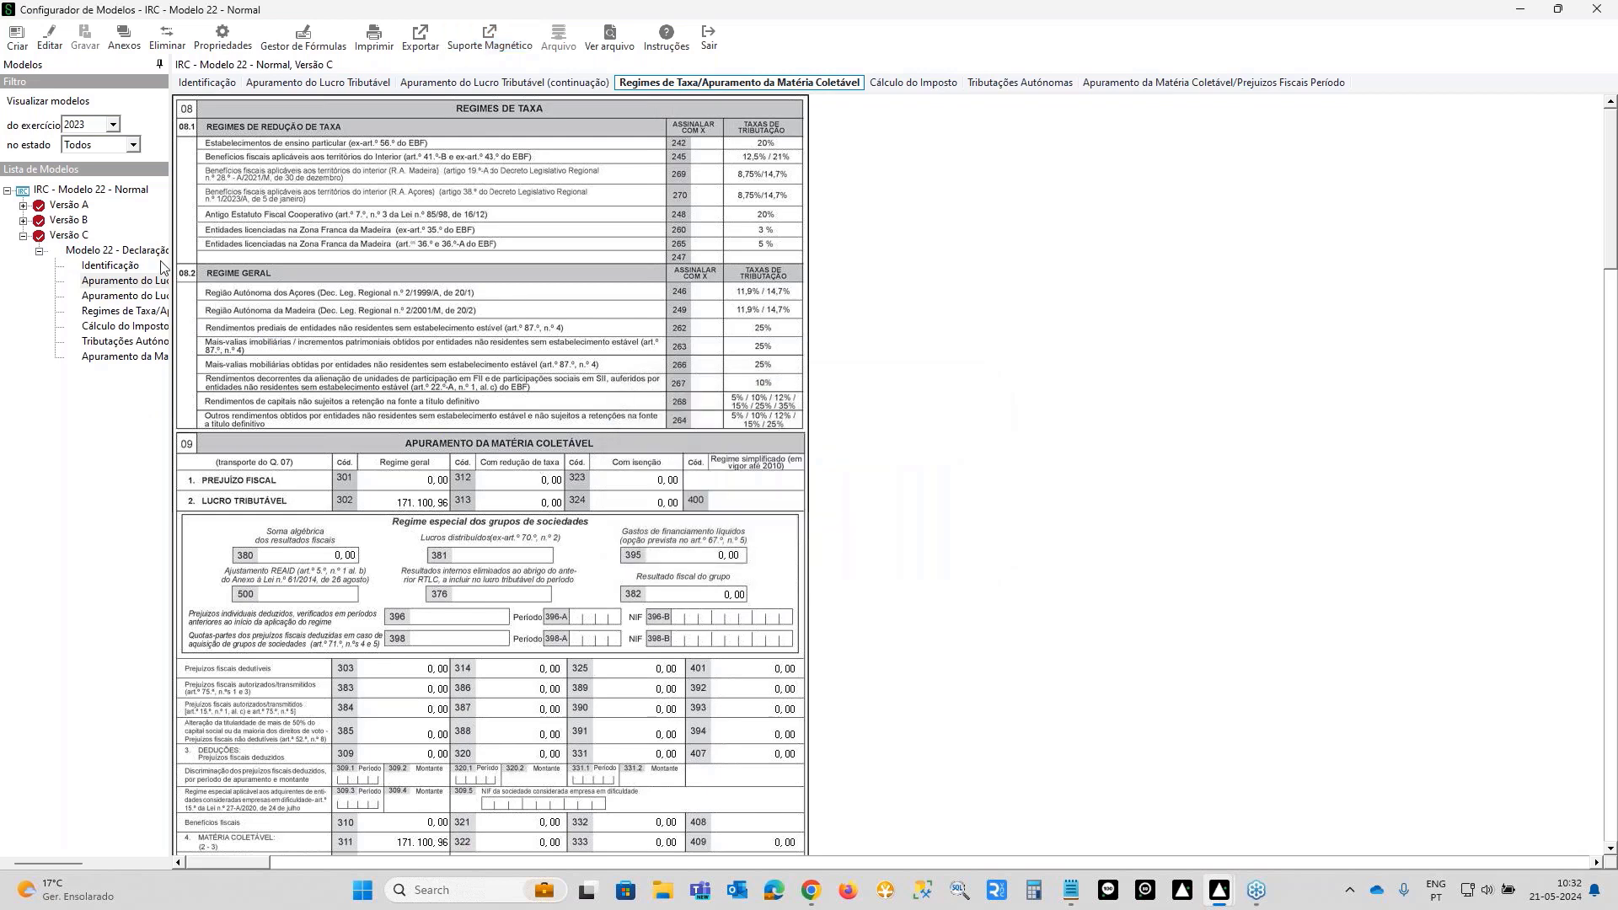
click(68, 205)
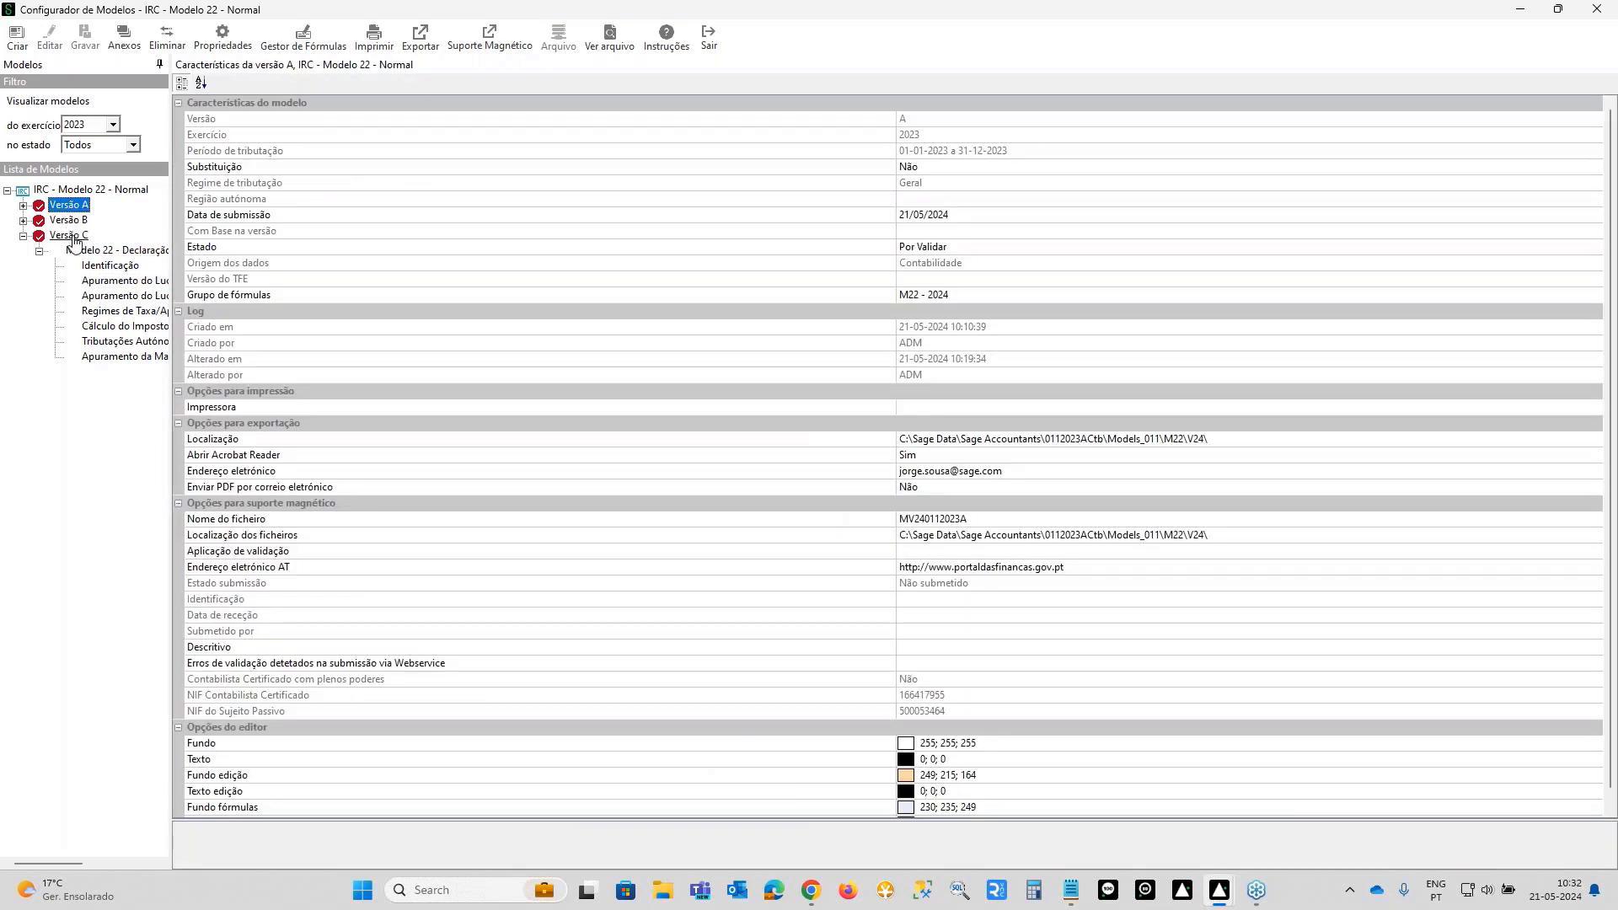
click(499, 44)
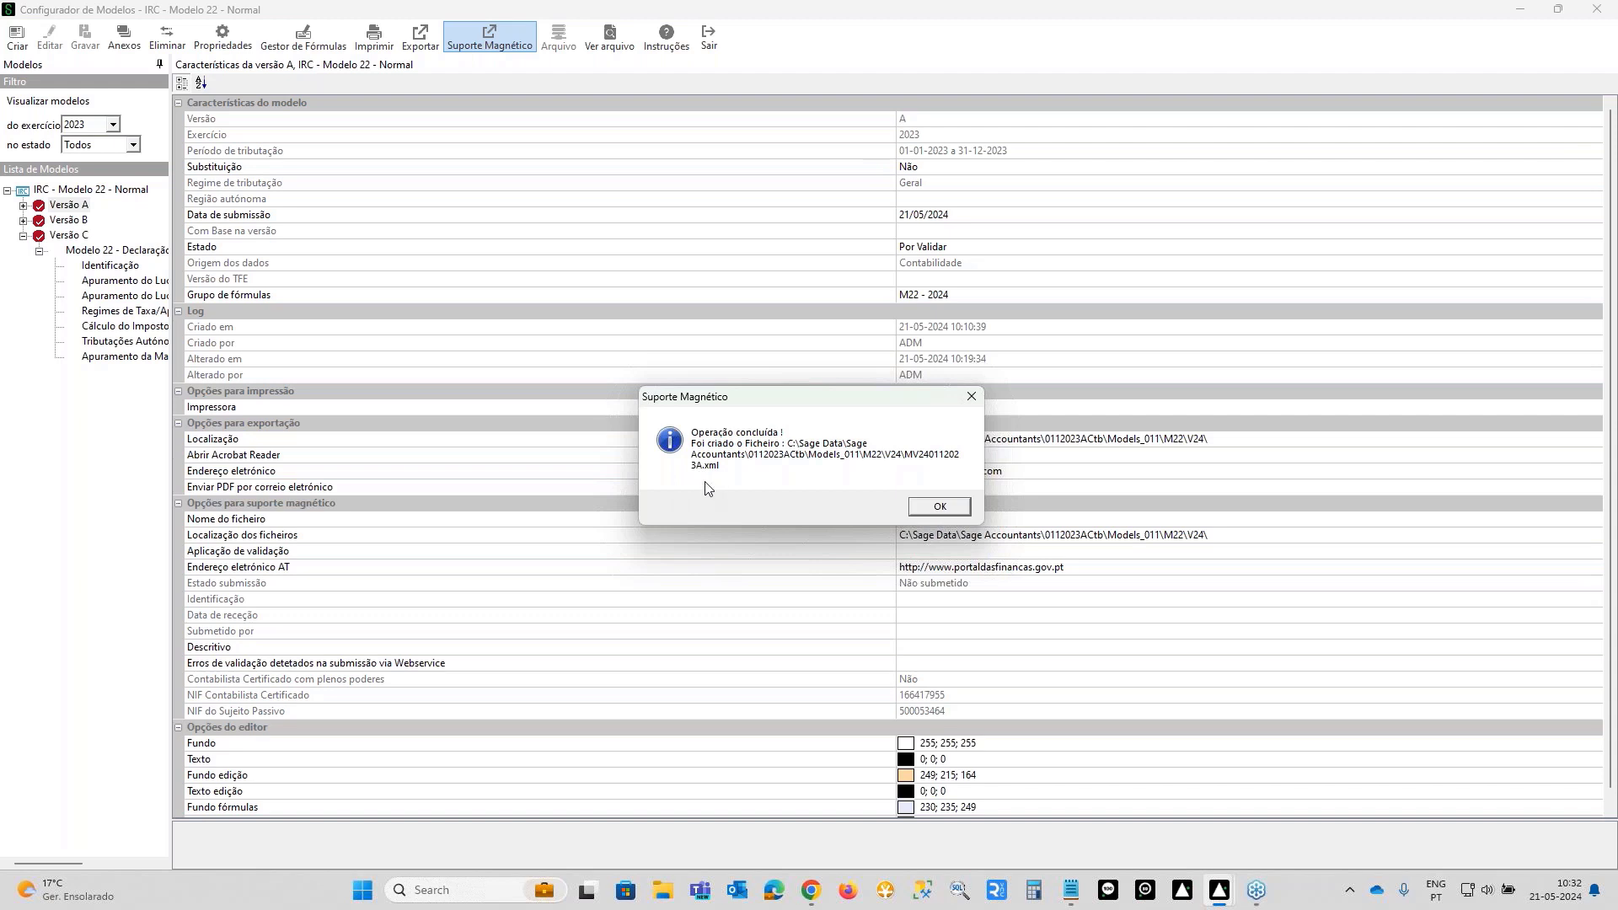
click(956, 511)
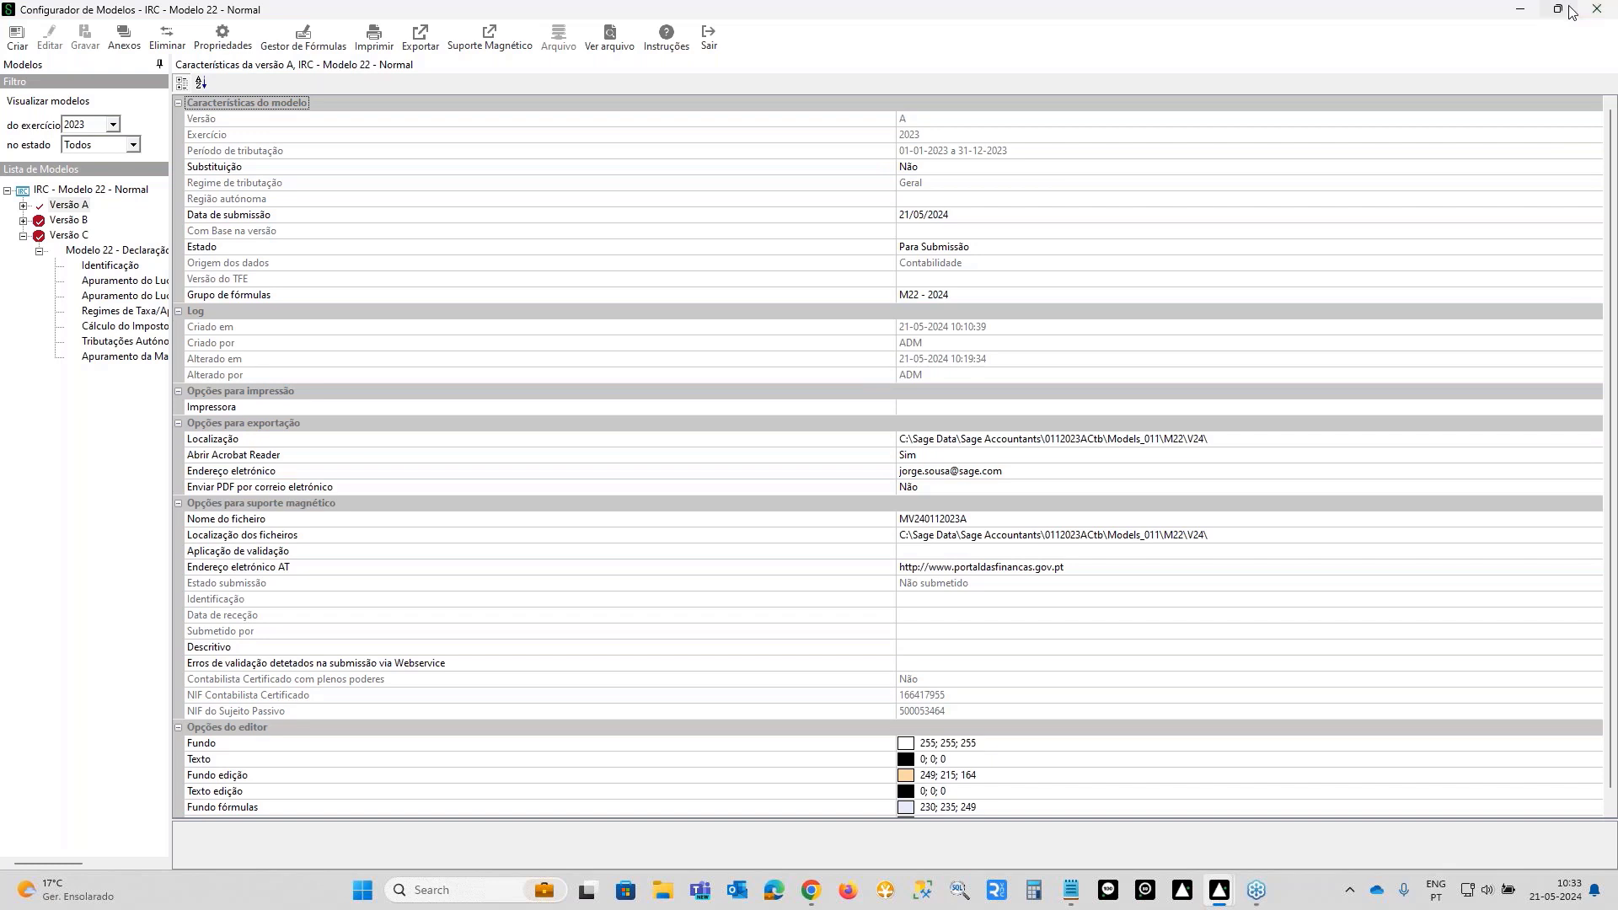
- Widen the list of models and display the characteristics of Versão C
mouse_move(1570, 9)
drag(176, 480, 306, 473)
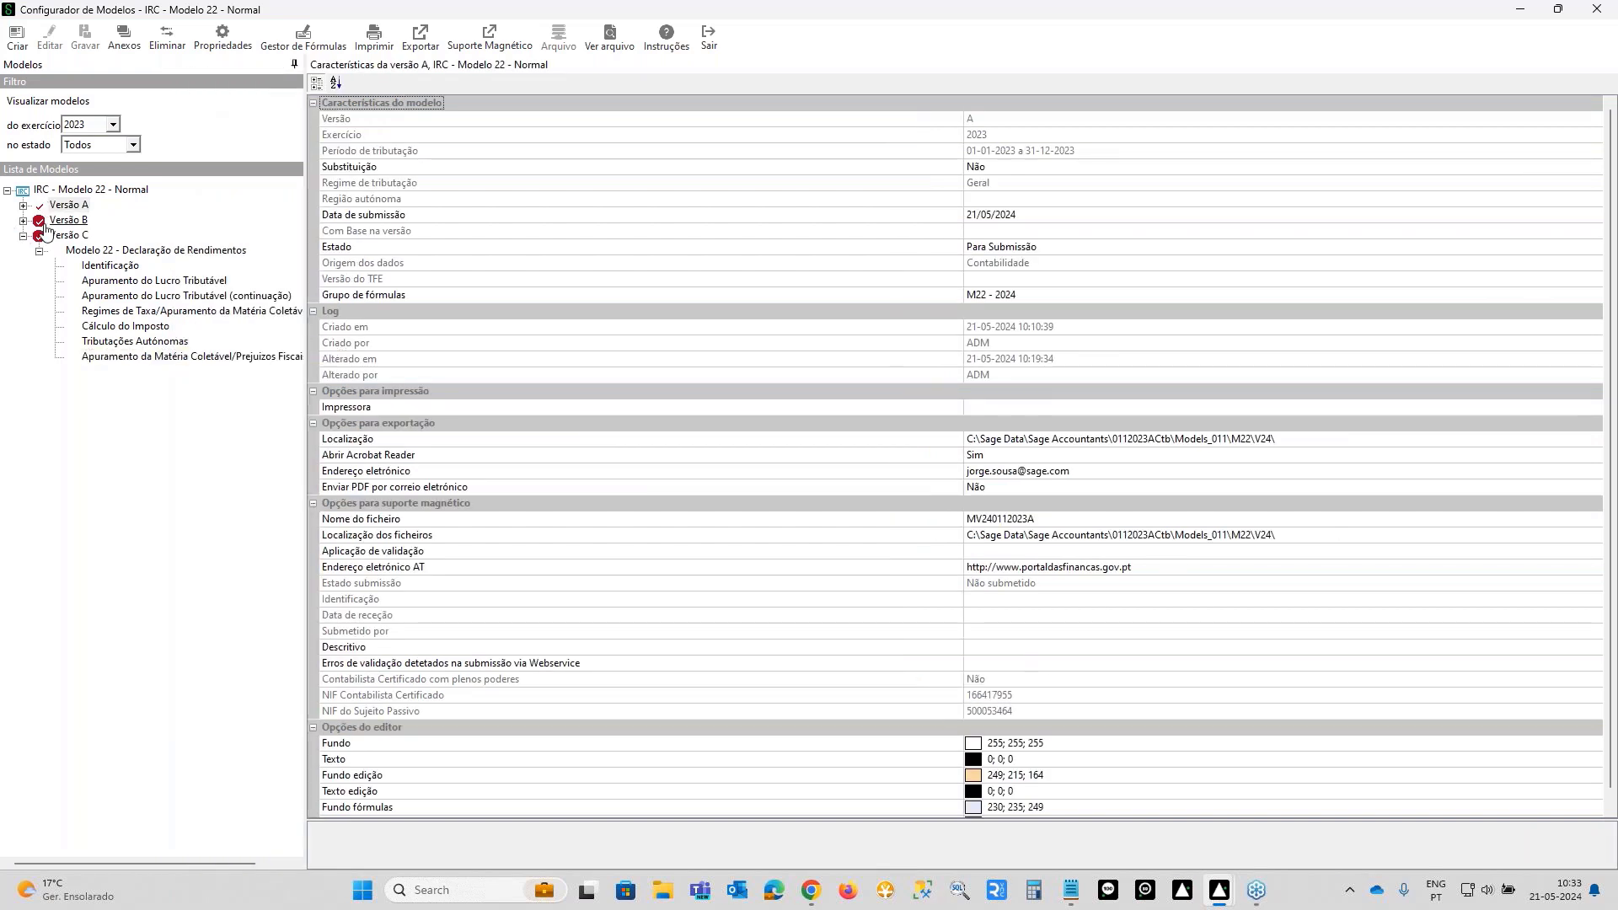
click(69, 236)
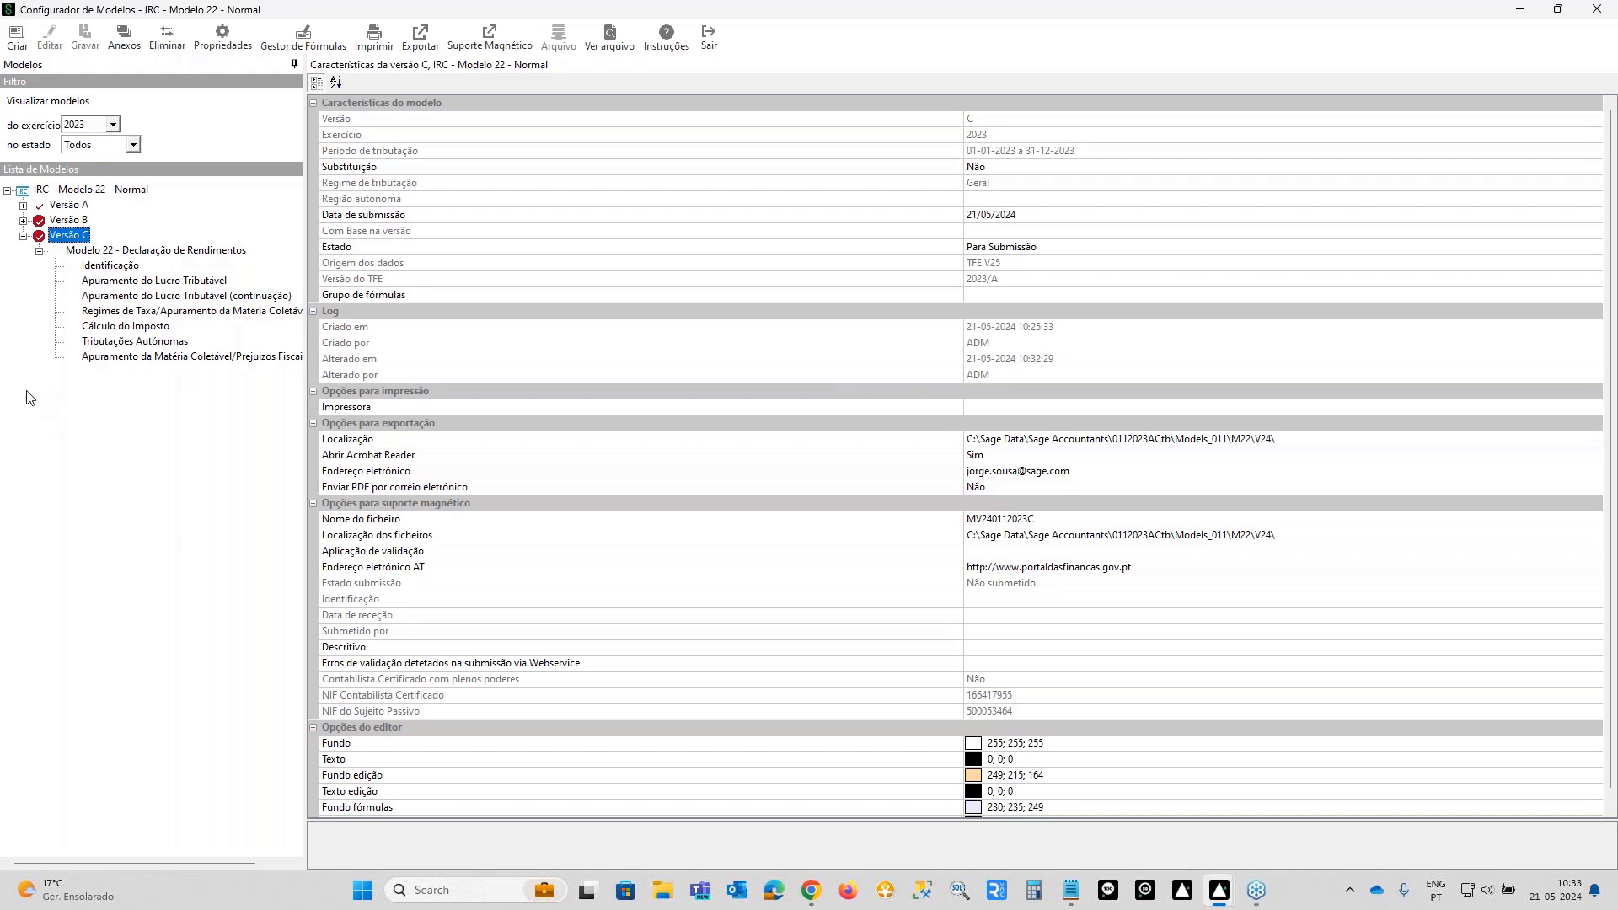
- Create a new Modelo 22 declaration for 01-01-2023 to 31-12-2023 based on version 2023/C and check its Apuramento do Lucro Tributável page
click(17, 38)
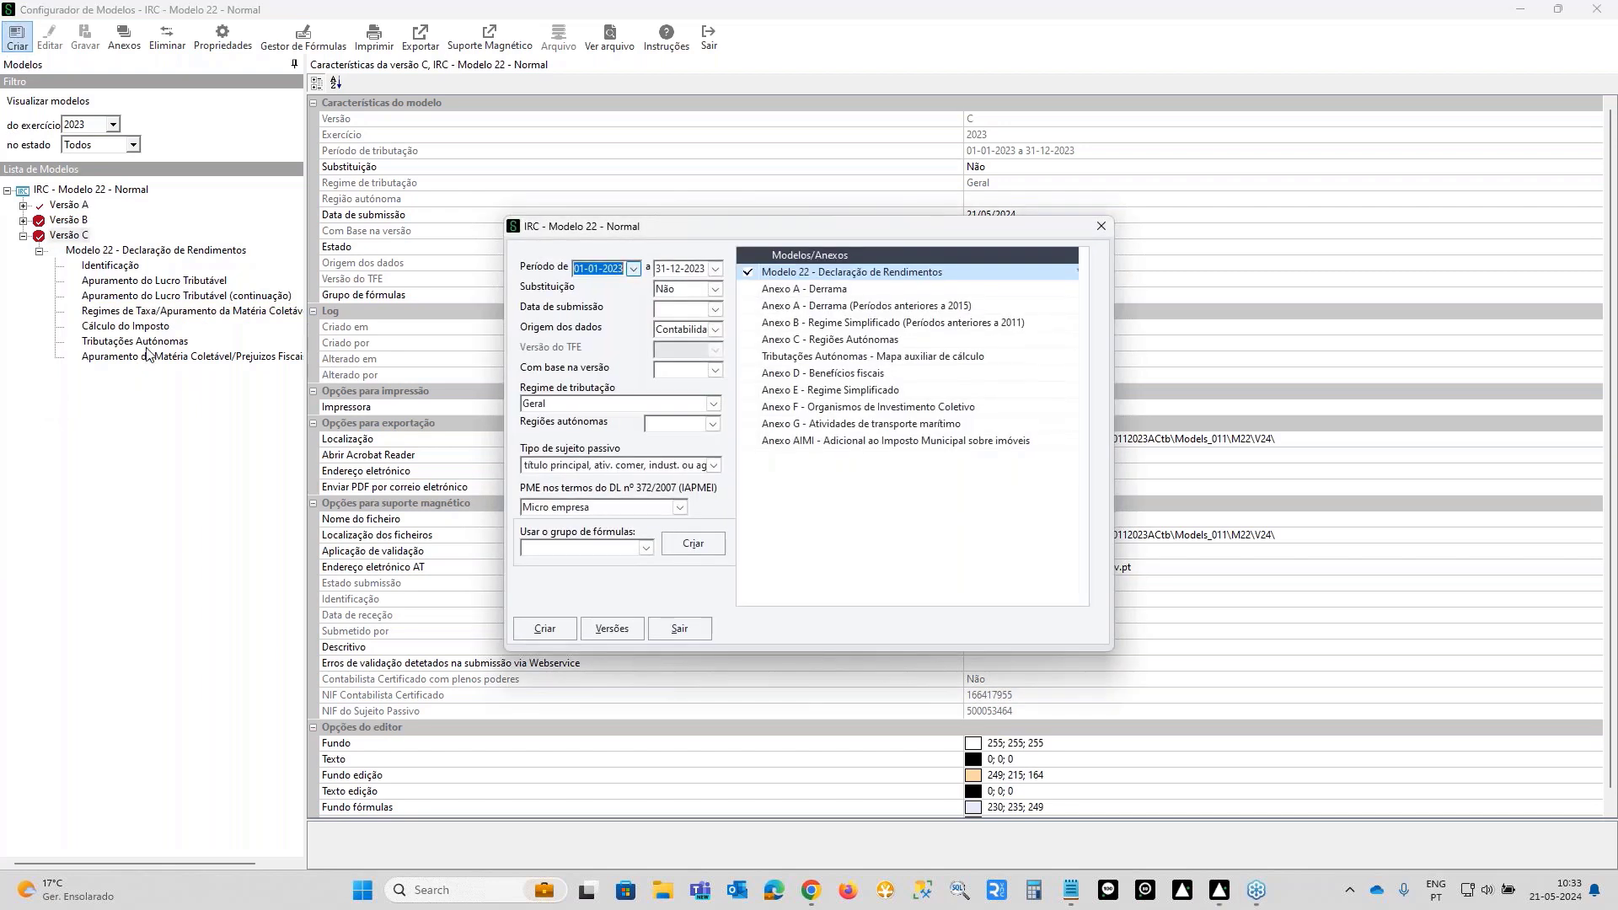
click(714, 372)
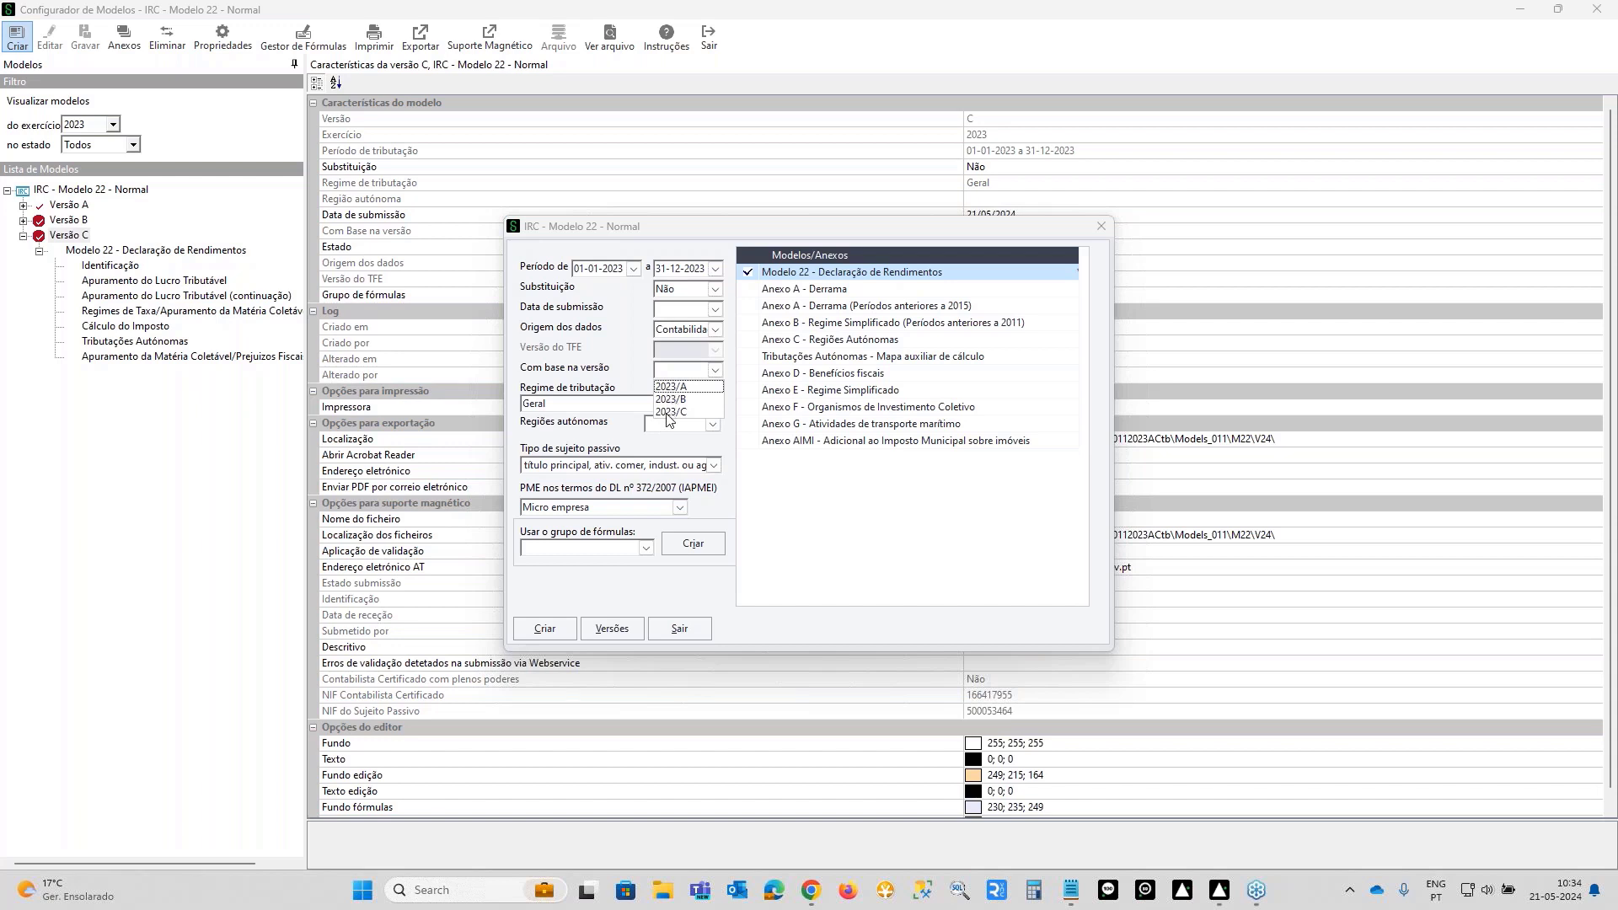
click(667, 412)
click(667, 413)
click(556, 629)
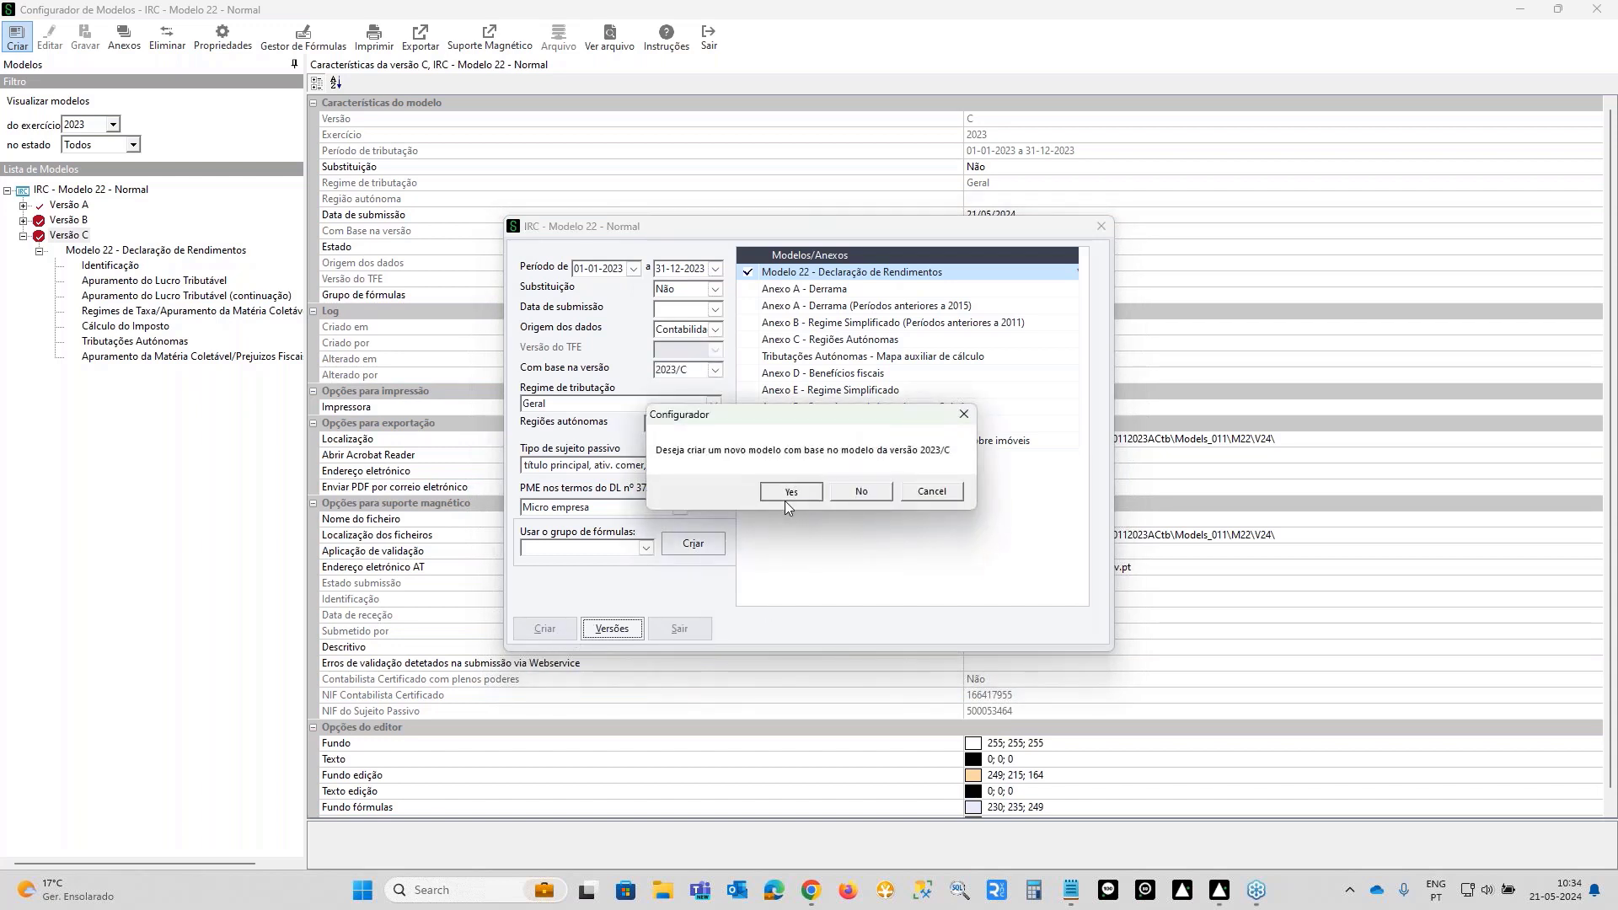
click(789, 494)
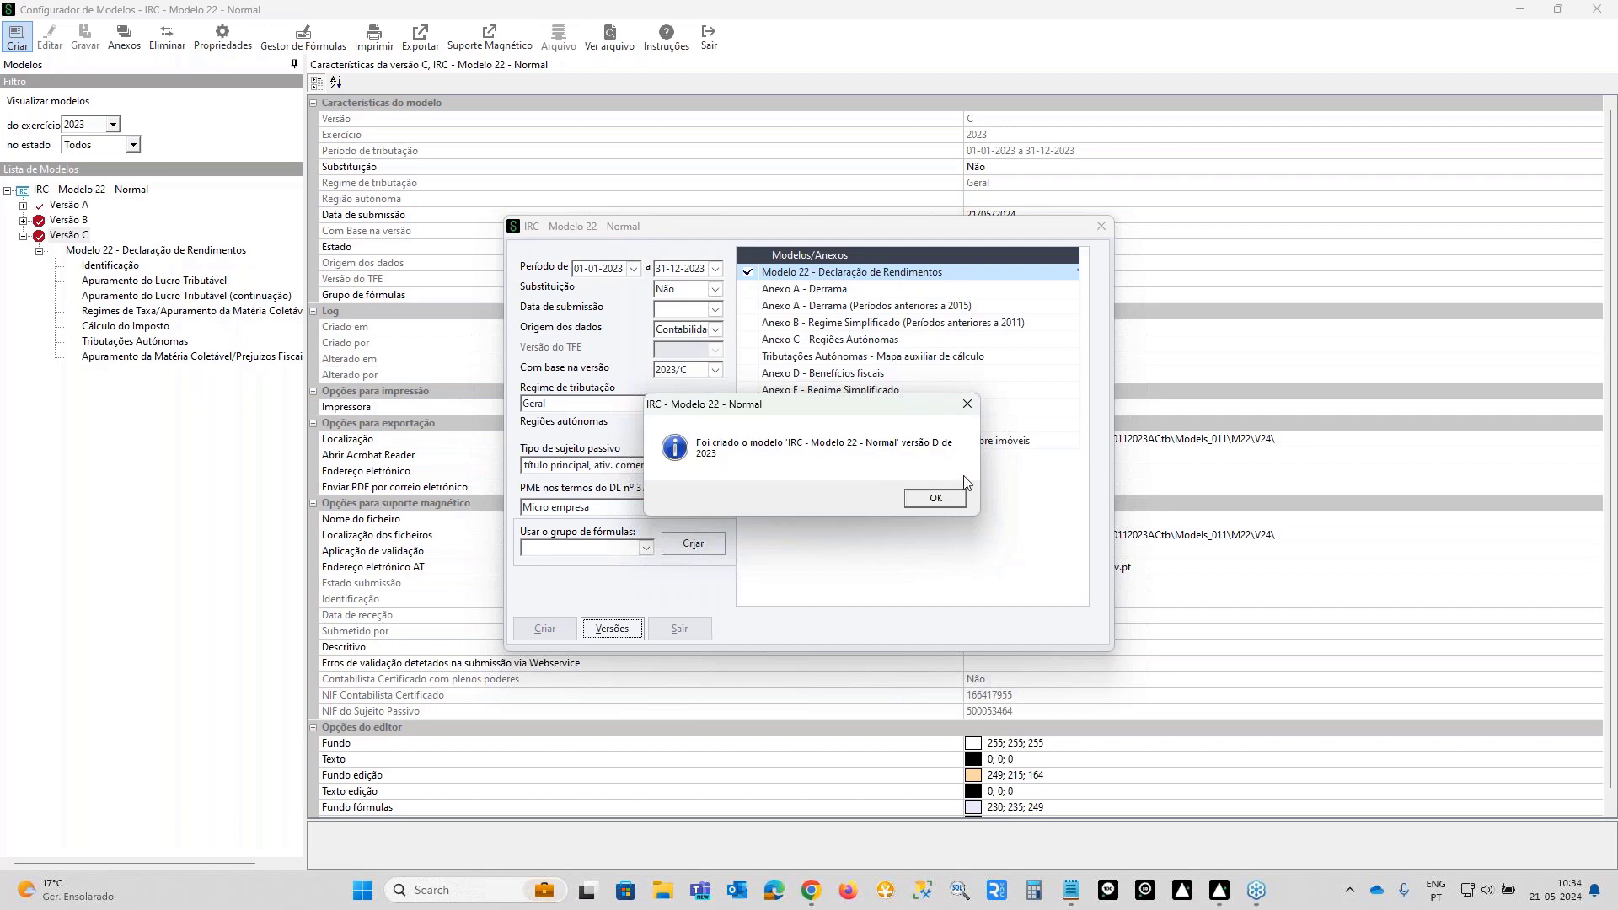
click(937, 499)
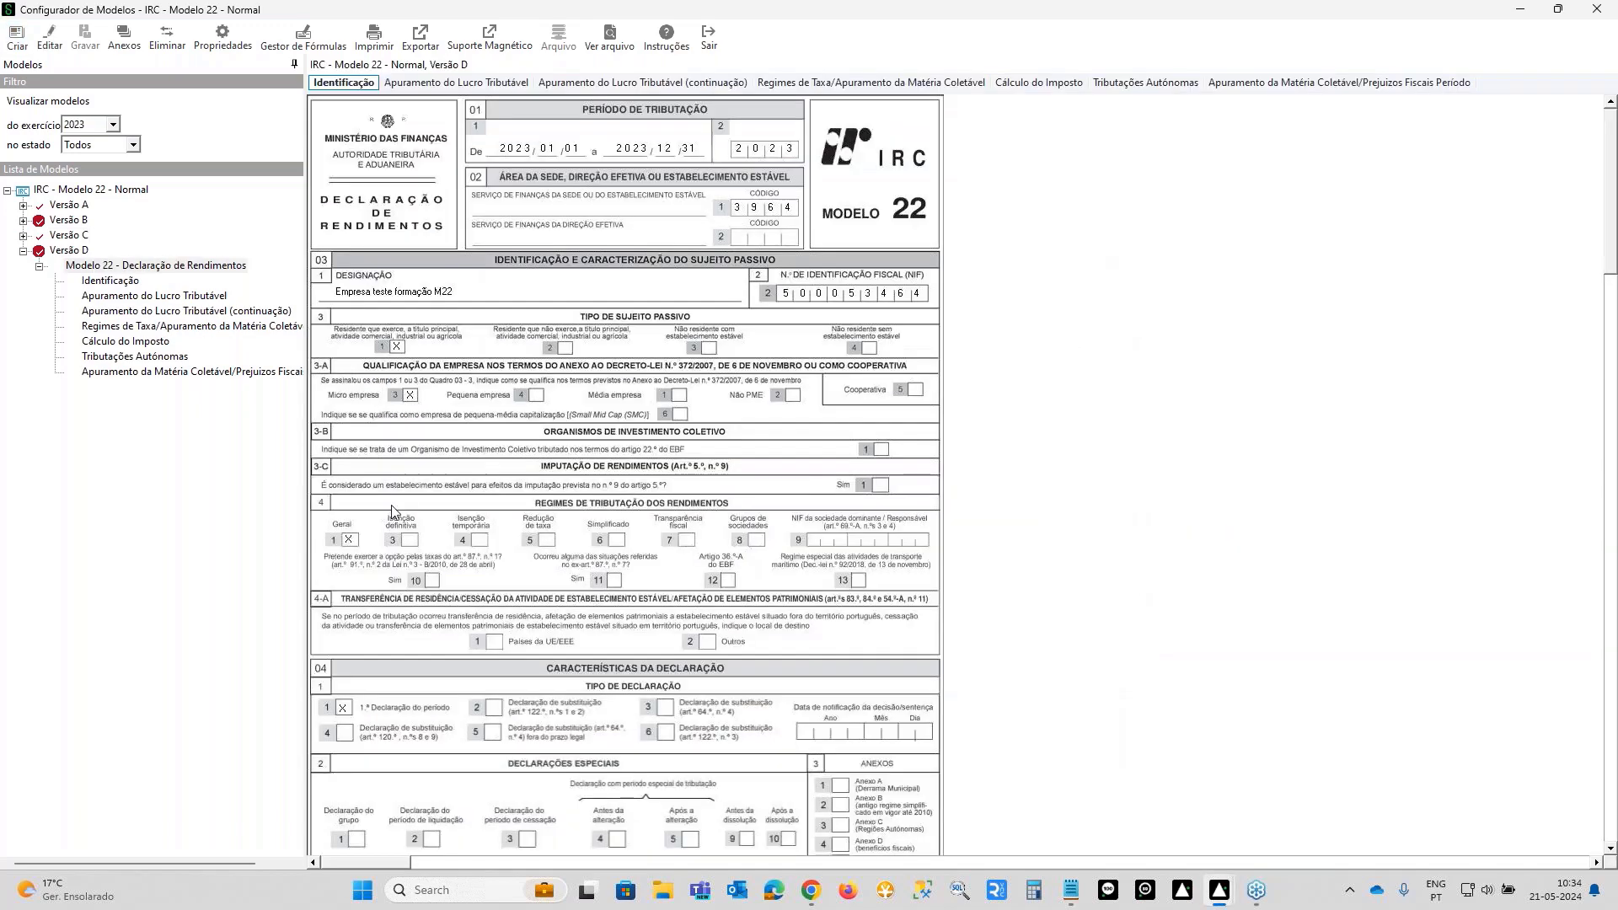
click(110, 297)
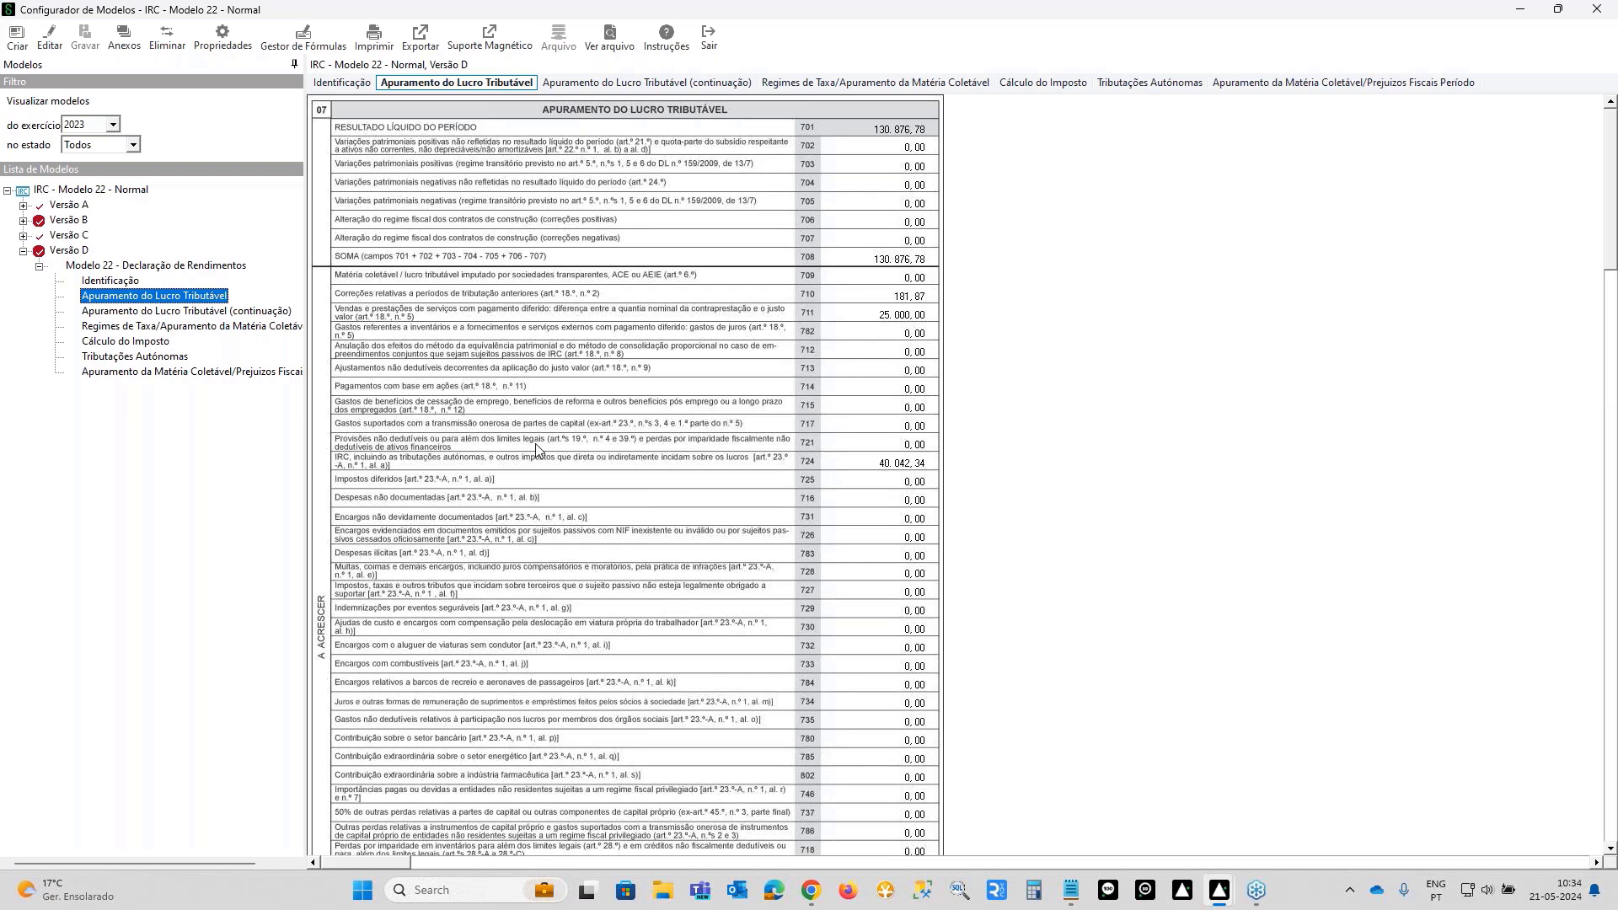
- Leave the model configurator and open the batch operations for the annual IRC - Modelo 22 declarations among the Obrigações declarativas
click(710, 42)
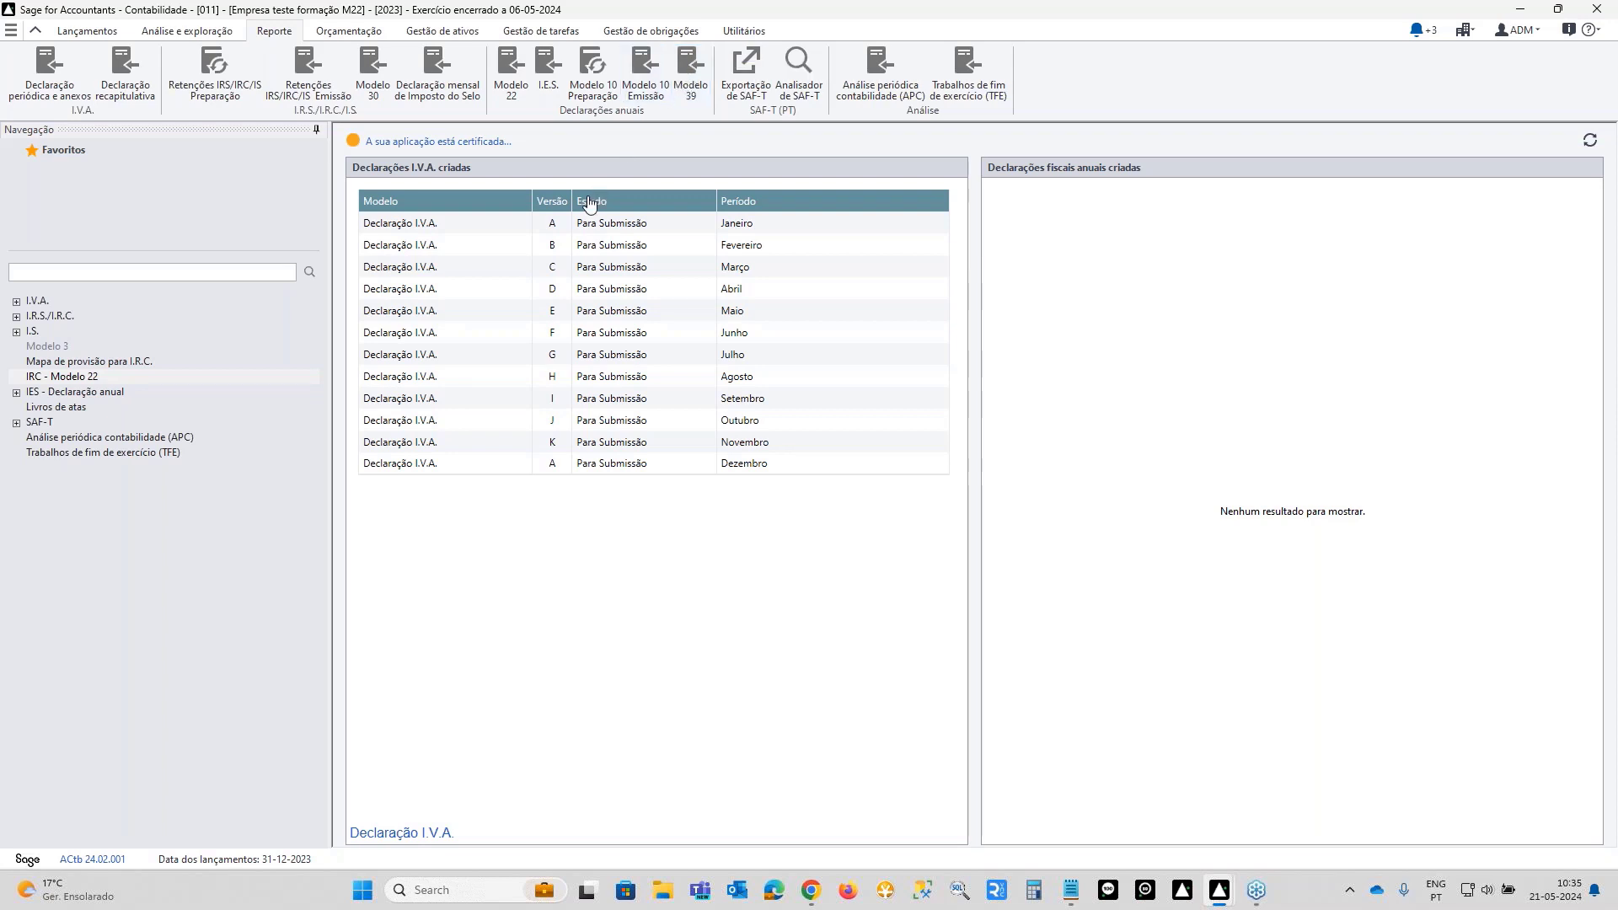
click(650, 31)
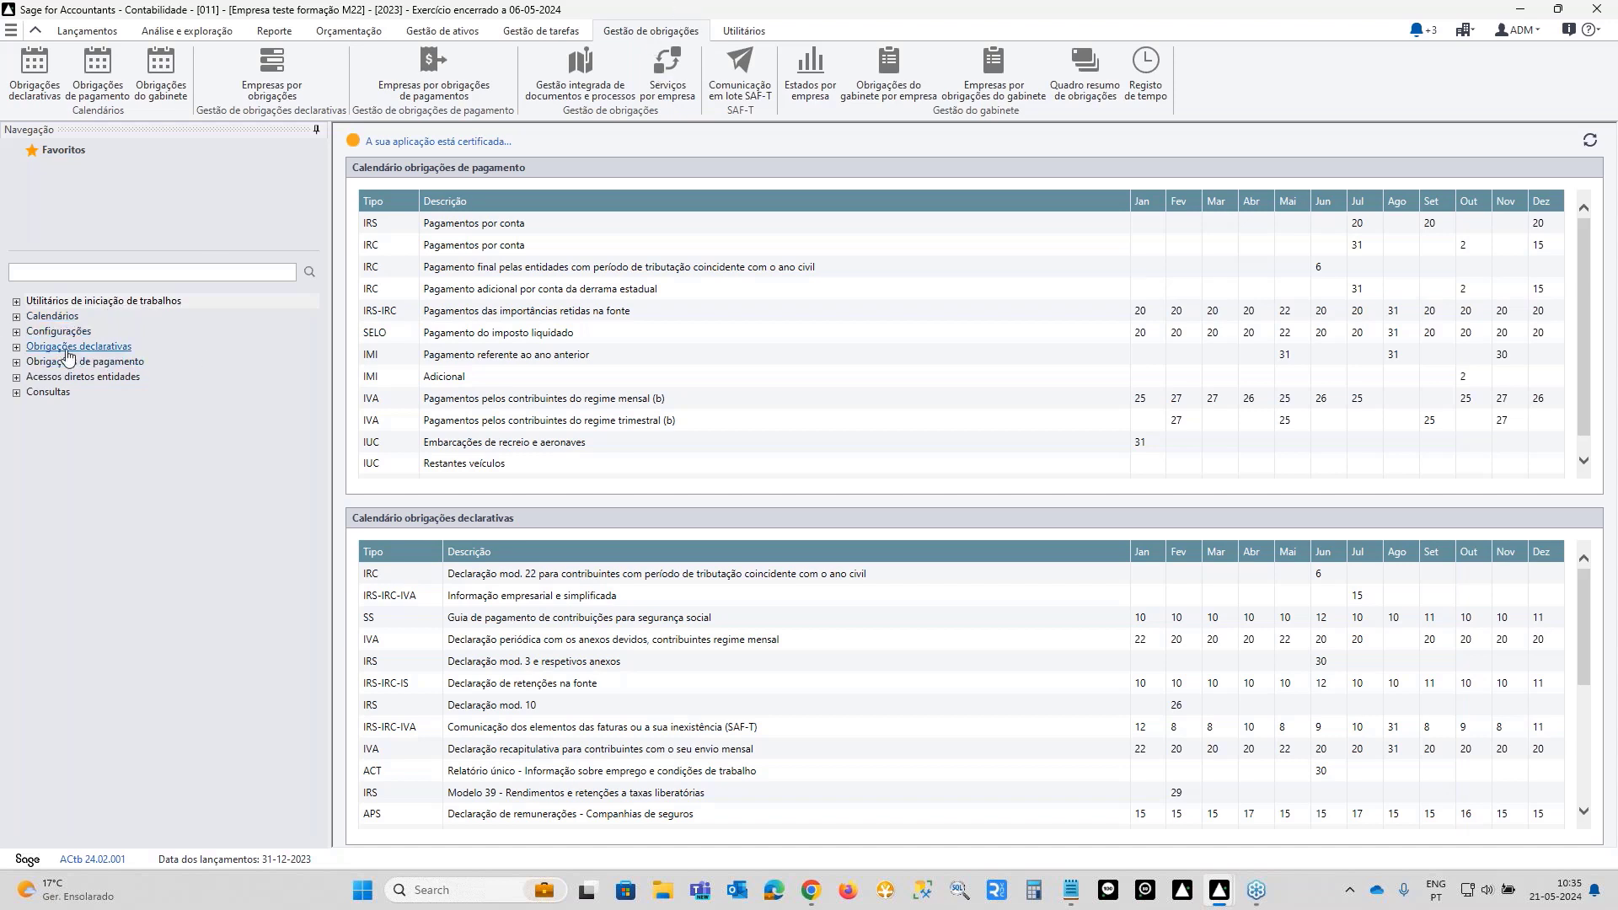
click(16, 347)
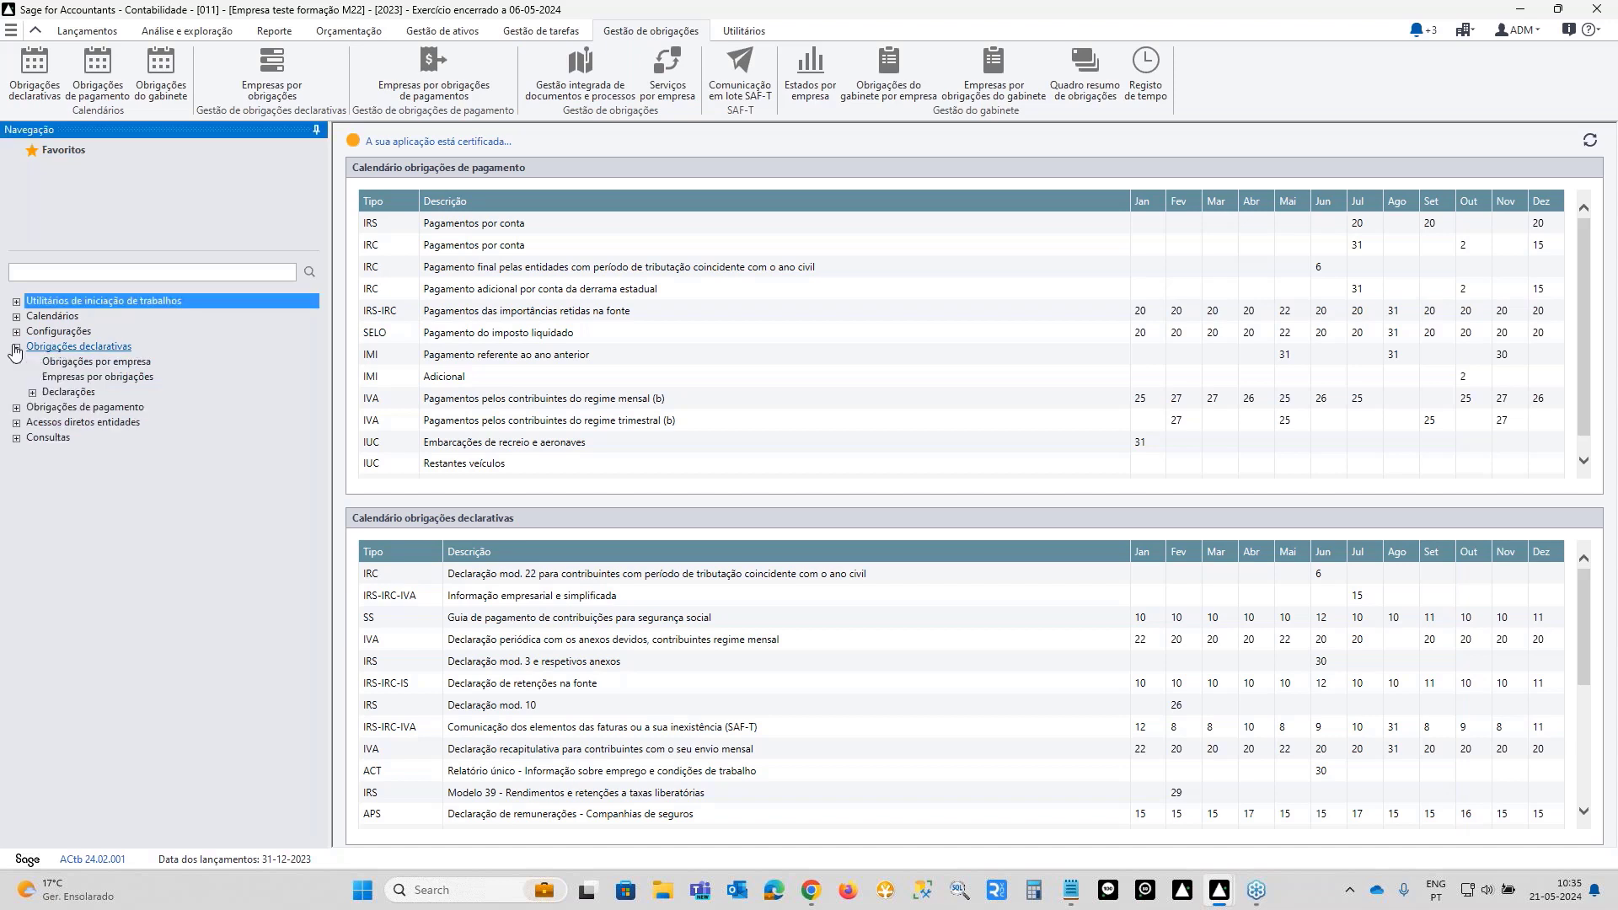
click(33, 393)
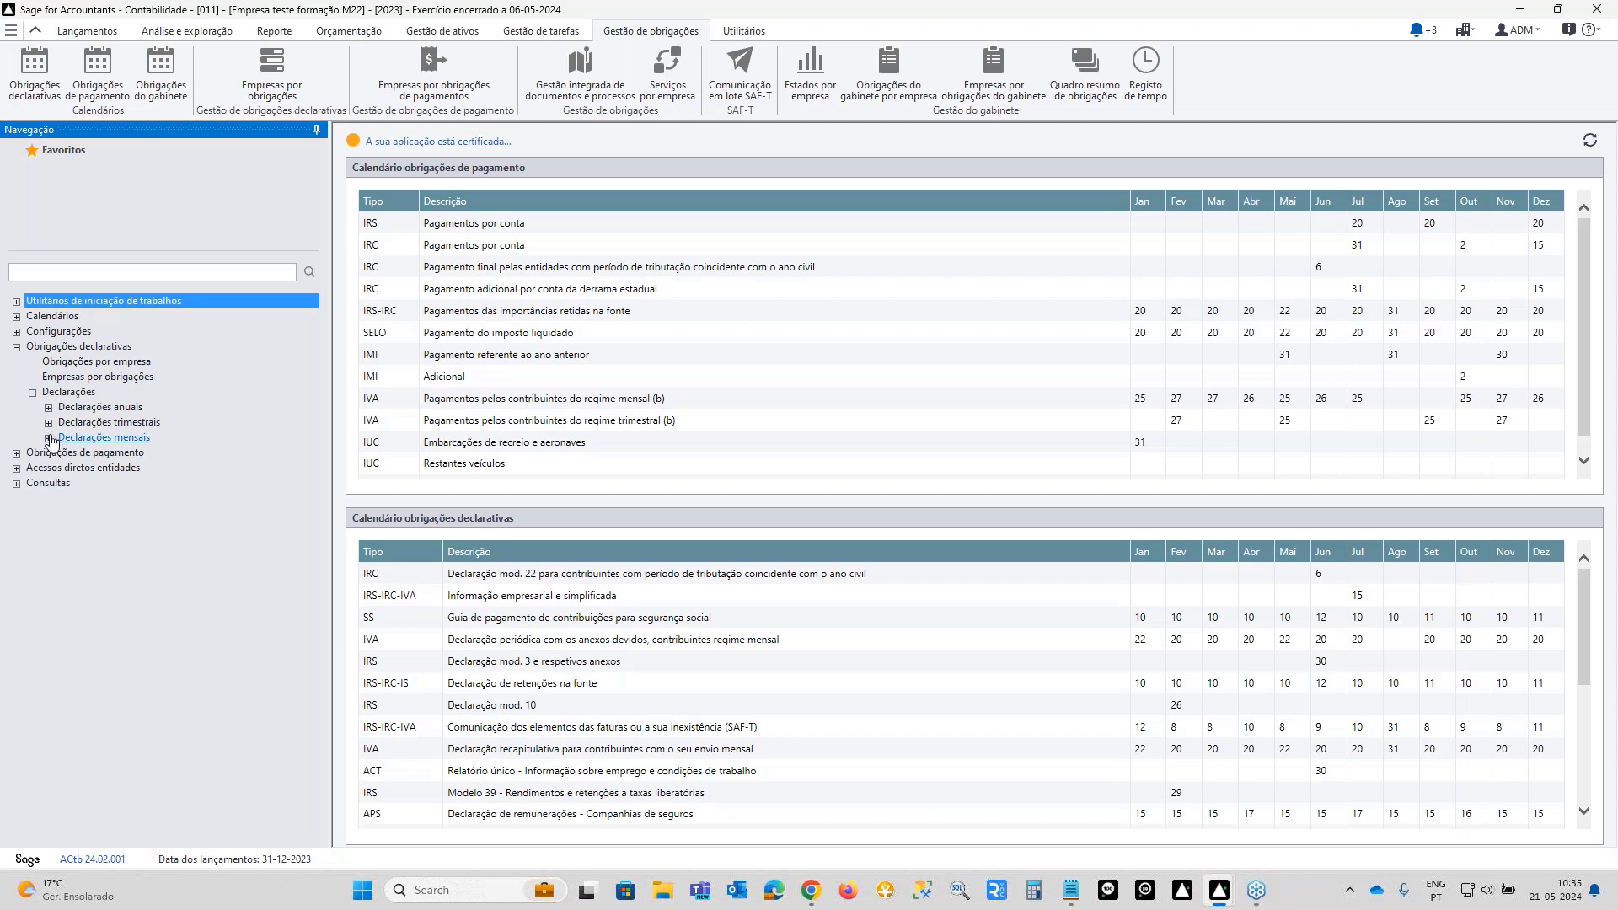
click(48, 408)
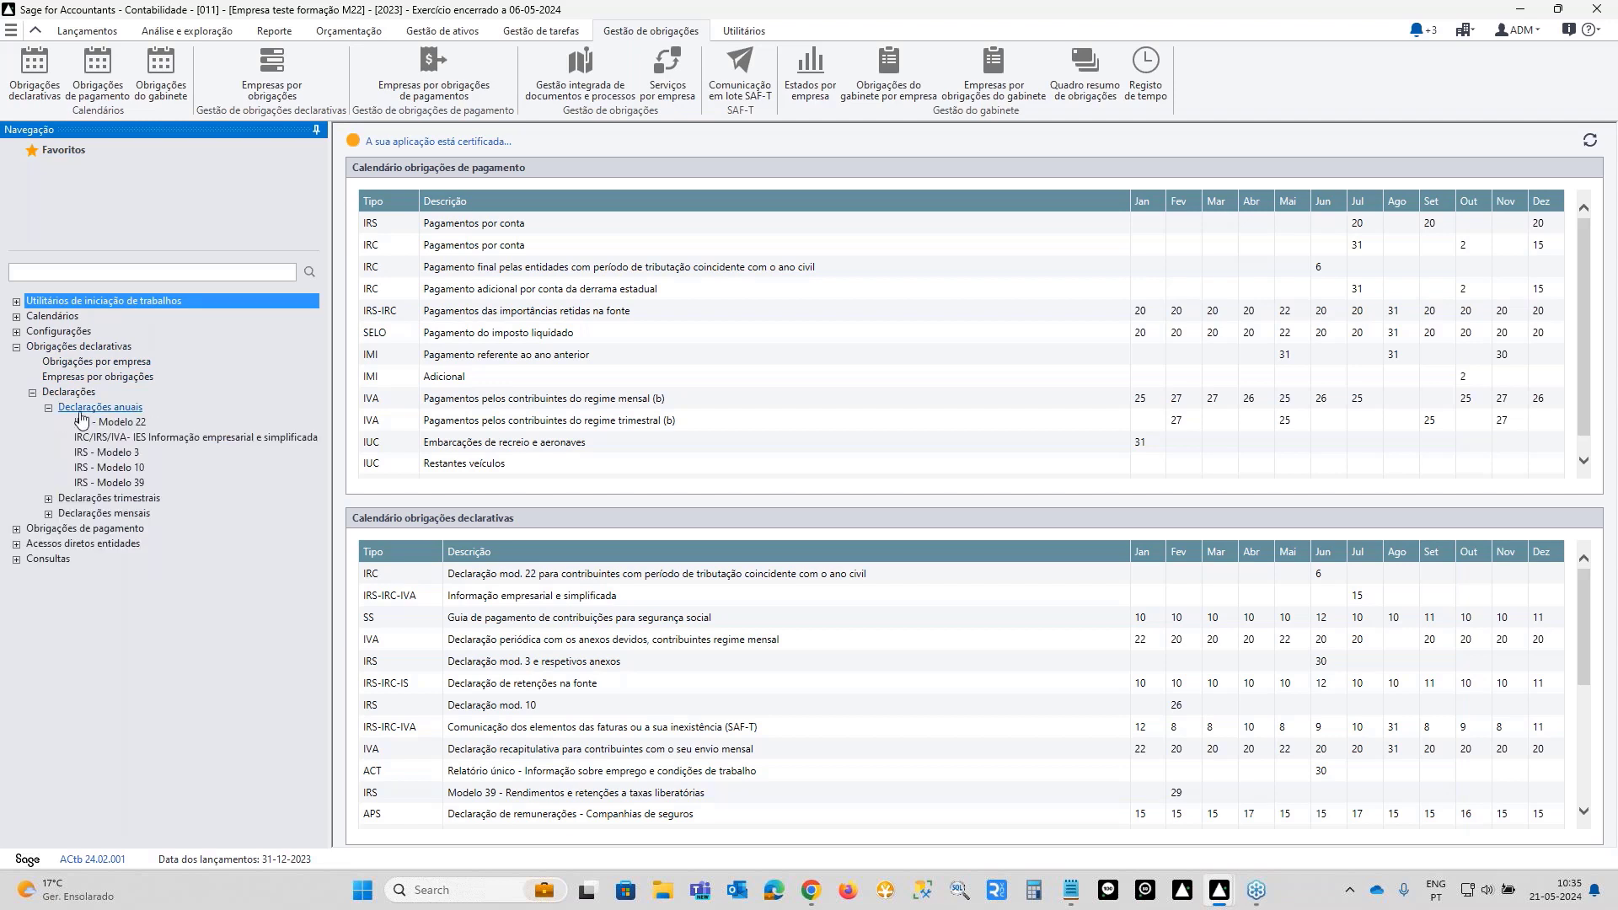
click(115, 424)
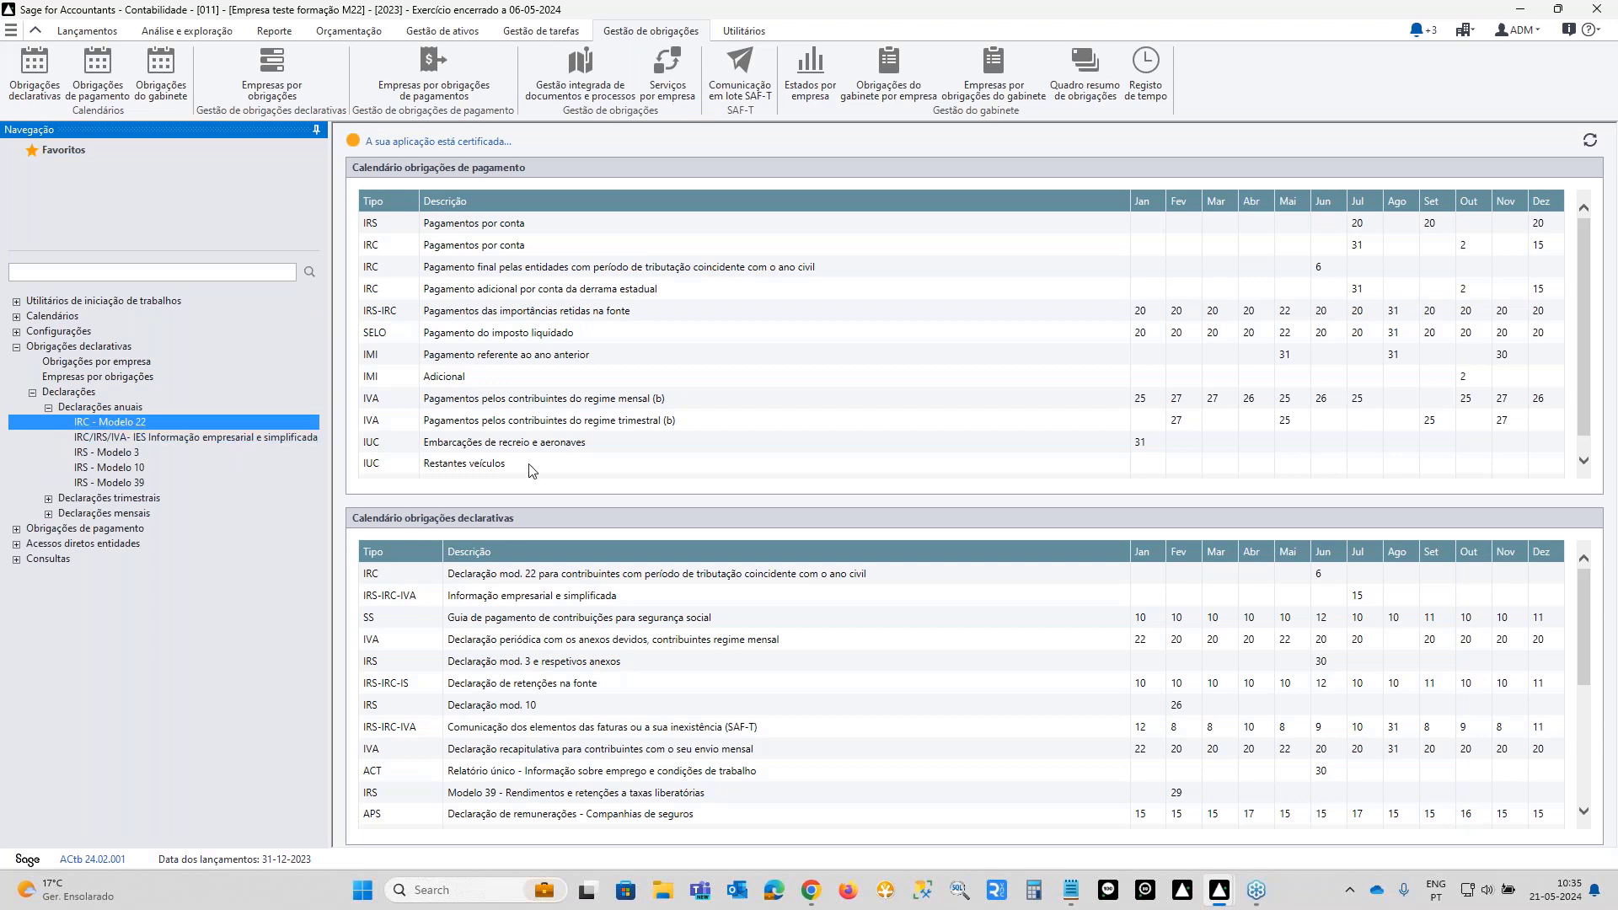
double_click(115, 424)
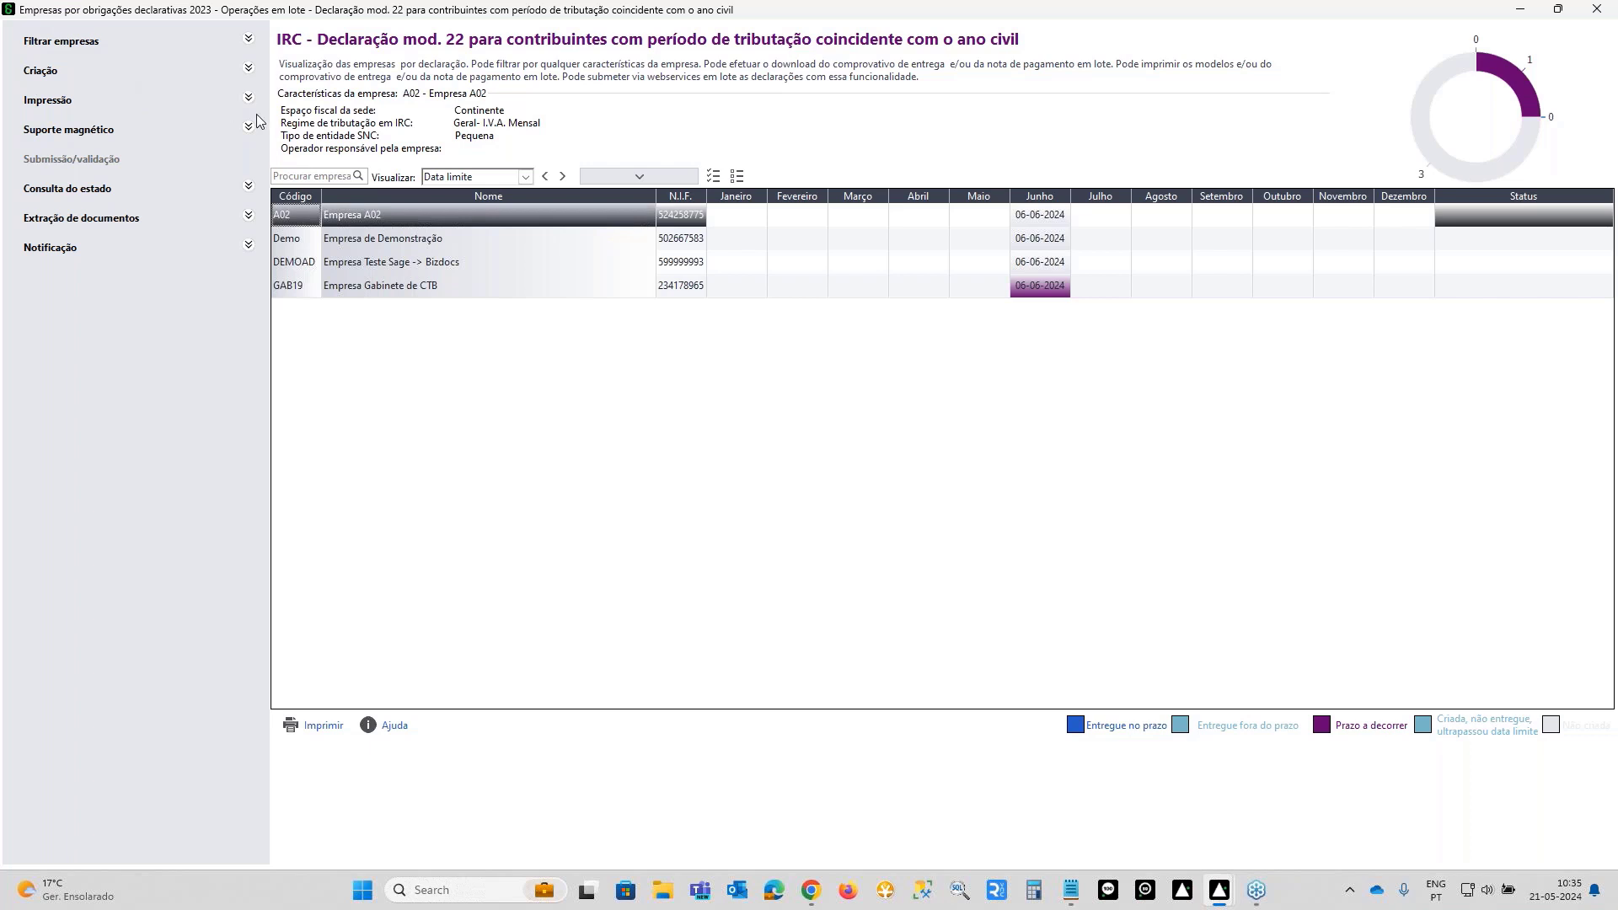
- Show the batch creation options and select the June declarations of Empresa A02 and Empresa Teste Sage -> Bizdocs
click(248, 70)
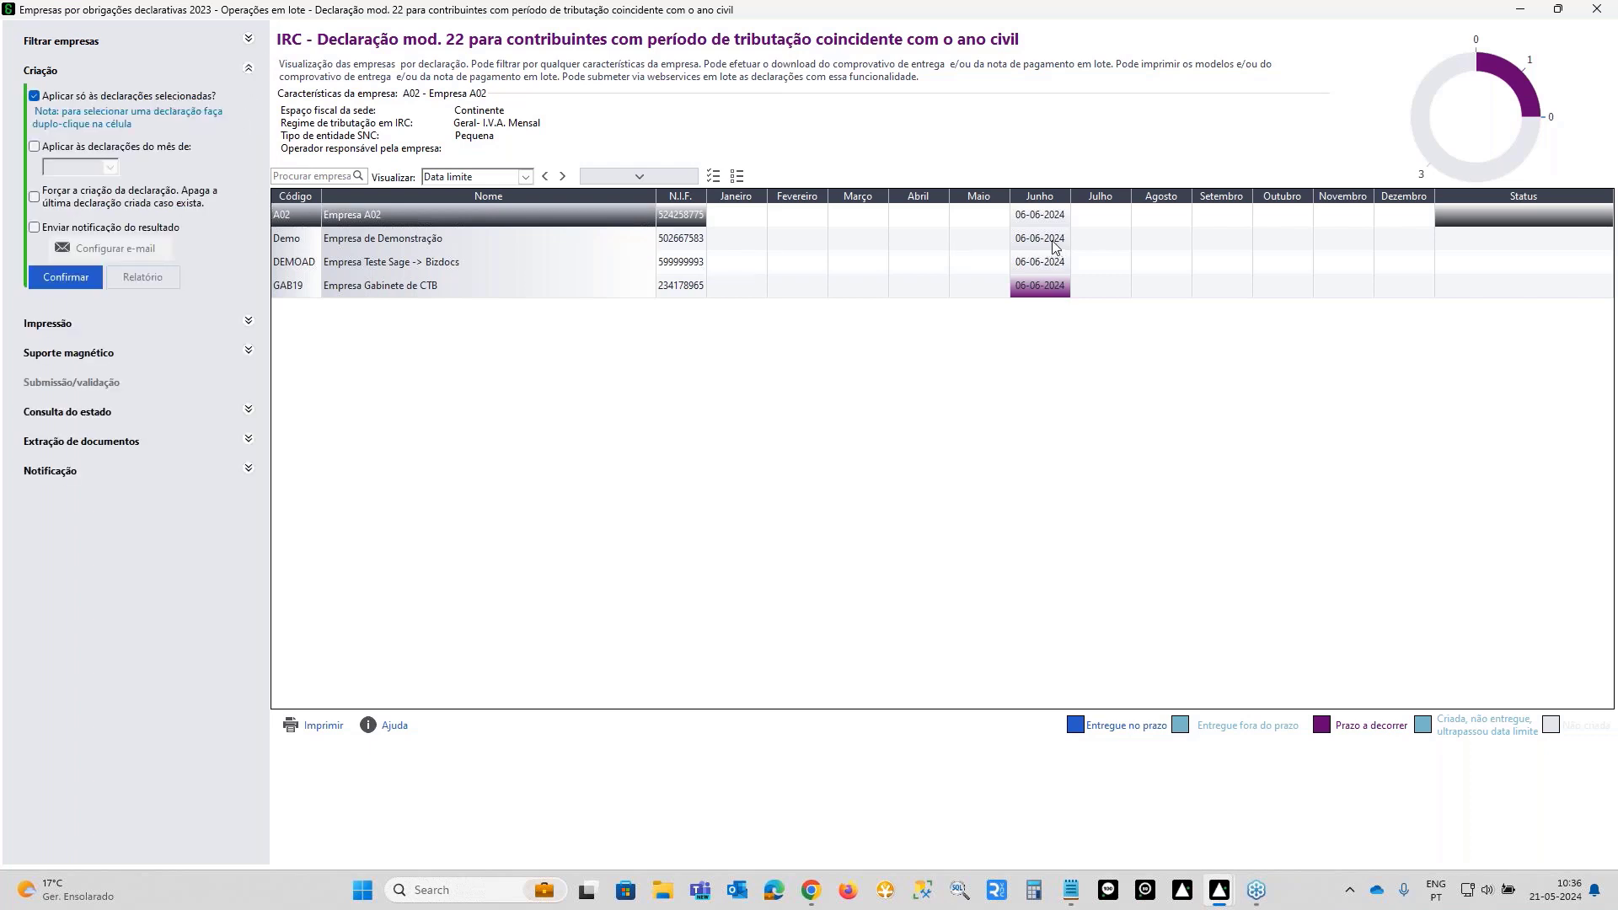
click(1051, 216)
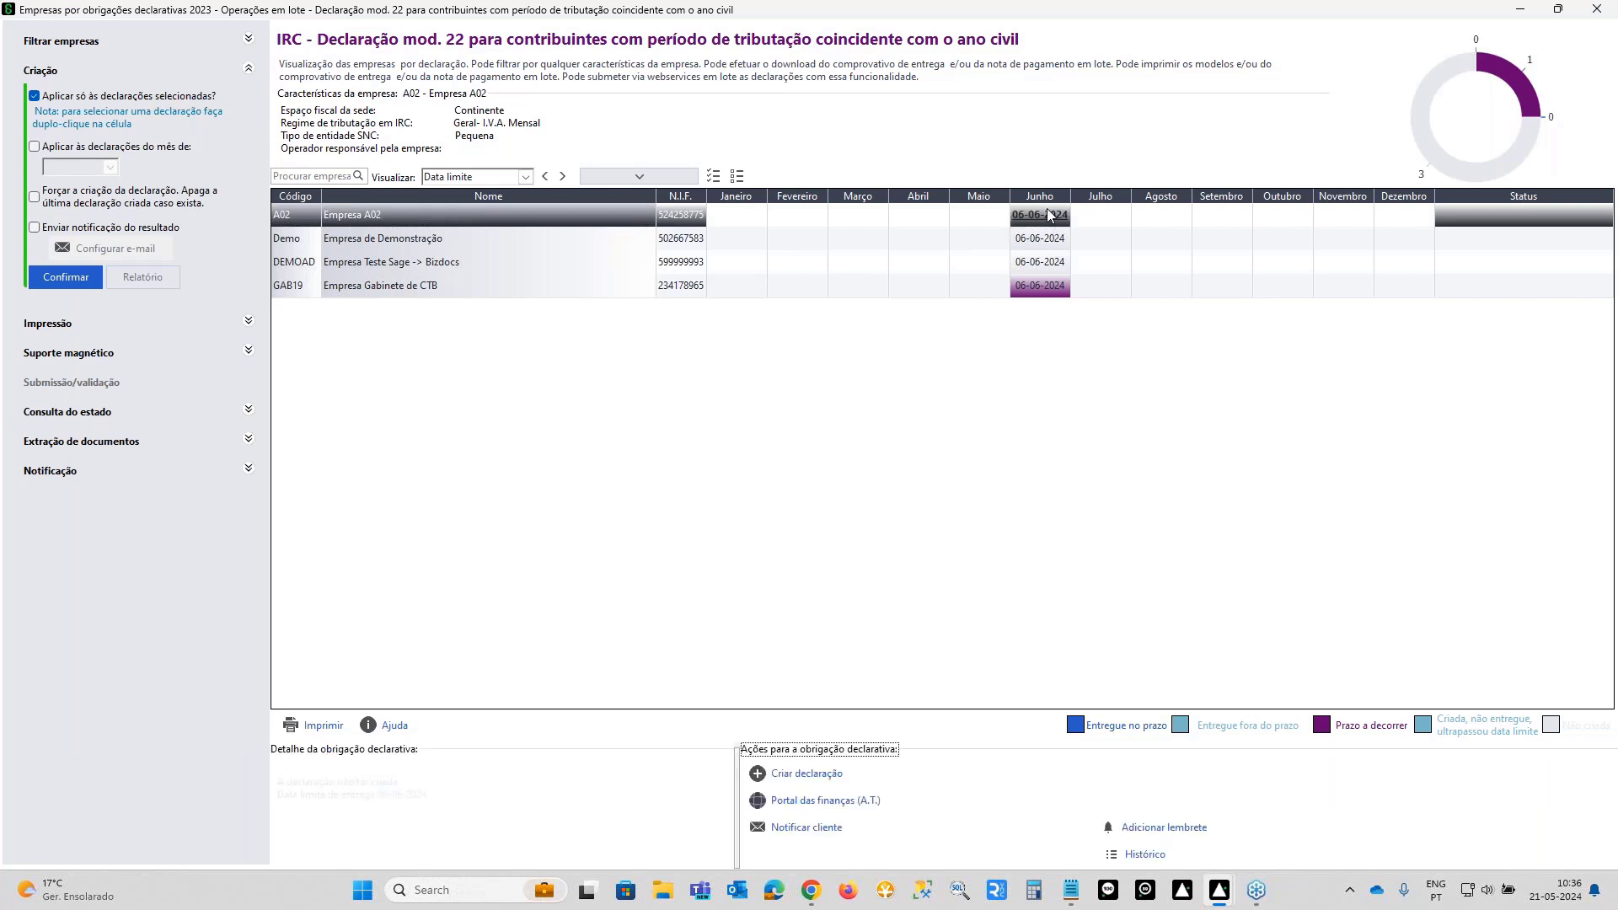
click(1048, 239)
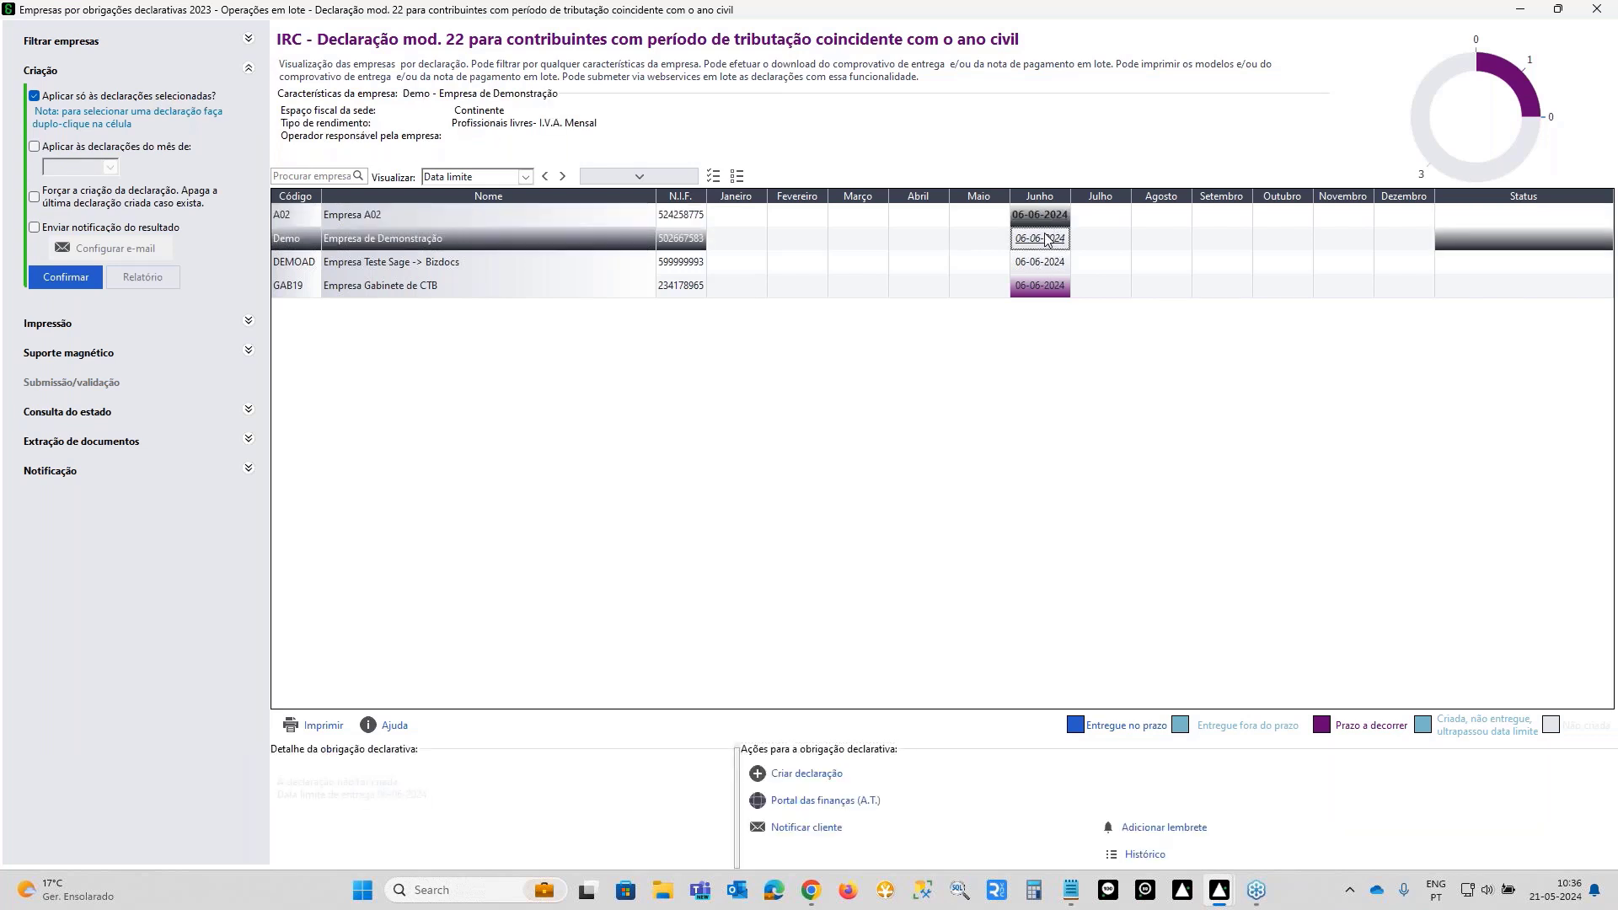
click(1048, 264)
click(1044, 287)
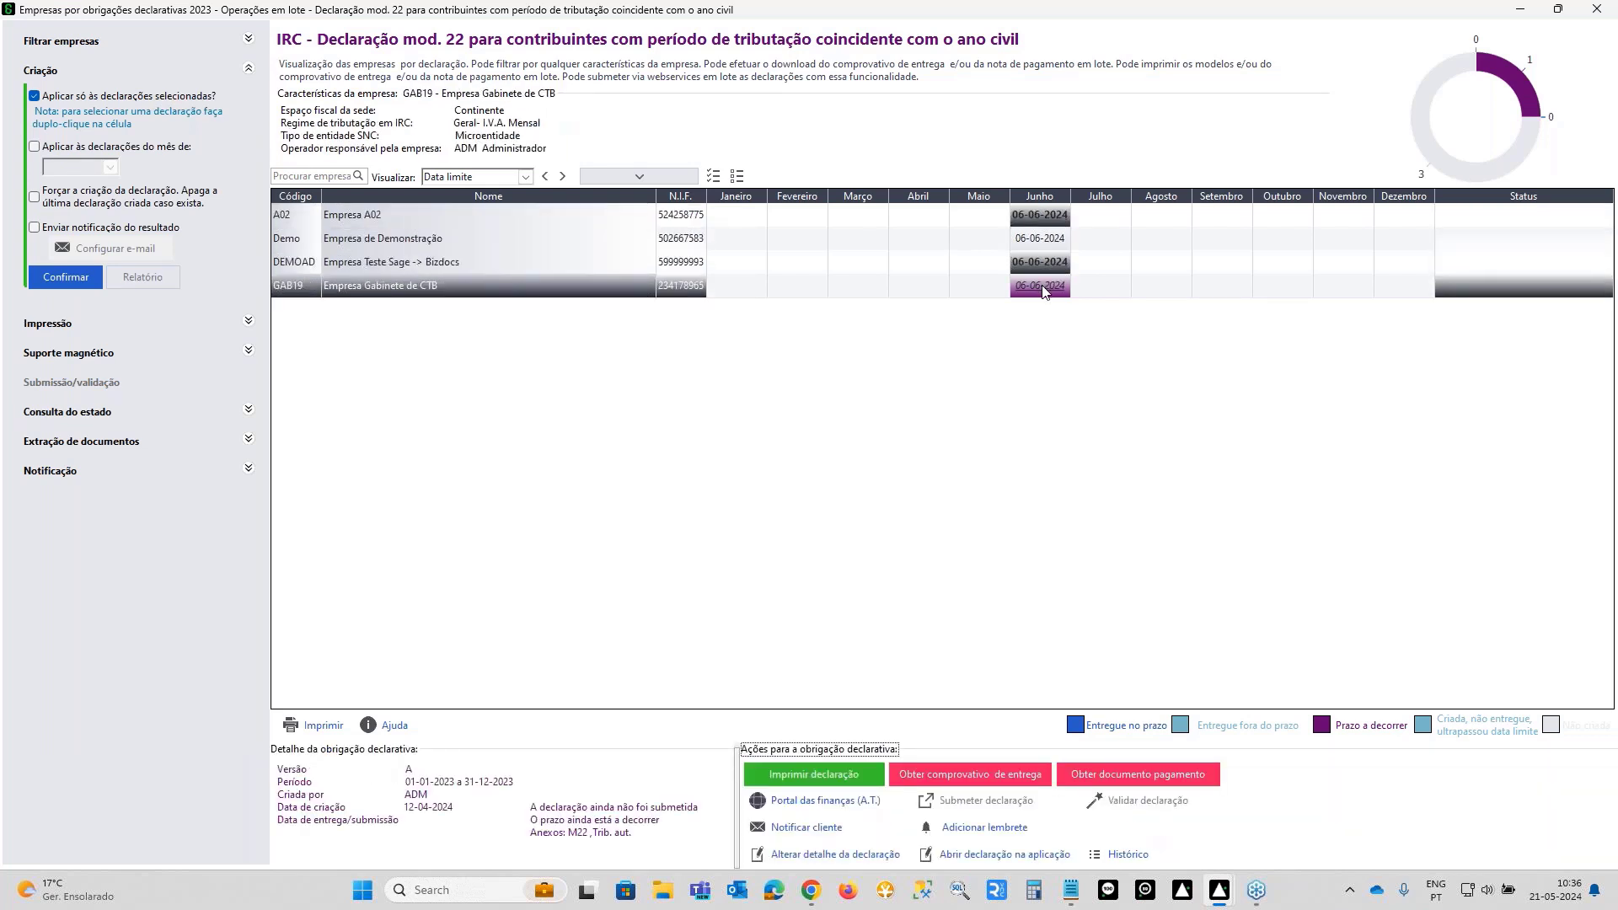
- Create the selected Modelo 22 declarations in batch from Contabilidade data, including Anexo A - Derrama
click(53, 278)
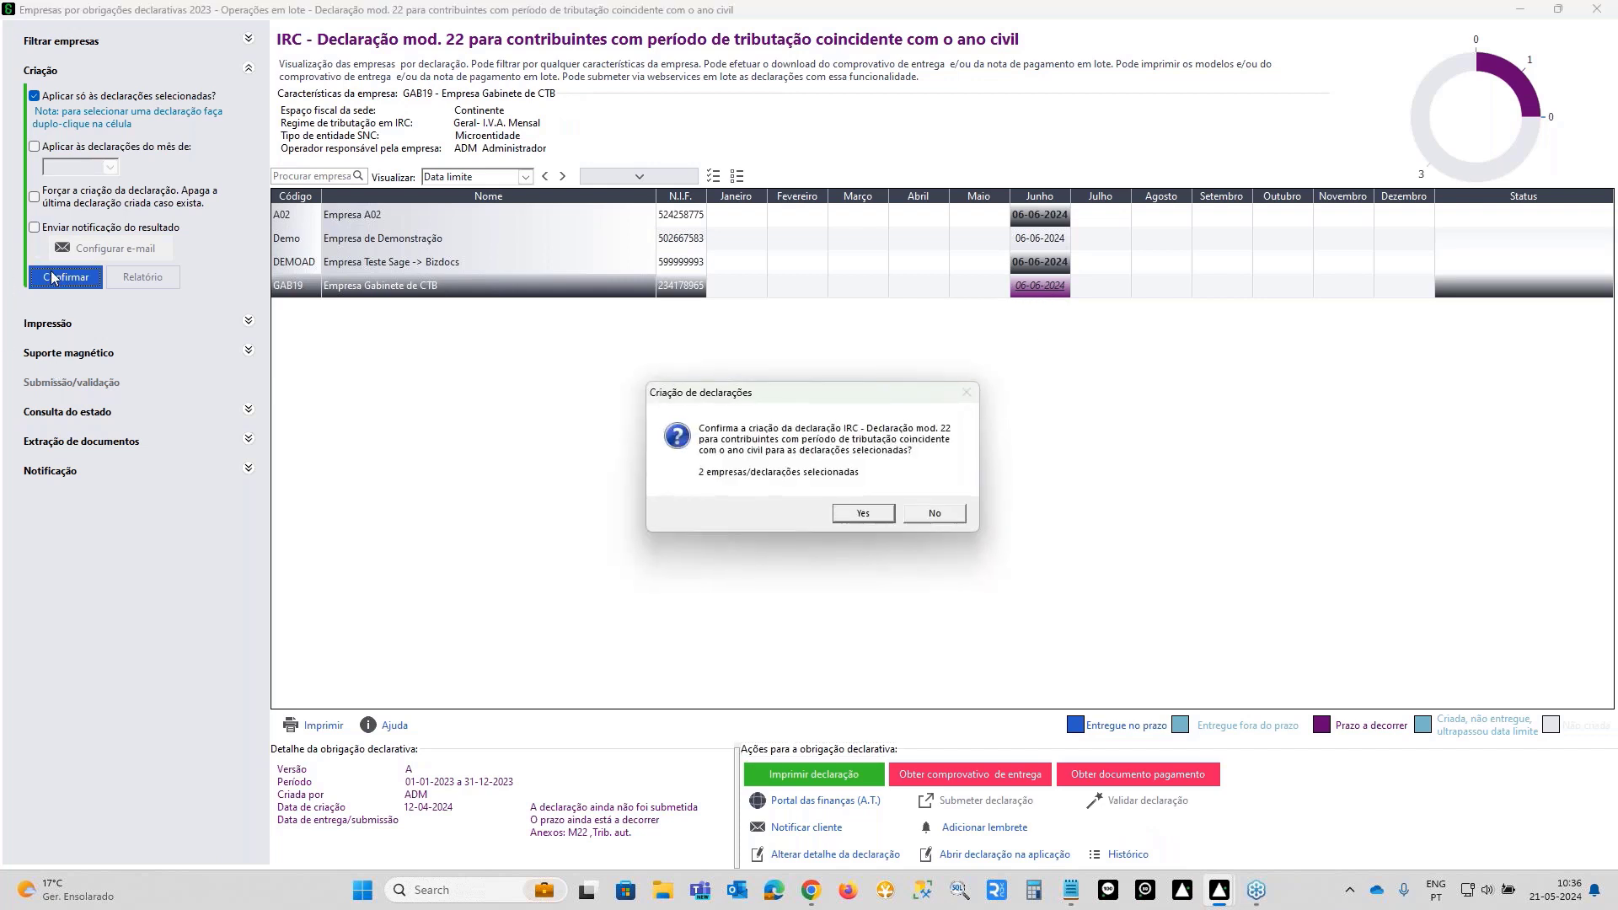
click(867, 513)
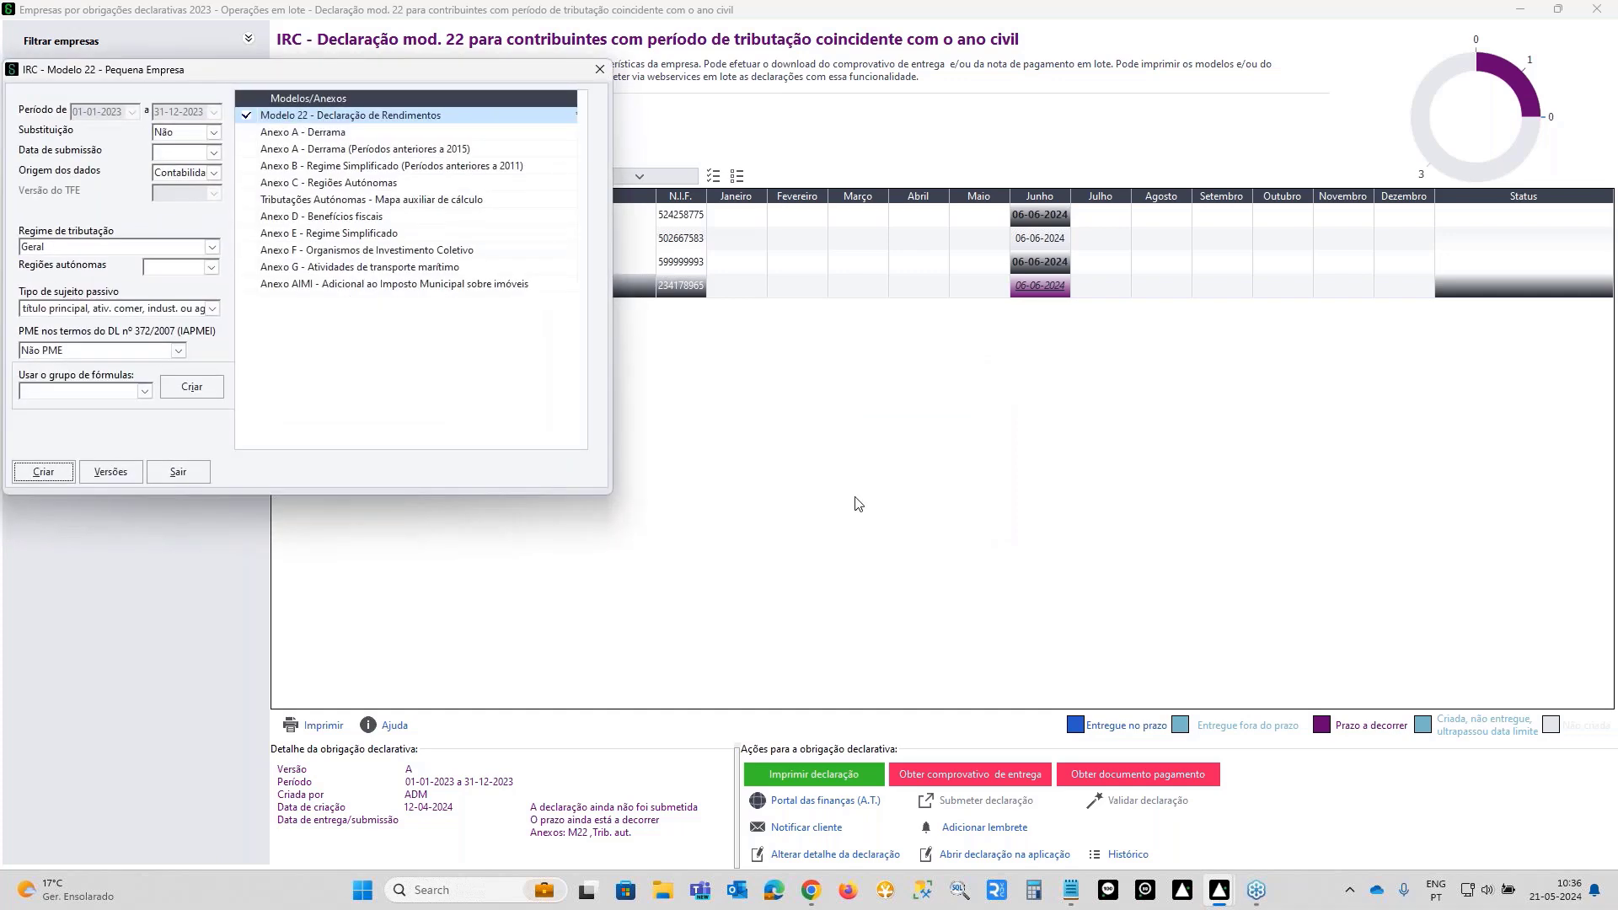
drag(193, 70, 603, 237)
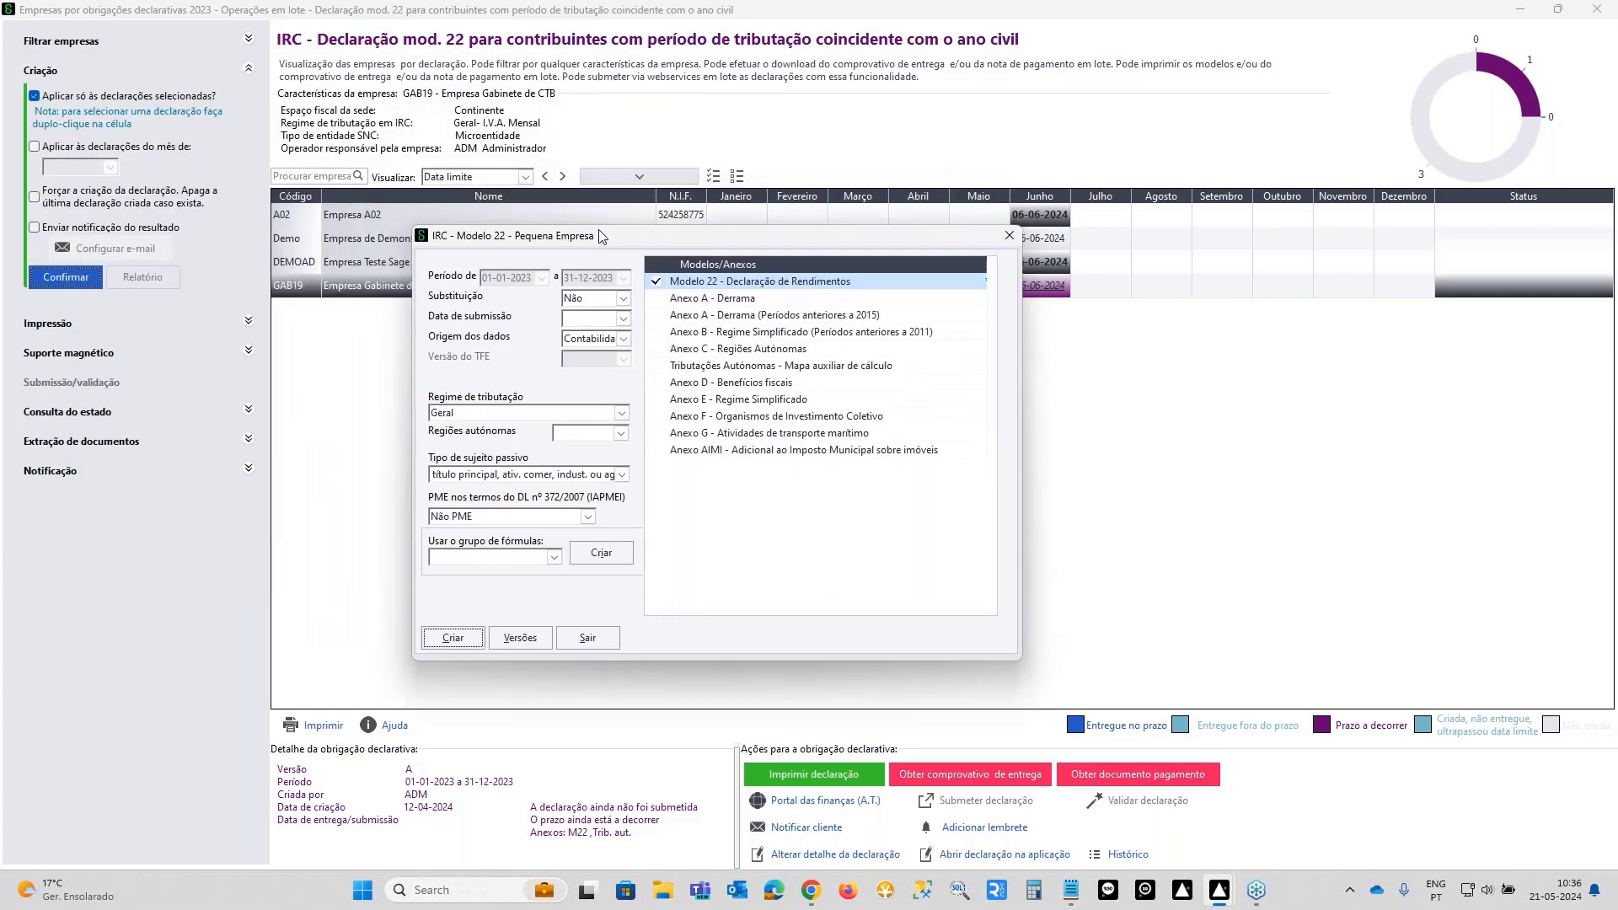
click(721, 302)
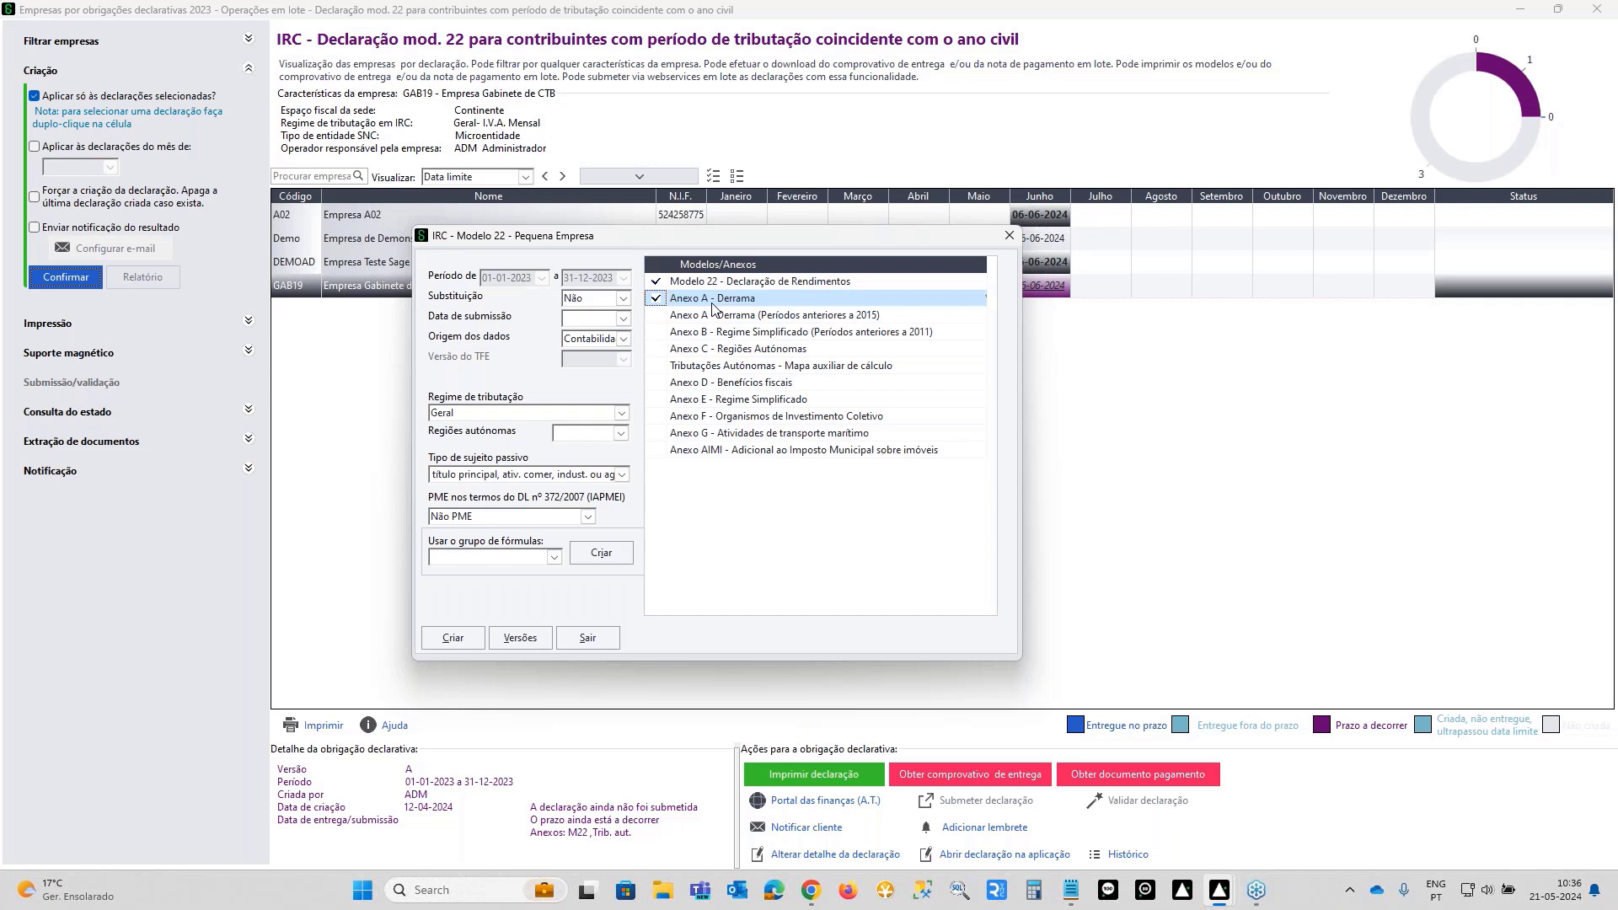
click(453, 643)
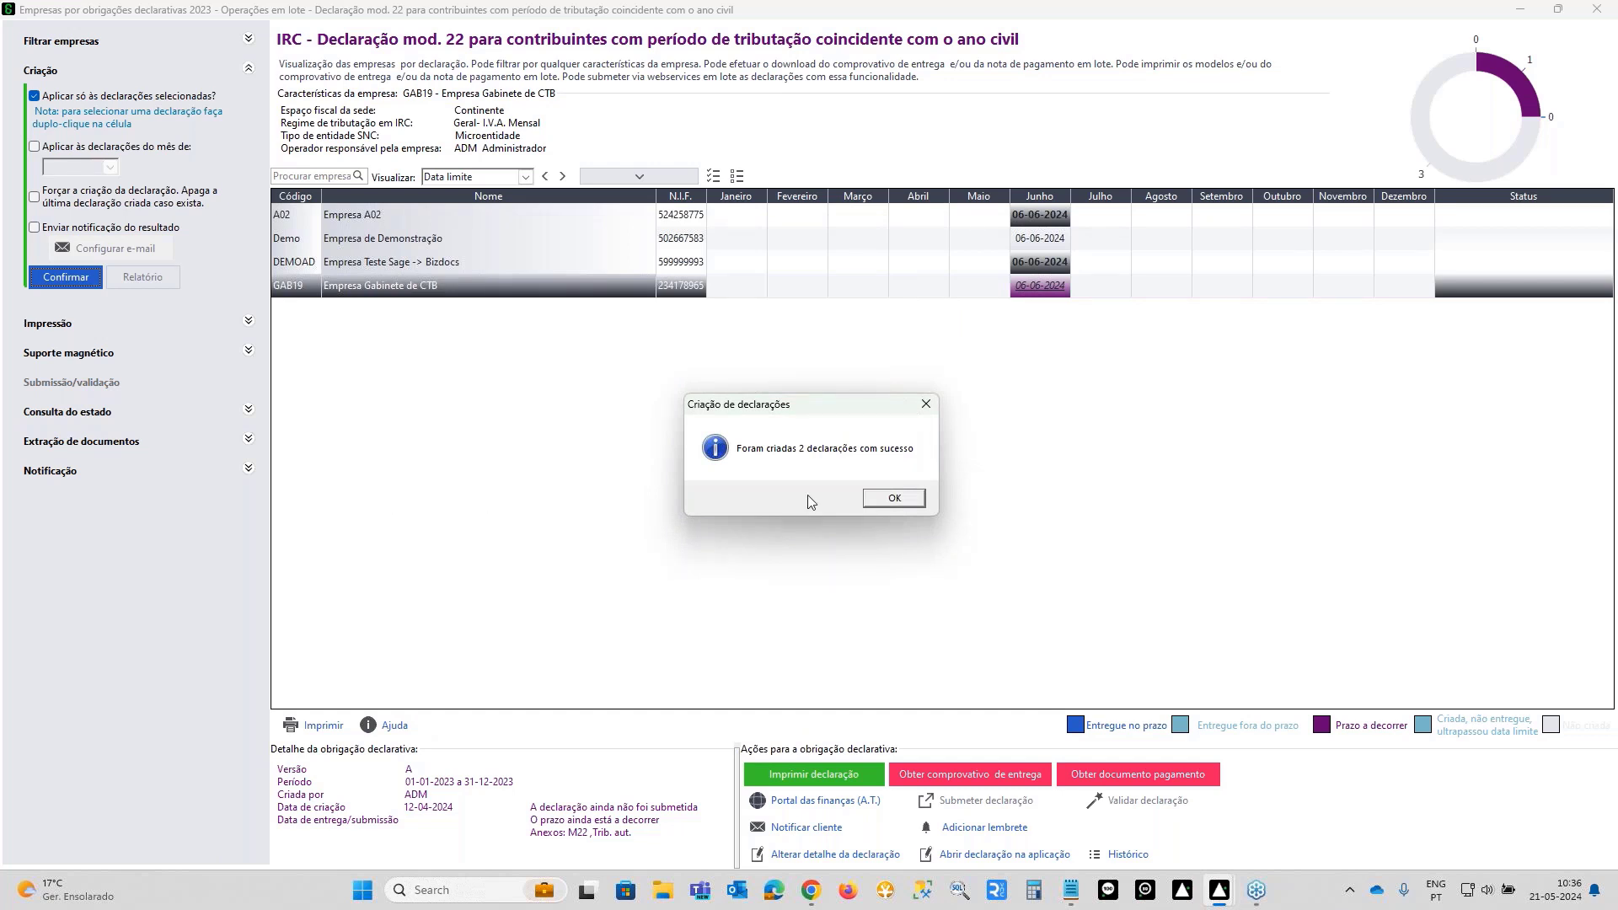
click(895, 499)
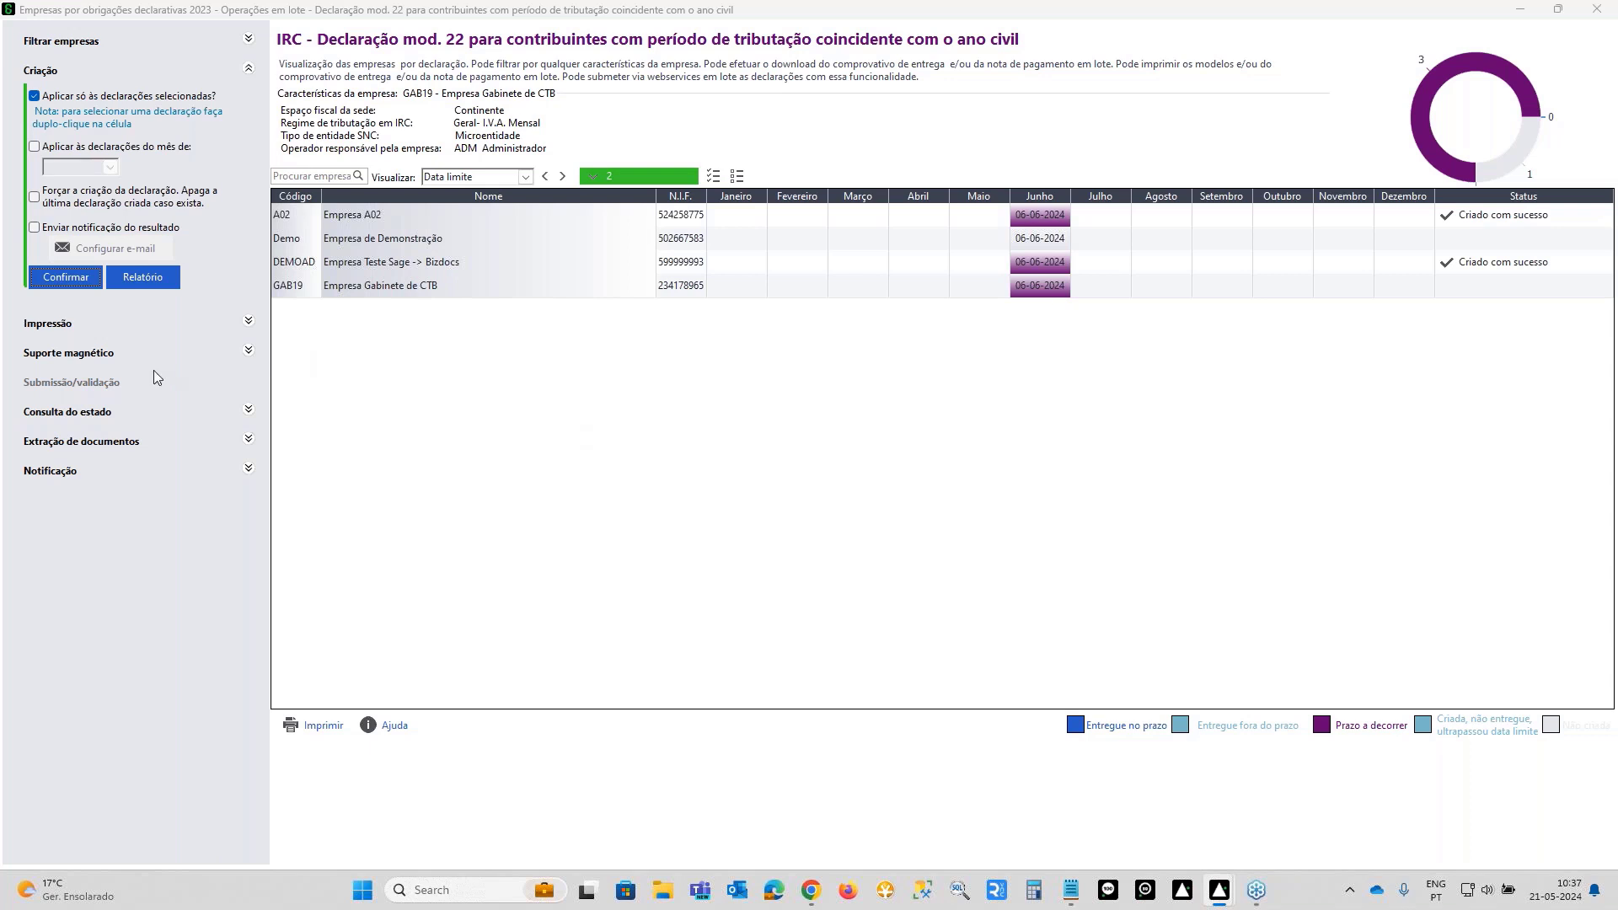
- Create the Suporte magnético files in batch for the June declarations of Empresa A02, Empresa Teste Sage -> Bizdocs and Empresa Gabinete de CTB
click(246, 353)
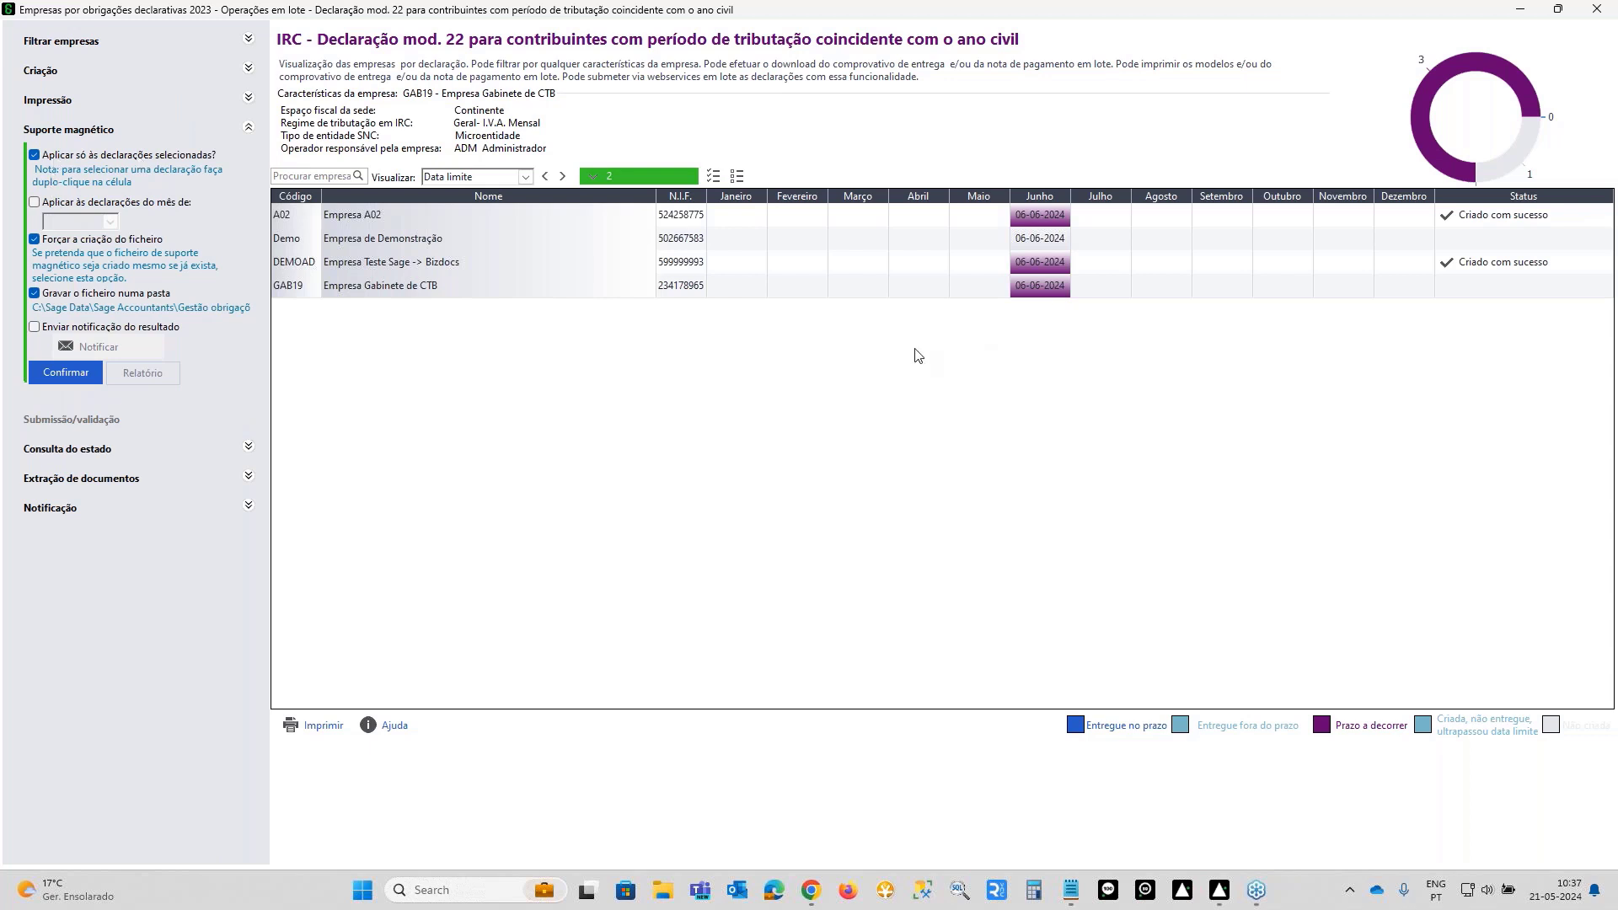
double_click(1046, 216)
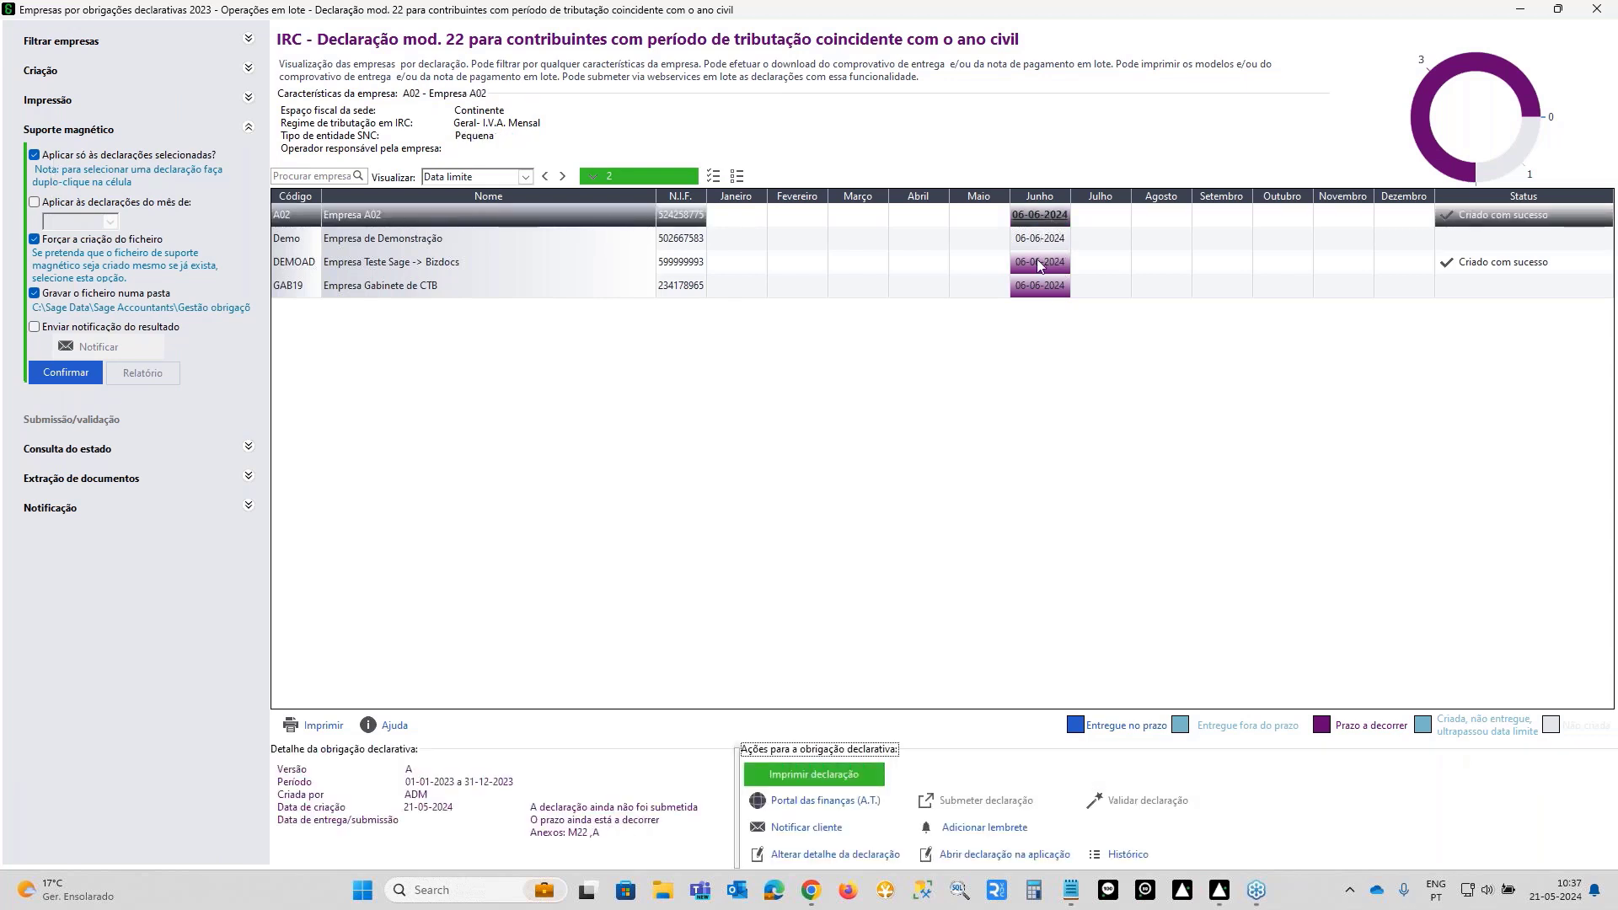
double_click(1041, 266)
double_click(1041, 289)
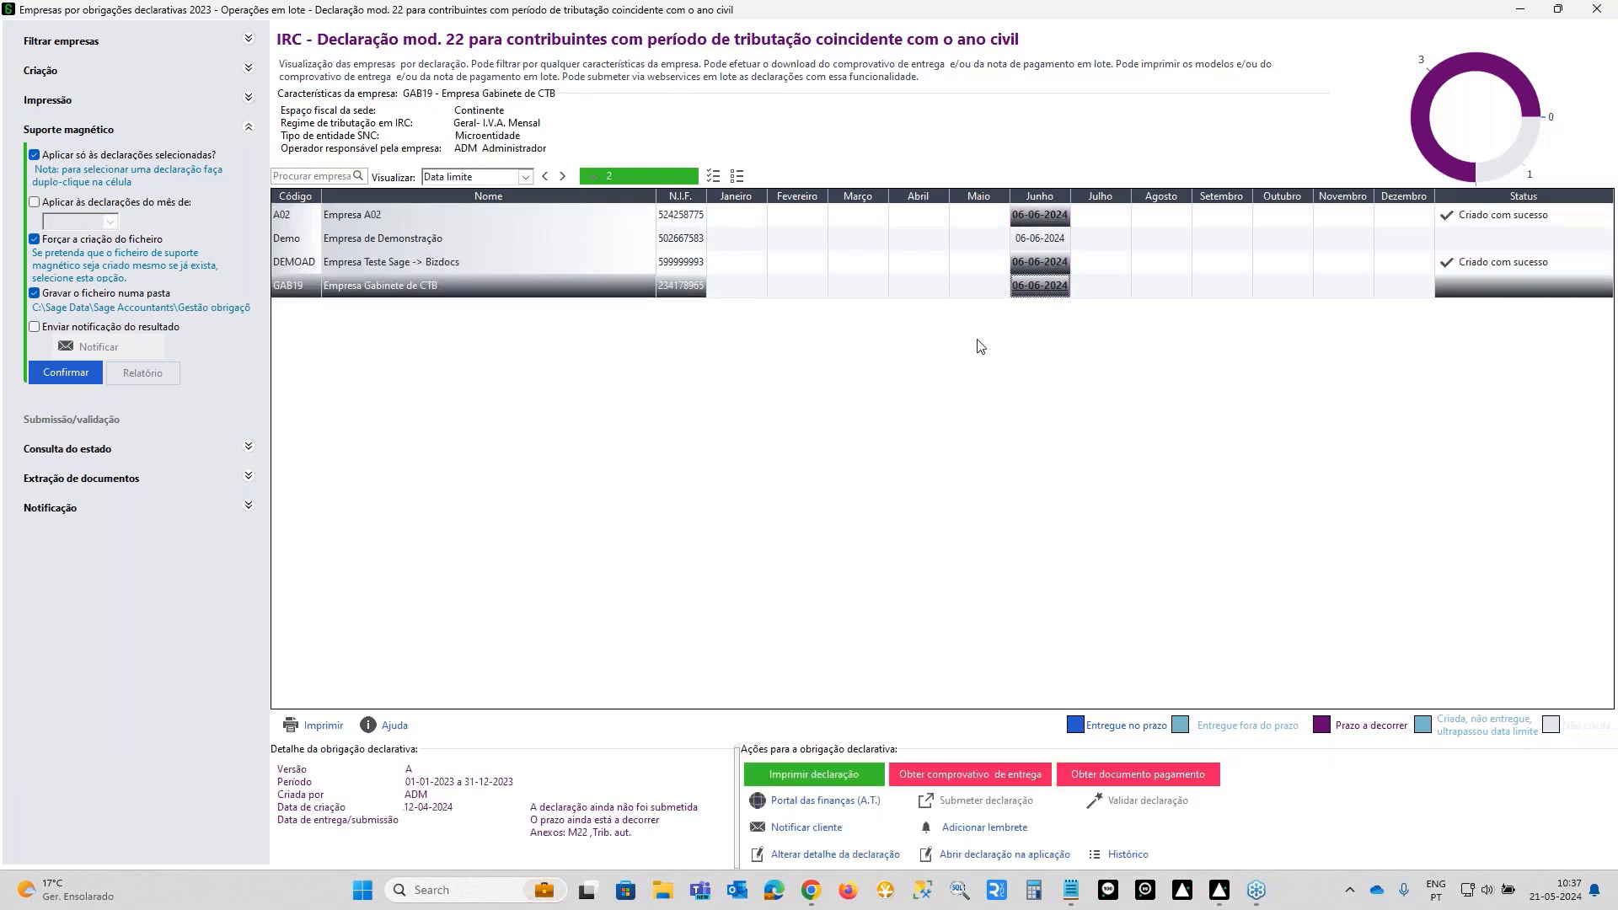
click(63, 373)
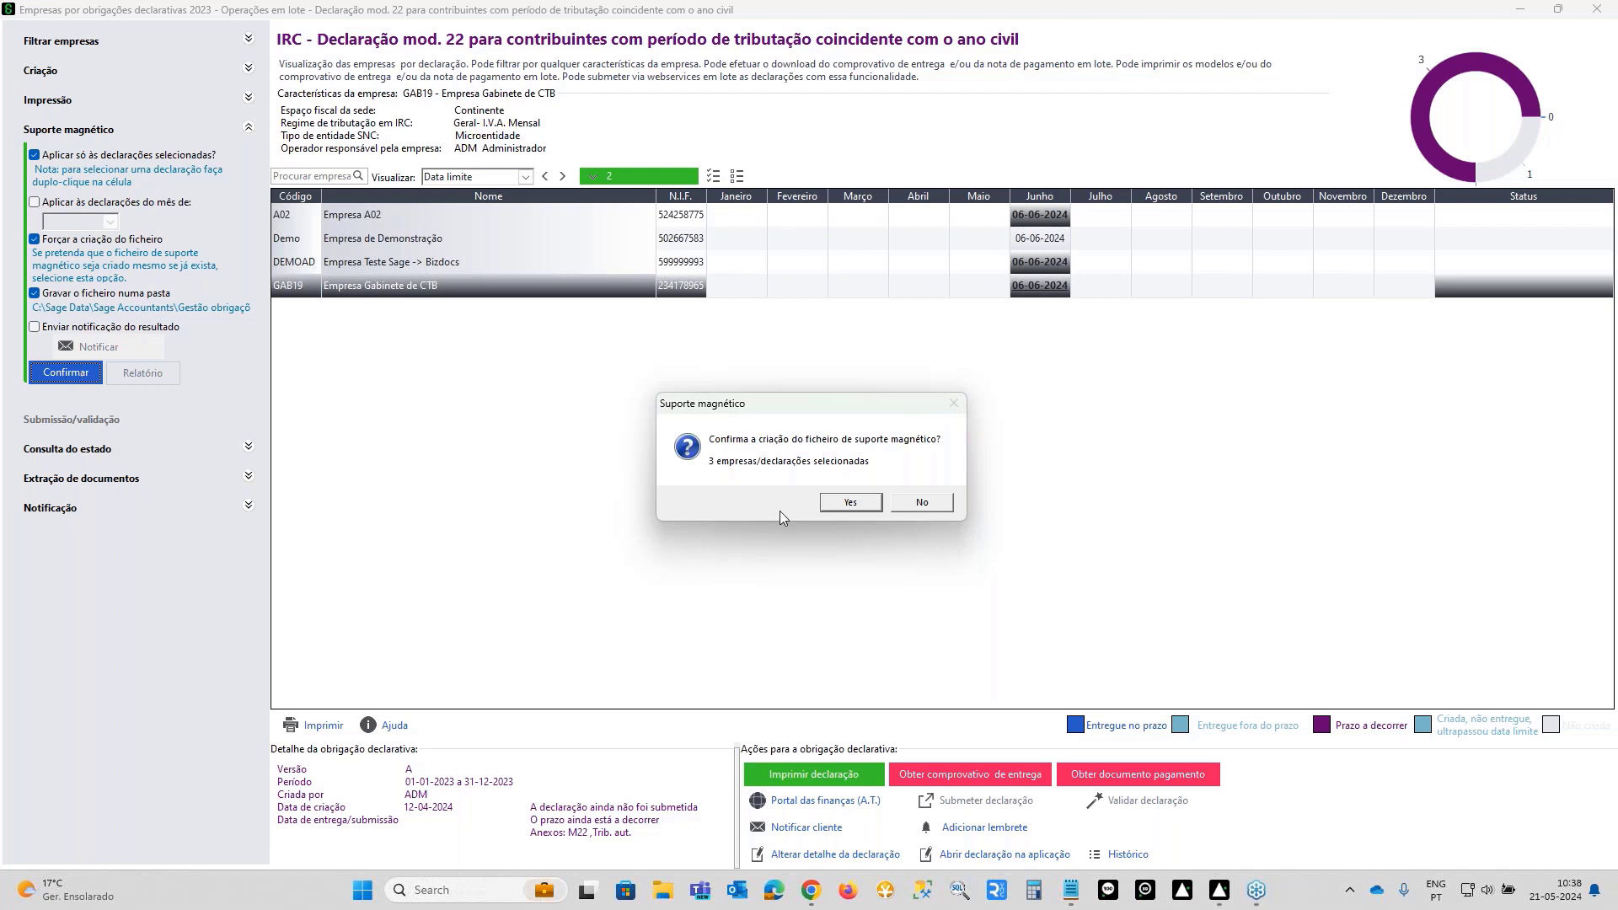
click(851, 504)
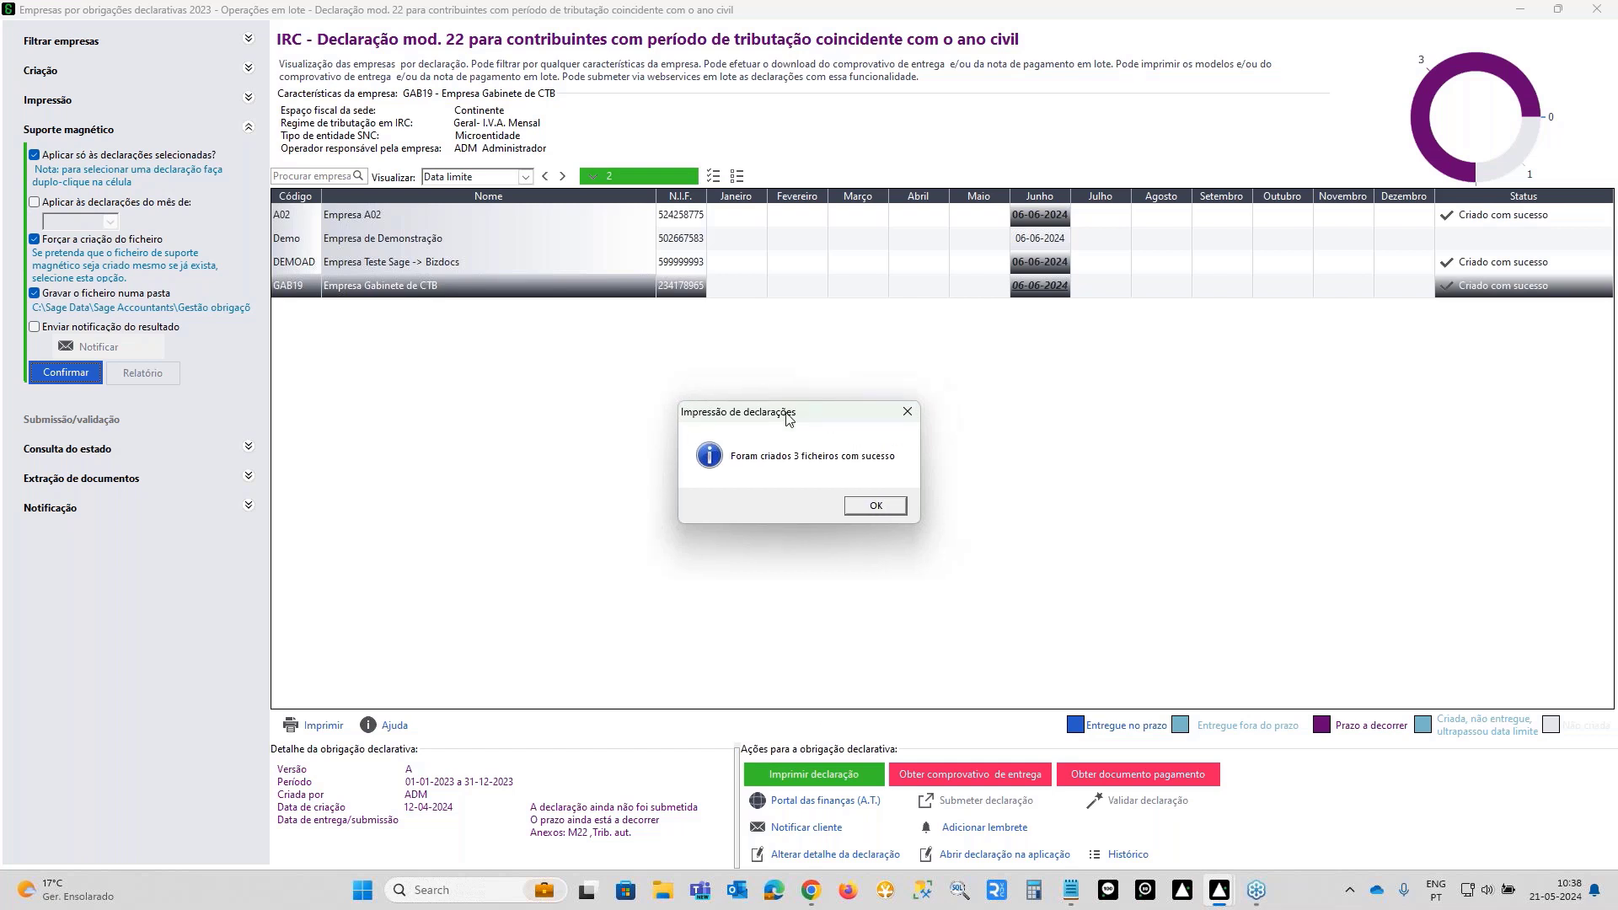
drag(840, 401, 673, 423)
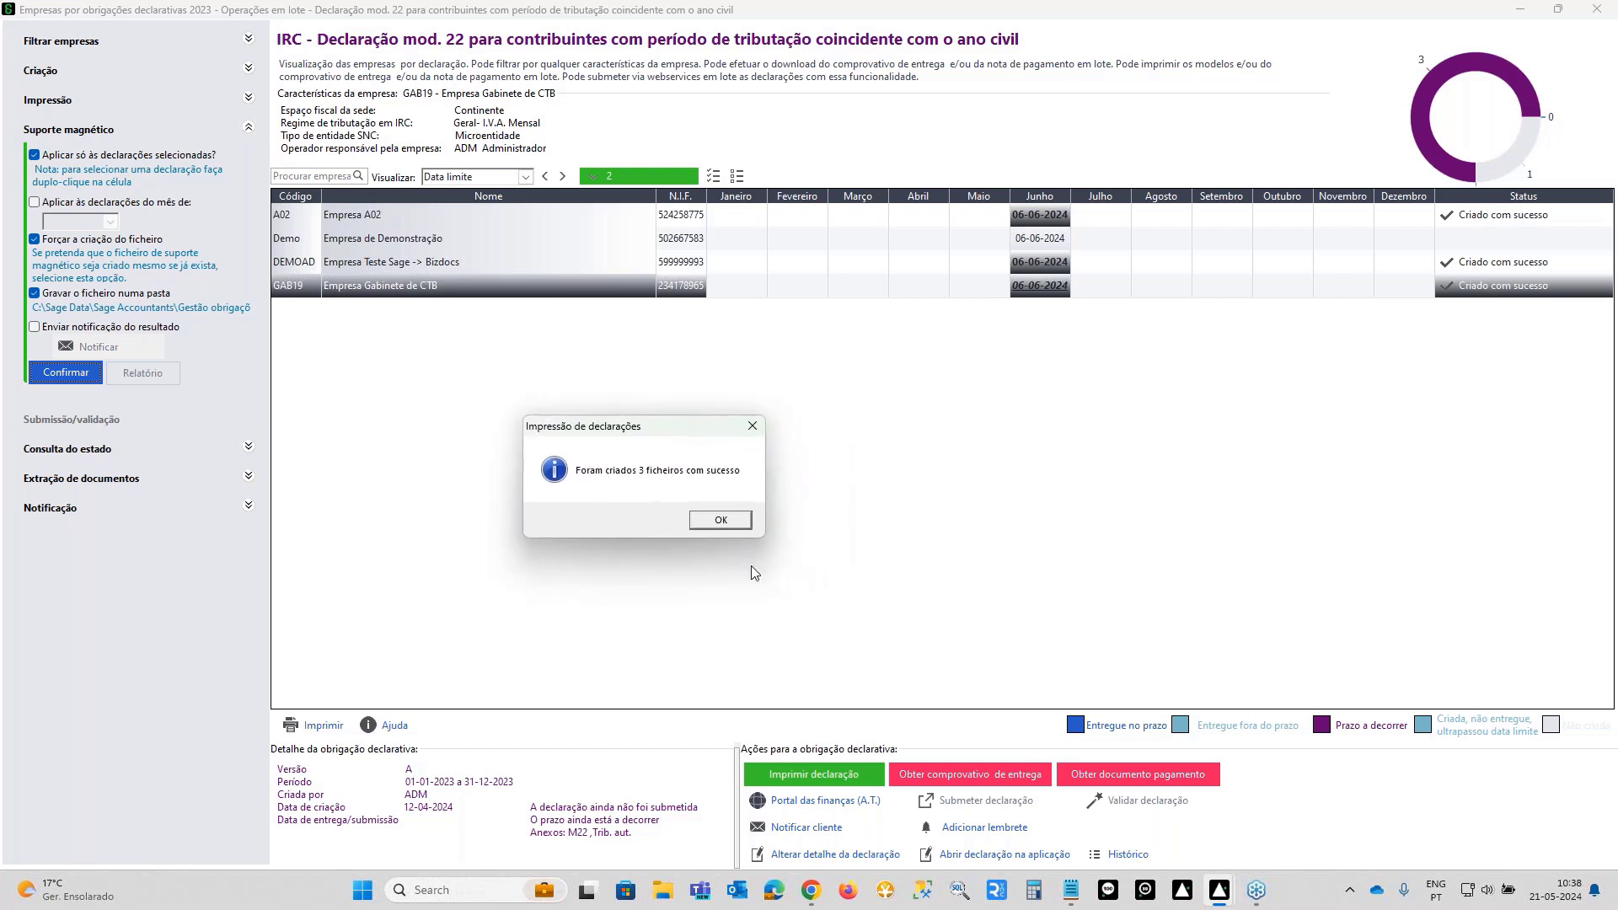
click(721, 520)
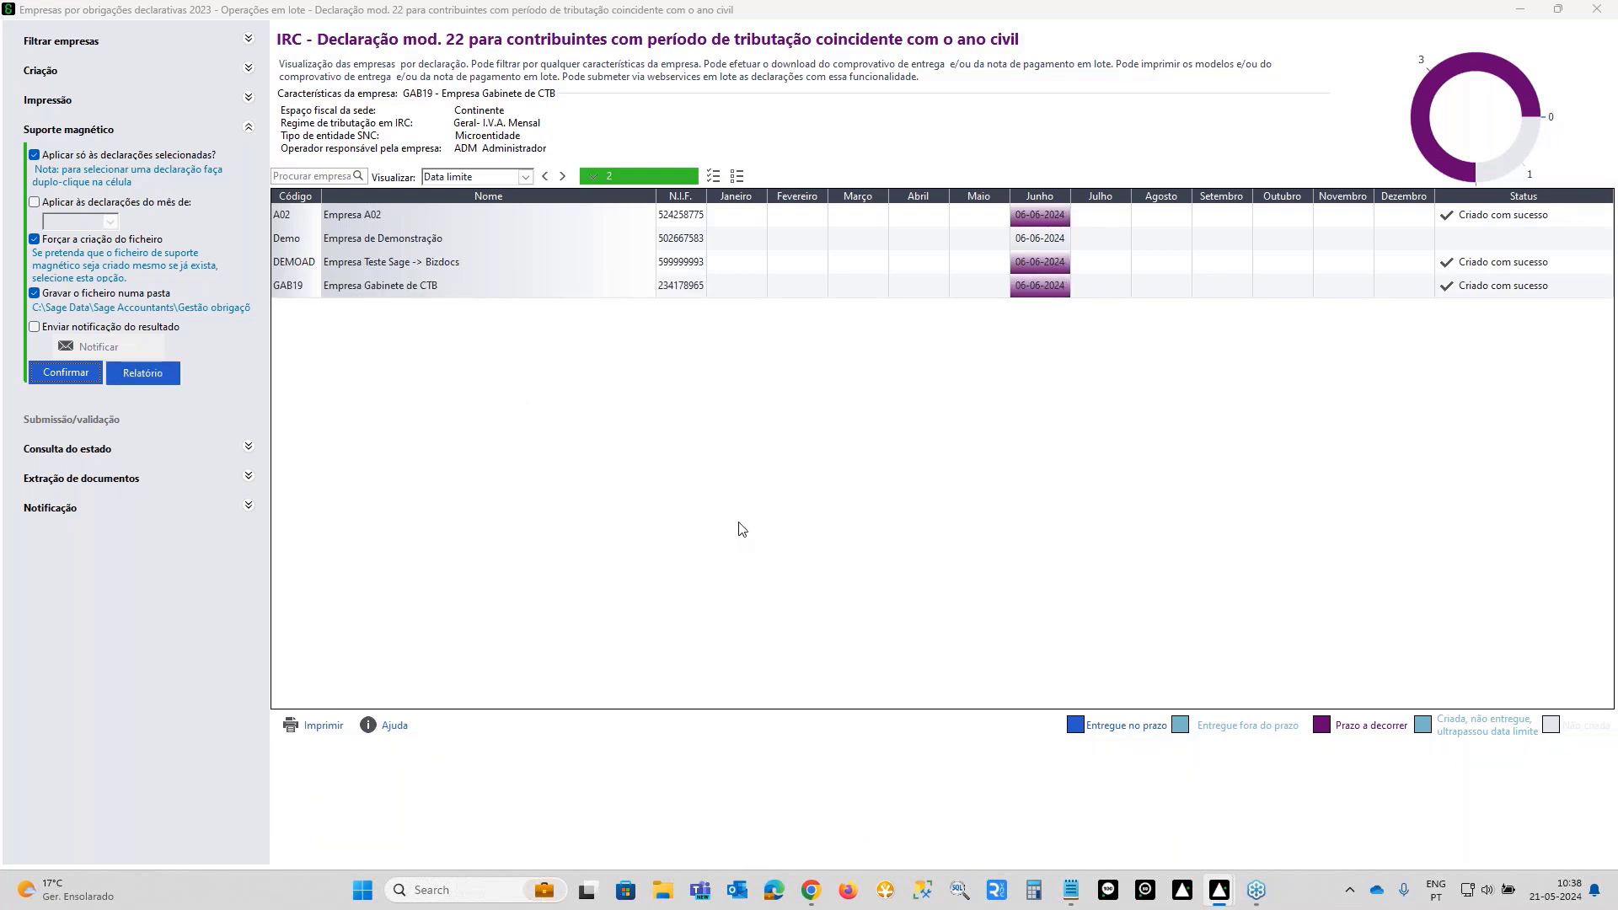